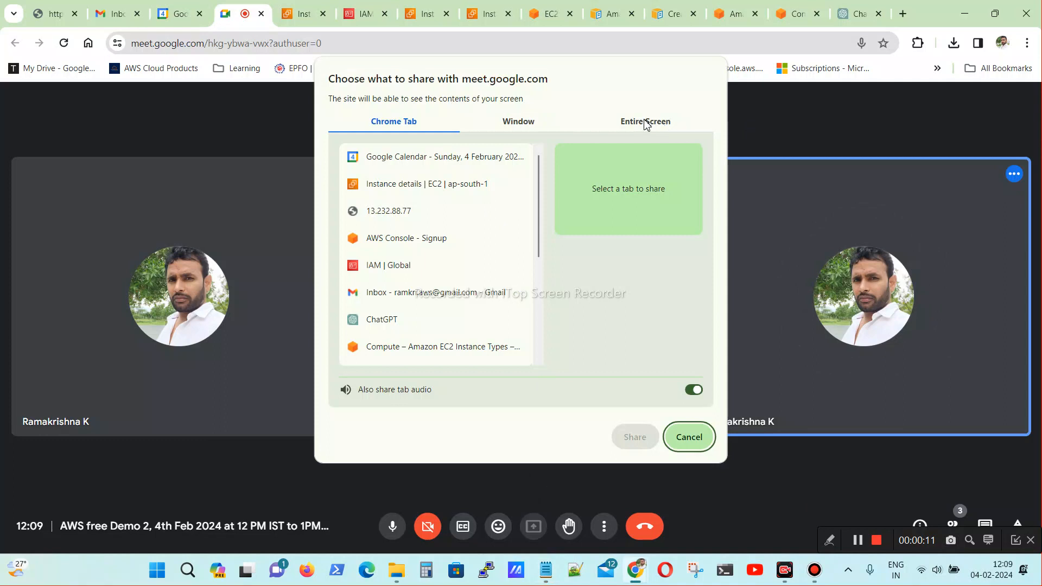
Present the entire screen in Google Meet, dismiss the mirror warning, and show the EC2 instance tab
{"action": "left_click", "coordinate": [645, 122]}
{"action": "left_click", "coordinate": [407, 203]}
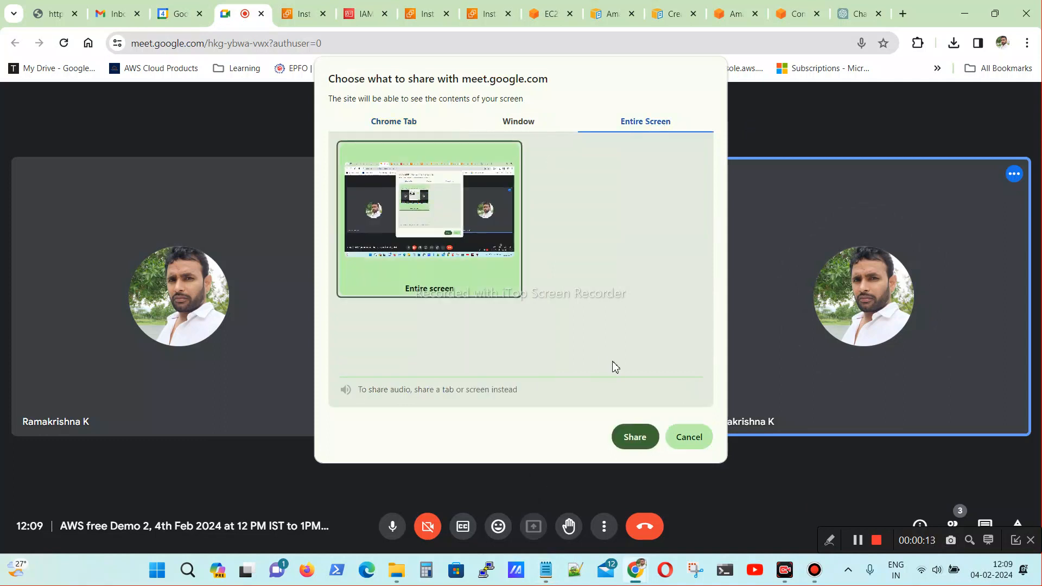
{"action": "left_click", "coordinate": [635, 437]}
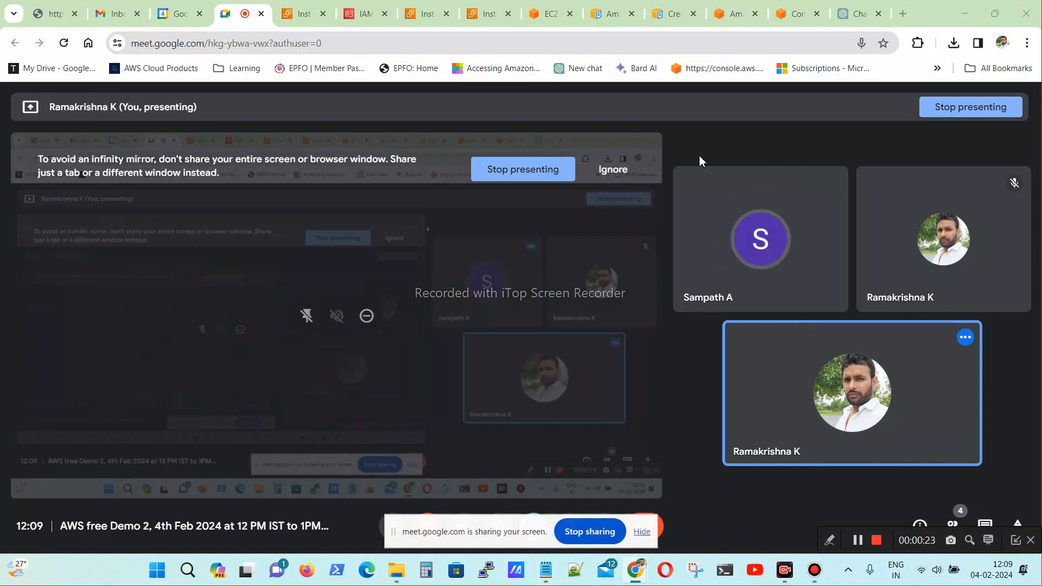
{"action": "left_click", "coordinate": [607, 168]}
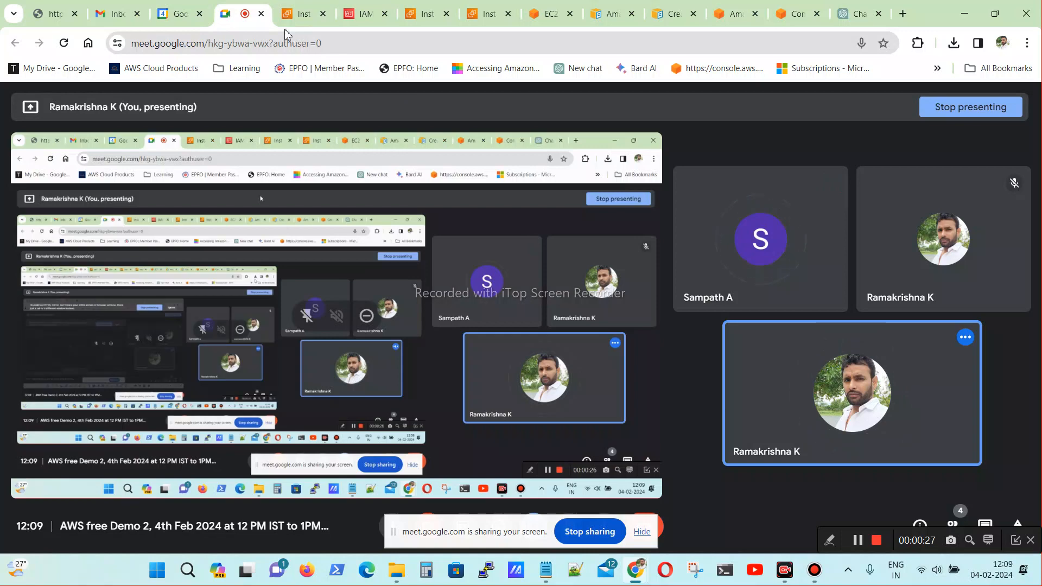
{"action": "left_click", "coordinate": [304, 14]}
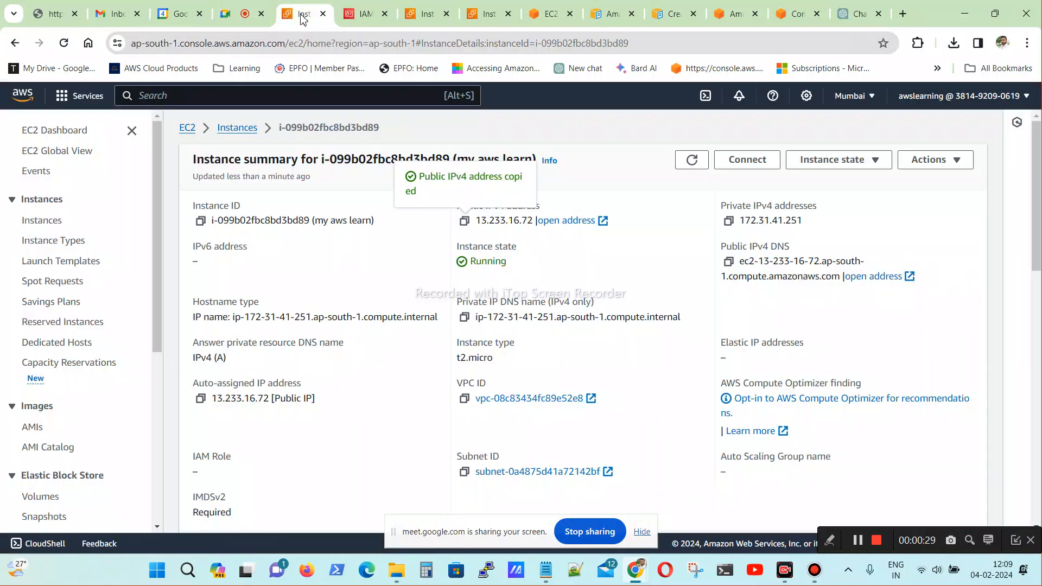
Go to Console Home, check the account menu, then open IAM from Recently visited
{"action": "left_click", "coordinate": [29, 95]}
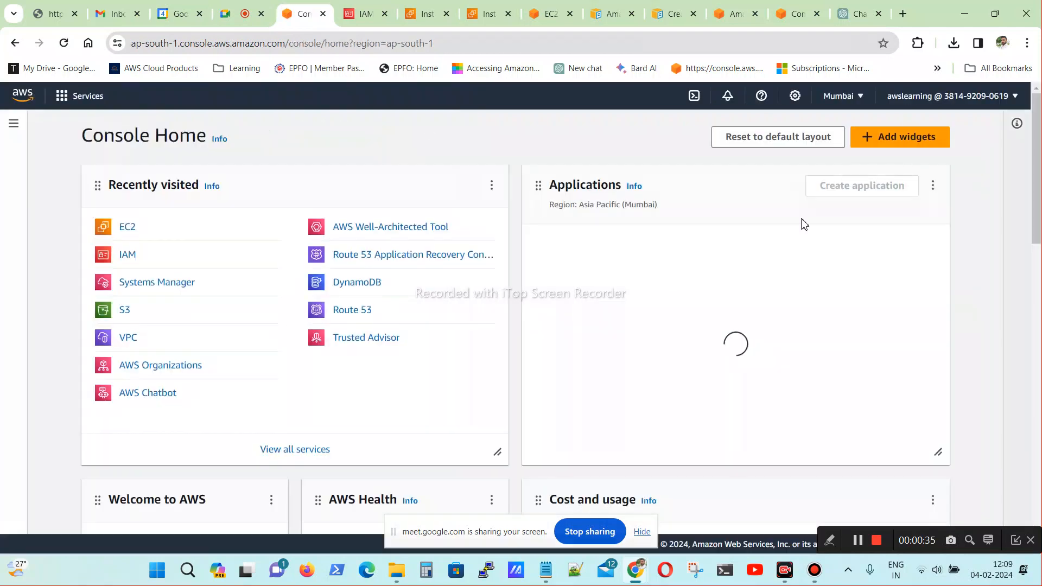
{"action": "left_click", "coordinate": [1017, 100]}
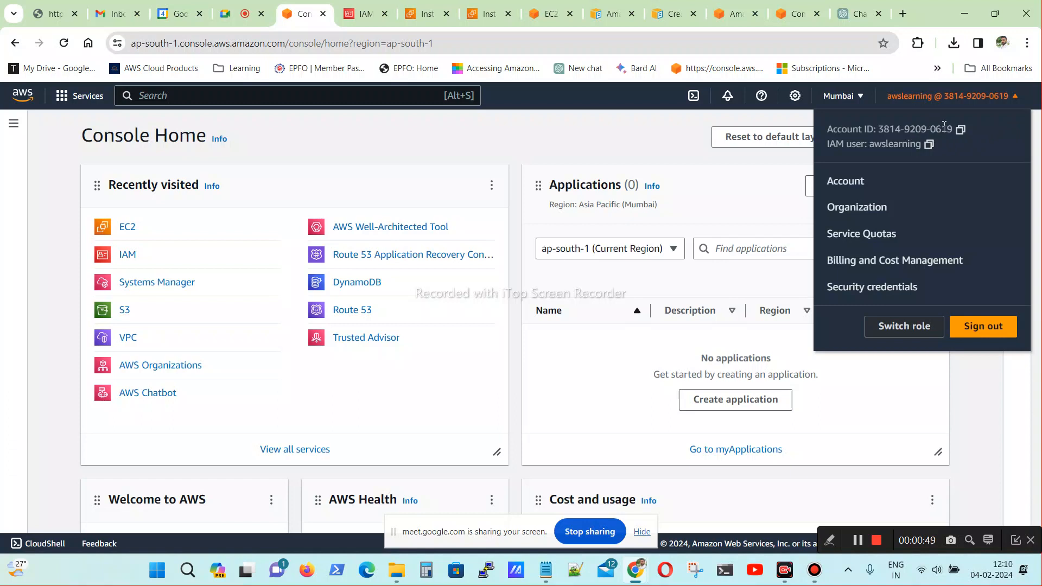
{"action": "left_click", "coordinate": [650, 136]}
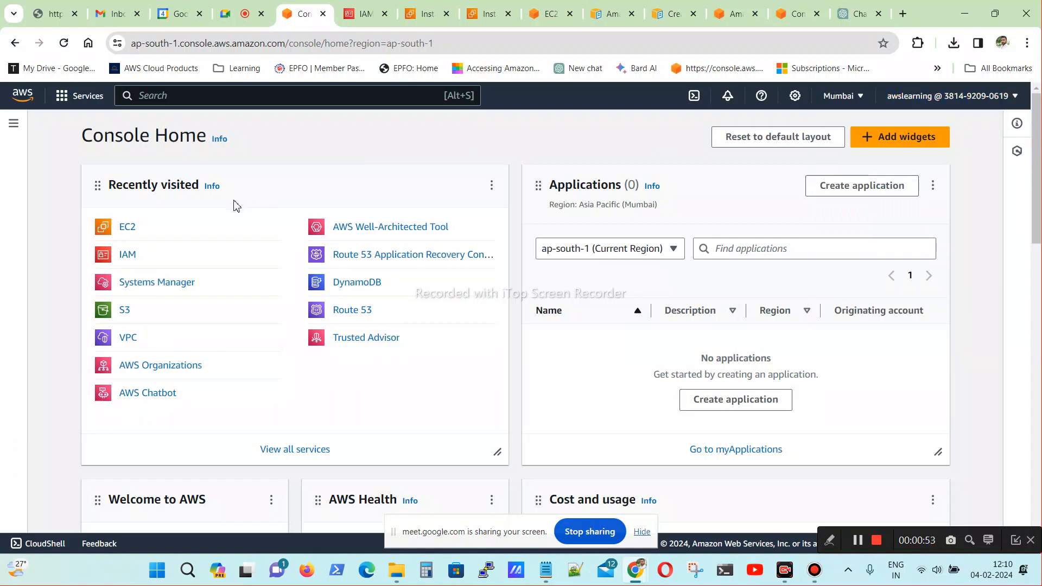
{"action": "left_click", "coordinate": [129, 255]}
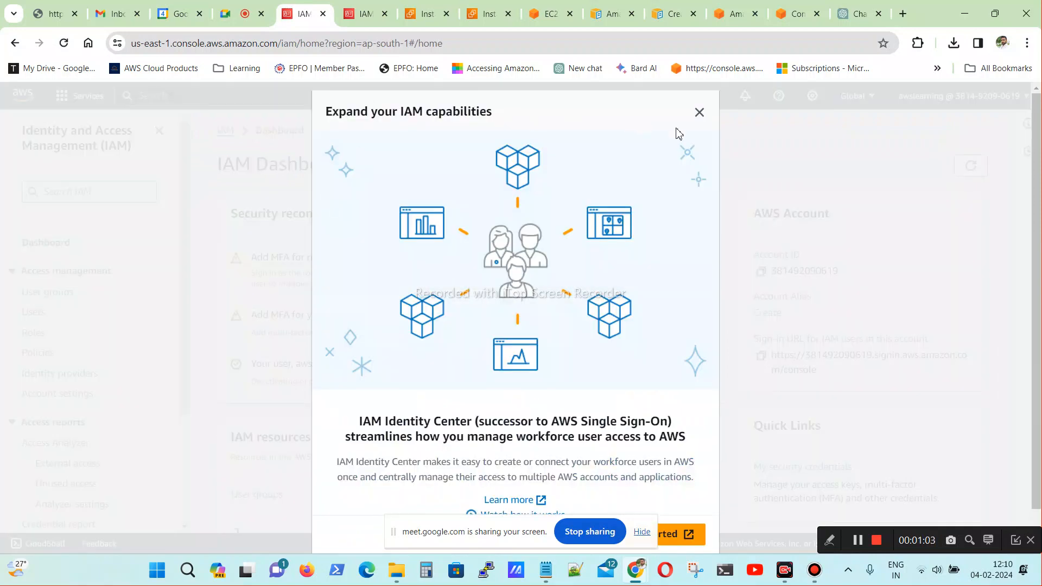
Close the IAM Identity Center promotion and bring up the 'create an AWS account' docs page
{"action": "left_click", "coordinate": [699, 112]}
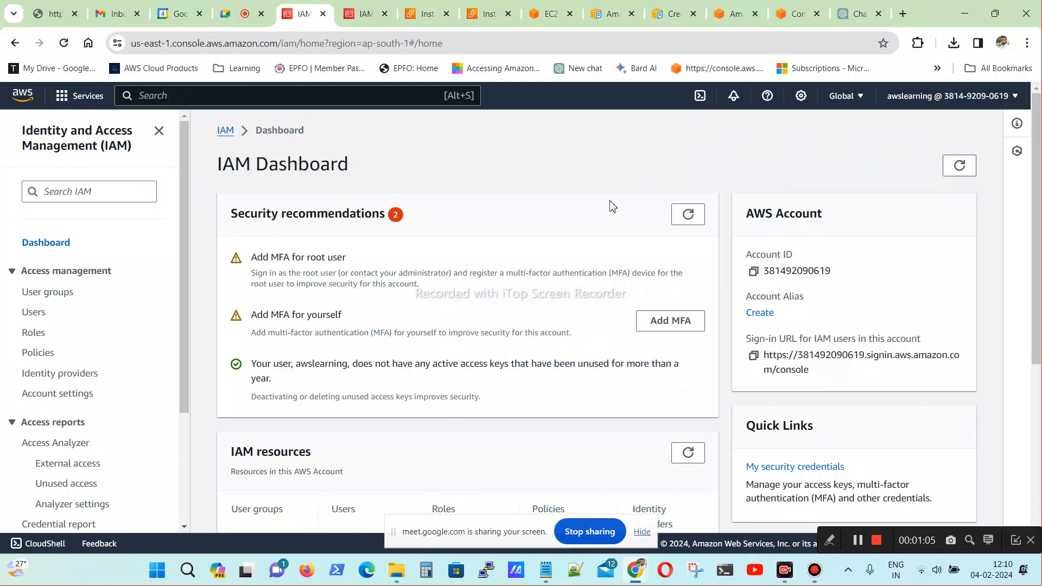
{"action": "scroll", "coordinate": [490, 323], "scroll_direction": "down", "scroll_amount": 1}
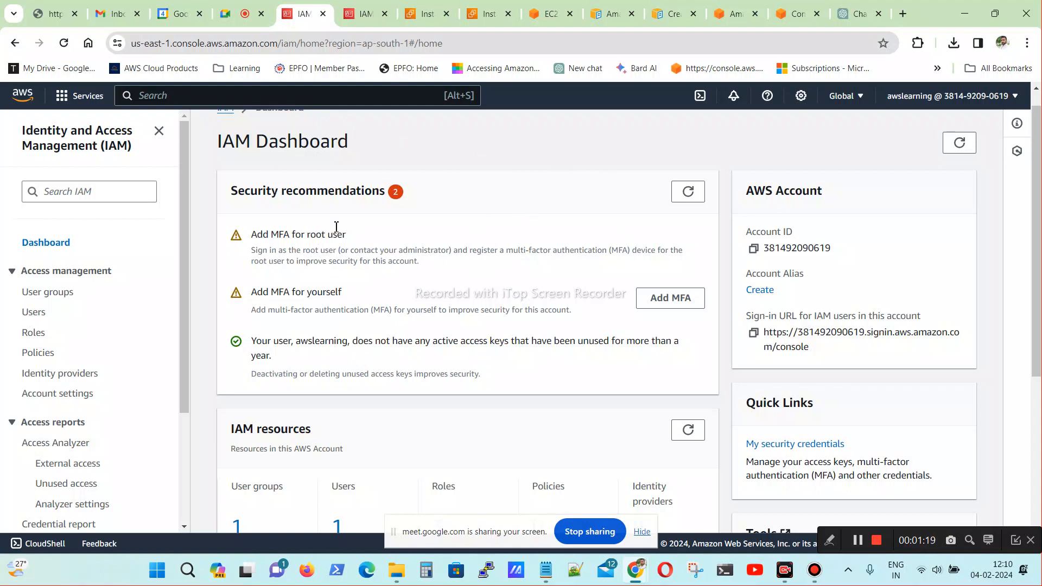
{"action": "left_click", "coordinate": [605, 15]}
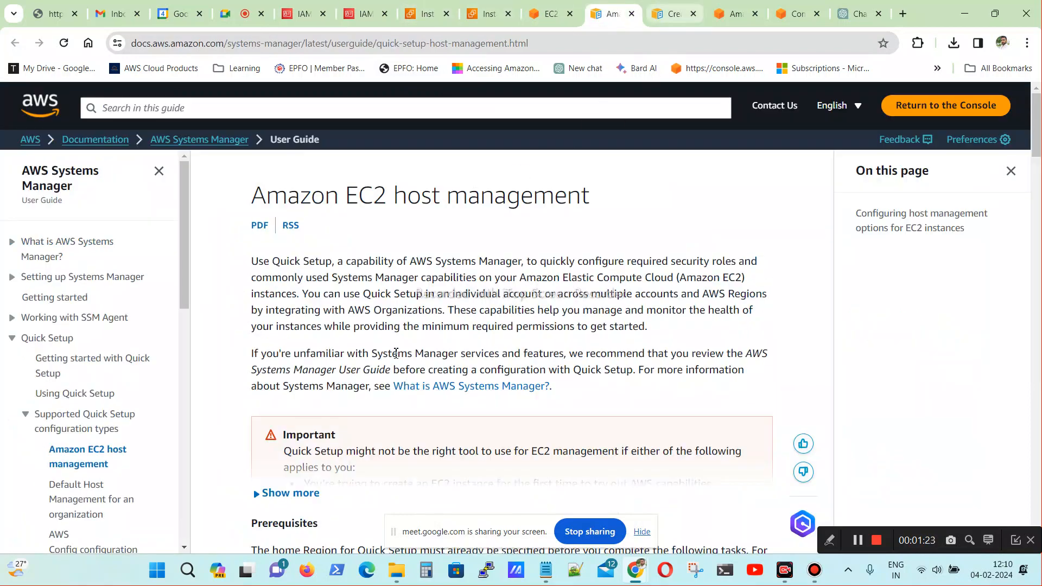
{"action": "left_click", "coordinate": [674, 15]}
{"action": "scroll", "coordinate": [550, 311], "scroll_direction": "down", "scroll_amount": 1}
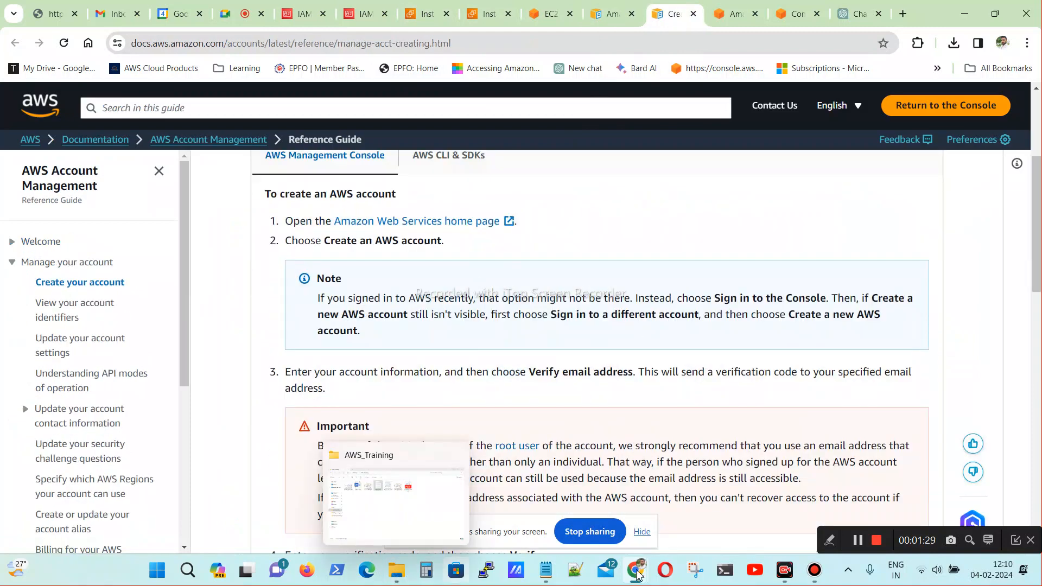
{"action": "mouse_move", "coordinate": [634, 570]}
{"action": "left_click", "coordinate": [603, 529]}
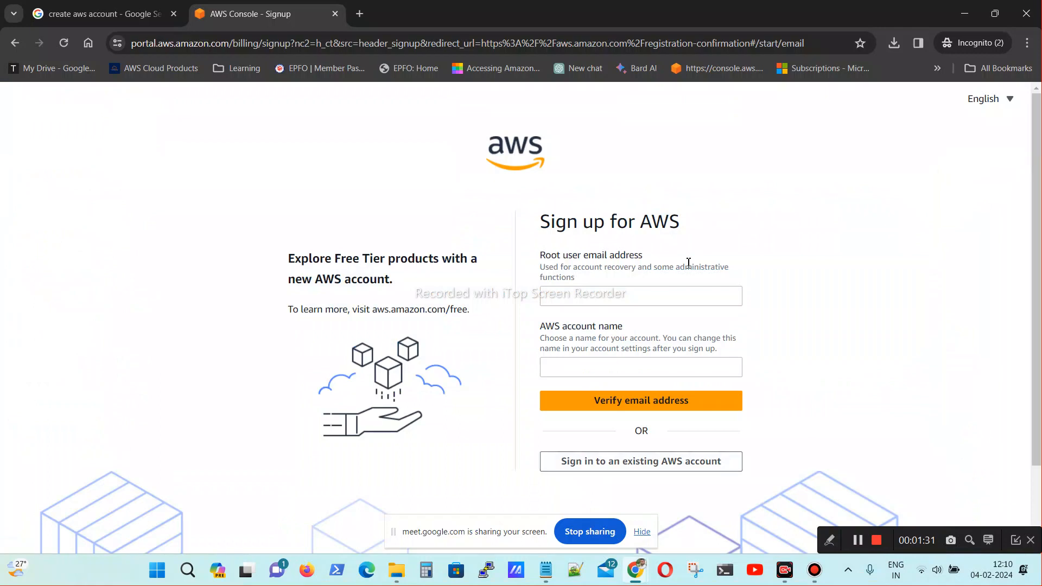
{"action": "scroll", "coordinate": [722, 226], "scroll_direction": "down", "scroll_amount": 1}
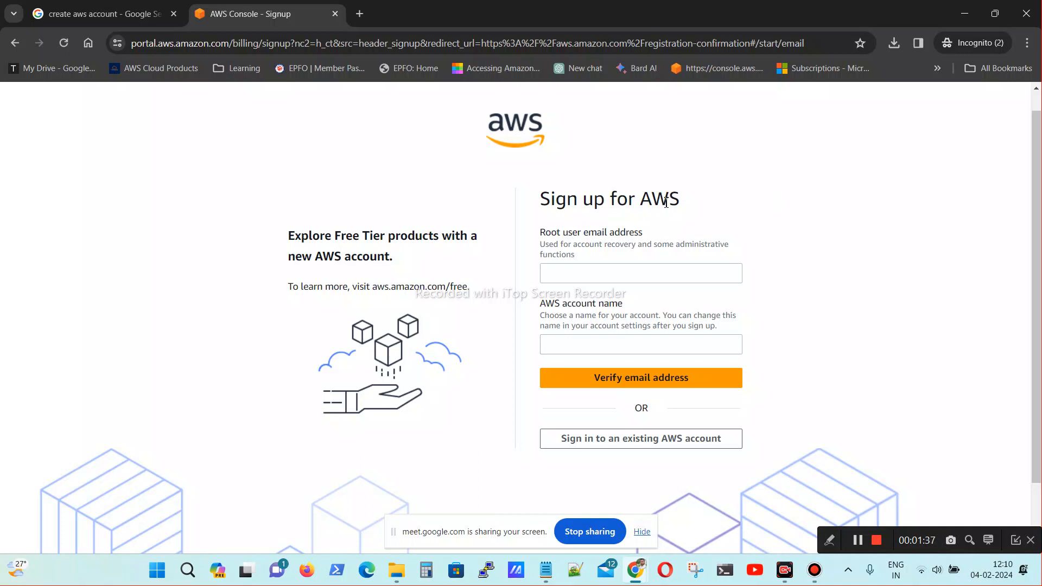
{"action": "left_click", "coordinate": [622, 237]}
{"action": "triple_click", "coordinate": [621, 237]}
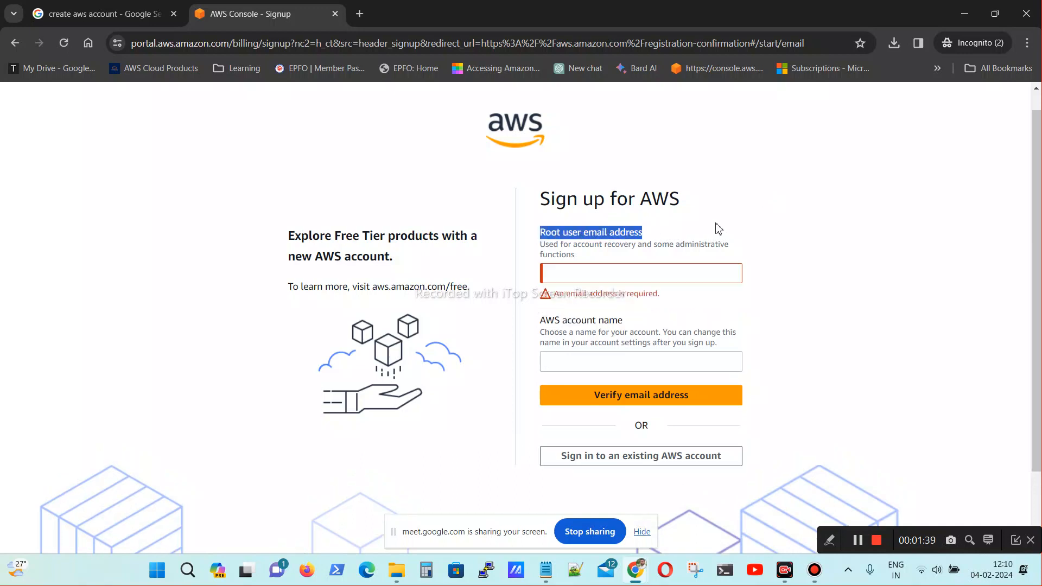
{"action": "left_click", "coordinate": [609, 273]}
{"action": "left_click", "coordinate": [746, 191]}
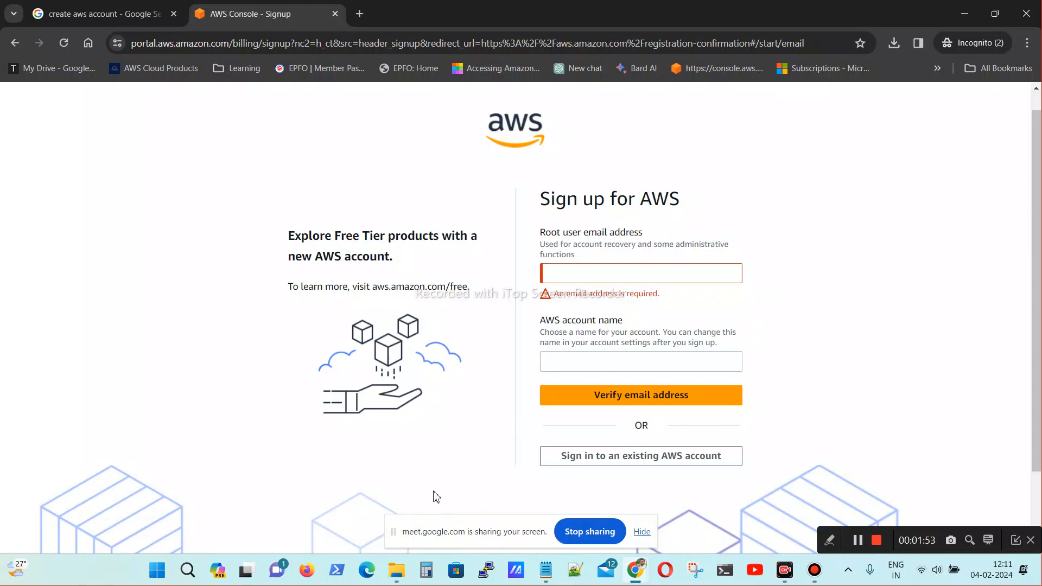
{"action": "mouse_move", "coordinate": [640, 581]}
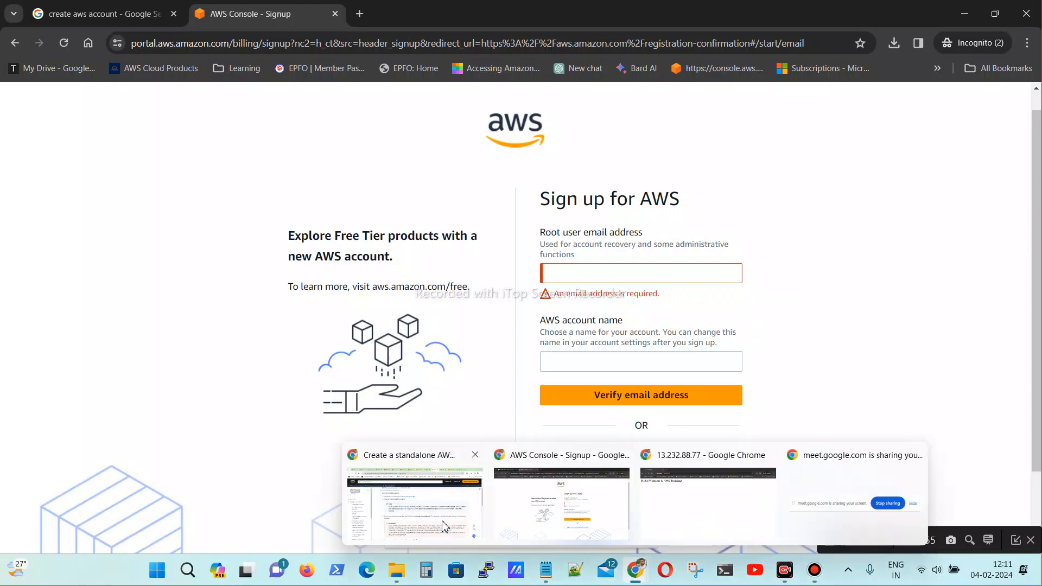
{"action": "left_click", "coordinate": [418, 502]}
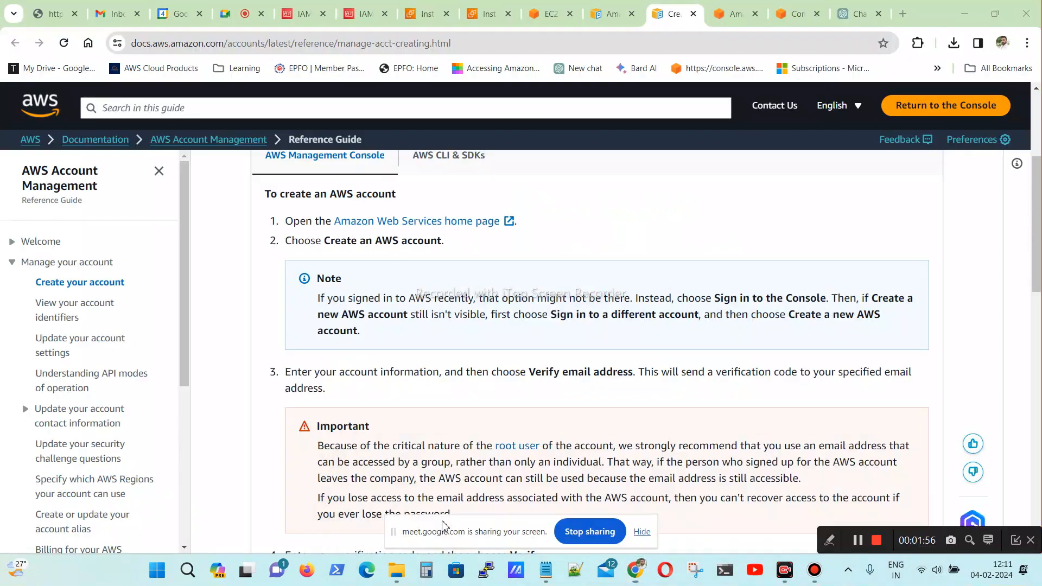
Bring the 'AWS Console - Signup' window back in front of the IAM Dashboard
{"action": "left_click", "coordinate": [310, 21]}
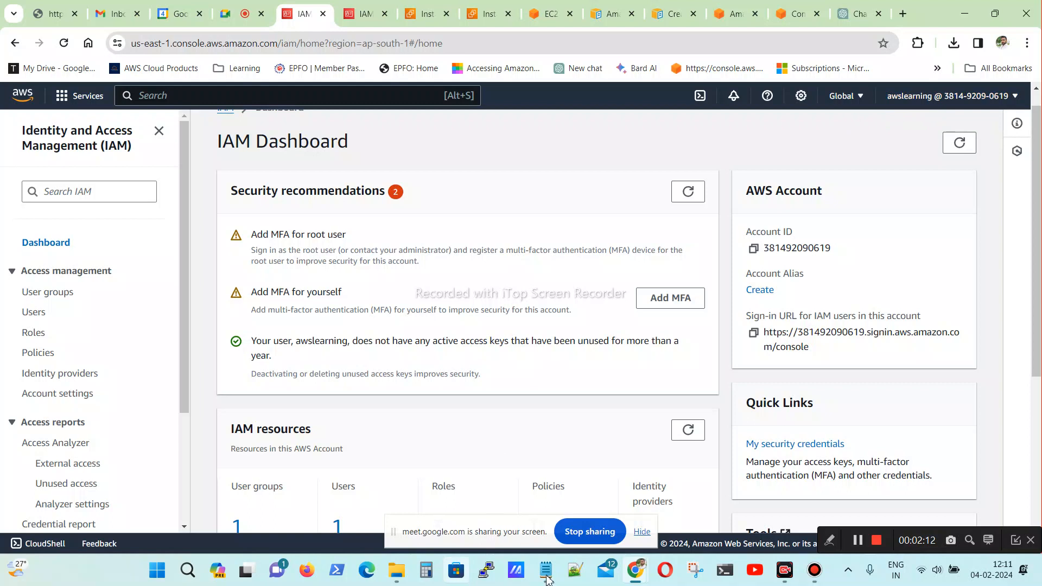
{"action": "mouse_move", "coordinate": [634, 571]}
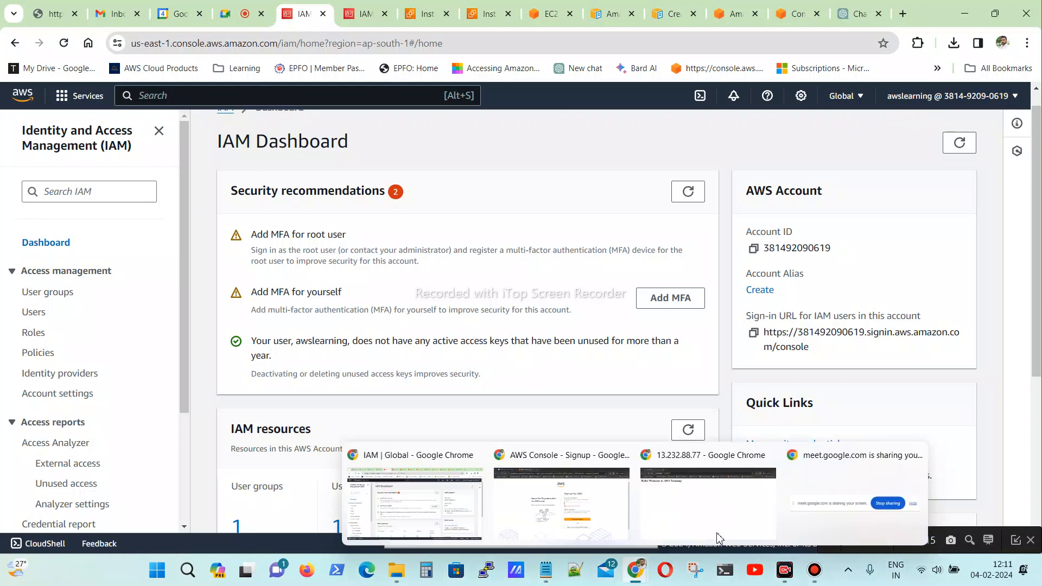
{"action": "left_click", "coordinate": [562, 504]}
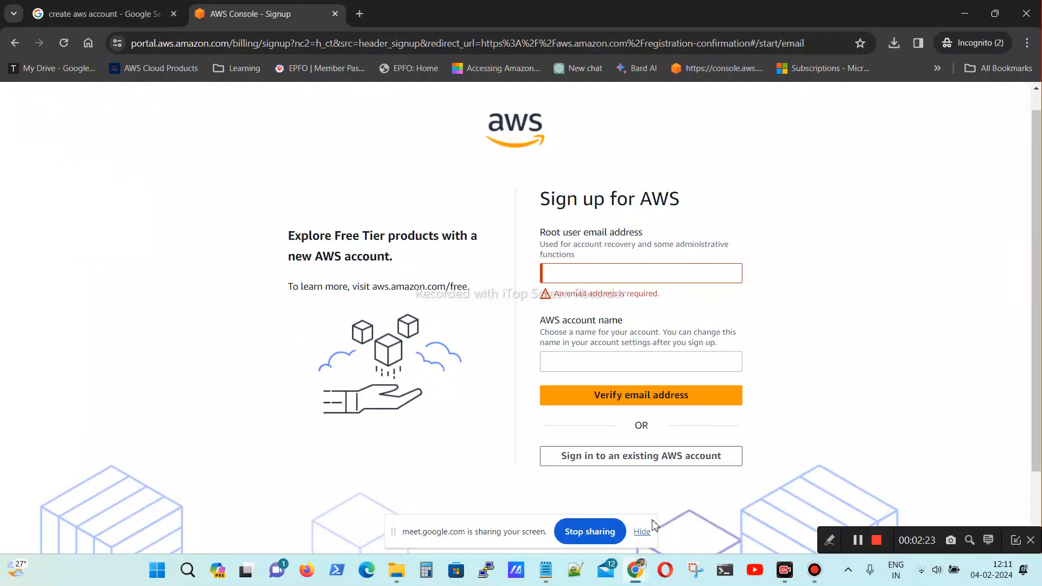
Hide the 'meet.google.com is sharing your screen' bar over the sign-up form
{"action": "left_click", "coordinate": [643, 533]}
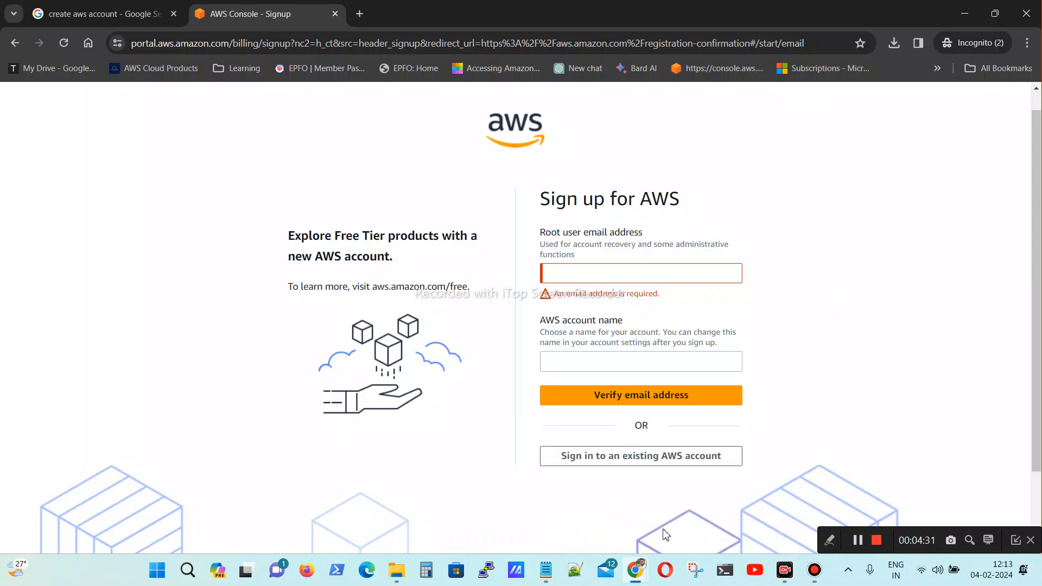
{"action": "mouse_move", "coordinate": [642, 577]}
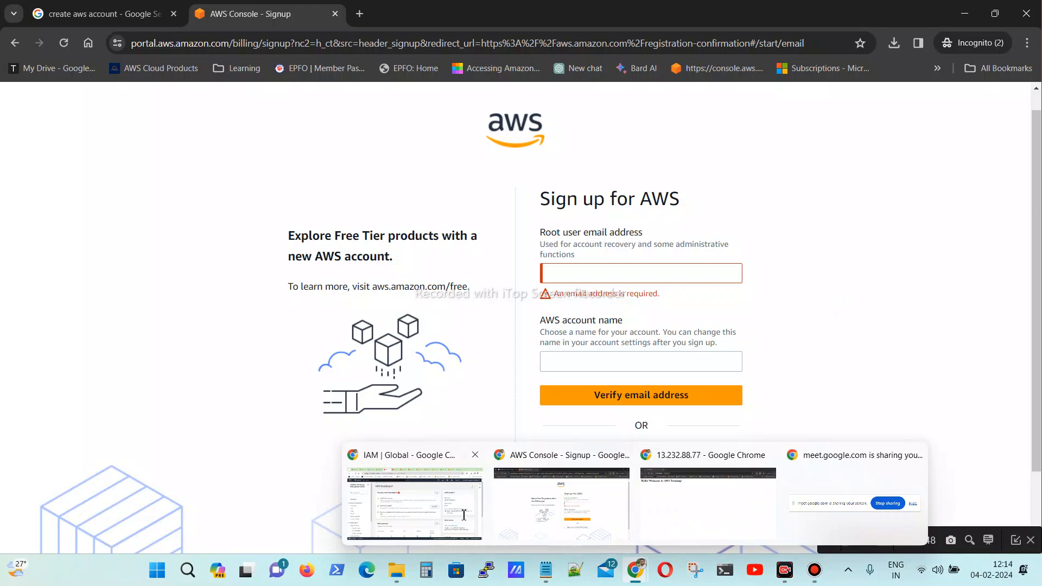
Return to the IAM console window, review the dashboard, and open the Users list
{"action": "left_click", "coordinate": [464, 514]}
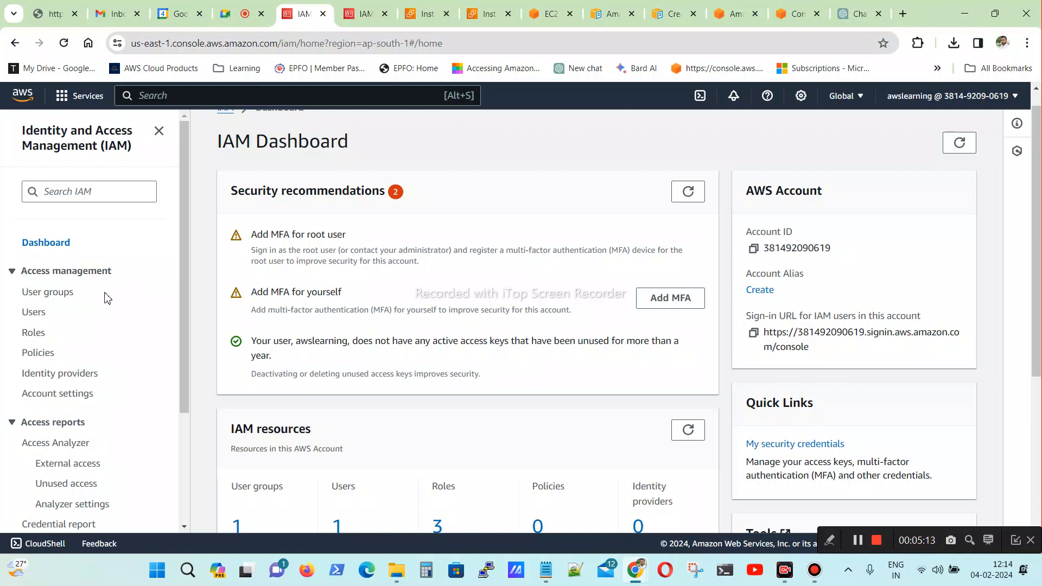
{"action": "scroll", "coordinate": [114, 288], "scroll_direction": "down", "scroll_amount": 2}
{"action": "scroll", "coordinate": [114, 290], "scroll_direction": "up", "scroll_amount": 2}
{"action": "left_click", "coordinate": [460, 44]}
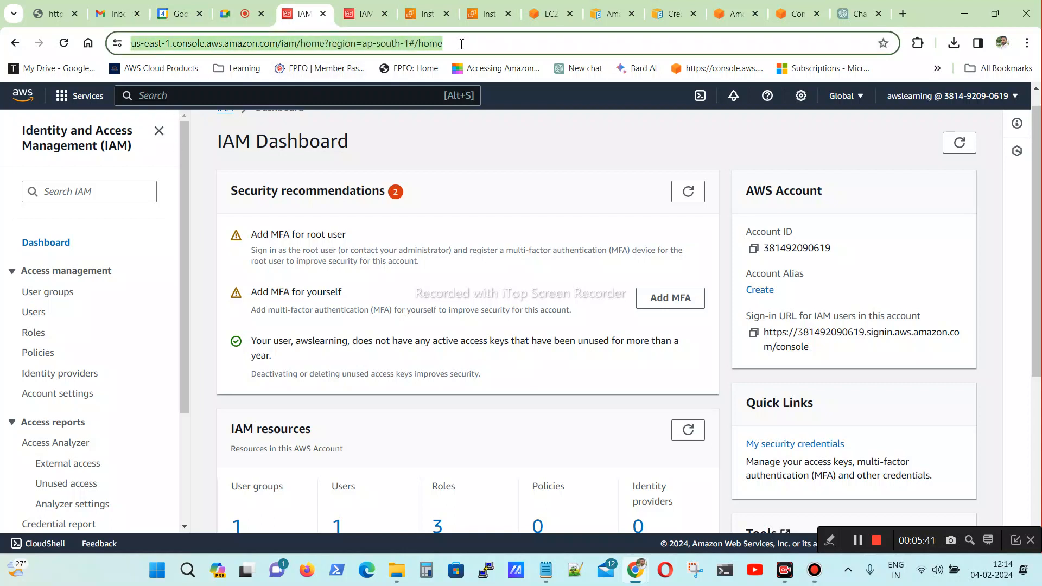
{"action": "scroll", "coordinate": [433, 186], "scroll_direction": "down", "scroll_amount": 1}
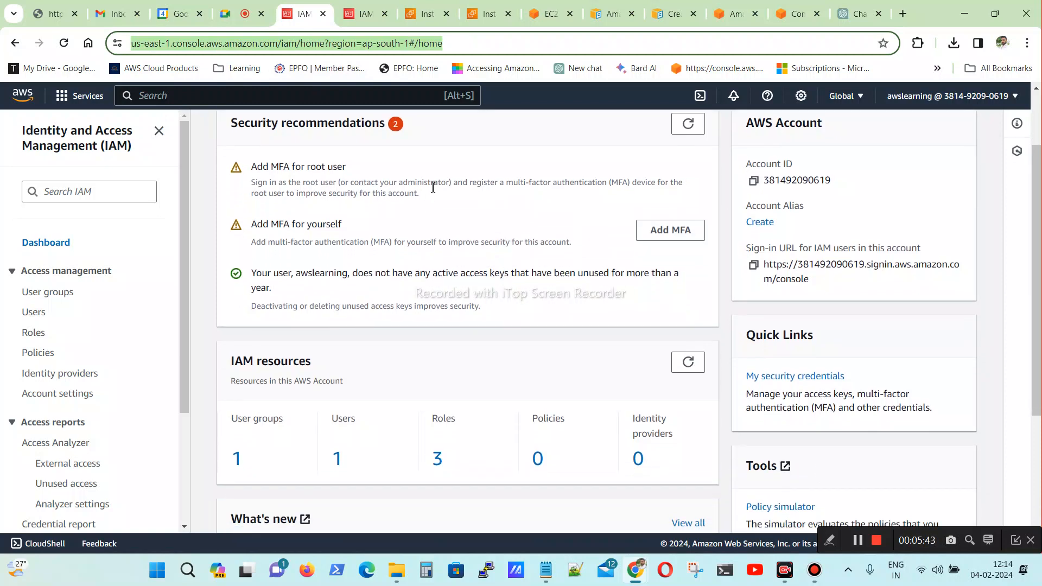
{"action": "scroll", "coordinate": [432, 186], "scroll_direction": "up", "scroll_amount": 1}
{"action": "scroll", "coordinate": [432, 186], "scroll_direction": "down", "scroll_amount": 1}
{"action": "scroll", "coordinate": [374, 374], "scroll_direction": "down", "scroll_amount": 2}
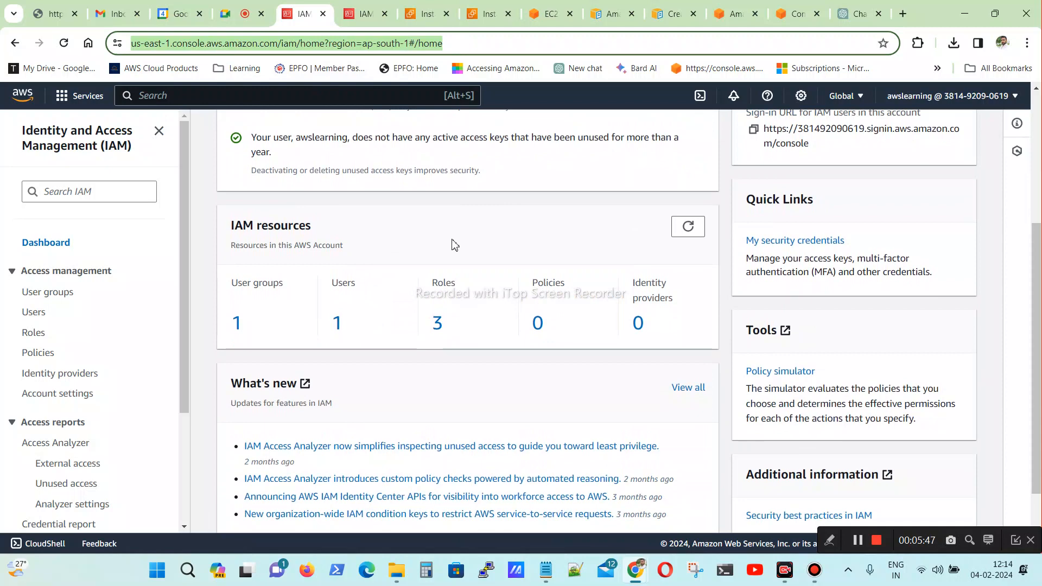
{"action": "left_click", "coordinate": [42, 315]}
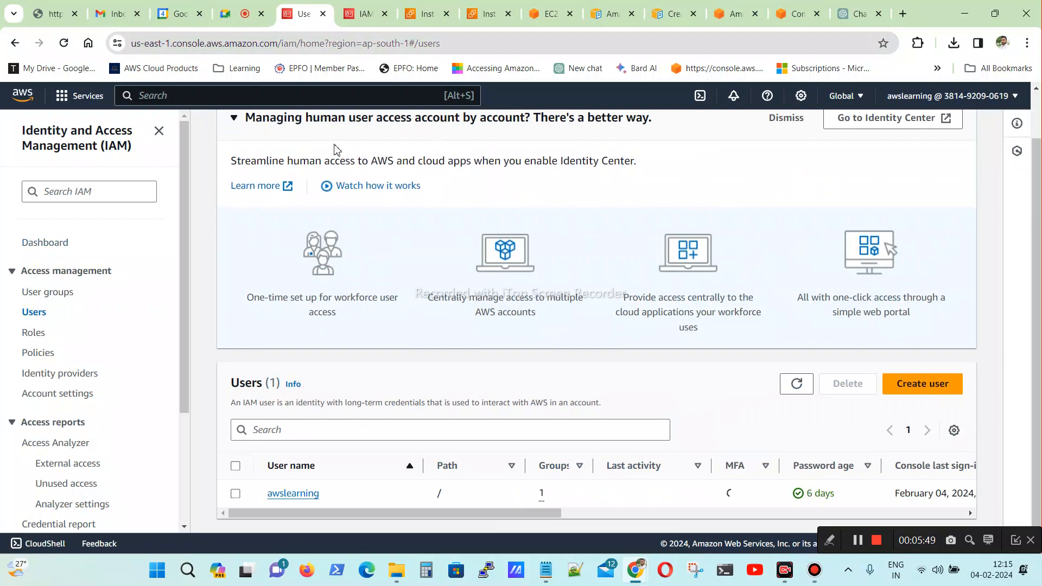
Open the User groups page to see the single Admin group
{"action": "left_click", "coordinate": [51, 294]}
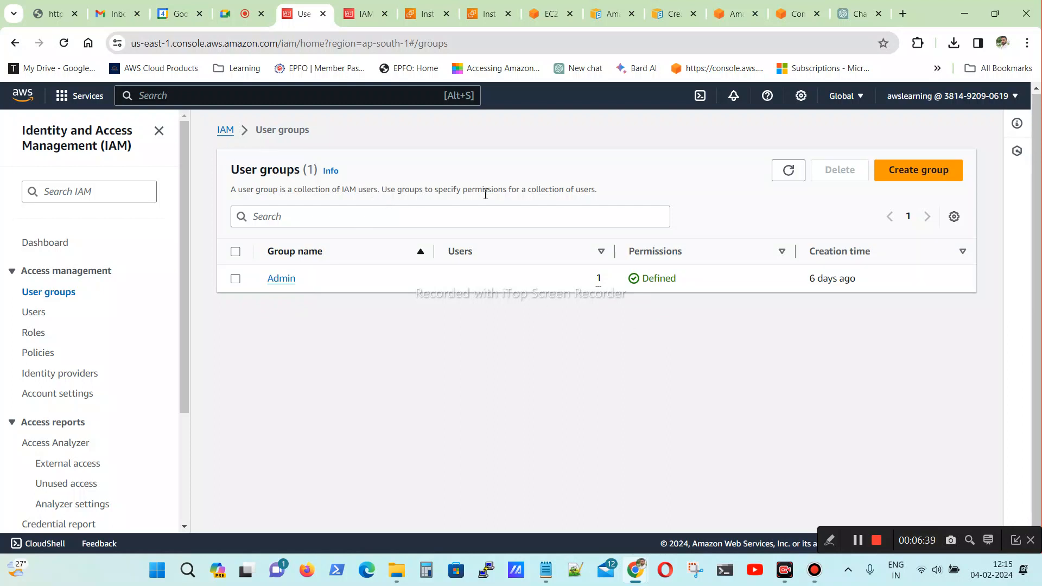
Return to the IAM Dashboard with its 2 MFA security recommendations
{"action": "left_click", "coordinate": [56, 249]}
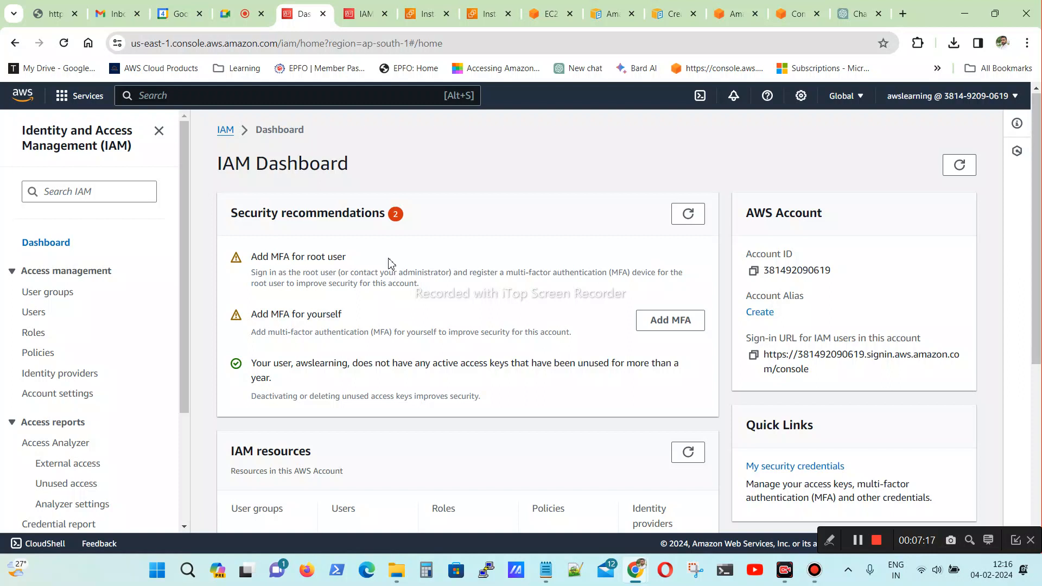
Open the IAM Users page showing the one existing user
{"action": "left_click", "coordinate": [44, 318]}
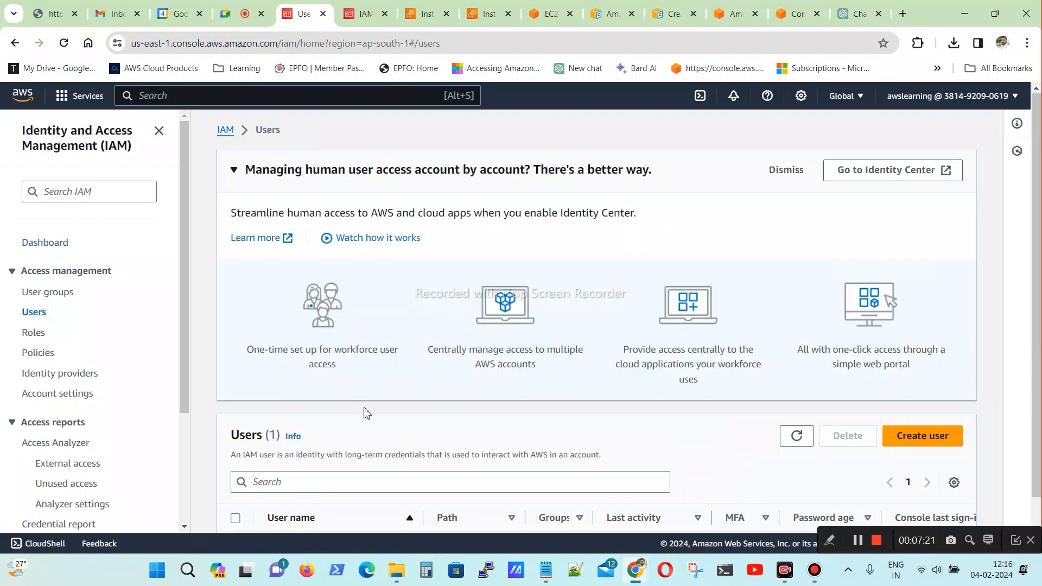
Check the user groups list, go back to Users, and launch the Create user wizard
{"action": "scroll", "coordinate": [367, 412], "scroll_direction": "down", "scroll_amount": 1}
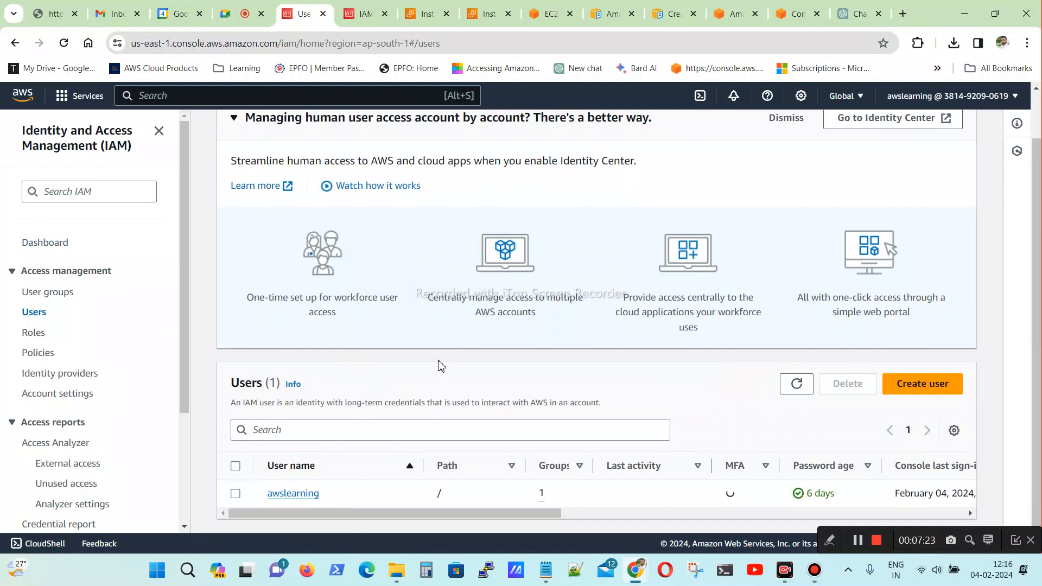
{"action": "left_click", "coordinate": [32, 296]}
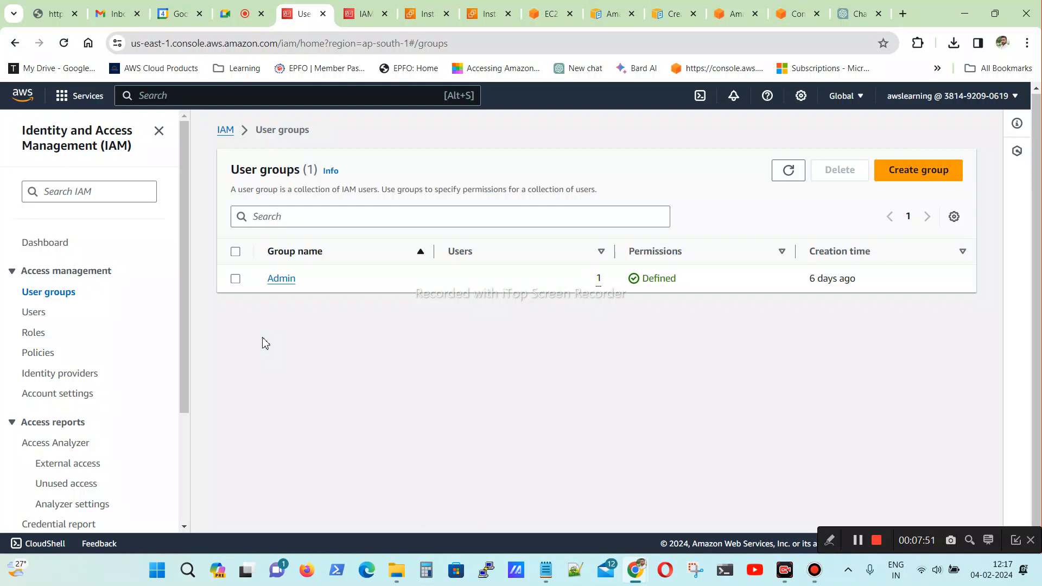
{"action": "left_click", "coordinate": [39, 313]}
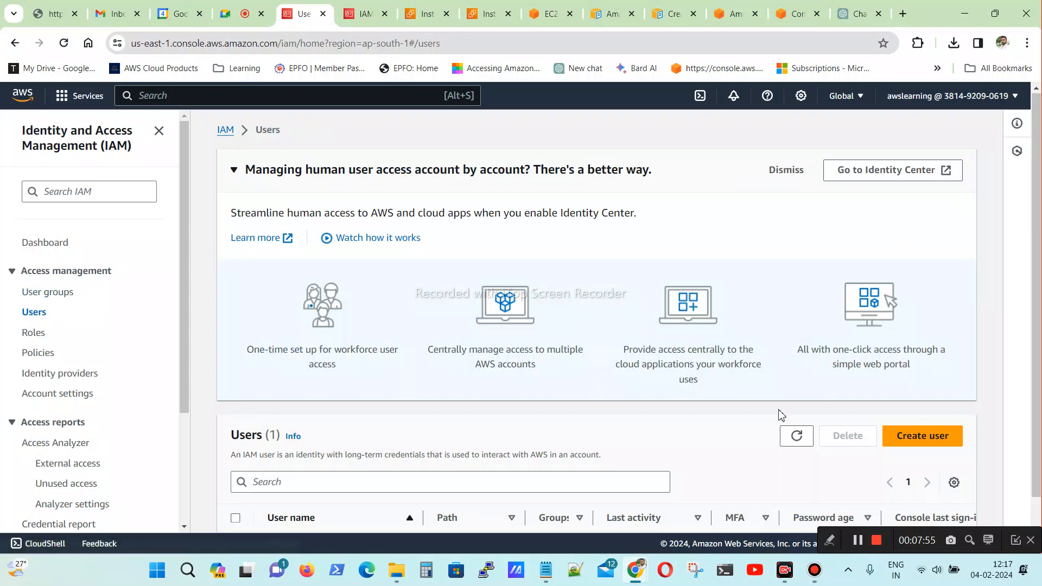
{"action": "left_click", "coordinate": [949, 440]}
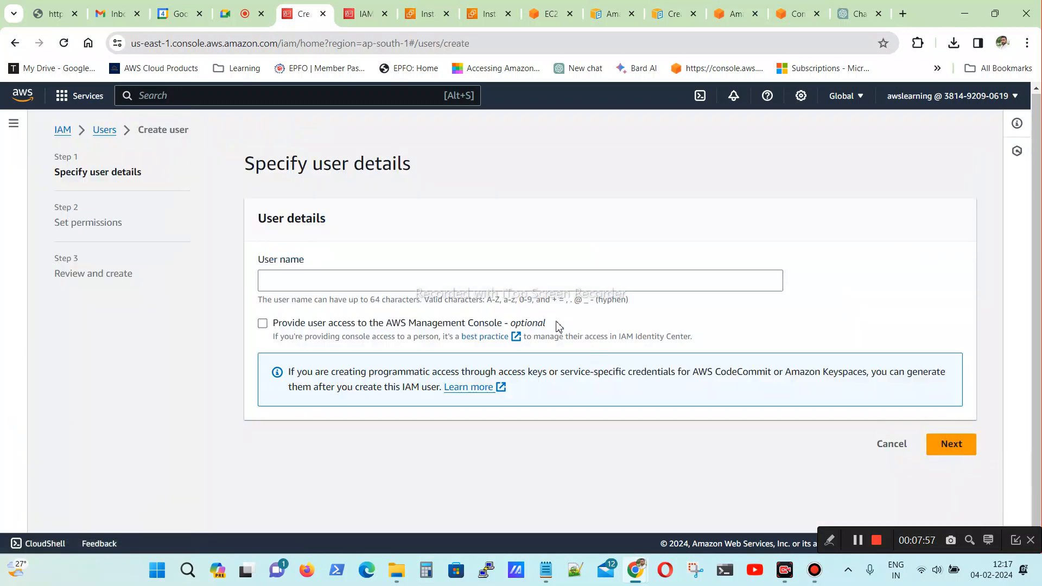
Enter the new user's name and enable AWS Management Console access for them
{"action": "left_click", "coordinate": [485, 277]}
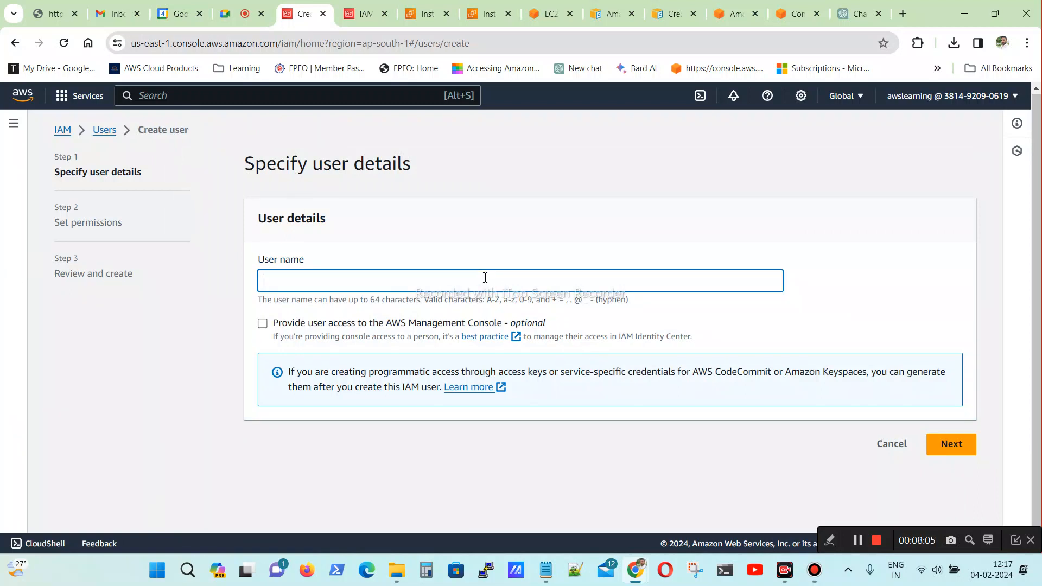
{"action": "type", "text": "su,"}
{"action": "type", "text": "manth"}
{"action": "left_click", "coordinate": [264, 324]}
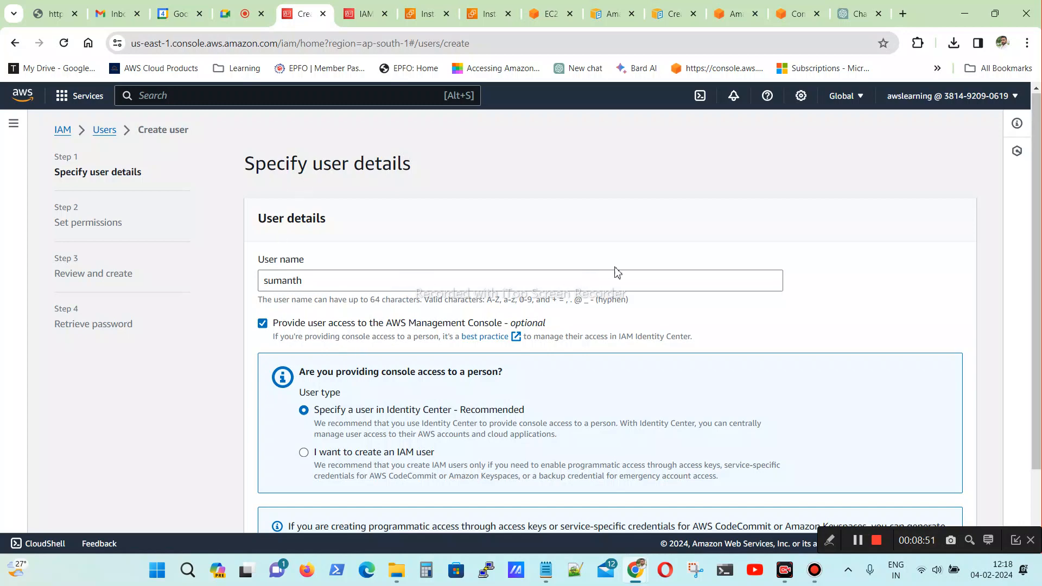
{"action": "scroll", "coordinate": [625, 269], "scroll_direction": "down", "scroll_amount": 2}
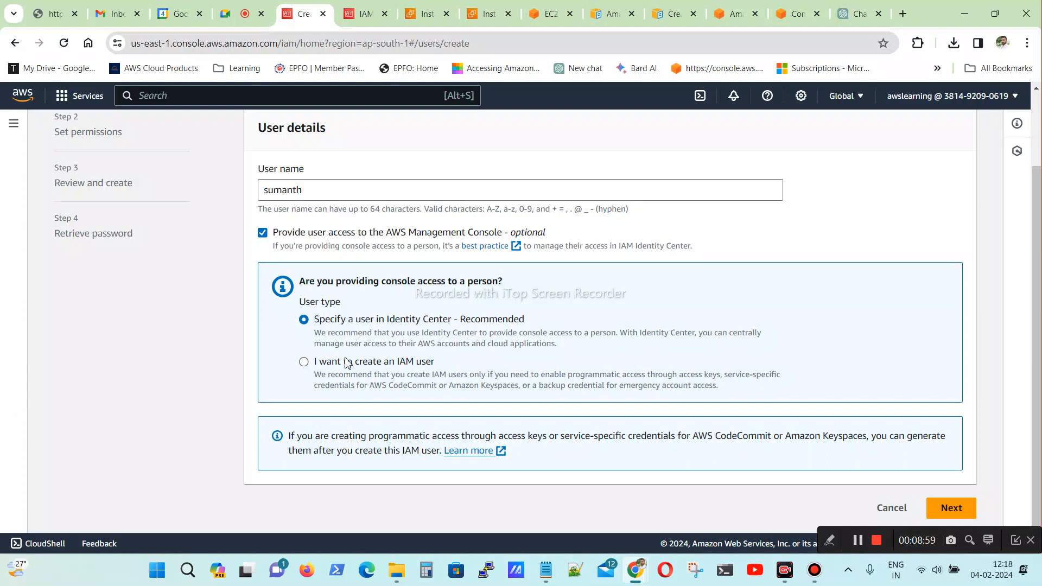
Choose to create the user as a standard IAM user
{"action": "left_click", "coordinate": [304, 362]}
{"action": "scroll", "coordinate": [467, 388], "scroll_direction": "down", "scroll_amount": 1}
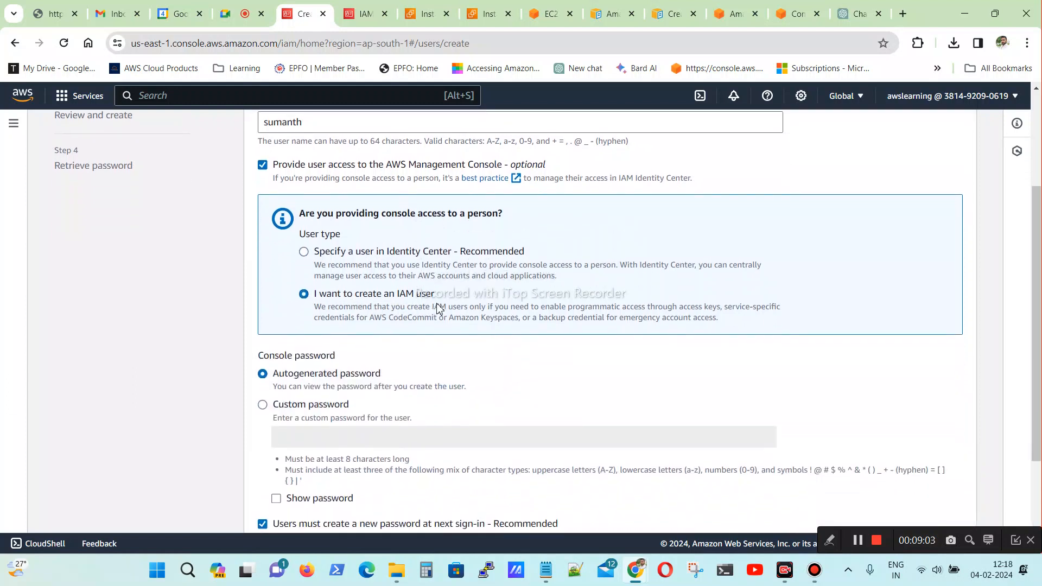
{"action": "scroll", "coordinate": [488, 302], "scroll_direction": "down", "scroll_amount": 1}
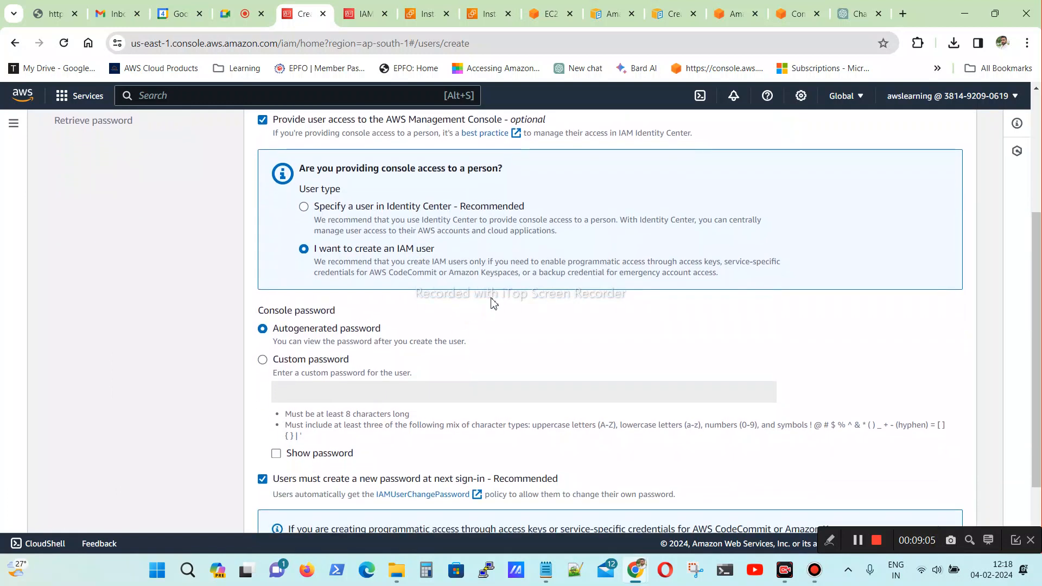
{"action": "scroll", "coordinate": [499, 302], "scroll_direction": "down", "scroll_amount": 1}
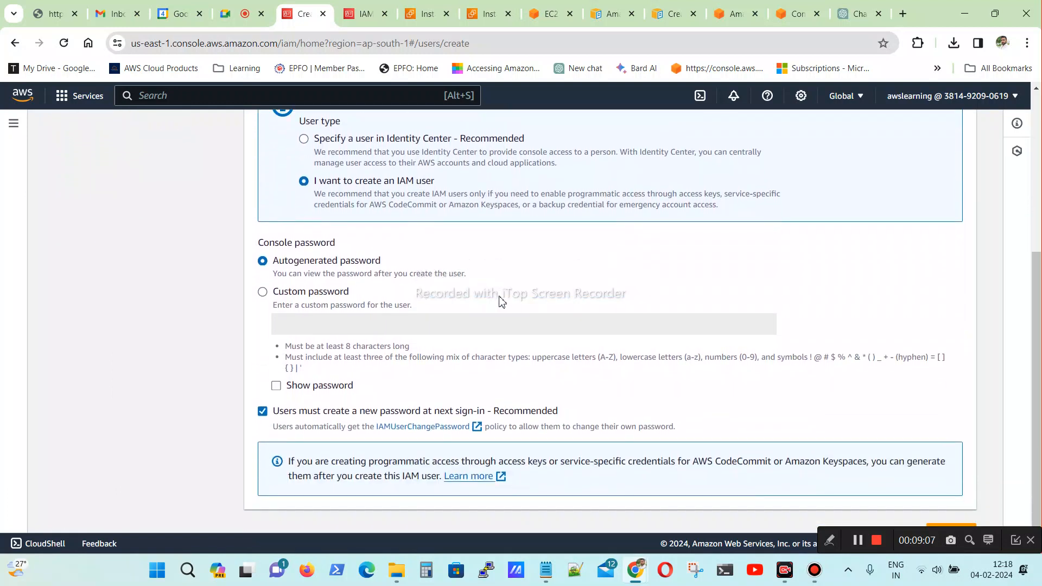
Try the Custom password option, then settle on Autogenerated password
{"action": "left_click", "coordinate": [263, 293]}
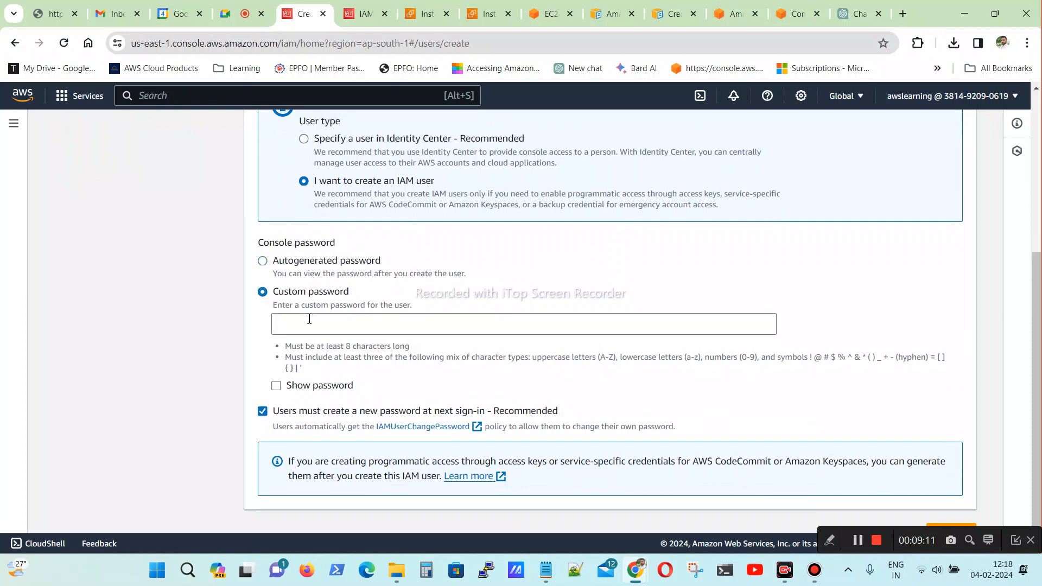
{"action": "left_click", "coordinate": [306, 320]}
{"action": "scroll", "coordinate": [413, 248], "scroll_direction": "up", "scroll_amount": 4}
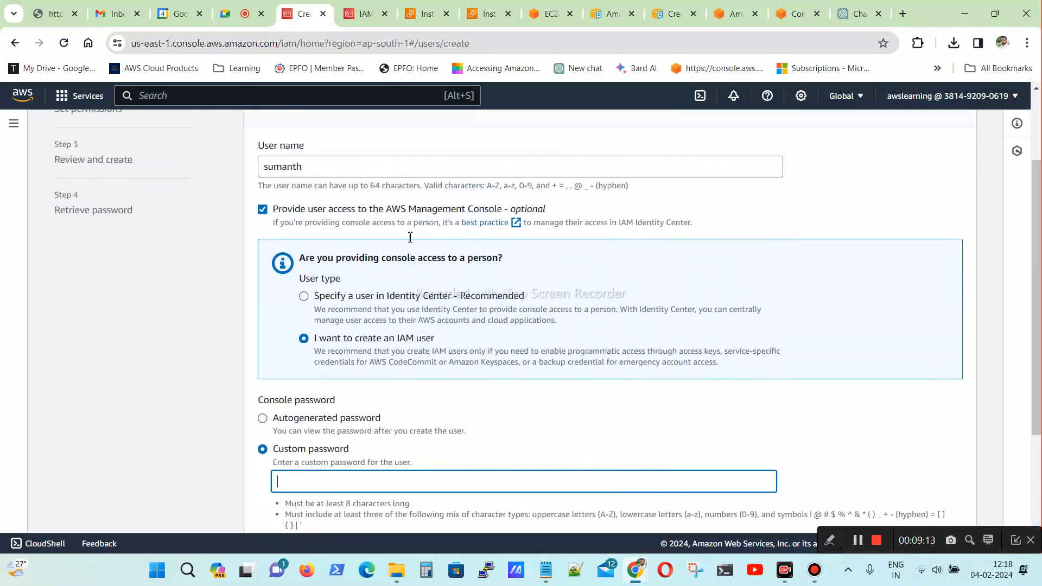
{"action": "scroll", "coordinate": [341, 307], "scroll_direction": "down", "scroll_amount": 4}
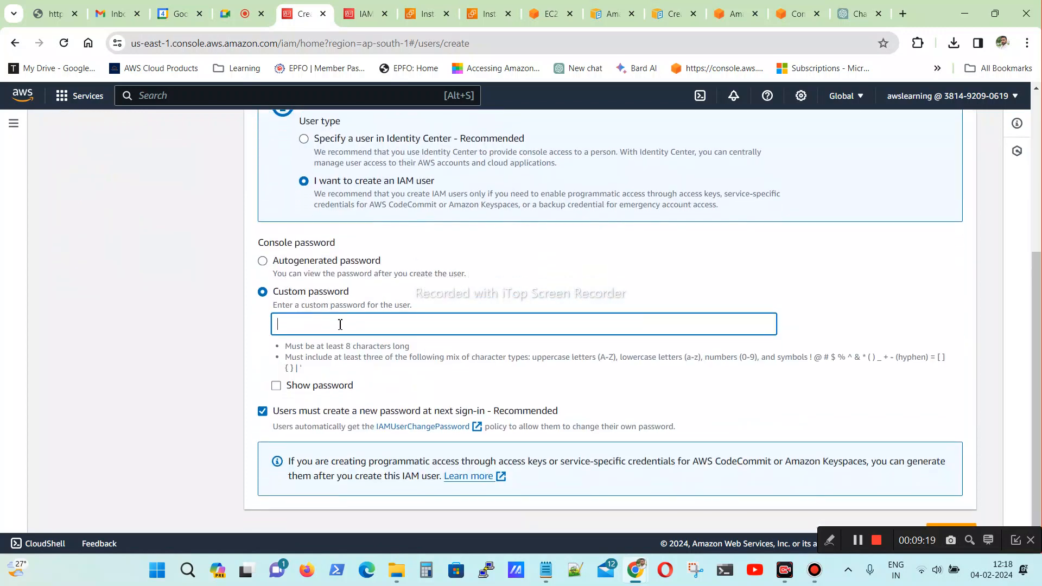
{"action": "left_click", "coordinate": [262, 261]}
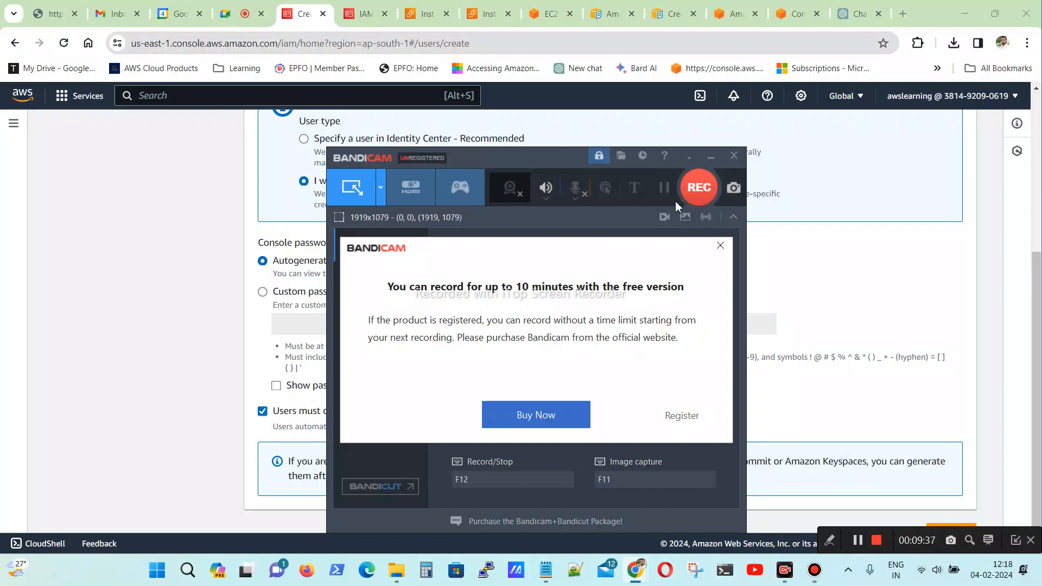
Close the Bandicam registration prompt and minimize Bandicam to reveal the user form
{"action": "left_click", "coordinate": [681, 415]}
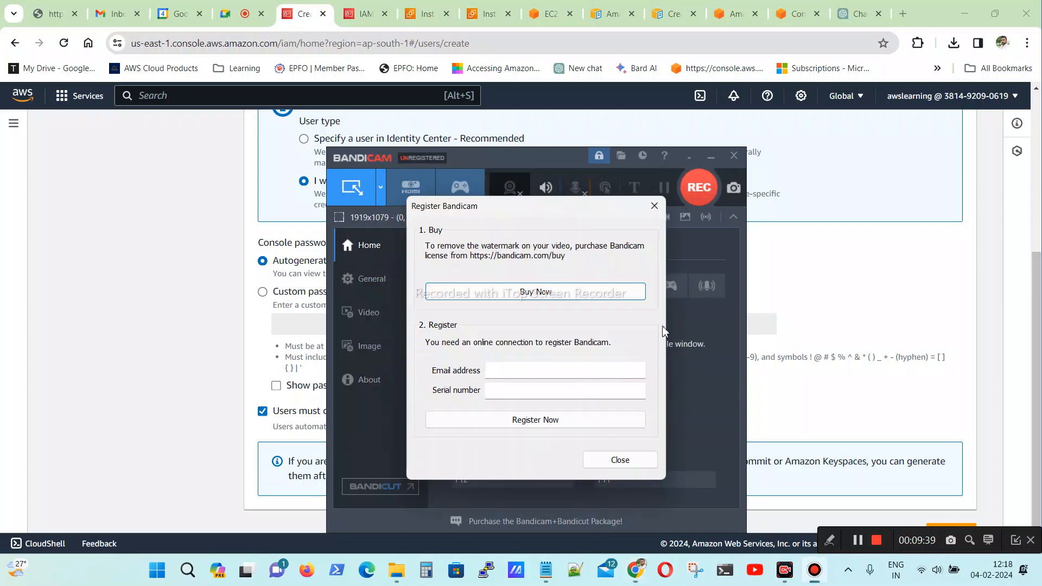
{"action": "left_click", "coordinate": [654, 206]}
{"action": "left_click", "coordinate": [711, 156]}
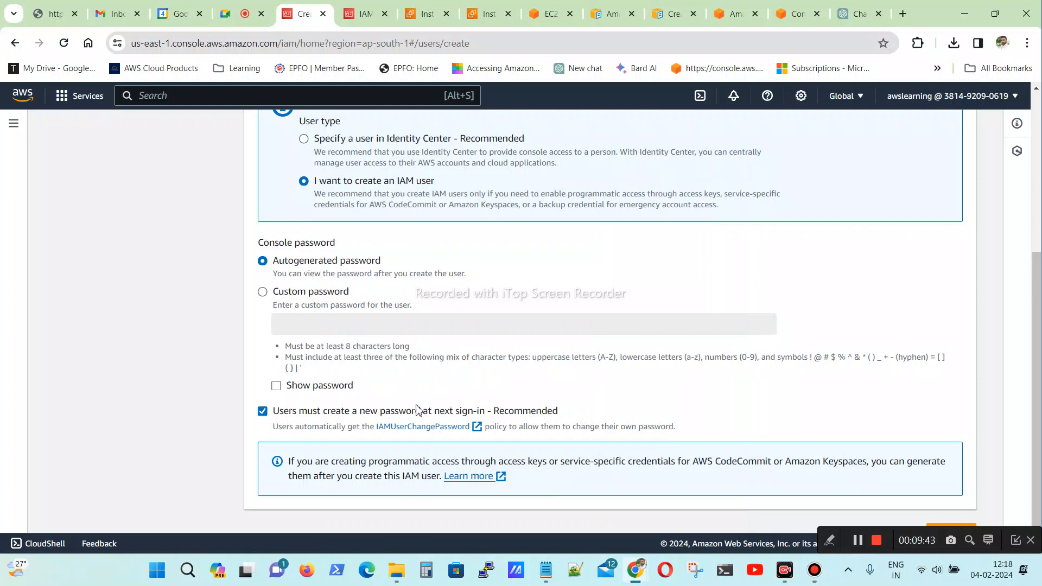
Toggle the next-sign-in password reset requirement and switch to Custom password
{"action": "left_click", "coordinate": [262, 412]}
{"action": "left_click", "coordinate": [263, 411]}
{"action": "left_click", "coordinate": [263, 292]}
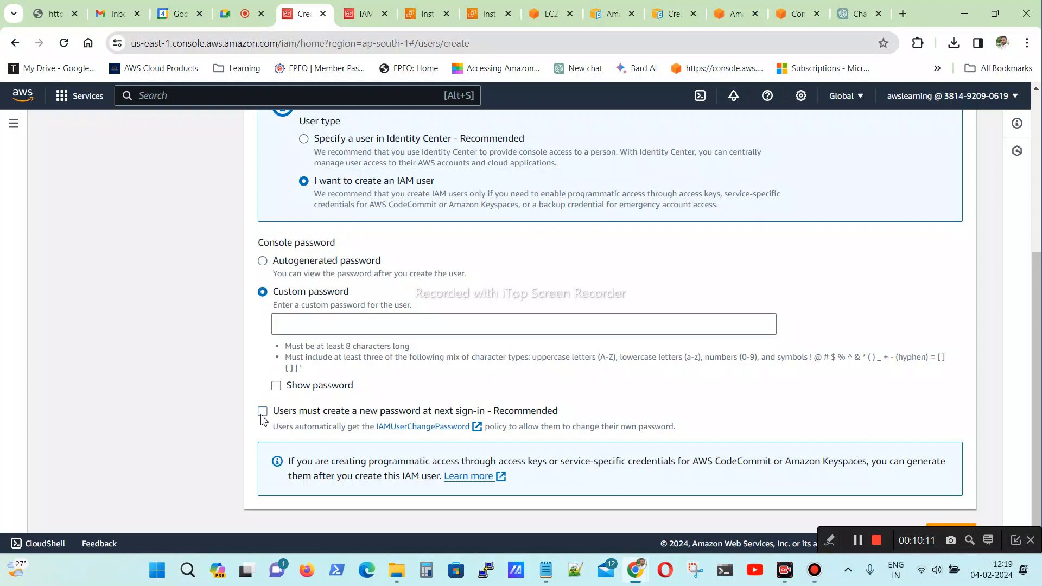
Type the custom console password into the password box, retyping it until correct
{"action": "left_click", "coordinate": [344, 328]}
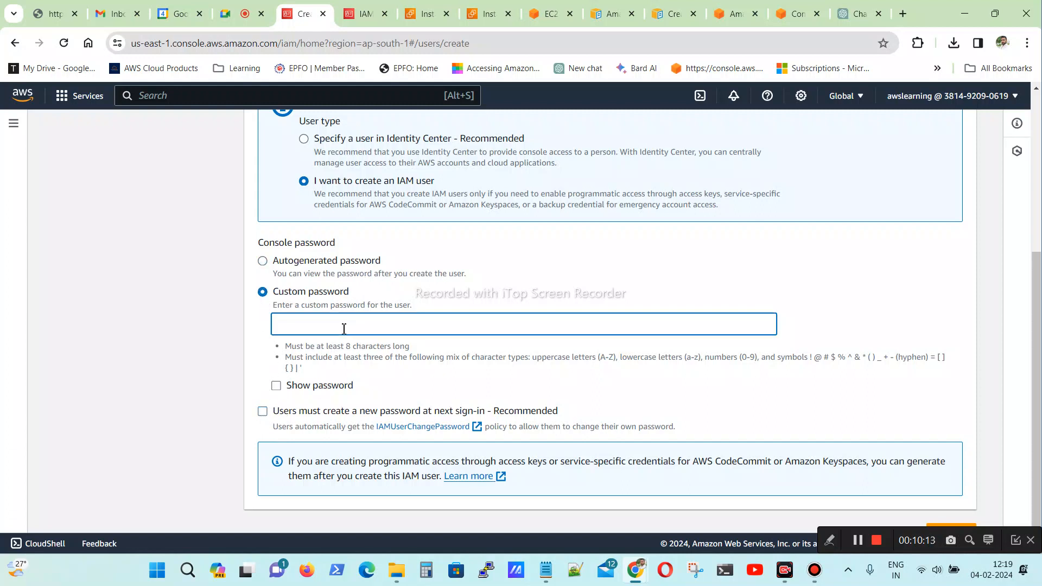
{"action": "scroll", "coordinate": [343, 328], "scroll_direction": "down", "scroll_amount": 1}
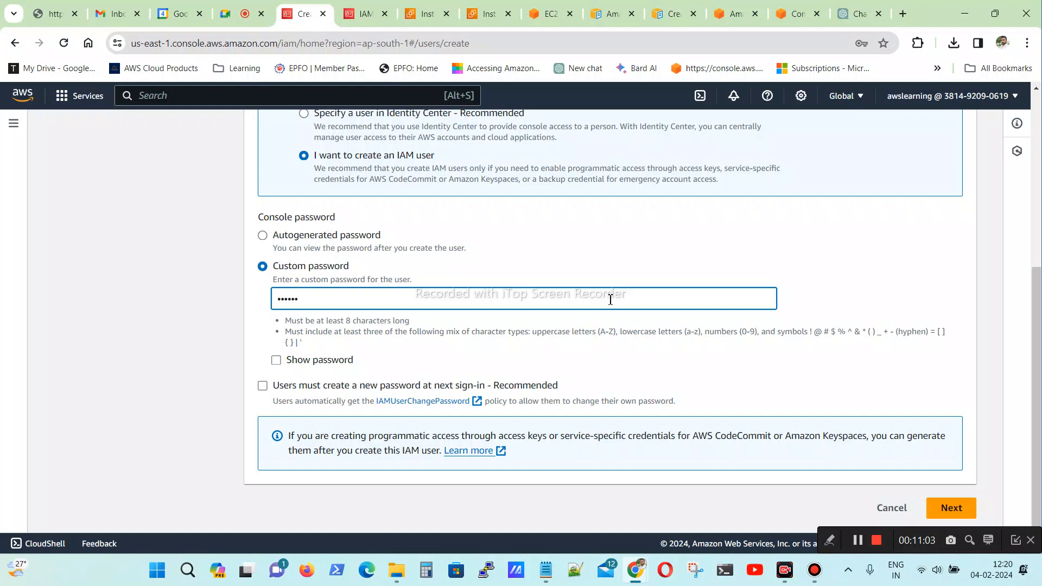
{"action": "double_click", "coordinate": [296, 293]}
{"action": "type", "text": "A••••••"}
On the permissions step, add the user to the Admin group and expand the permissions boundary section
{"action": "left_click", "coordinate": [945, 512]}
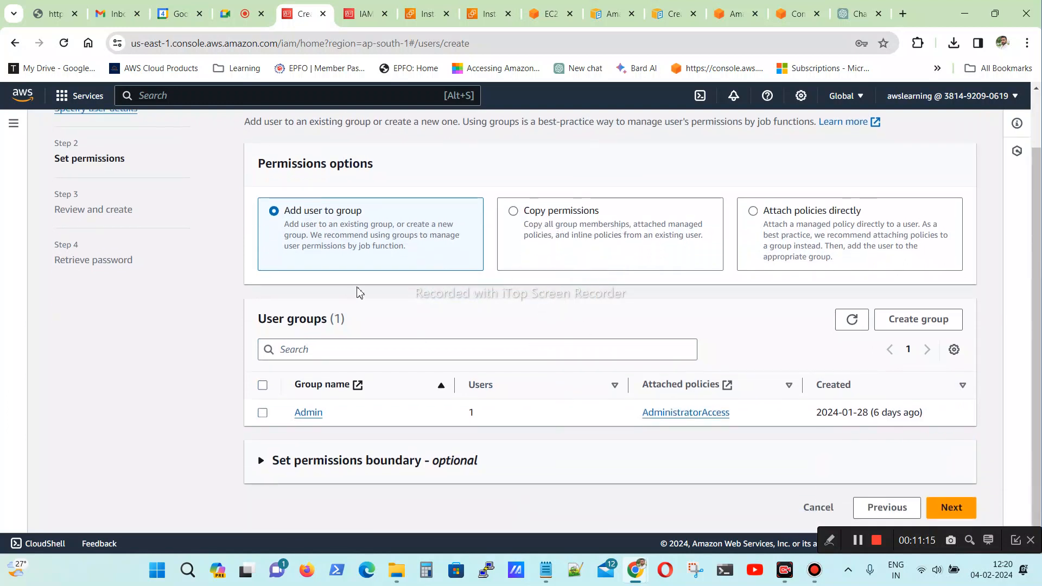
{"action": "left_click", "coordinate": [264, 414]}
{"action": "left_click", "coordinate": [265, 461]}
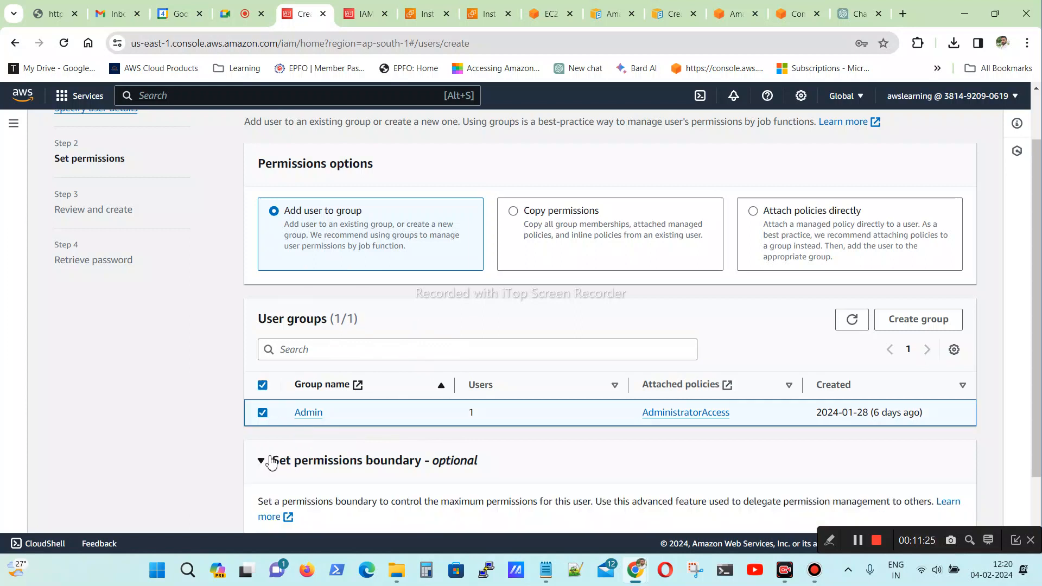
{"action": "scroll", "coordinate": [518, 383], "scroll_direction": "down", "scroll_amount": 2}
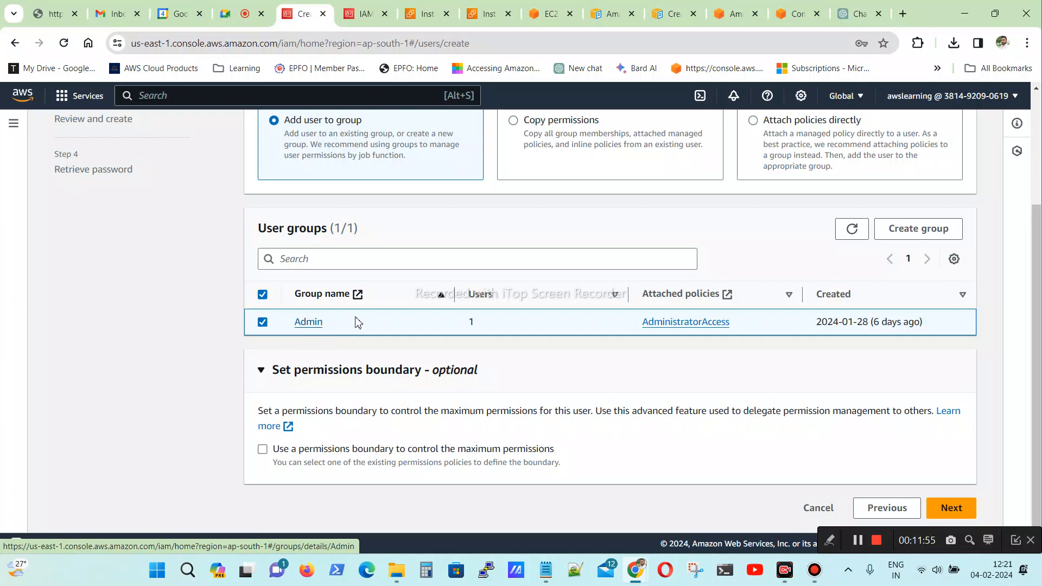
Review the AdministratorAccess policy's permissions in a separate tab, then return to Create user
{"action": "left_click", "coordinate": [704, 325]}
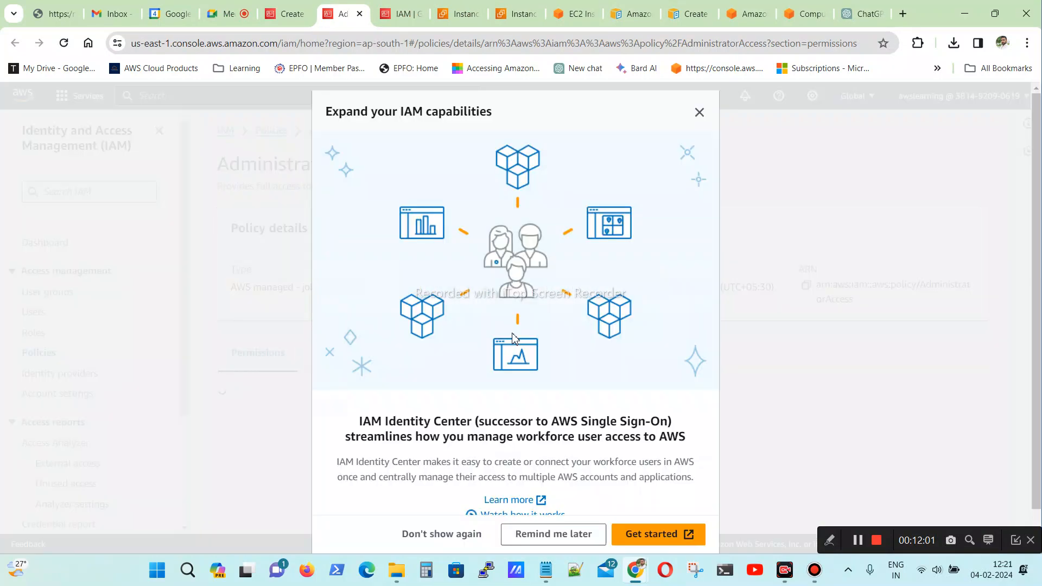
{"action": "left_click", "coordinate": [699, 112]}
{"action": "scroll", "coordinate": [570, 300], "scroll_direction": "down", "scroll_amount": 2}
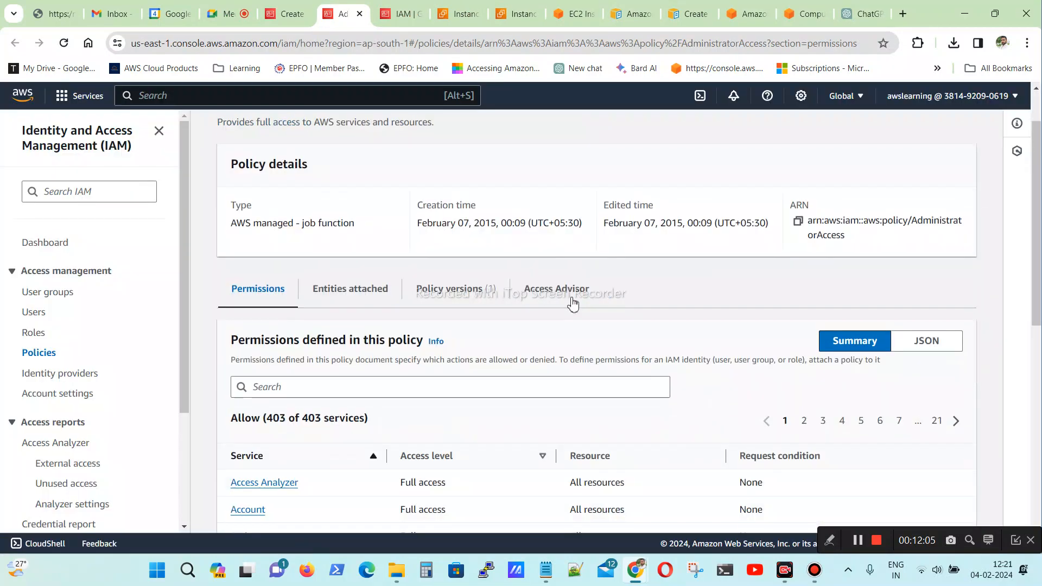
{"action": "scroll", "coordinate": [573, 304], "scroll_direction": "down", "scroll_amount": 2}
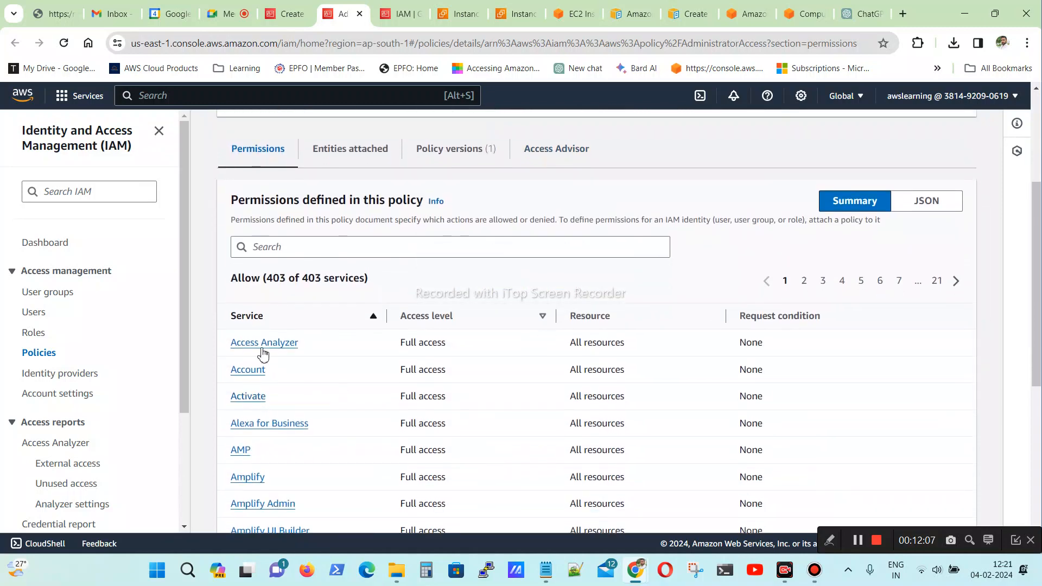
{"action": "scroll", "coordinate": [263, 353], "scroll_direction": "down", "scroll_amount": 1}
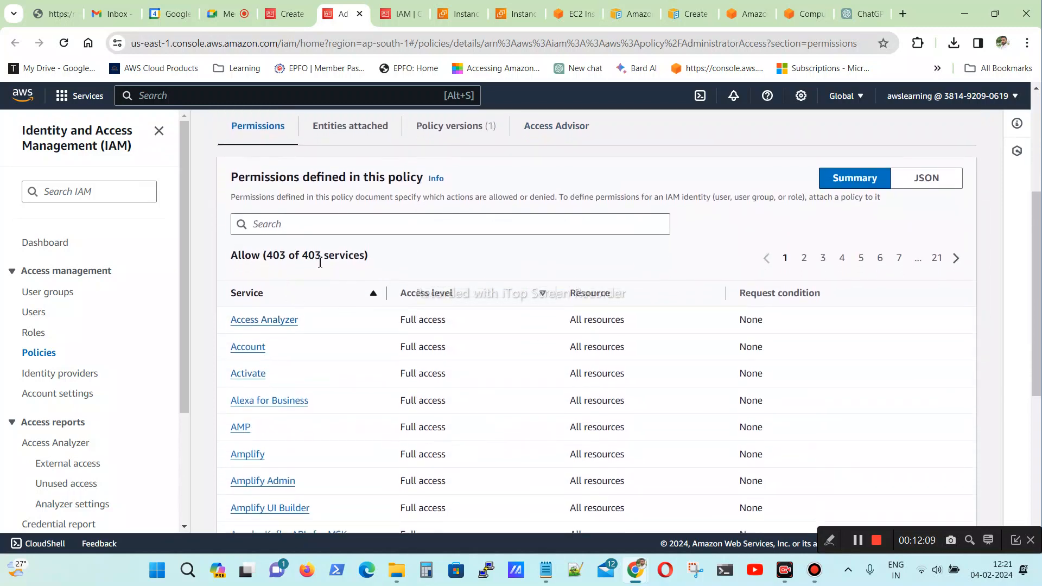
{"action": "scroll", "coordinate": [304, 350], "scroll_direction": "down", "scroll_amount": 3}
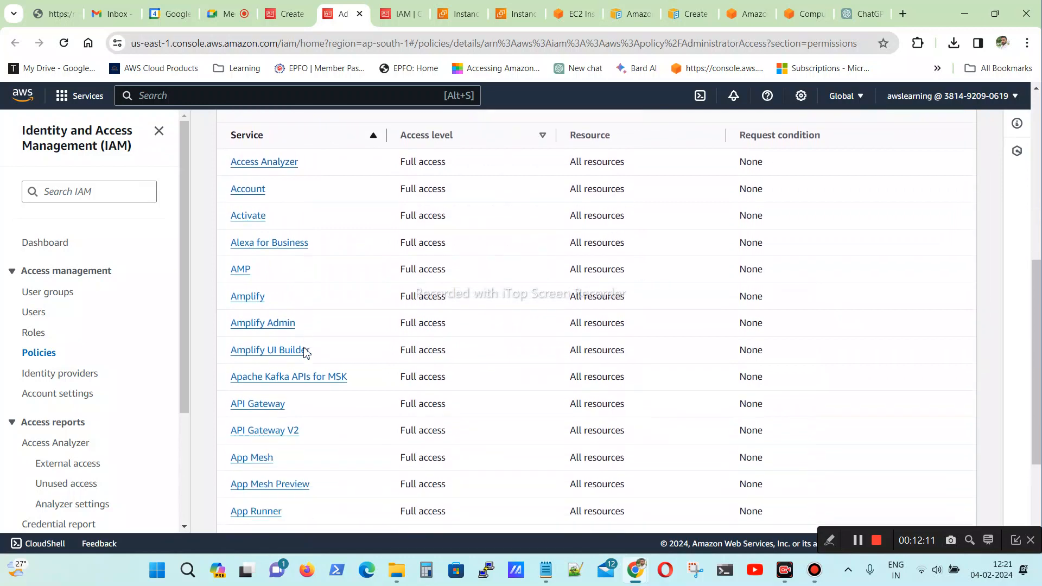
{"action": "scroll", "coordinate": [309, 325], "scroll_direction": "up", "scroll_amount": 3}
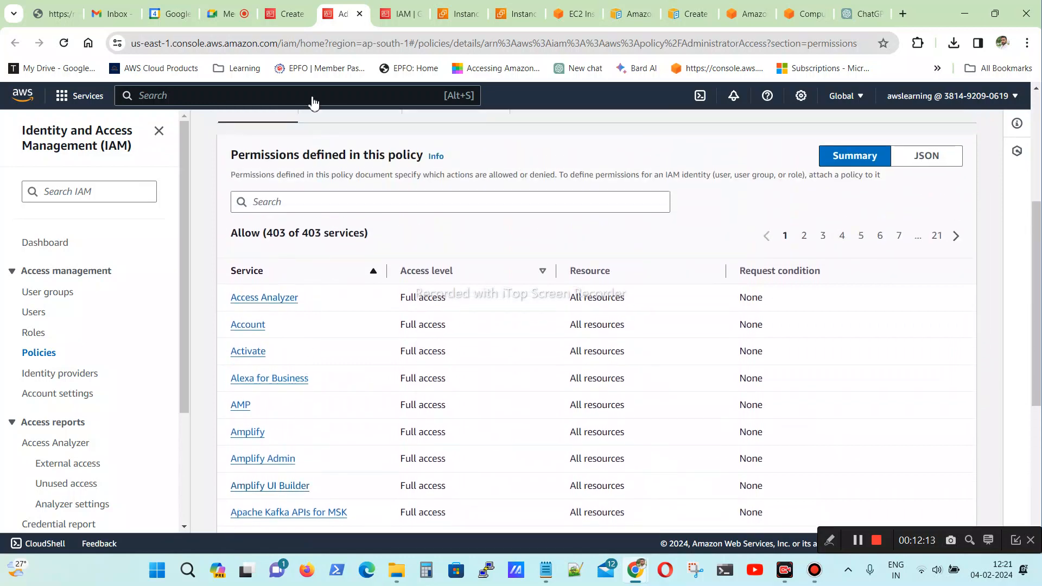
{"action": "left_click", "coordinate": [287, 13]}
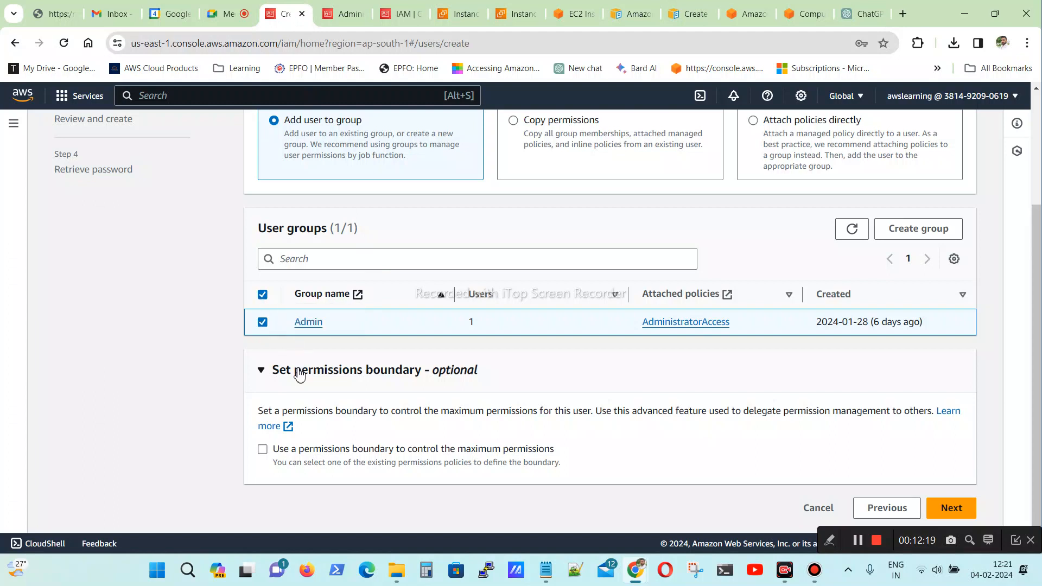
{"action": "left_click", "coordinate": [262, 449]}
{"action": "scroll", "coordinate": [449, 433], "scroll_direction": "down", "scroll_amount": 2}
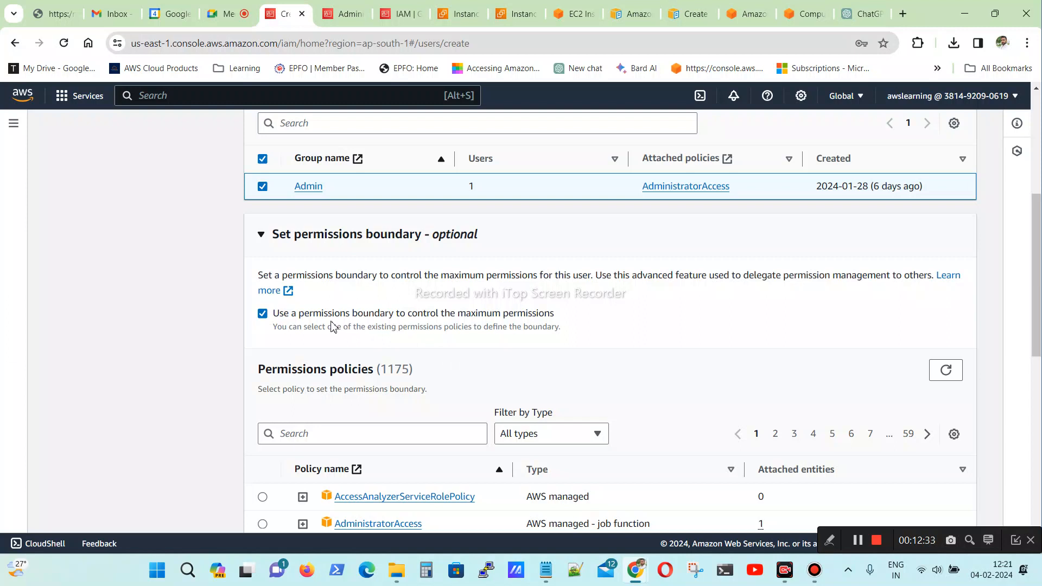
{"action": "scroll", "coordinate": [365, 388], "scroll_direction": "down", "scroll_amount": 1}
{"action": "scroll", "coordinate": [383, 359], "scroll_direction": "up", "scroll_amount": 2}
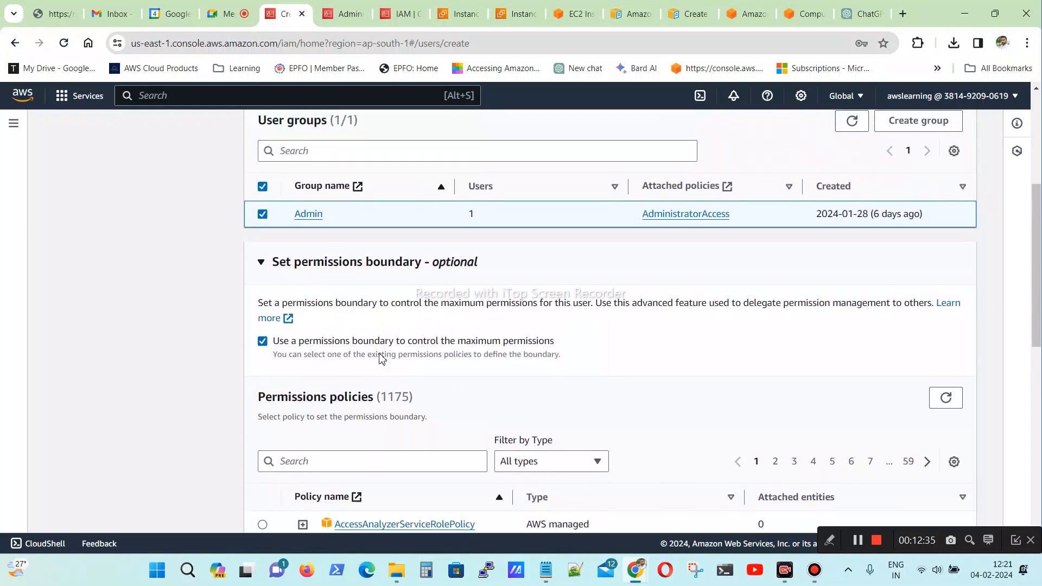
{"action": "scroll", "coordinate": [422, 393], "scroll_direction": "down", "scroll_amount": 3}
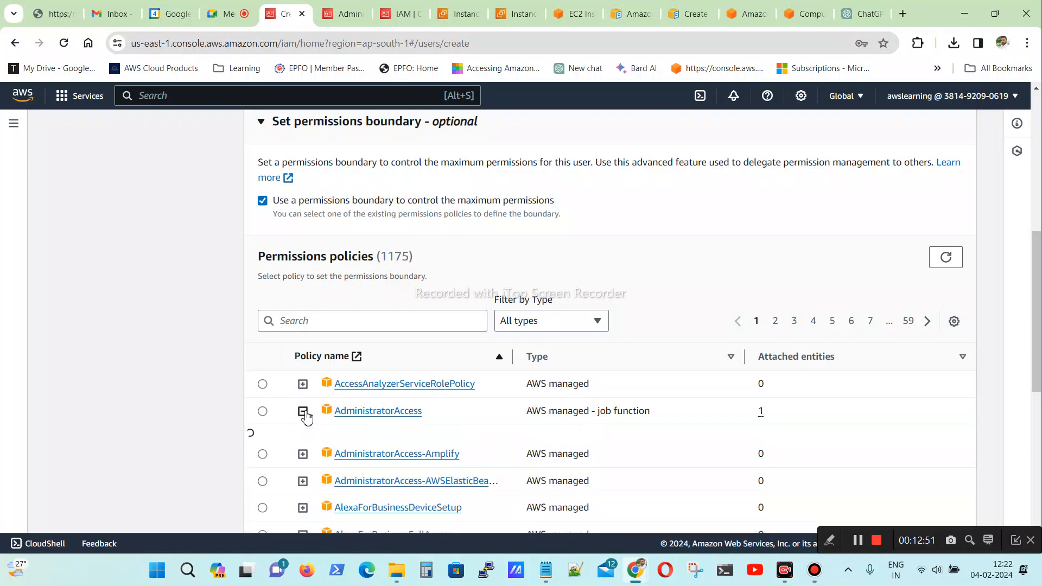
Expand AdministratorAccess and highlight the Version through Effect lines of its policy JSON
{"action": "left_click", "coordinate": [303, 411]}
{"action": "scroll", "coordinate": [449, 415], "scroll_direction": "down", "scroll_amount": 2}
{"action": "scroll", "coordinate": [449, 415], "scroll_direction": "down", "scroll_amount": 2}
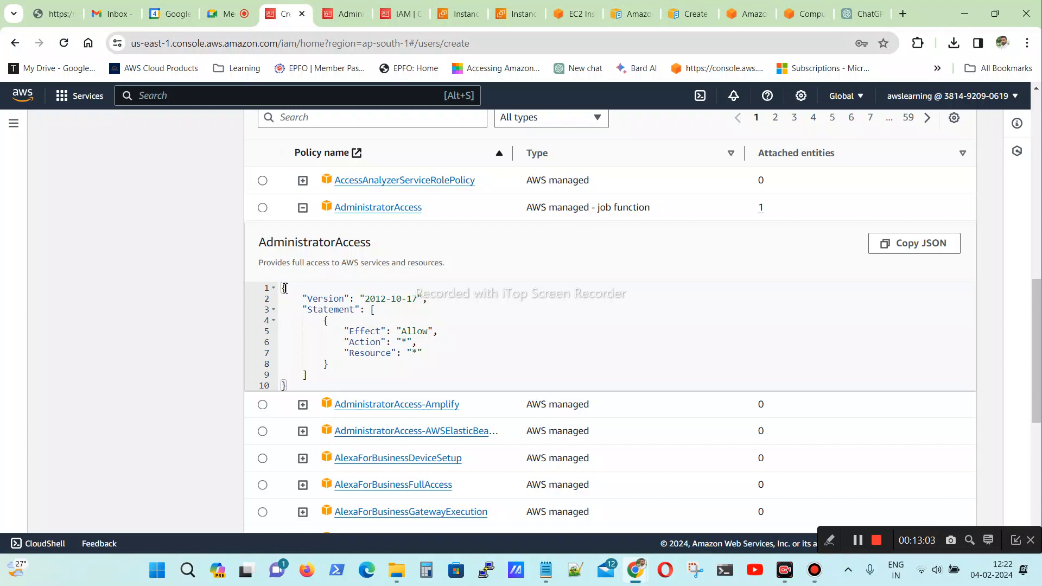
{"action": "double_click", "coordinate": [423, 329]}
{"action": "left_click_drag", "start_coordinate": [439, 332], "coordinate": [299, 297]}
{"action": "left_click", "coordinate": [364, 326]}
Highlight the wildcard values of Resource and Action in the policy JSON
{"action": "double_click", "coordinate": [414, 353]}
{"action": "left_click", "coordinate": [418, 352]}
{"action": "double_click", "coordinate": [407, 342]}
{"action": "scroll", "coordinate": [288, 198], "scroll_direction": "up", "scroll_amount": 4}
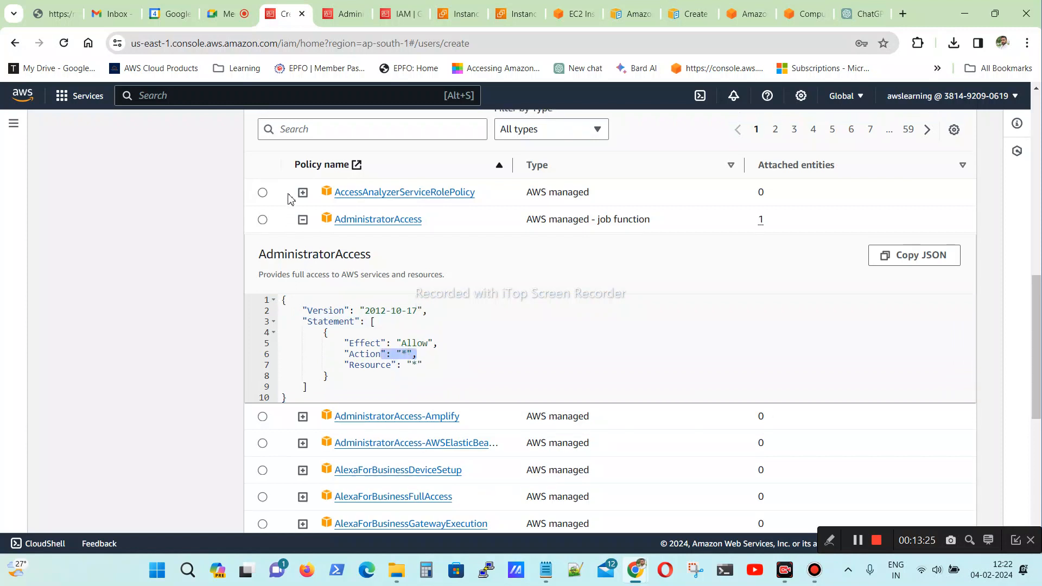
{"action": "scroll", "coordinate": [288, 198], "scroll_direction": "up", "scroll_amount": 2}
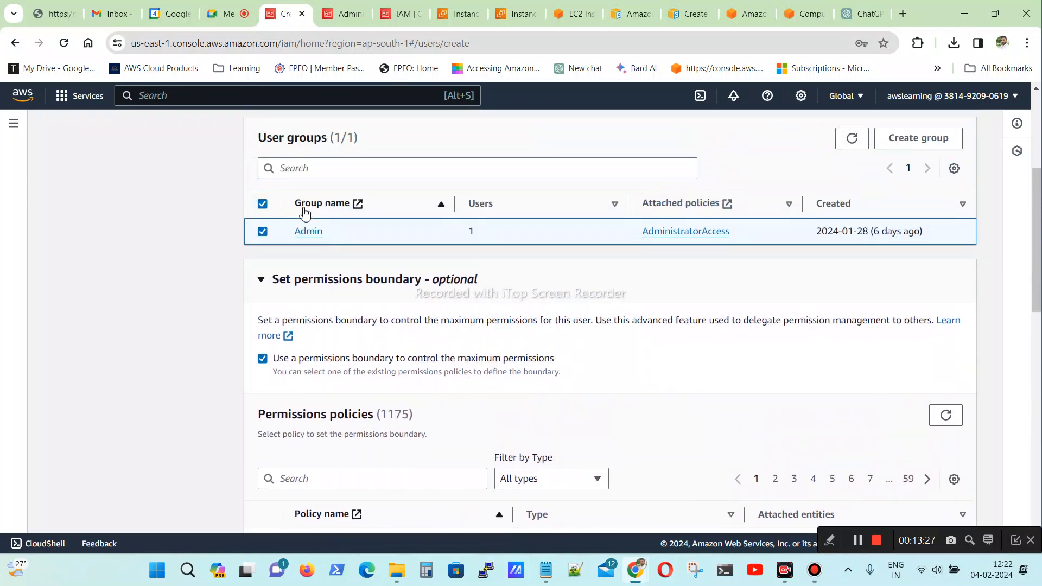
{"action": "scroll", "coordinate": [293, 185], "scroll_direction": "up", "scroll_amount": 2}
{"action": "scroll", "coordinate": [308, 199], "scroll_direction": "down", "scroll_amount": 8}
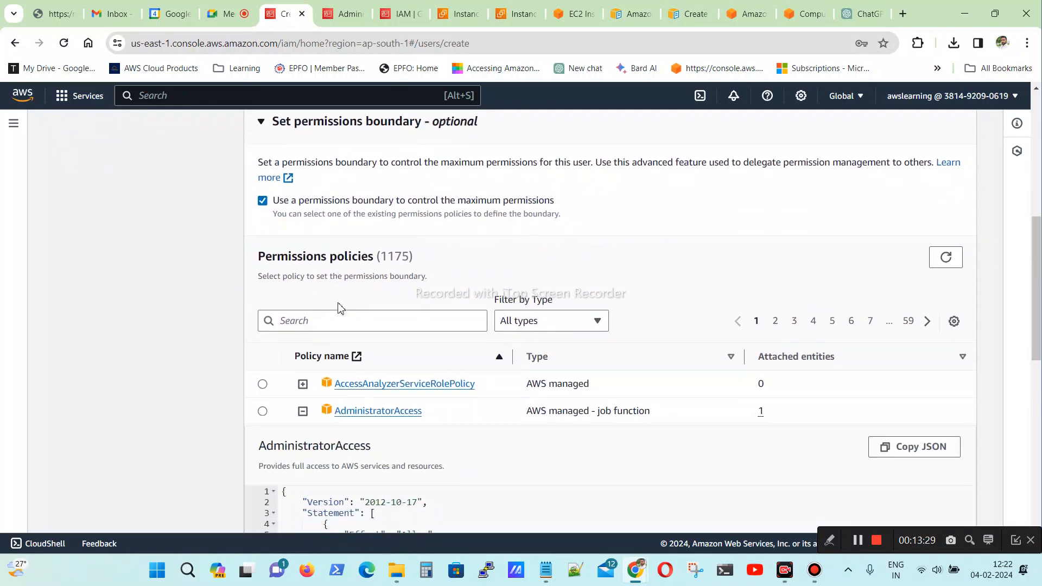
{"action": "left_click", "coordinate": [404, 388]}
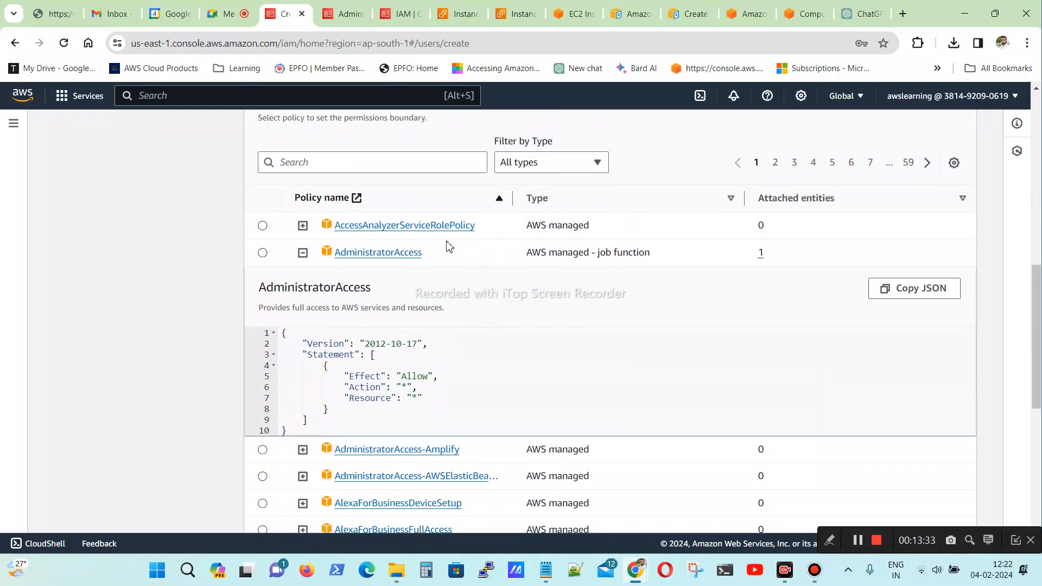
{"action": "scroll", "coordinate": [447, 245], "scroll_direction": "up", "scroll_amount": 4}
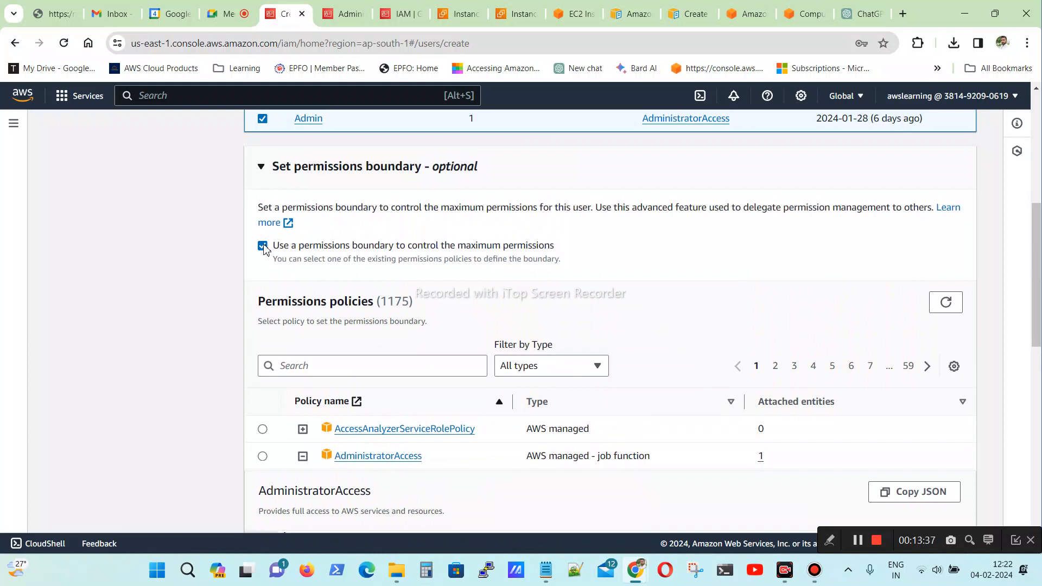
{"action": "scroll", "coordinate": [347, 245], "scroll_direction": "up", "scroll_amount": 1}
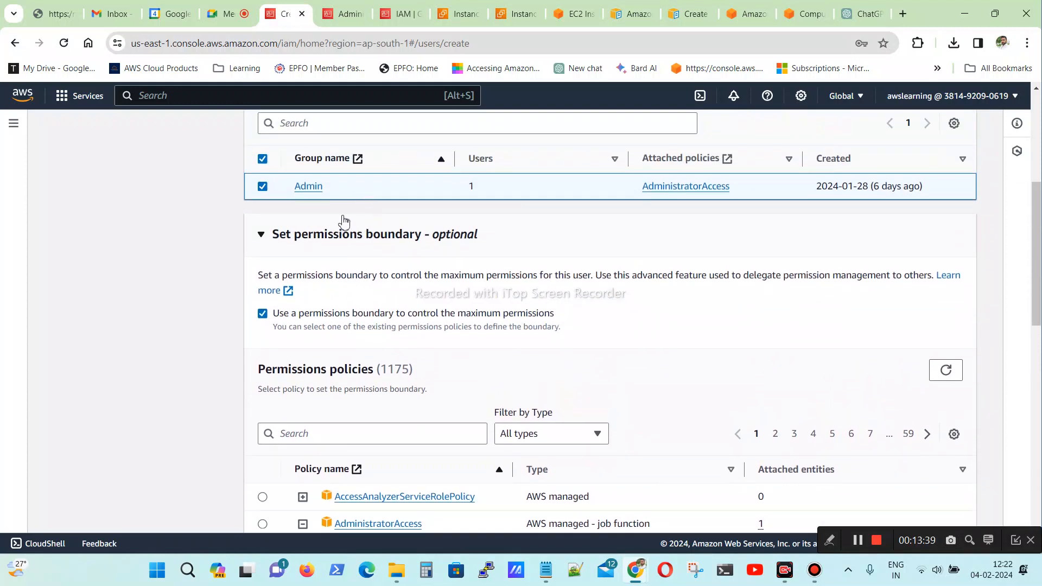
{"action": "scroll", "coordinate": [404, 288], "scroll_direction": "down", "scroll_amount": 1}
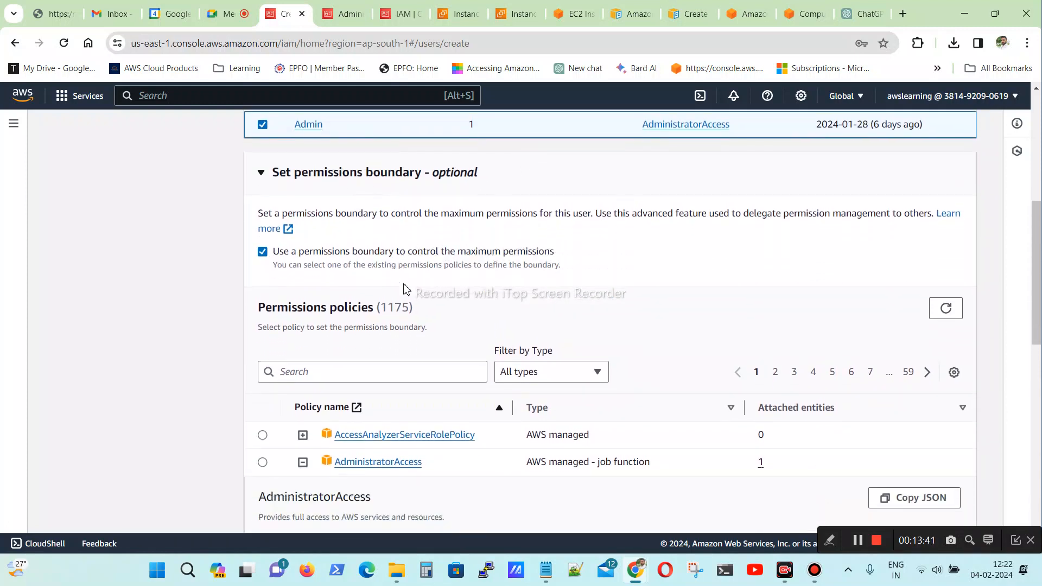
{"action": "scroll", "coordinate": [404, 288], "scroll_direction": "down", "scroll_amount": 3}
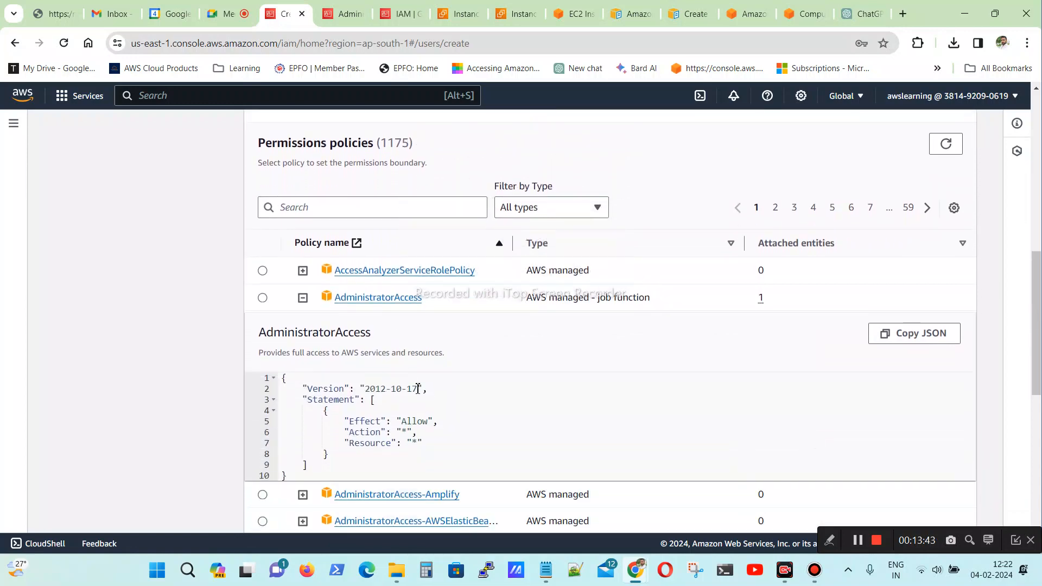
{"action": "scroll", "coordinate": [420, 336], "scroll_direction": "up", "scroll_amount": 2}
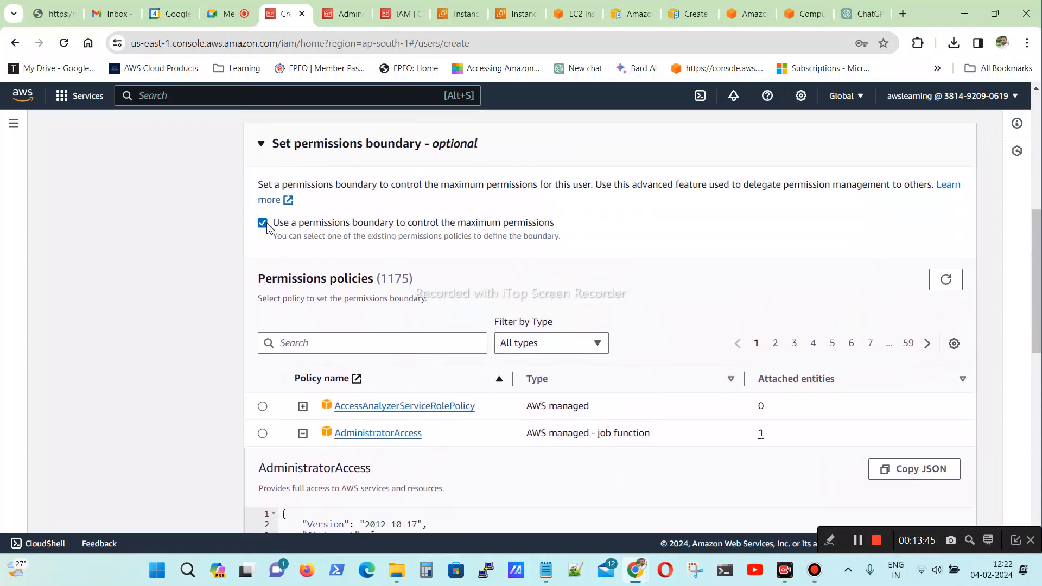
Uncheck the permissions boundary and continue to Review and create
{"action": "left_click", "coordinate": [262, 223]}
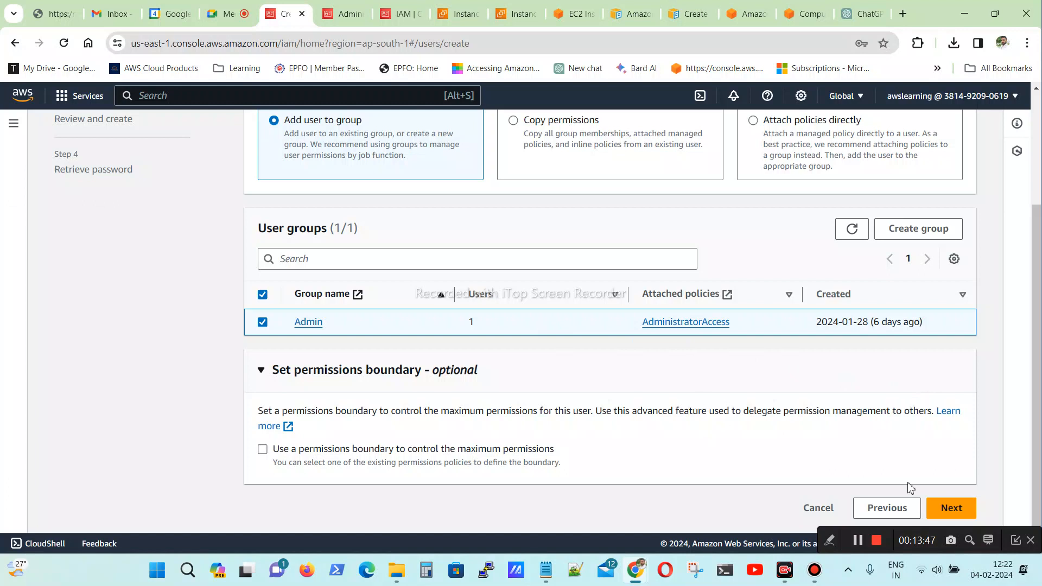
{"action": "left_click", "coordinate": [950, 506]}
{"action": "scroll", "coordinate": [693, 282], "scroll_direction": "down", "scroll_amount": 1}
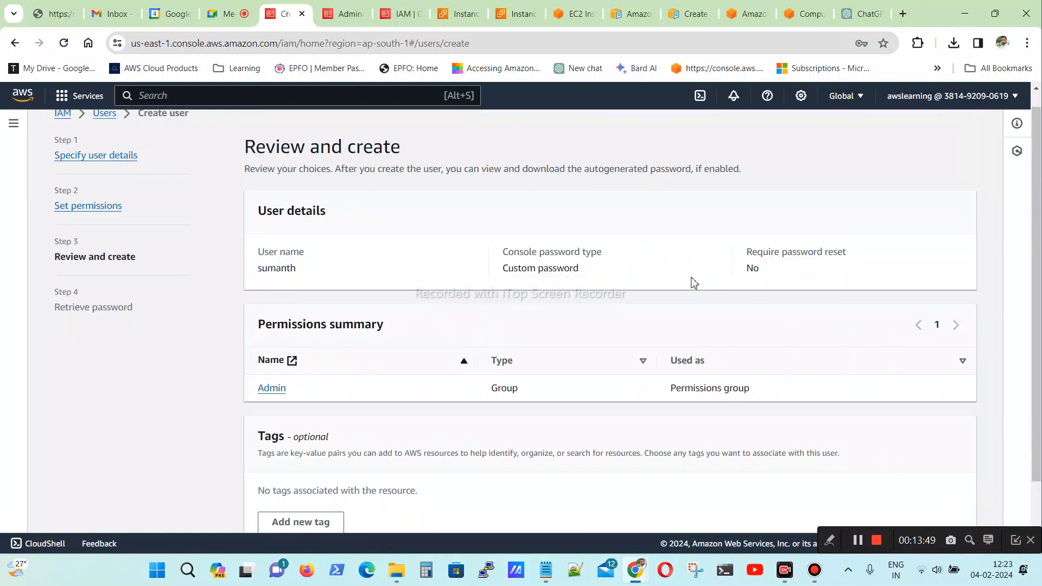
Create the IAM user, copy its console sign-in URL, and open a new Firefox window
{"action": "scroll", "coordinate": [694, 283], "scroll_direction": "down", "scroll_amount": 2}
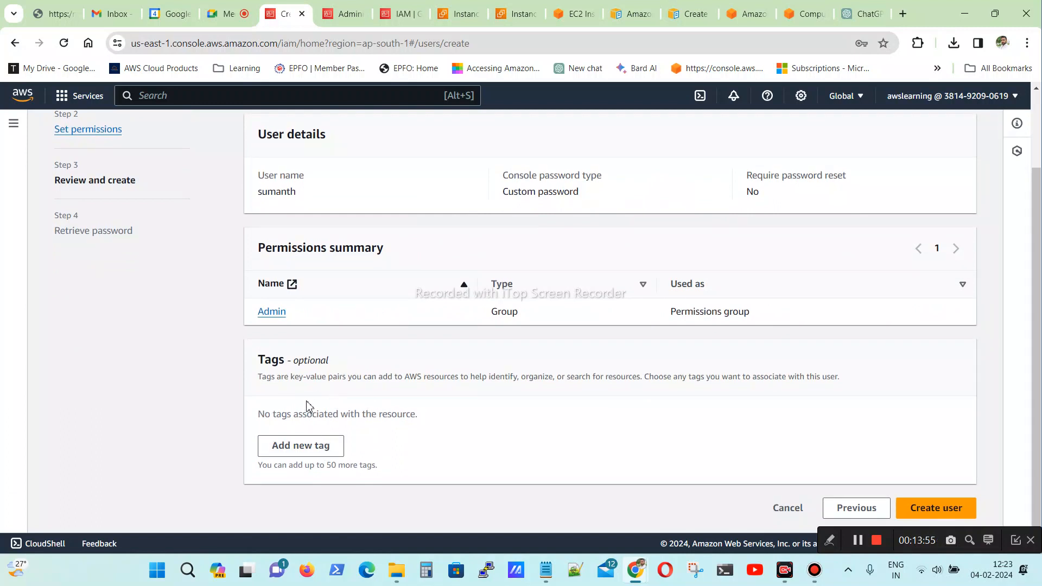
{"action": "left_click", "coordinate": [916, 513]}
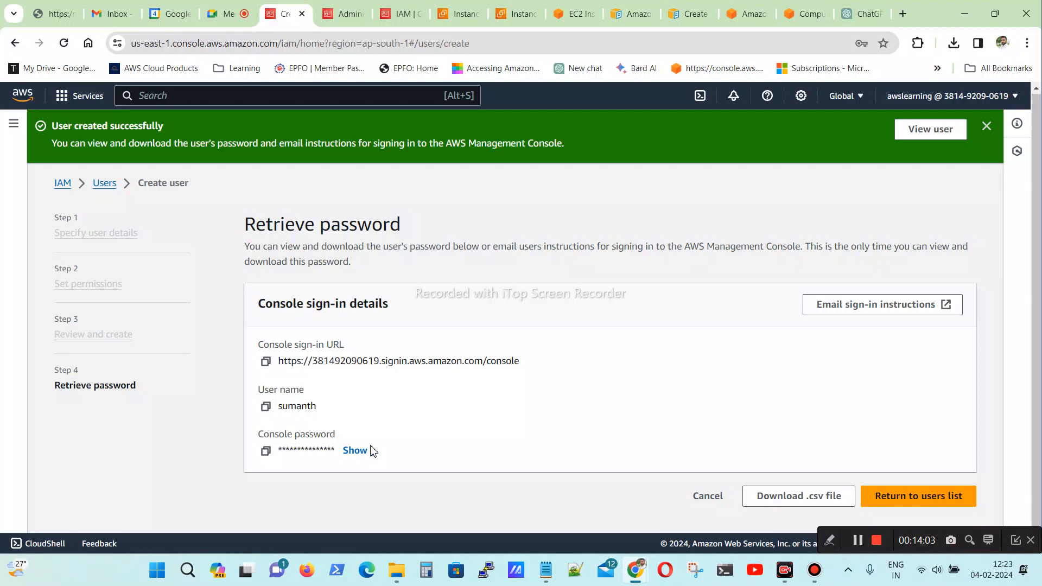
{"action": "left_click", "coordinate": [266, 361]}
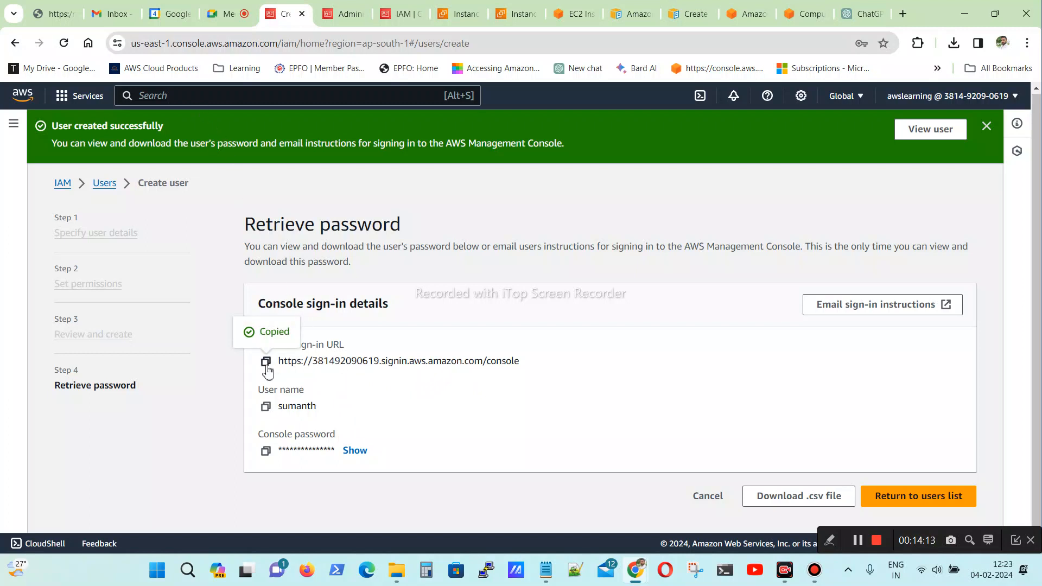
{"action": "left_click", "coordinate": [308, 574]}
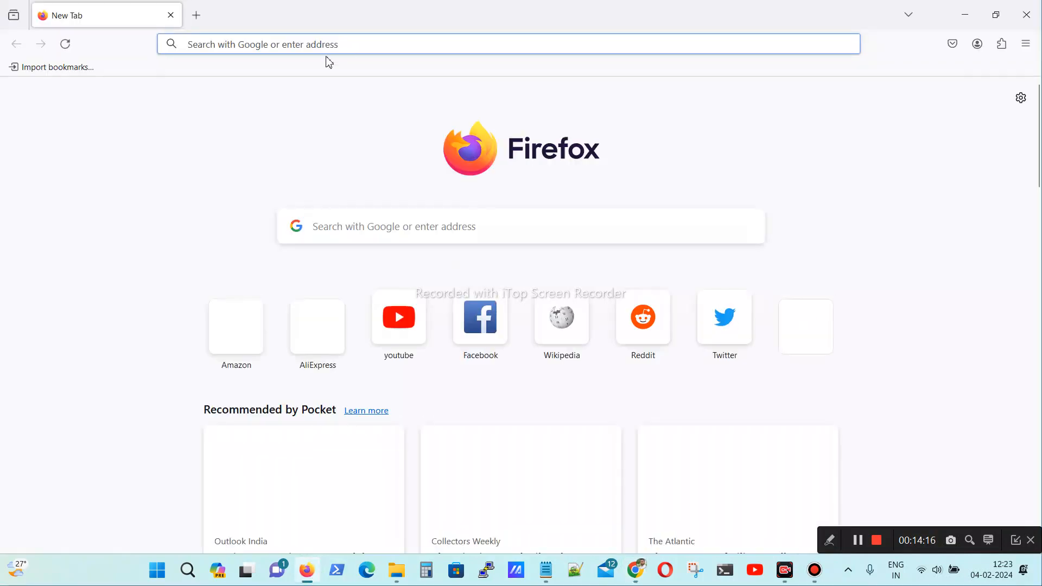
Load the copied IAM user sign-in URL in Firefox
{"action": "key", "text": "ctrl+v"}
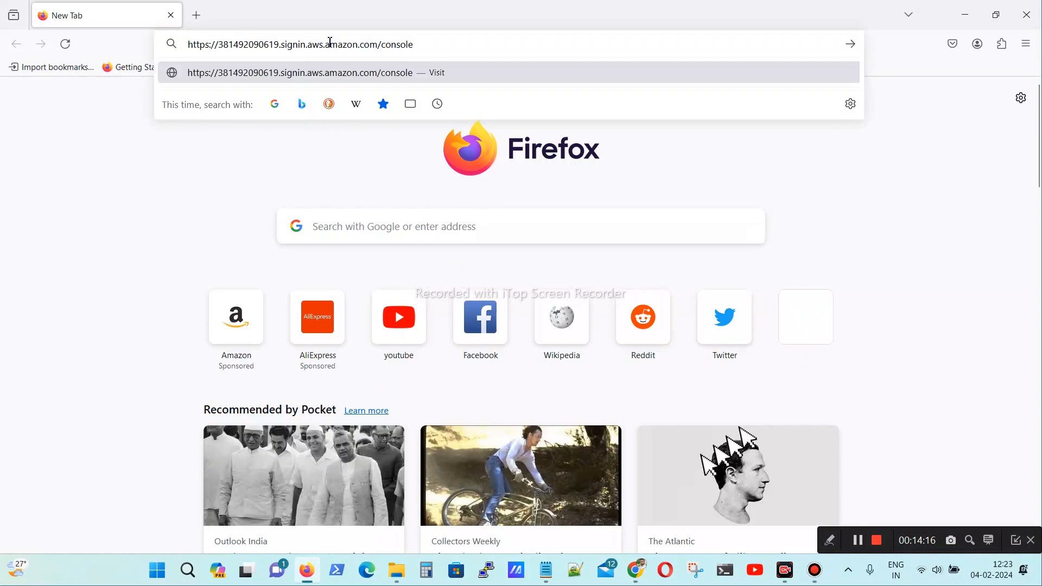
{"action": "key", "text": "Escape"}
{"action": "key", "text": "Return"}
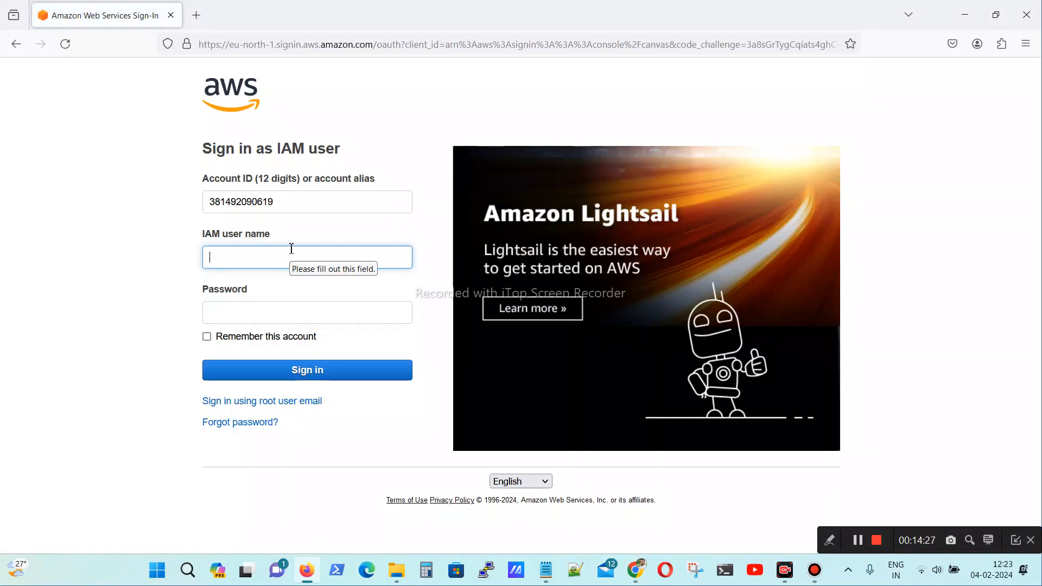
Enter the new IAM user's name and password and sign in
{"action": "type", "text": "sumanth"}
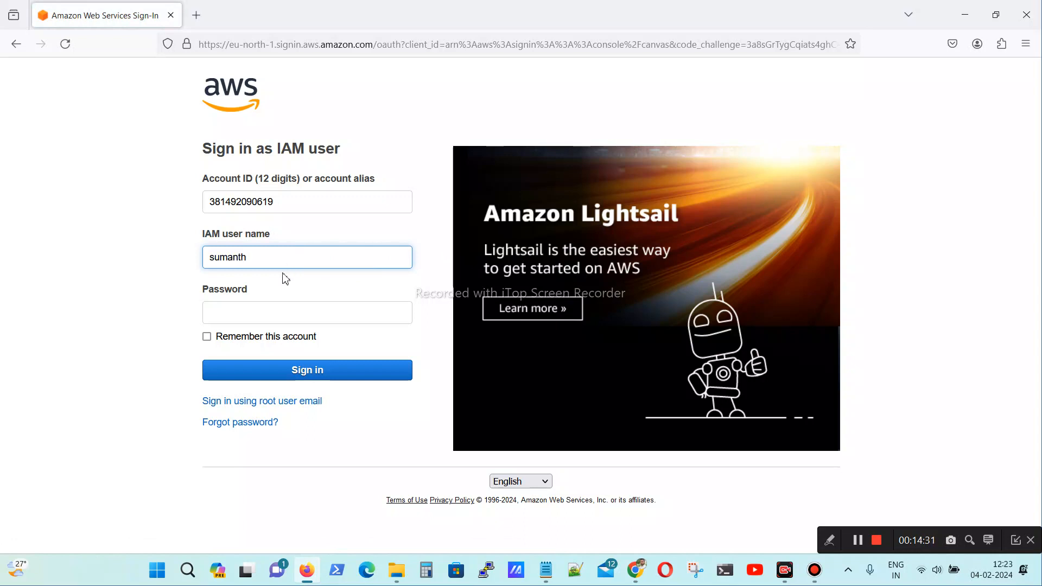
{"action": "left_click", "coordinate": [269, 312]}
{"action": "type", "text": "••••••"}
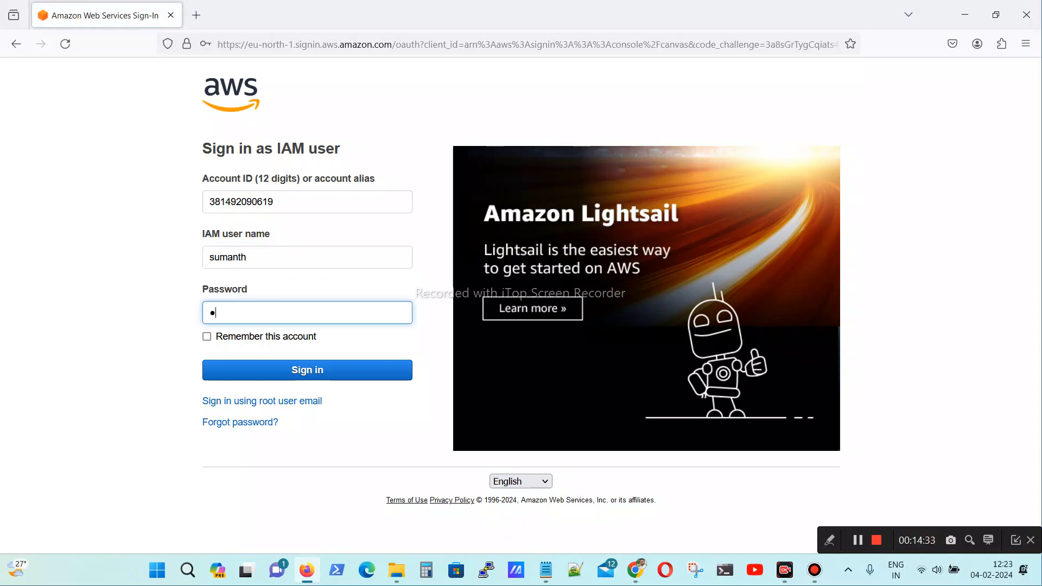
{"action": "type", "text": "•••"}
{"action": "left_click", "coordinate": [288, 382]}
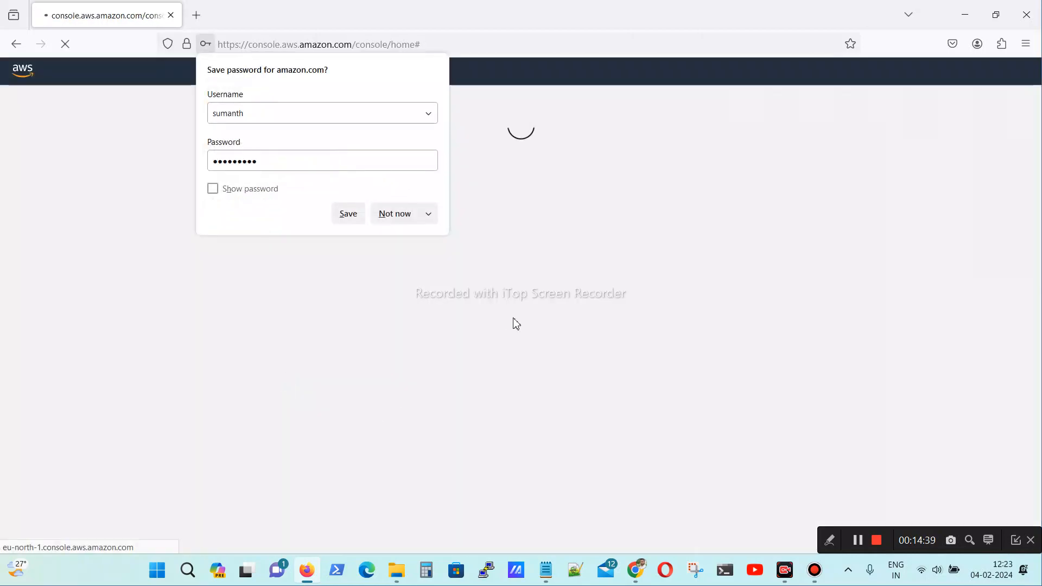
Decline Firefox's password save and dismiss the console welcome tour tips
{"action": "left_click", "coordinate": [404, 215]}
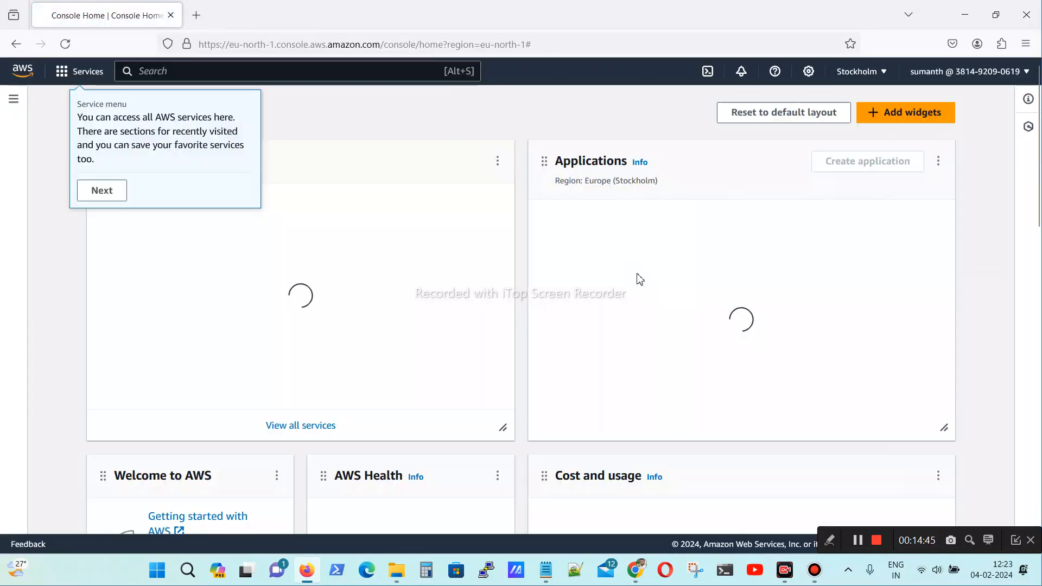
{"action": "left_click", "coordinate": [93, 199]}
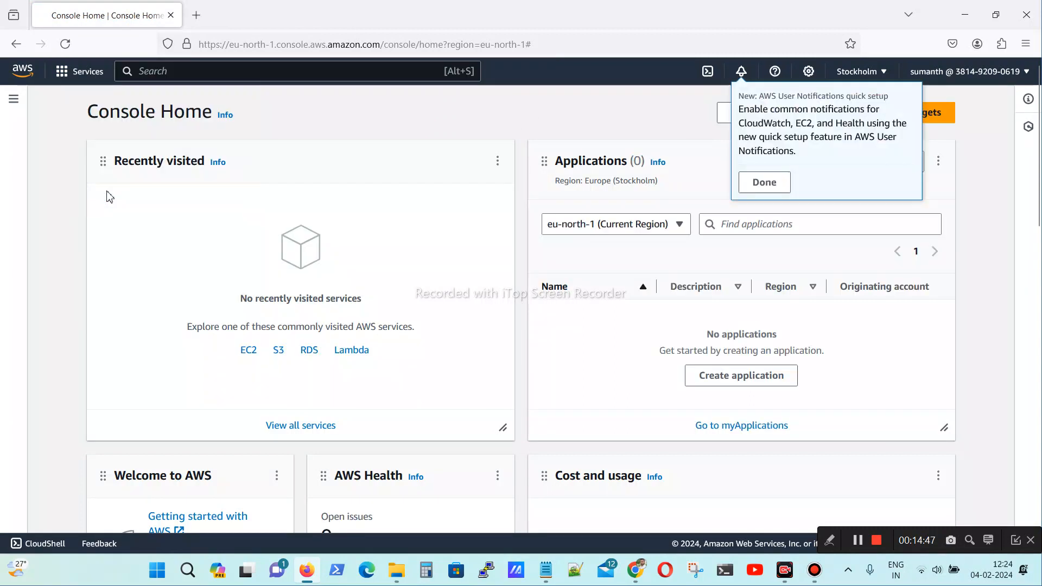
{"action": "left_click", "coordinate": [785, 187]}
{"action": "left_click", "coordinate": [831, 227]}
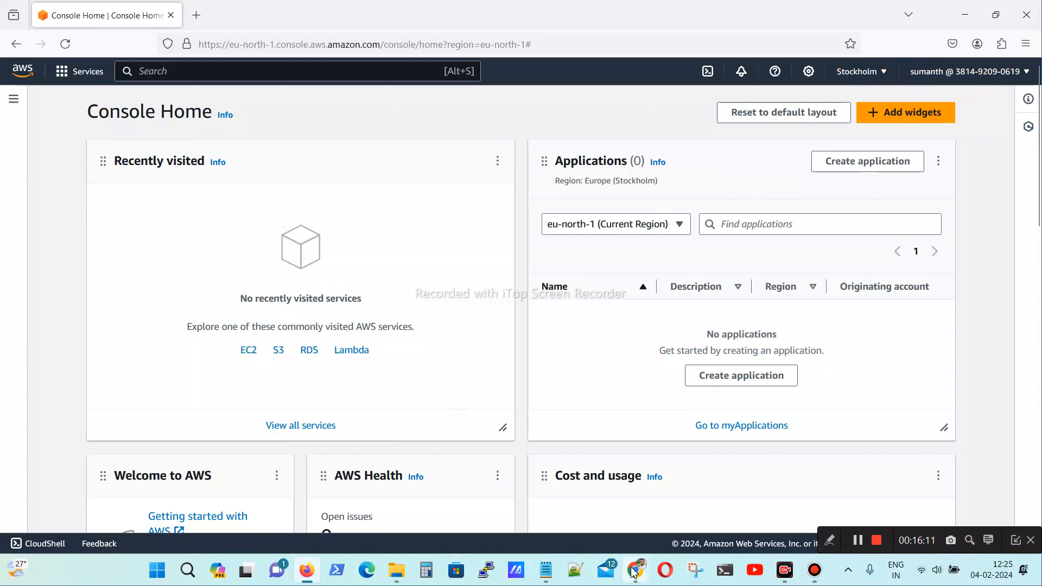
Leave the user-creation page without viewing the password and open the IAM User groups list
{"action": "mouse_move", "coordinate": [636, 570]}
{"action": "left_click", "coordinate": [463, 511]}
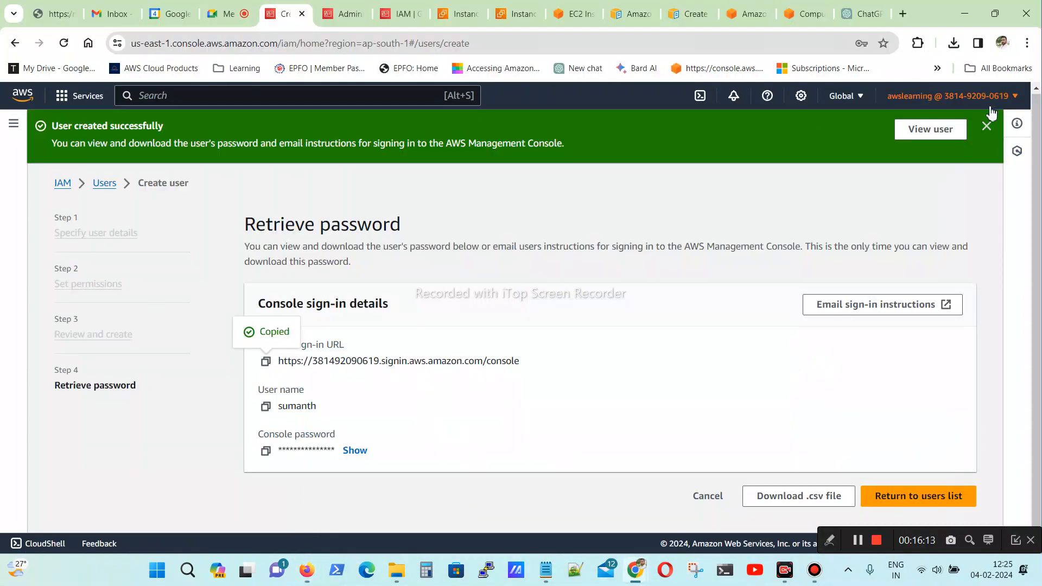
{"action": "left_click", "coordinate": [986, 127]}
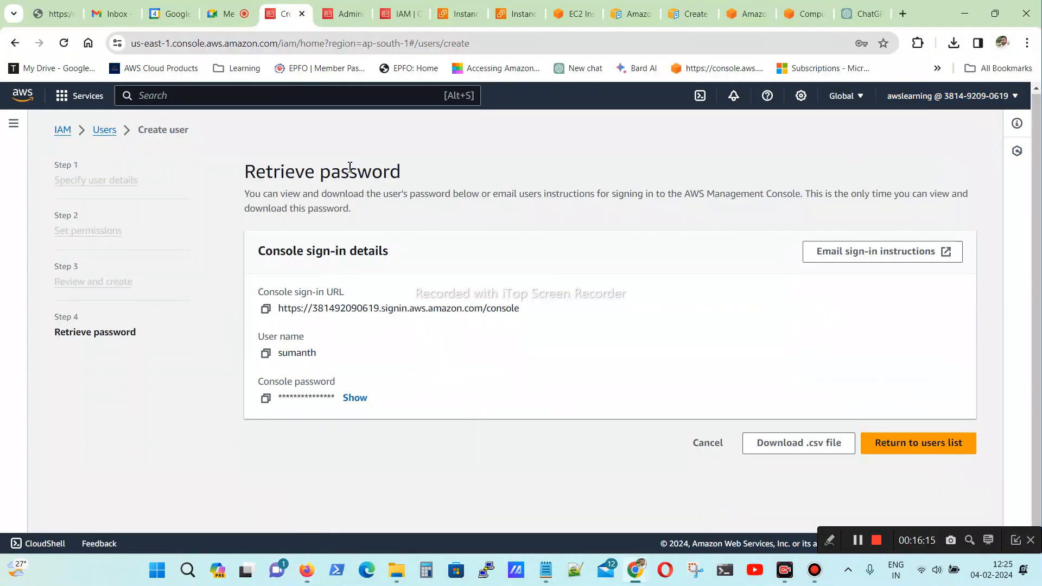
{"action": "left_click", "coordinate": [70, 135]}
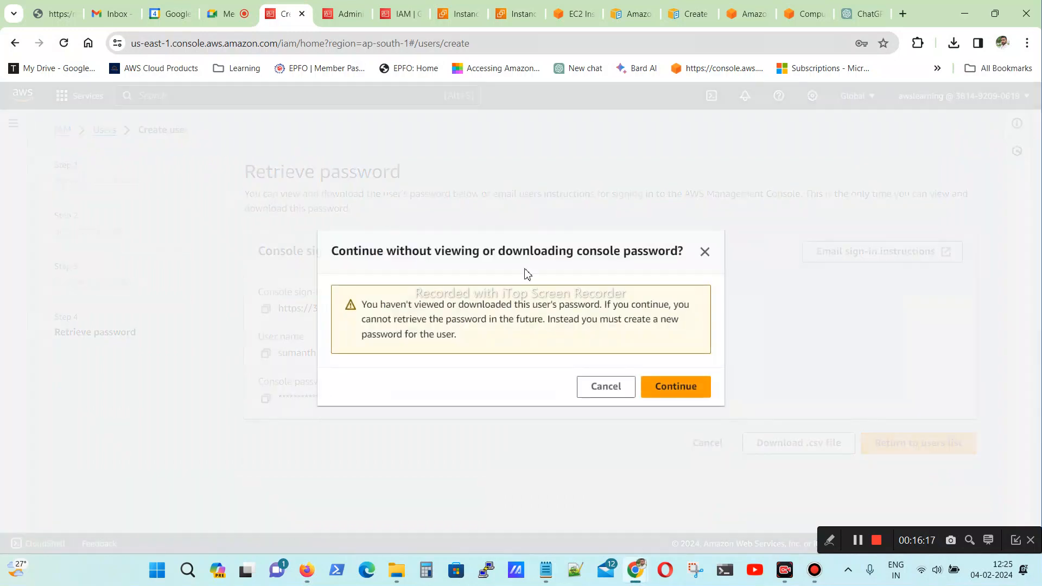
{"action": "left_click", "coordinate": [672, 390]}
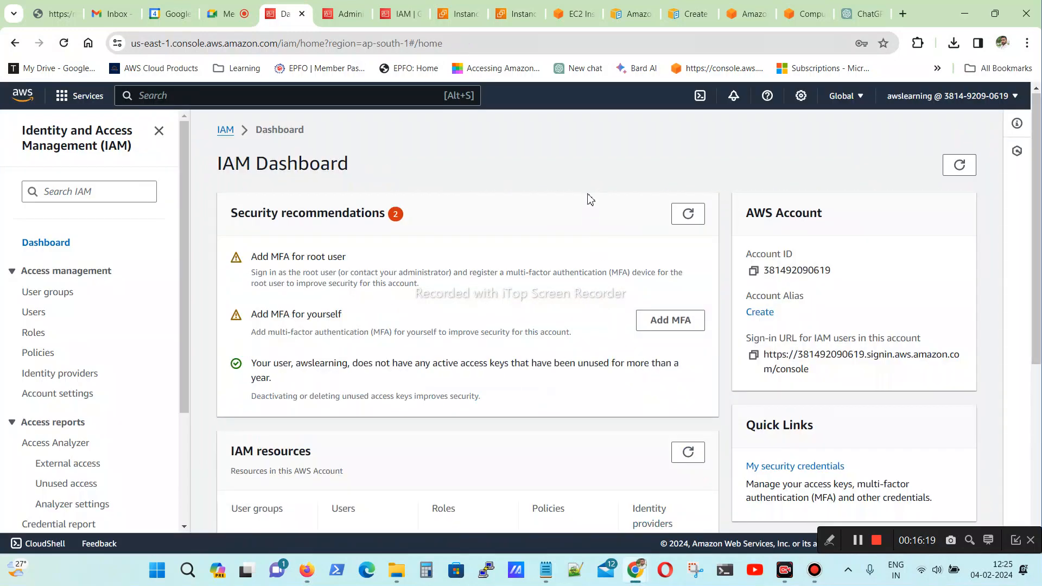
{"action": "scroll", "coordinate": [620, 251], "scroll_direction": "down", "scroll_amount": 1}
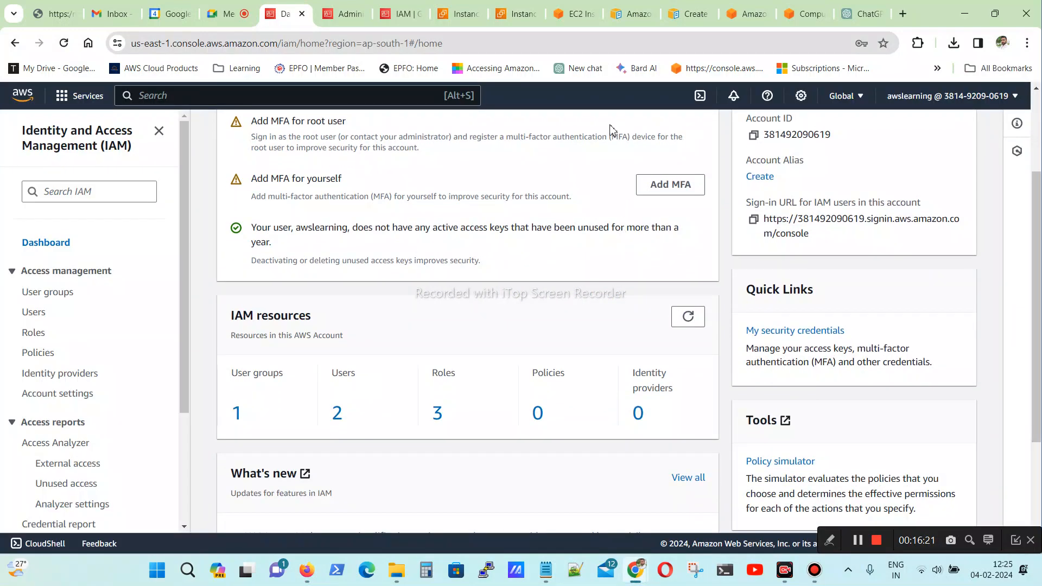
{"action": "left_click", "coordinate": [51, 297]}
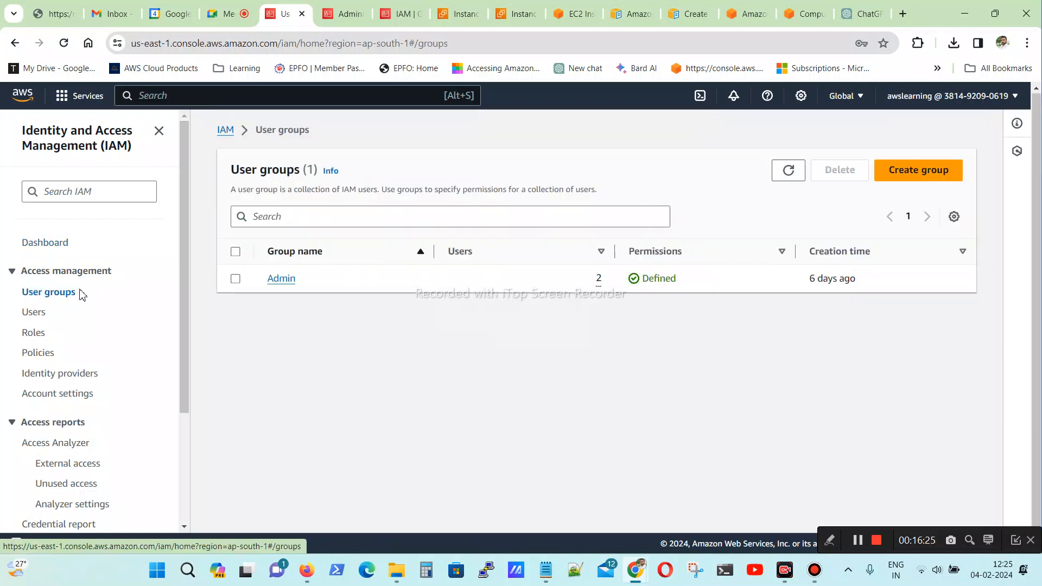
Start a new user group and enter the group name 'AWS Reader'
{"action": "left_click", "coordinate": [929, 173]}
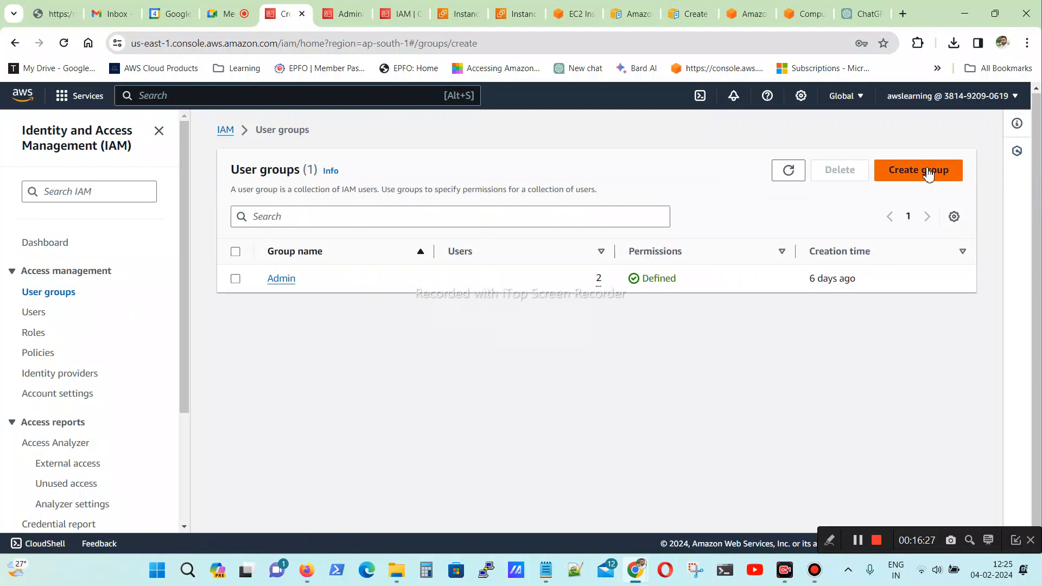
{"action": "left_click", "coordinate": [354, 288]}
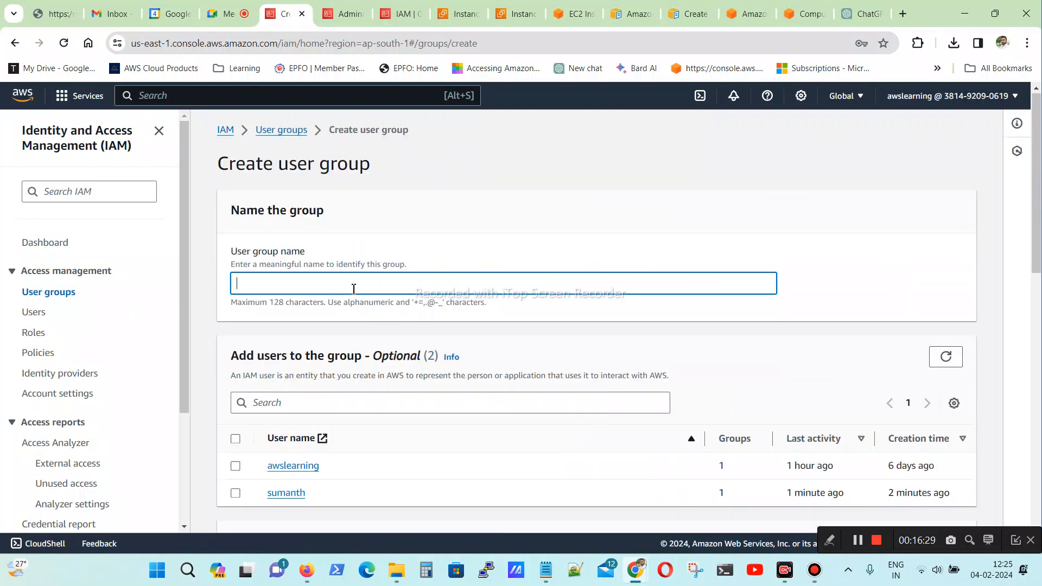
{"action": "type", "text": "Read"}
{"action": "type", "text": "AWS"}
Widen the Policy name column and scroll through the permissions policies list
{"action": "scroll", "coordinate": [467, 319], "scroll_direction": "down", "scroll_amount": 5}
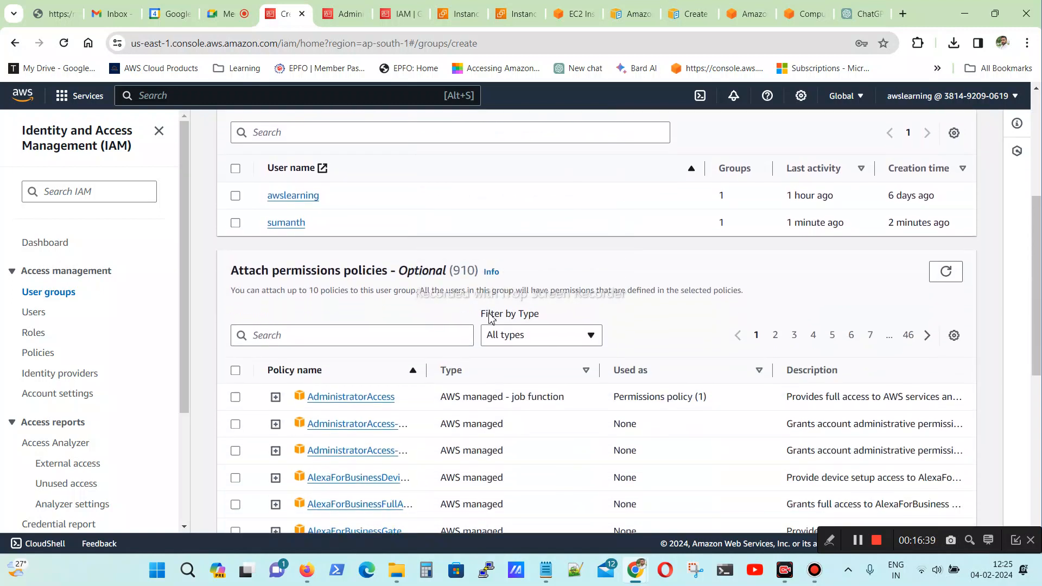
{"action": "left_click_drag", "start_coordinate": [426, 369], "coordinate": [553, 374]}
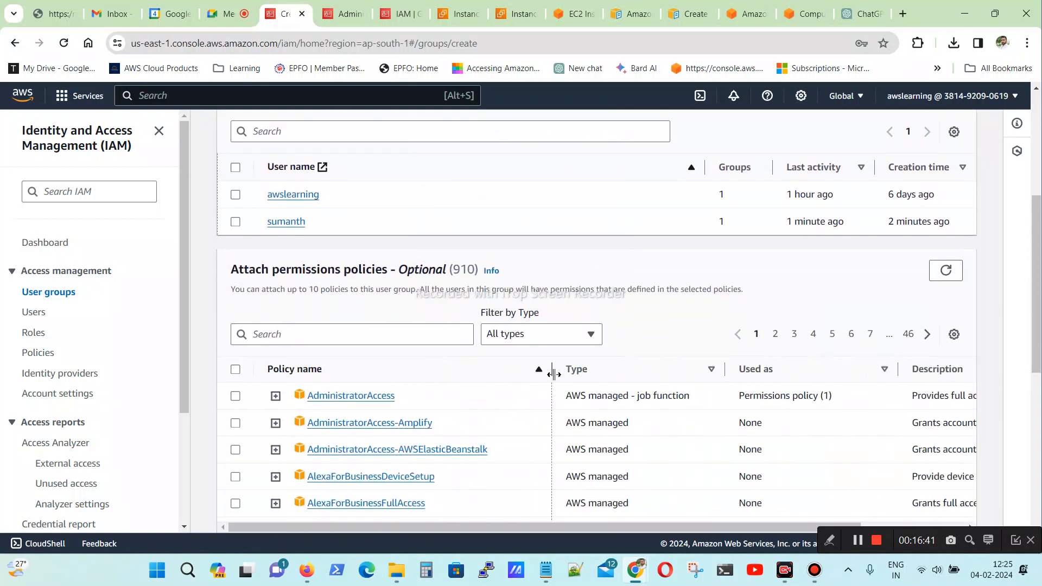
{"action": "scroll", "coordinate": [477, 427], "scroll_direction": "down", "scroll_amount": 1}
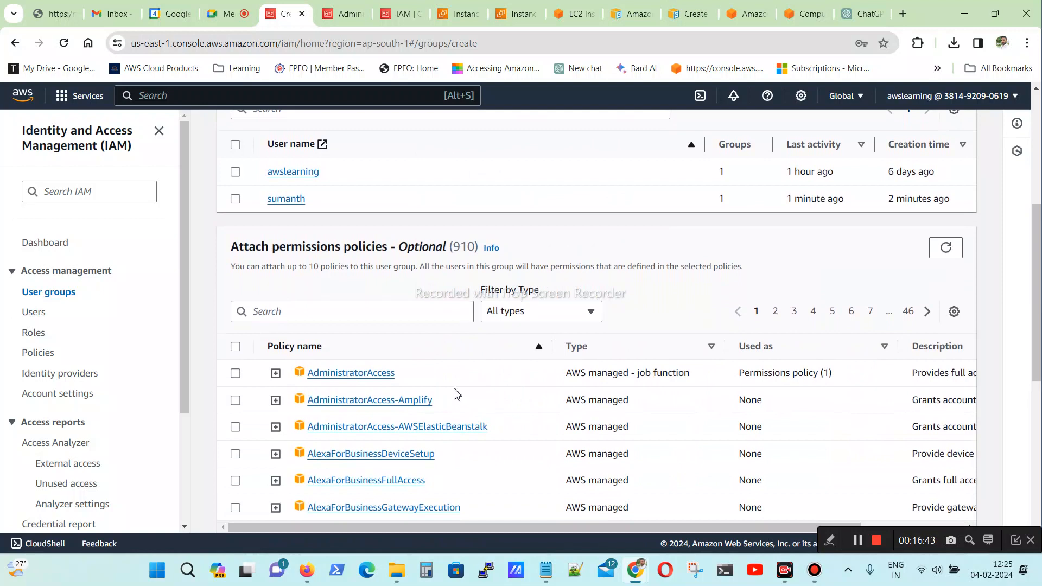
{"action": "scroll", "coordinate": [545, 416], "scroll_direction": "down", "scroll_amount": 3}
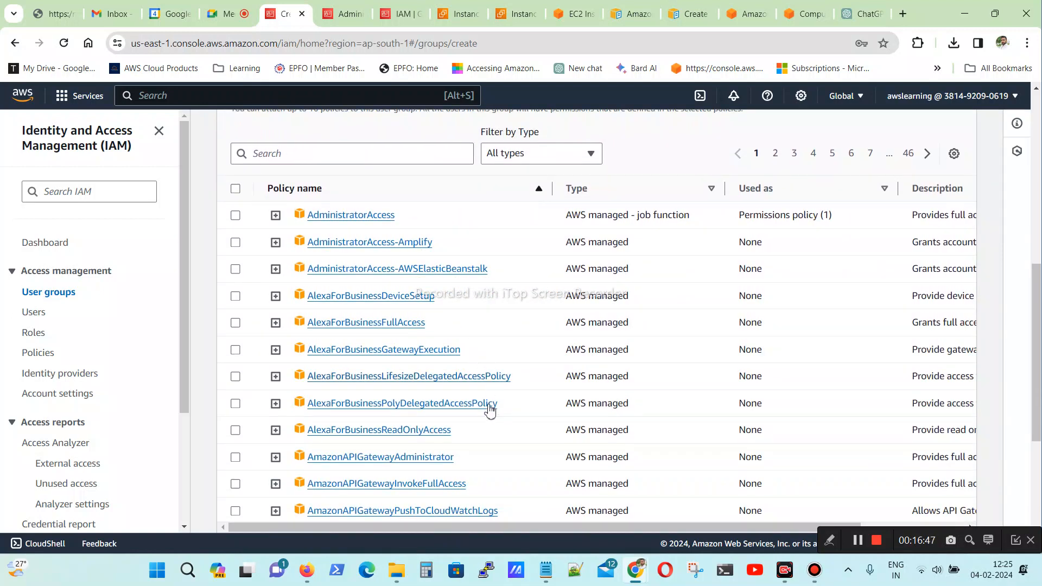
{"action": "scroll", "coordinate": [489, 411], "scroll_direction": "down", "scroll_amount": 1}
{"action": "scroll", "coordinate": [489, 395], "scroll_direction": "down", "scroll_amount": 2}
{"action": "scroll", "coordinate": [467, 380], "scroll_direction": "up", "scroll_amount": 3}
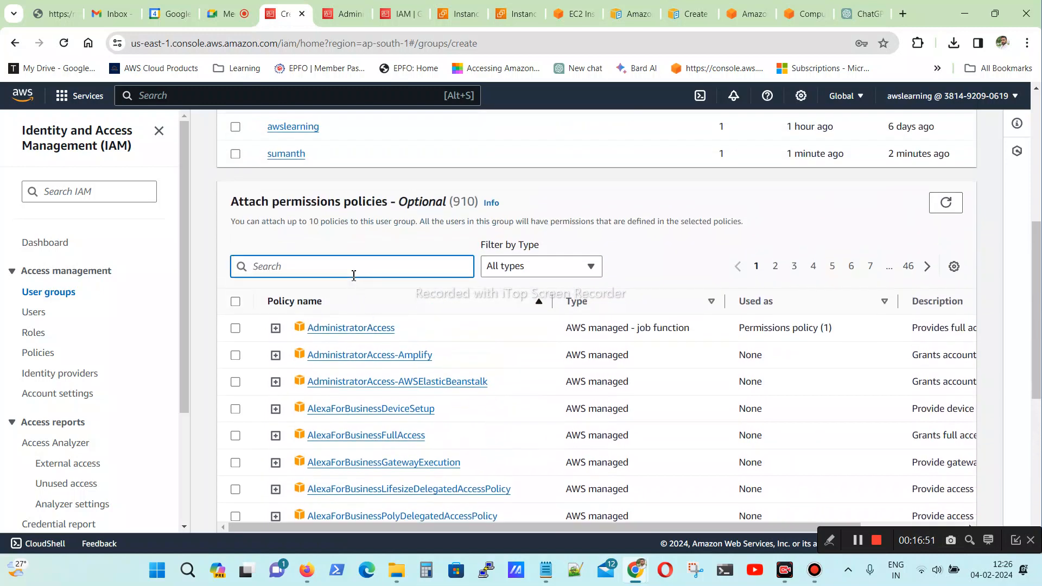
Search the policies for 'ec2readonly' and tick AmazonEC2ReadOnlyAccess
{"action": "type", "text": "read"}
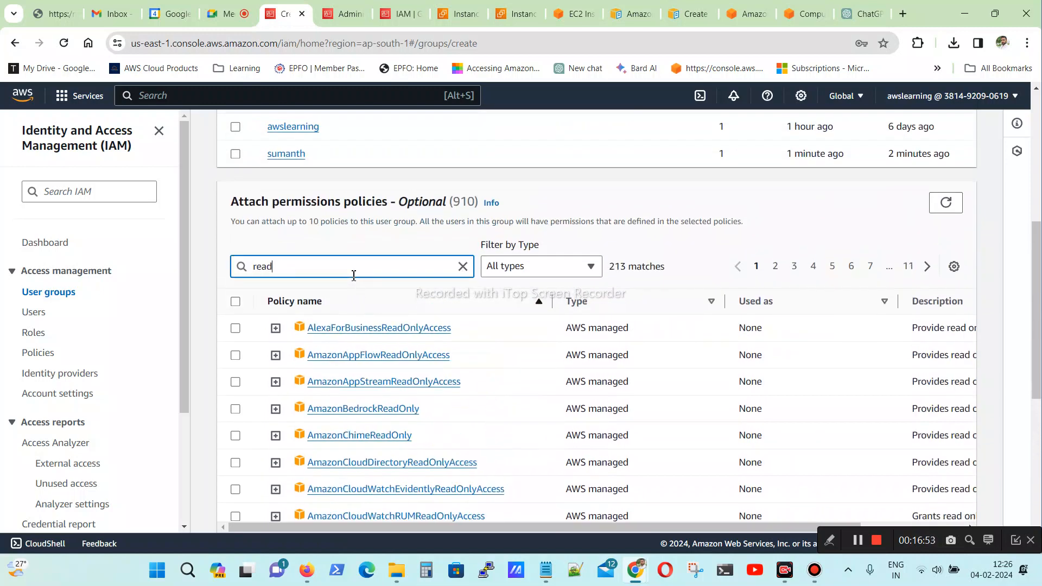
{"action": "key", "text": "BackSpace"}
{"action": "type", "text": "acc"}
{"action": "key", "text": "BackSpace"}
{"action": "key", "text": "BackSpace"}
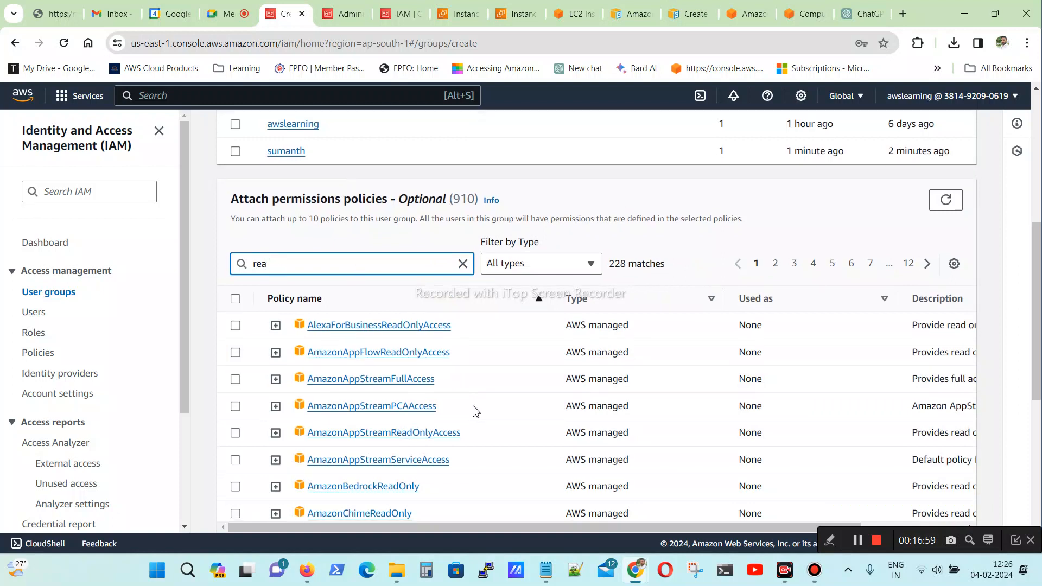
{"action": "scroll", "coordinate": [472, 410], "scroll_direction": "down", "scroll_amount": 3}
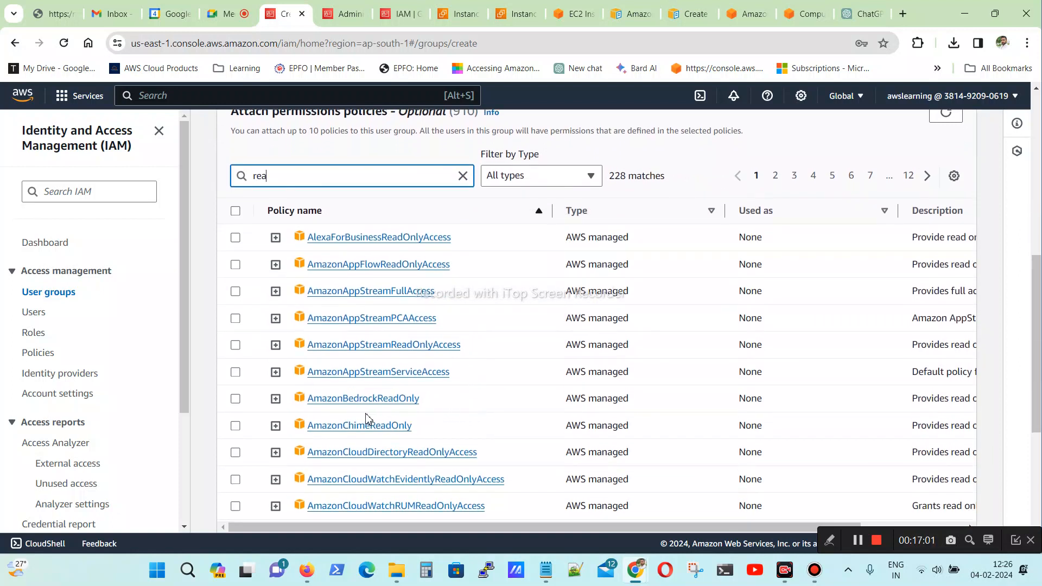
{"action": "type", "text": "donly"}
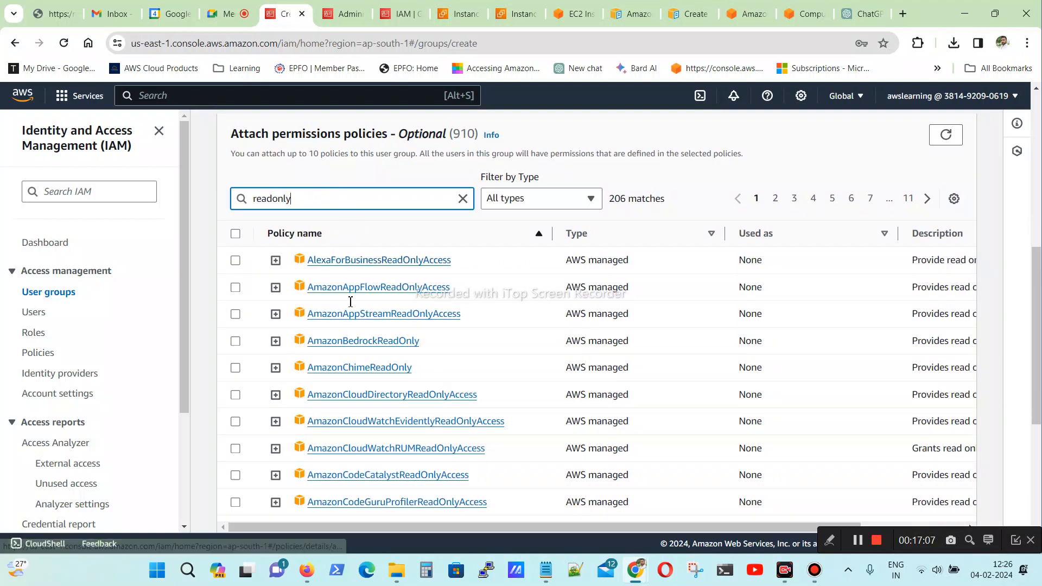
{"action": "scroll", "coordinate": [384, 352], "scroll_direction": "down", "scroll_amount": 2}
{"action": "scroll", "coordinate": [384, 353], "scroll_direction": "down", "scroll_amount": 3}
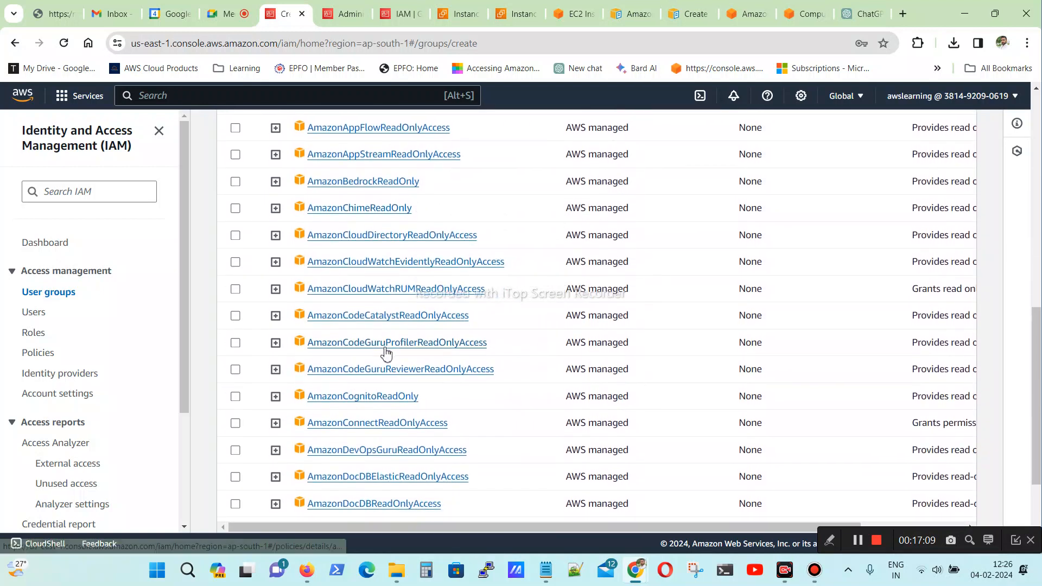
{"action": "scroll", "coordinate": [380, 325], "scroll_direction": "up", "scroll_amount": 4}
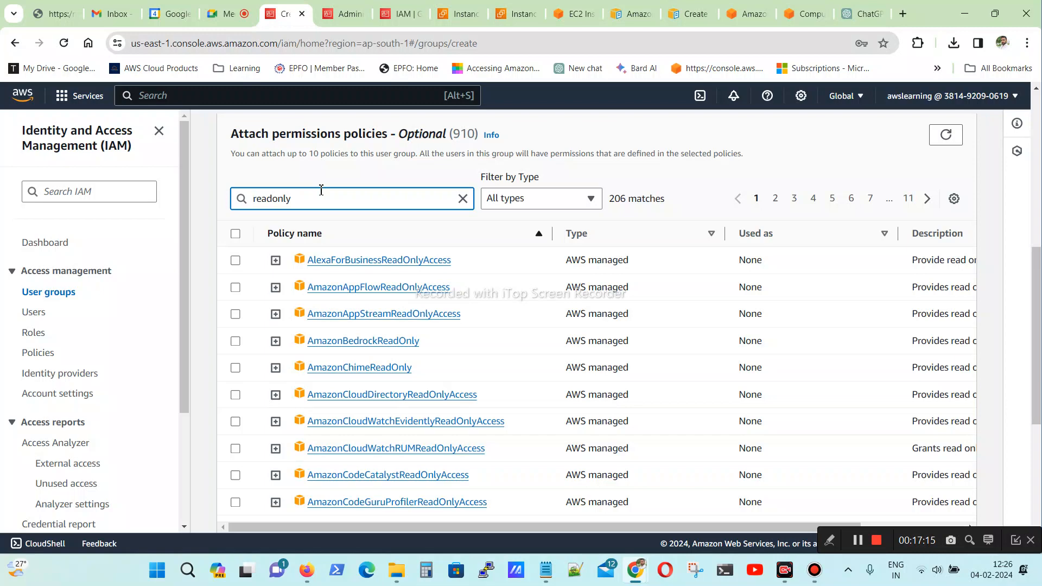
{"action": "type", "text": "ec2"}
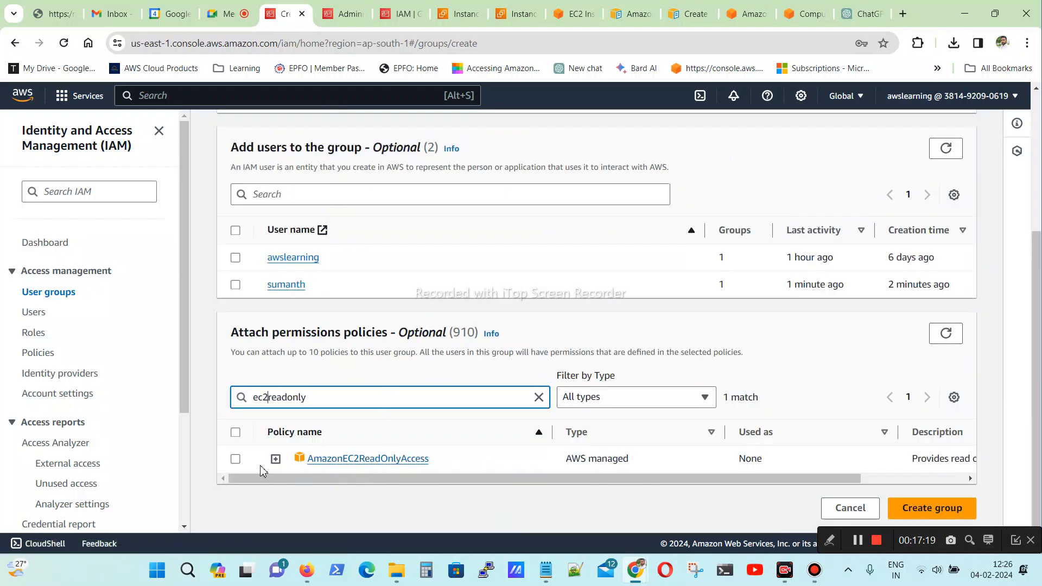
{"action": "left_click", "coordinate": [235, 459]}
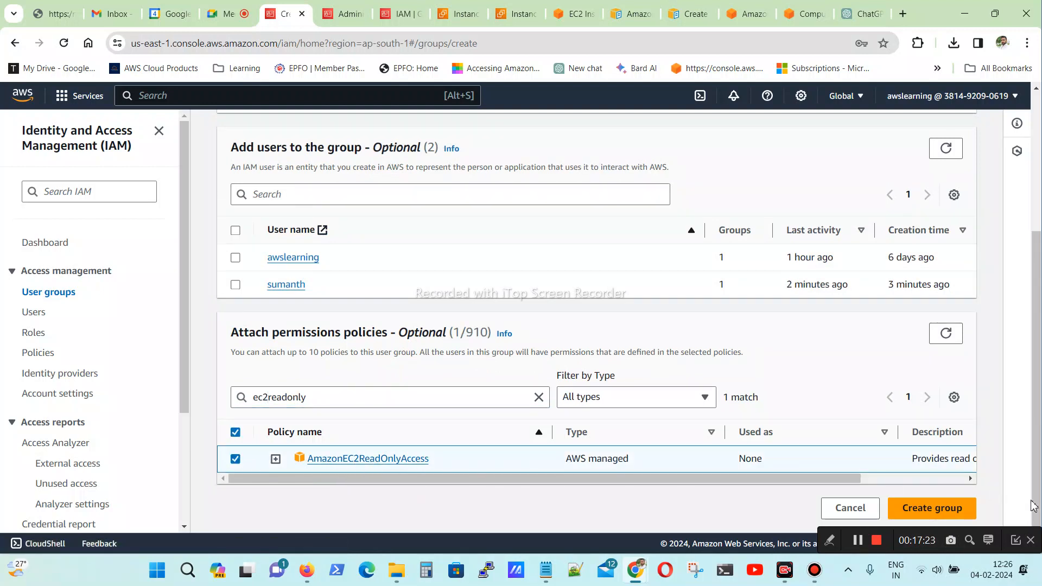
Remove the space from the group name so it reads AWSReader
{"action": "left_click", "coordinate": [938, 513]}
{"action": "scroll", "coordinate": [681, 426], "scroll_direction": "down", "scroll_amount": 2}
{"action": "left_click", "coordinate": [934, 510]}
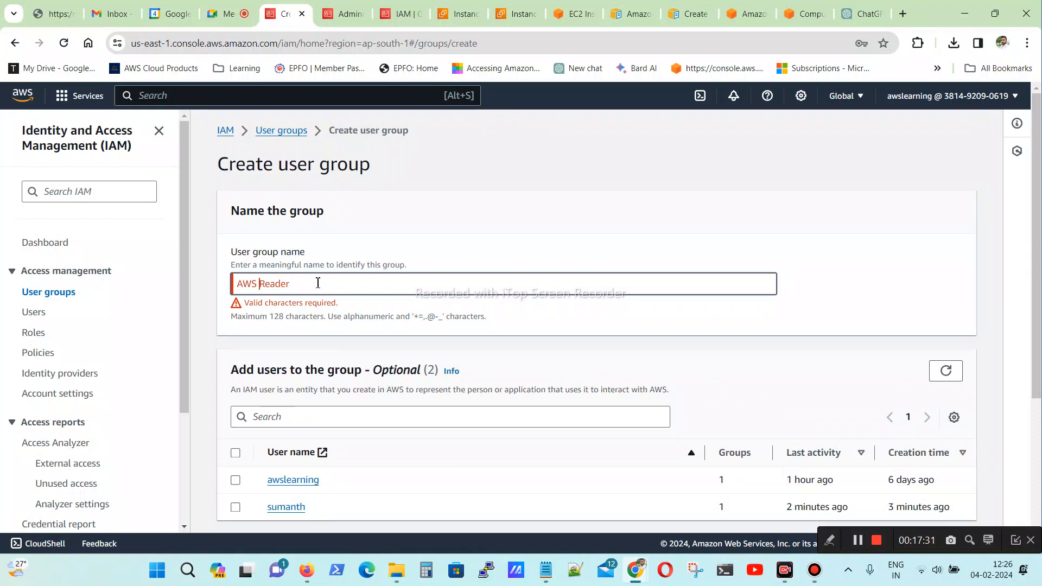
{"action": "key", "text": "BackSpace"}
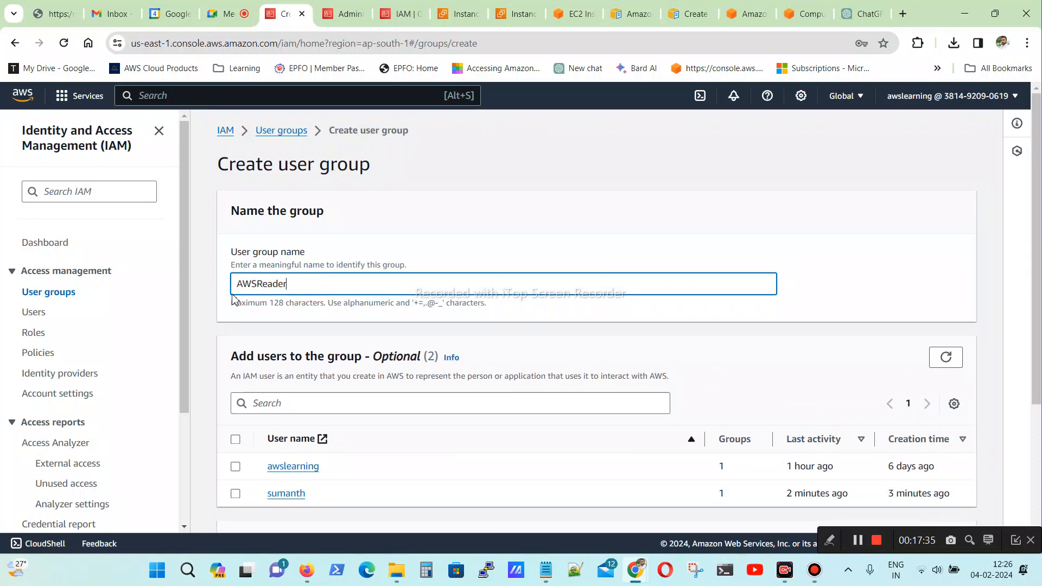
{"action": "scroll", "coordinate": [465, 395], "scroll_direction": "down", "scroll_amount": 2}
{"action": "scroll", "coordinate": [465, 396], "scroll_direction": "down", "scroll_amount": 2}
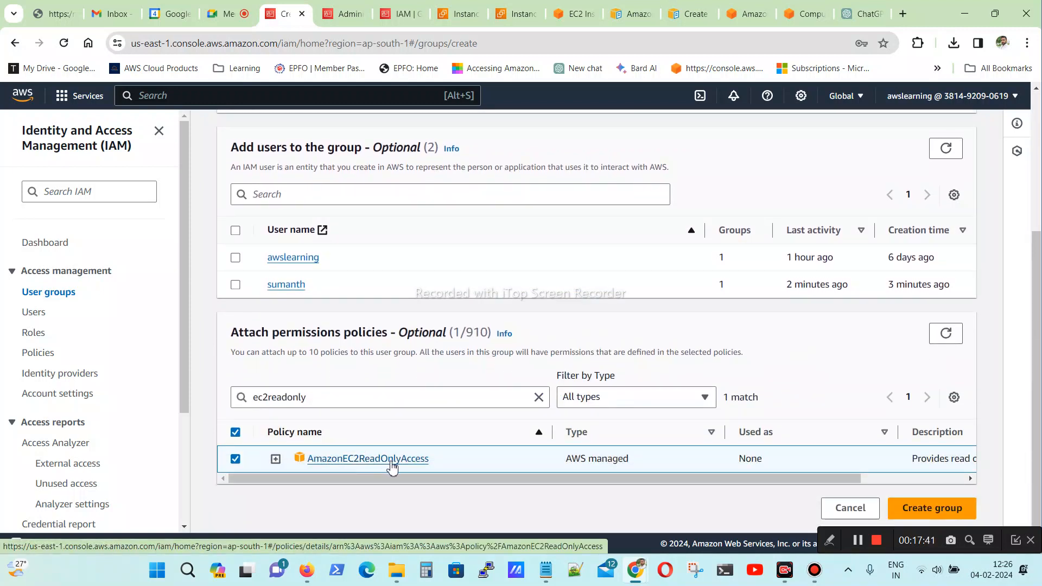
Create the AWSReader group, then return to the IAM dashboard and open the Users list
{"action": "left_click", "coordinate": [921, 513]}
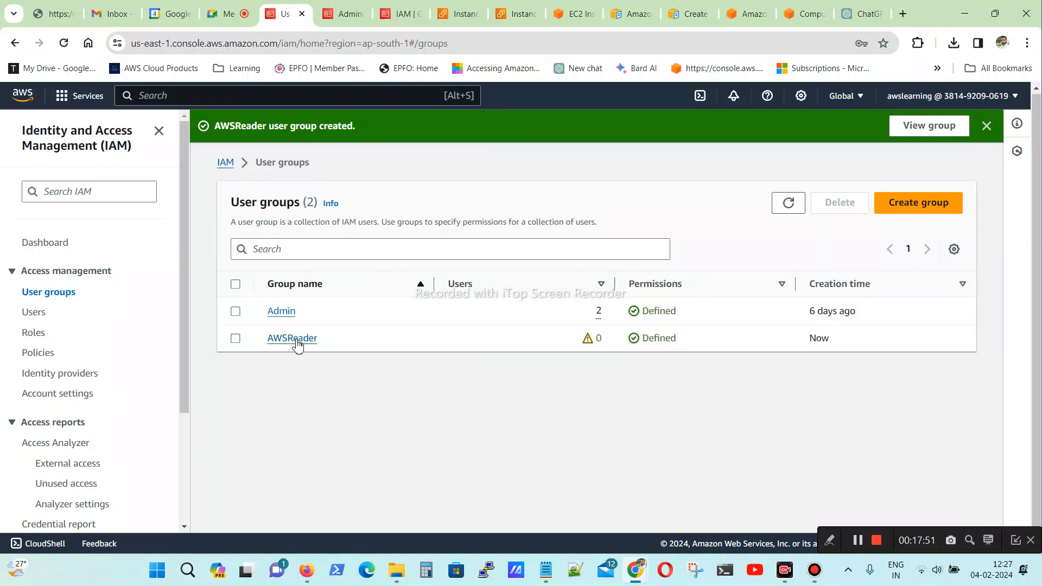
{"action": "left_click", "coordinate": [39, 335]}
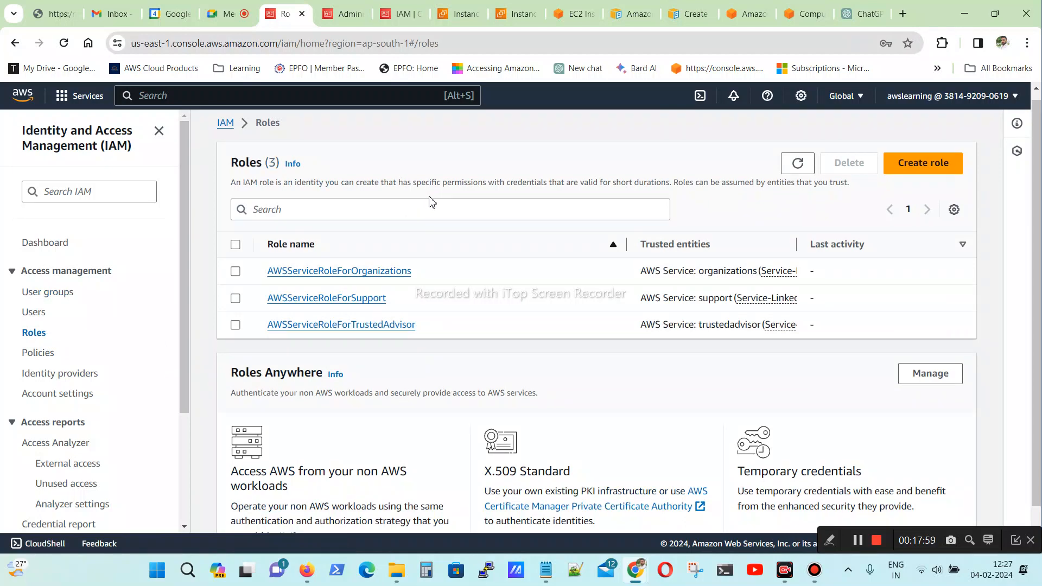
{"action": "left_click", "coordinate": [228, 125]}
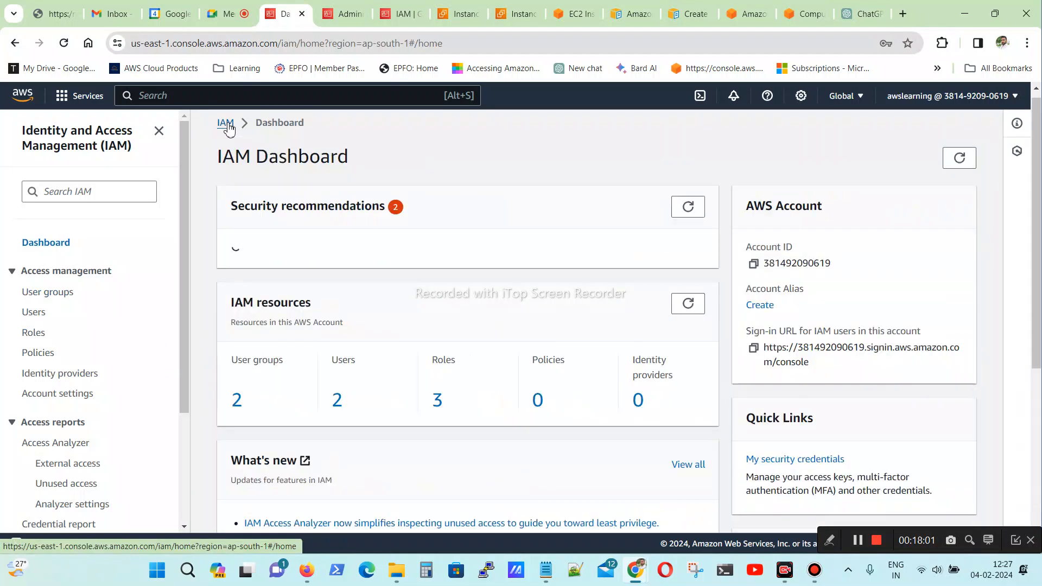
{"action": "scroll", "coordinate": [421, 342], "scroll_direction": "down", "scroll_amount": 2}
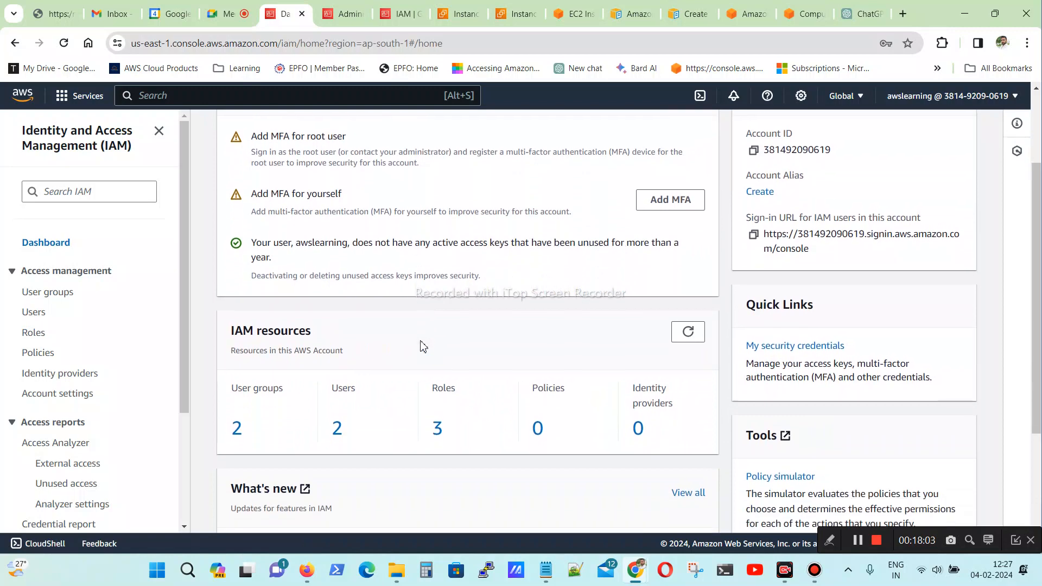
{"action": "scroll", "coordinate": [424, 345], "scroll_direction": "down", "scroll_amount": 1}
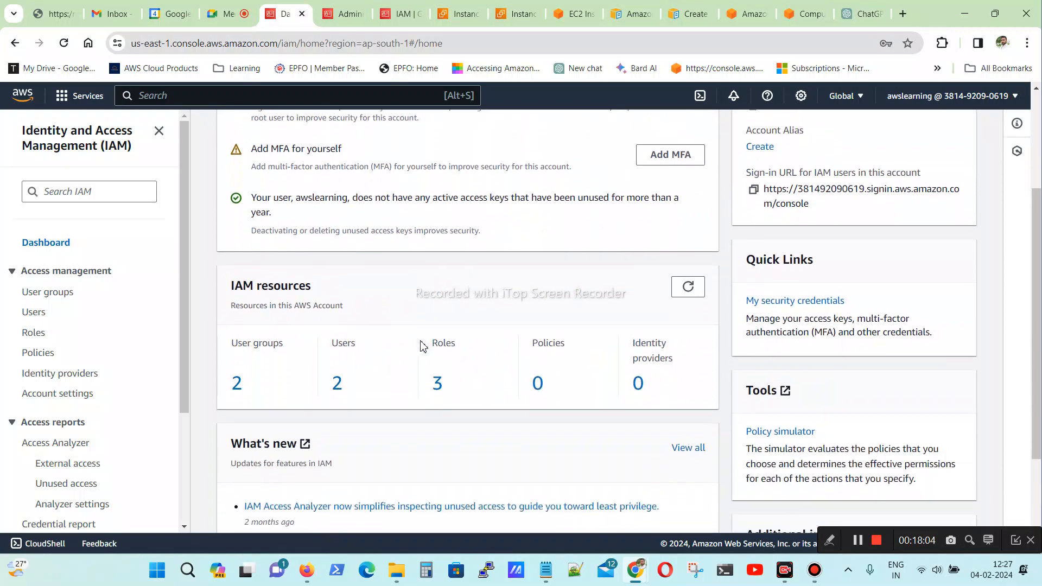
{"action": "left_click", "coordinate": [338, 386]}
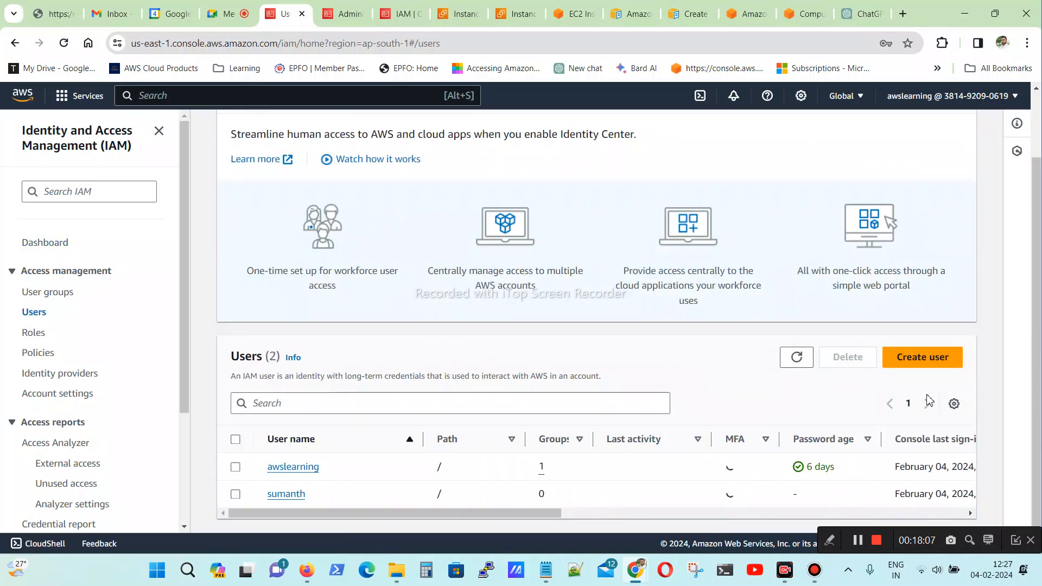
Start a new IAM user with a user name, console access, IAM user type and a custom password
{"action": "left_click", "coordinate": [931, 368]}
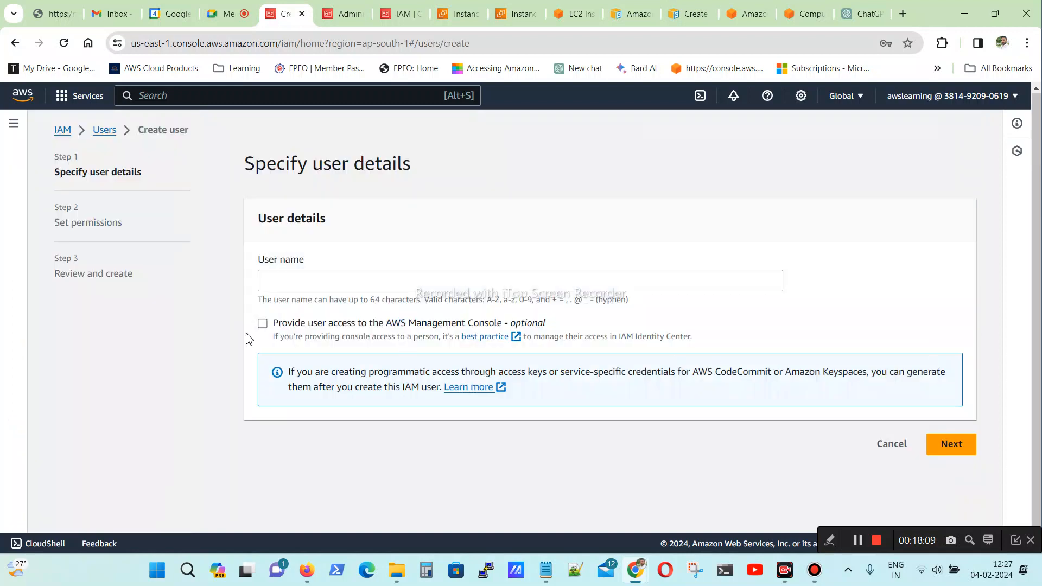
{"action": "left_click", "coordinate": [277, 273]}
{"action": "type", "text": "s"}
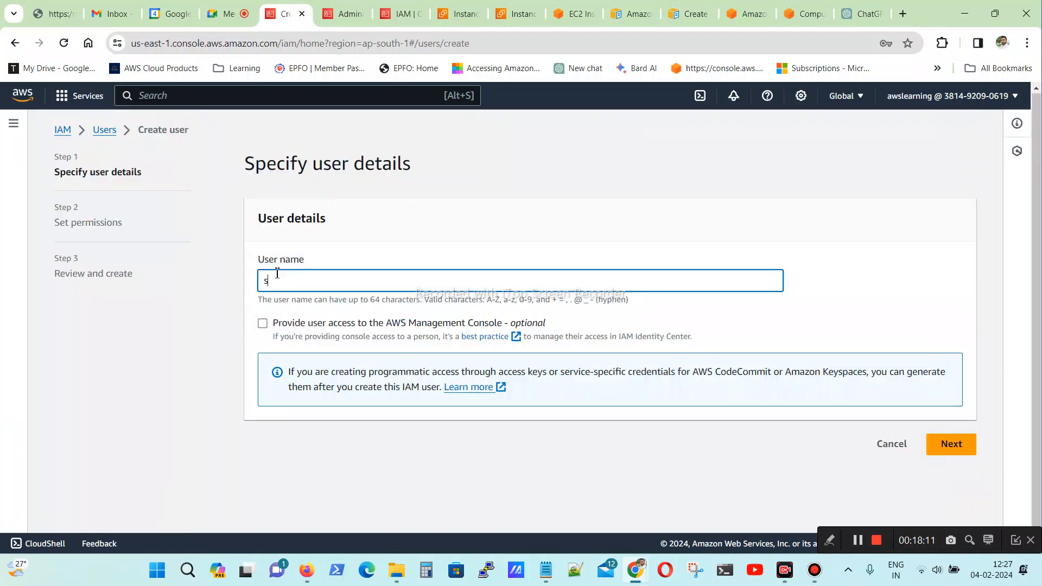
{"action": "type", "text": "ampth"}
{"action": "left_click", "coordinate": [273, 324]}
{"action": "scroll", "coordinate": [508, 367], "scroll_direction": "down", "scroll_amount": 2}
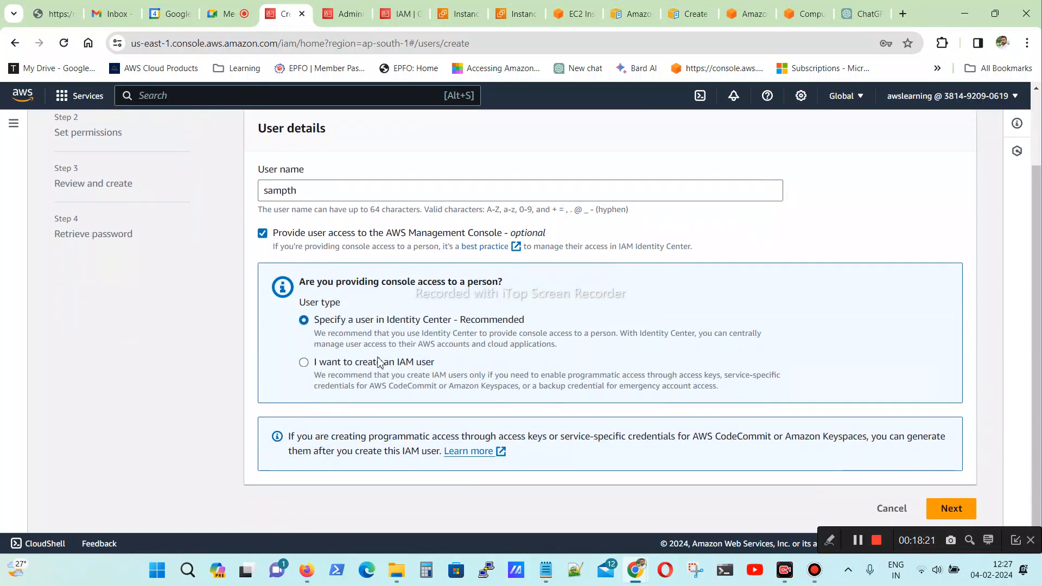
{"action": "left_click", "coordinate": [304, 364]}
{"action": "scroll", "coordinate": [344, 389], "scroll_direction": "down", "scroll_amount": 2}
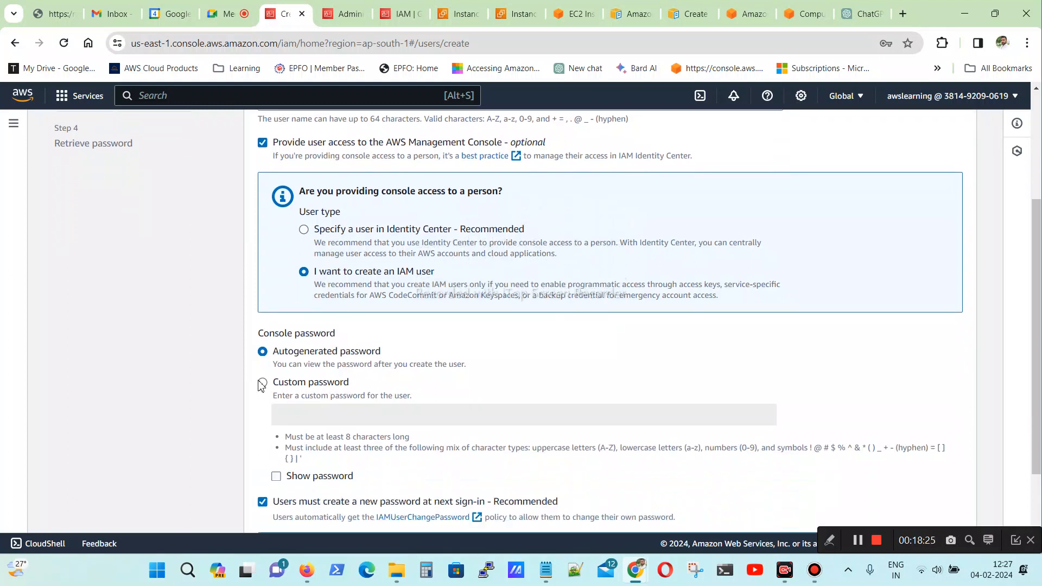
{"action": "left_click", "coordinate": [262, 383]}
Enter a custom password built from the user name, shown in plain text, without forced reset
{"action": "scroll", "coordinate": [335, 276], "scroll_direction": "up", "scroll_amount": 2}
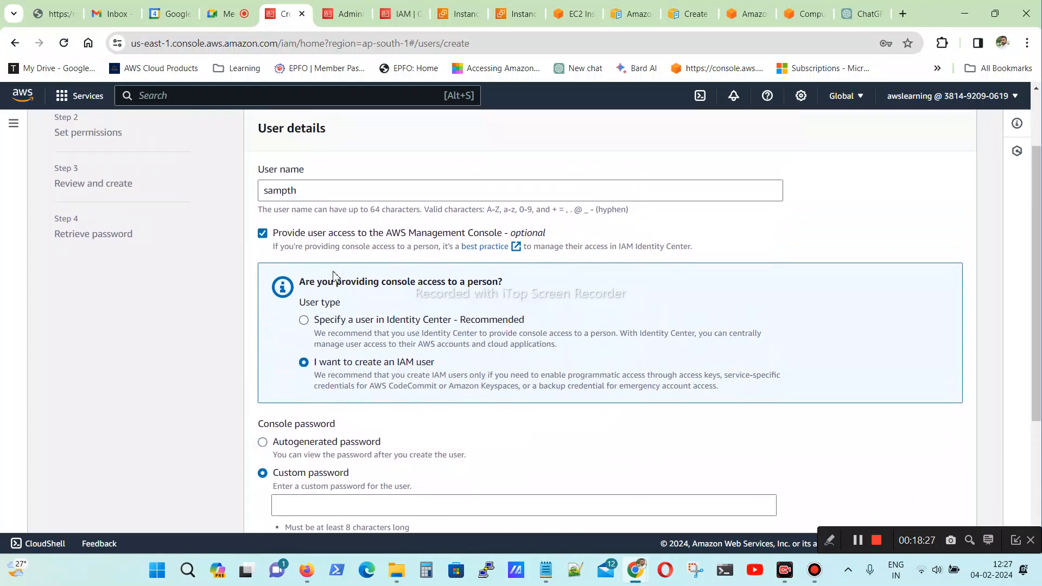
{"action": "left_click_drag", "start_coordinate": [308, 192], "coordinate": [264, 193]}
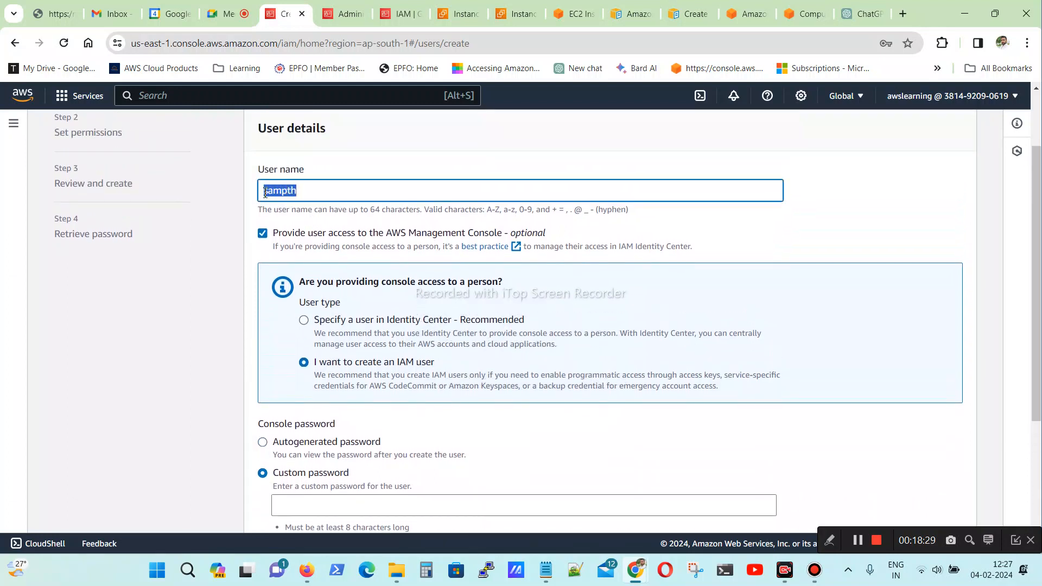
{"action": "scroll", "coordinate": [412, 453], "scroll_direction": "down", "scroll_amount": 1}
{"action": "left_click", "coordinate": [381, 433]}
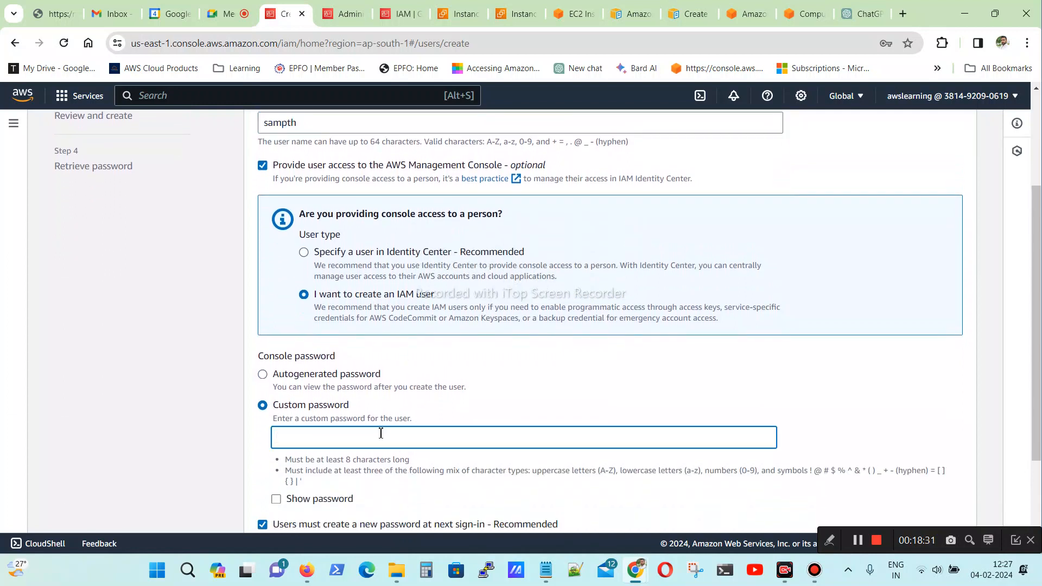
{"action": "key", "text": "ctrl+v"}
{"action": "left_click", "coordinate": [276, 499]}
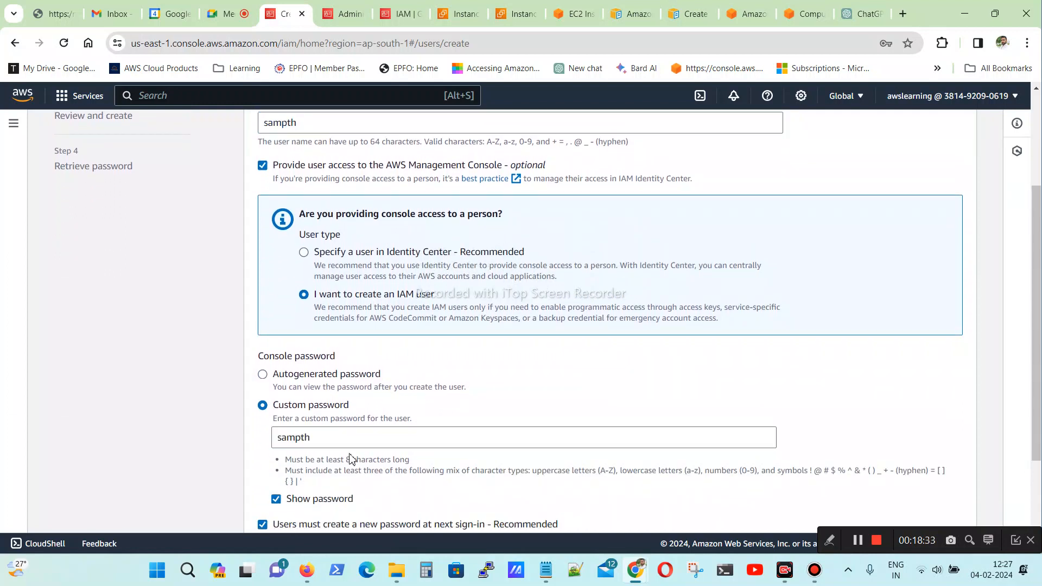
{"action": "left_click", "coordinate": [352, 444]}
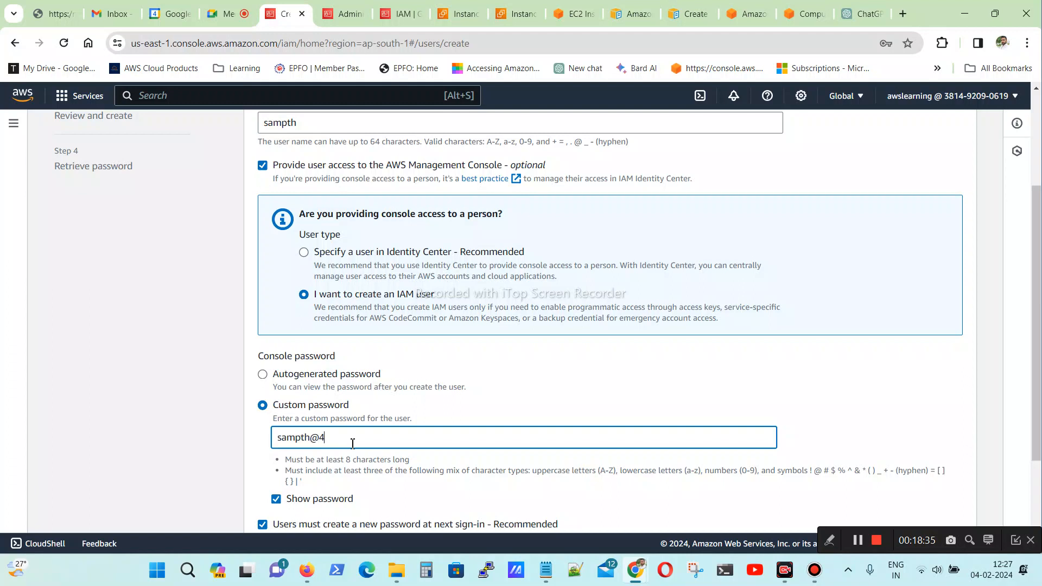
{"action": "scroll", "coordinate": [395, 430], "scroll_direction": "down", "scroll_amount": 1}
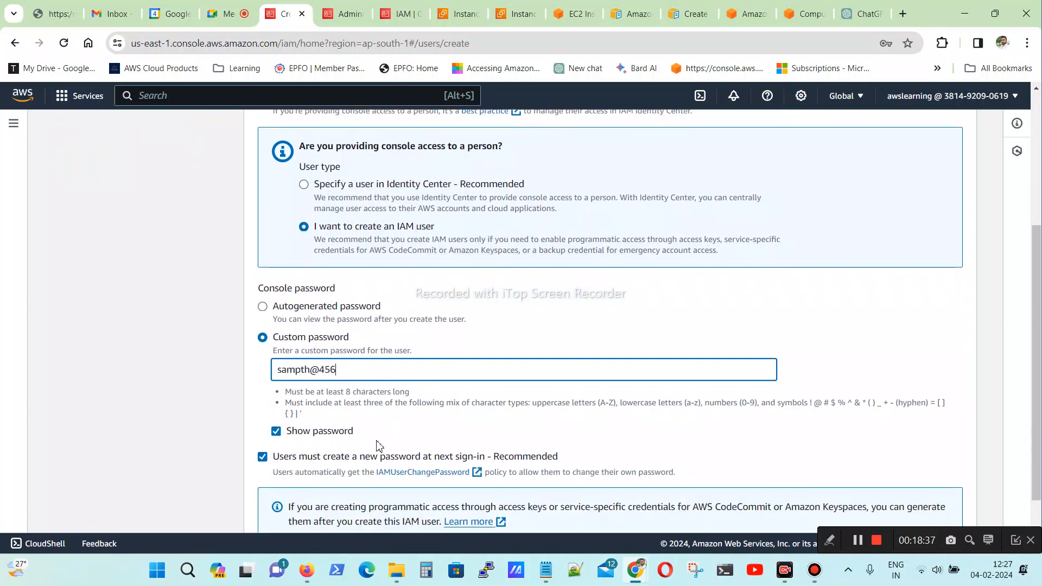
{"action": "left_click", "coordinate": [263, 458]}
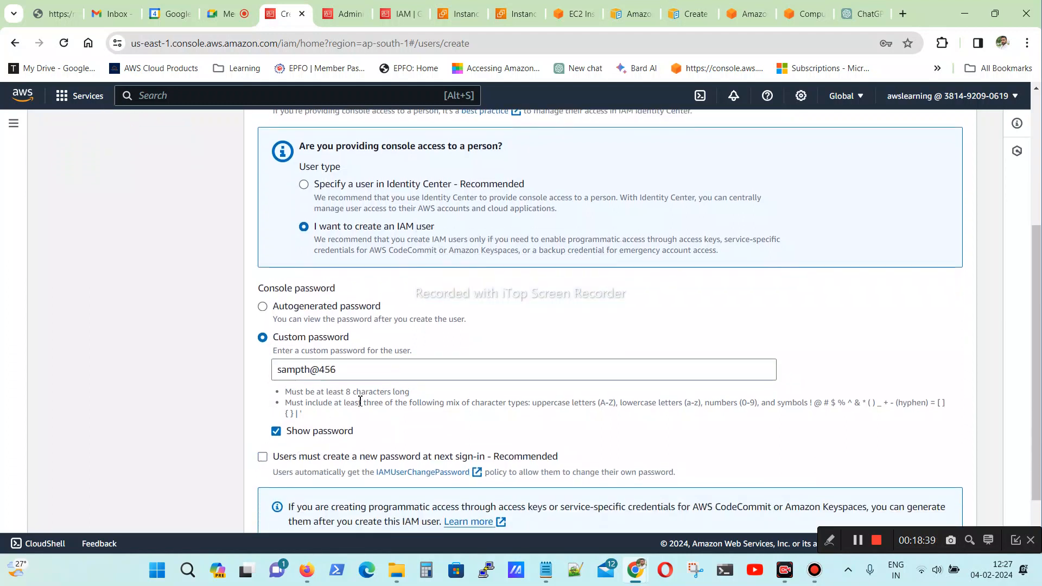
{"action": "scroll", "coordinate": [367, 312], "scroll_direction": "up", "scroll_amount": 2}
{"action": "scroll", "coordinate": [396, 424], "scroll_direction": "down", "scroll_amount": 1}
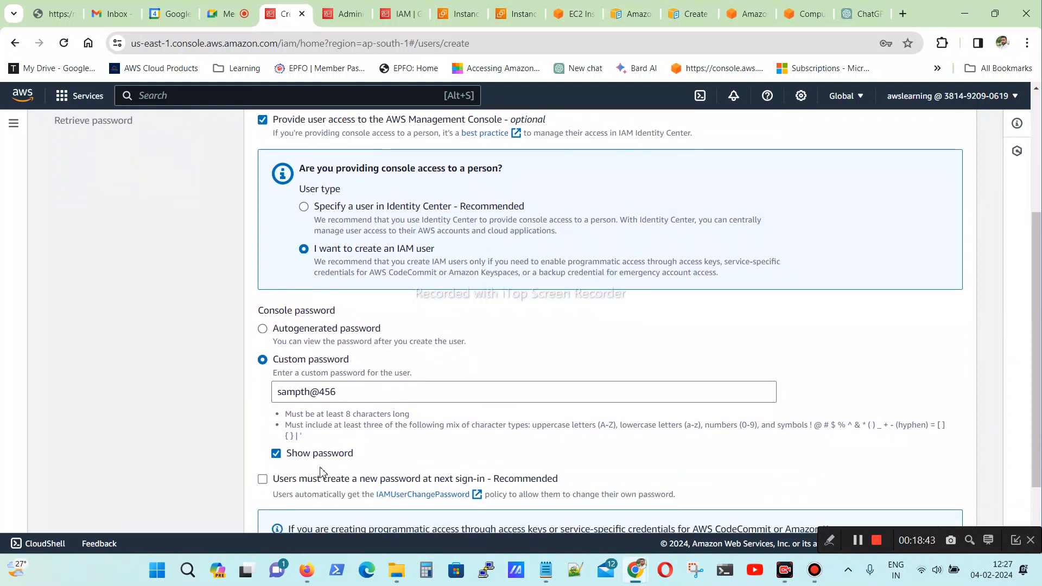
{"action": "scroll", "coordinate": [407, 442], "scroll_direction": "down", "scroll_amount": 1}
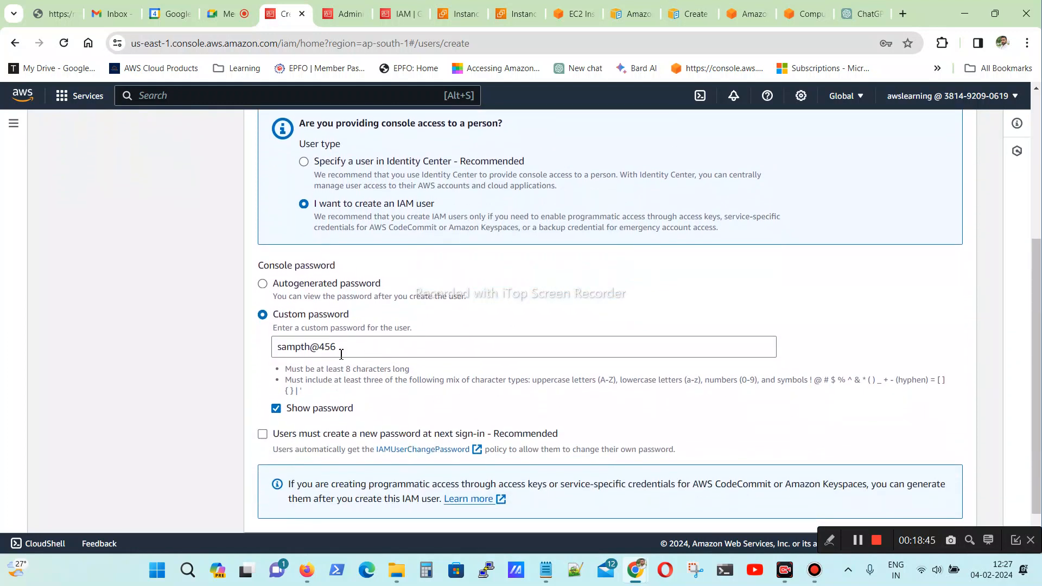
{"action": "scroll", "coordinate": [412, 369], "scroll_direction": "down", "scroll_amount": 1}
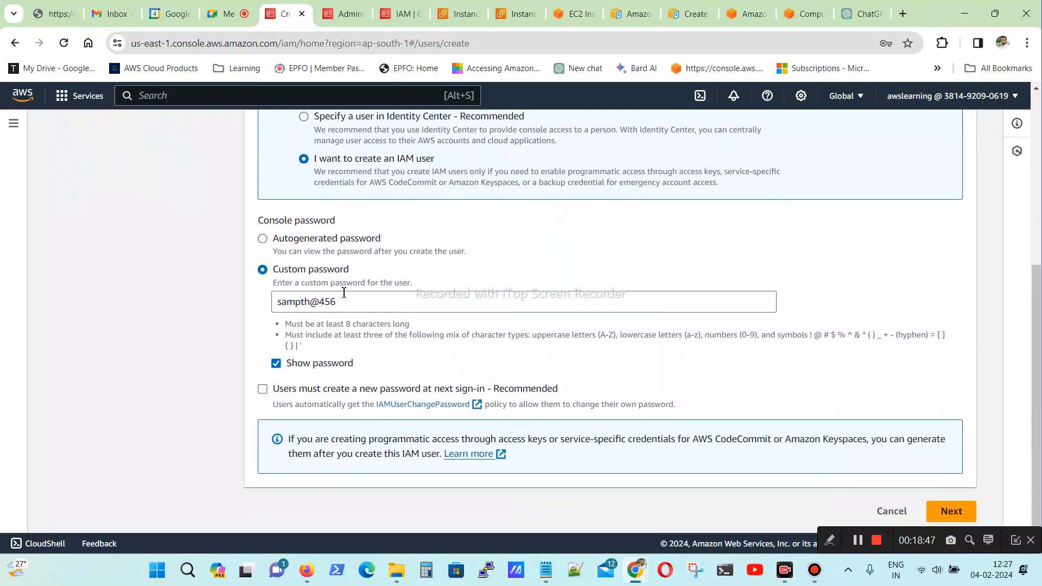
{"action": "scroll", "coordinate": [353, 283], "scroll_direction": "up", "scroll_amount": 4}
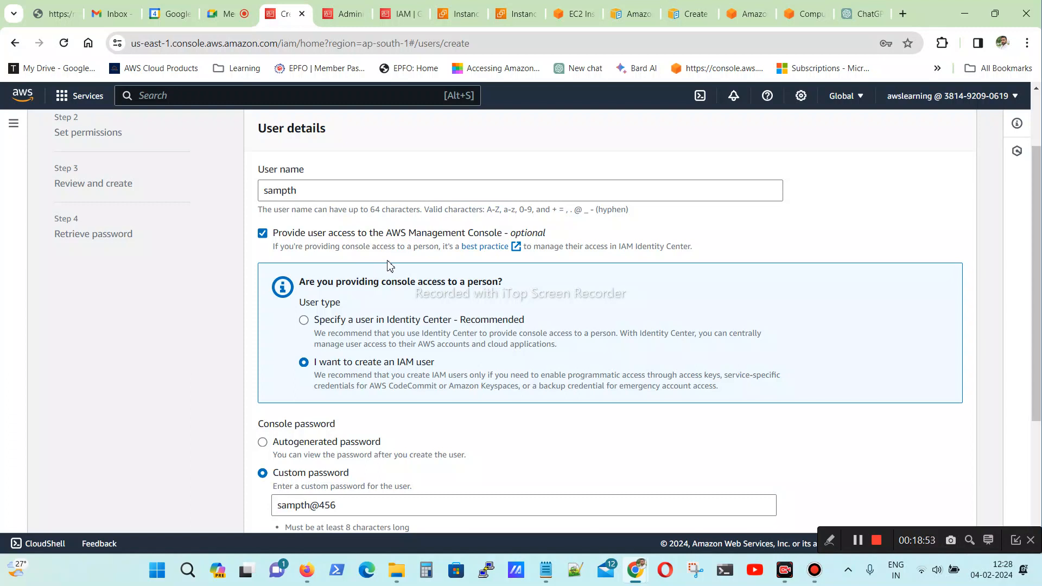
{"action": "scroll", "coordinate": [389, 266], "scroll_direction": "down", "scroll_amount": 4}
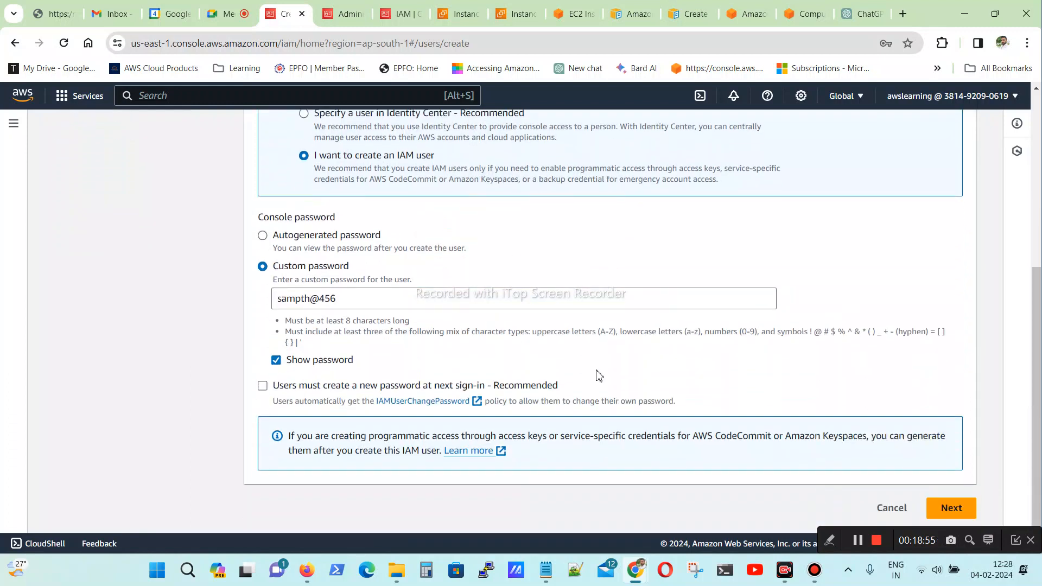
Add the new user to the AWSReader group and advance to Review and create
{"action": "left_click", "coordinate": [953, 507]}
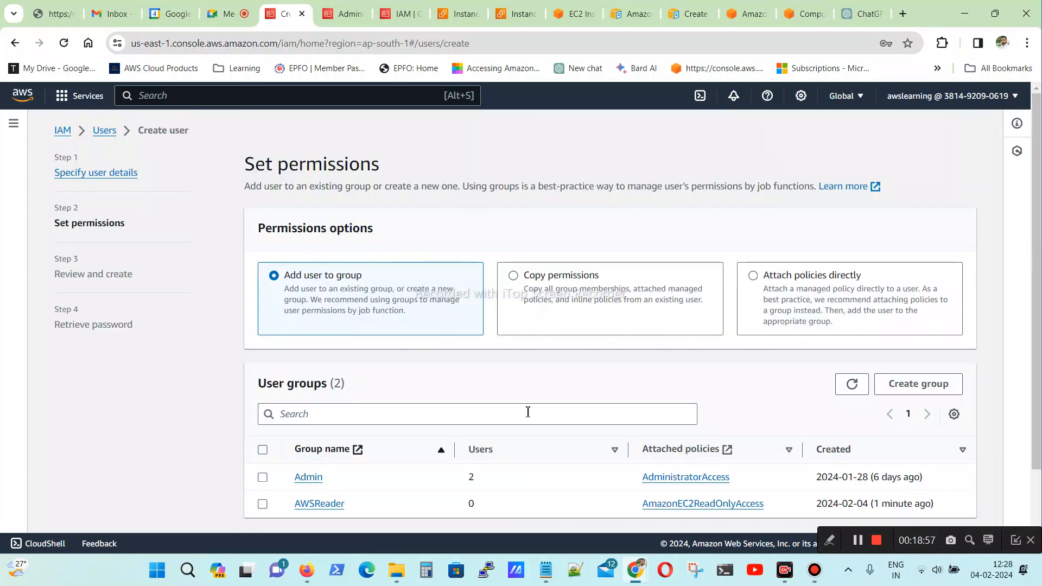
{"action": "scroll", "coordinate": [491, 395], "scroll_direction": "down", "scroll_amount": 1}
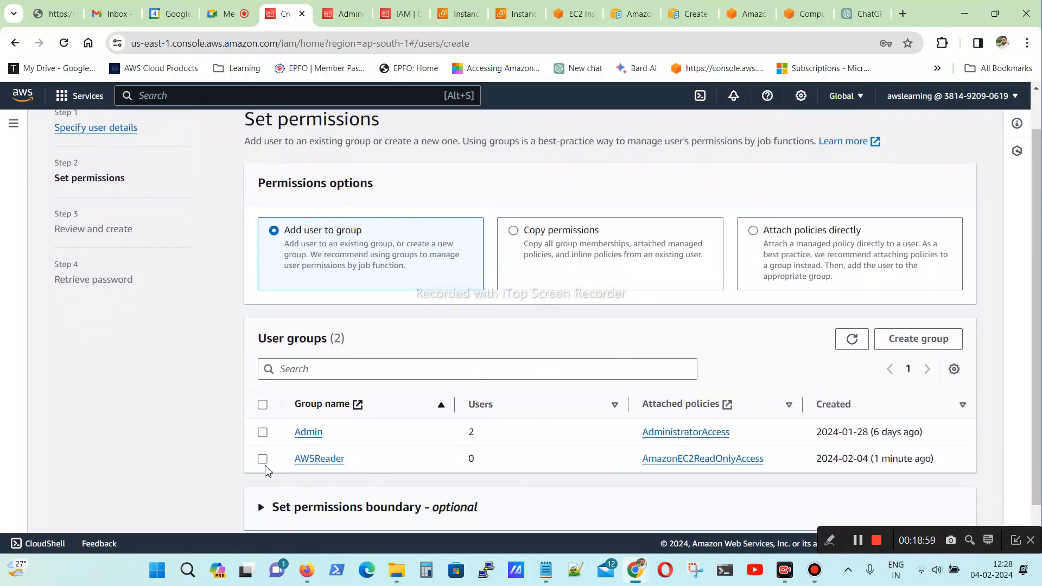
{"action": "scroll", "coordinate": [407, 186], "scroll_direction": "down", "scroll_amount": 1}
{"action": "scroll", "coordinate": [410, 231], "scroll_direction": "up", "scroll_amount": 1}
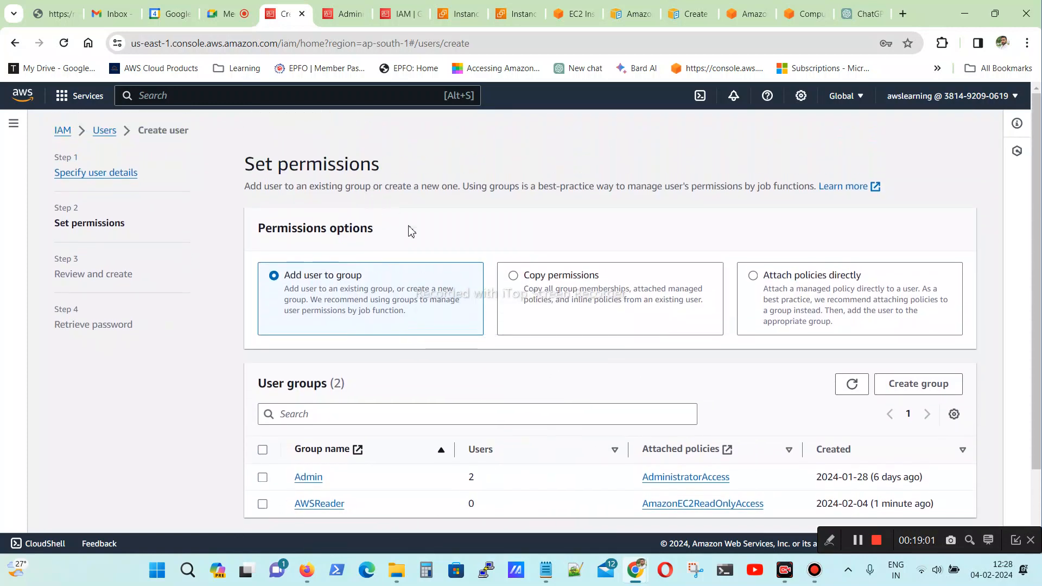
{"action": "scroll", "coordinate": [557, 345], "scroll_direction": "down", "scroll_amount": 2}
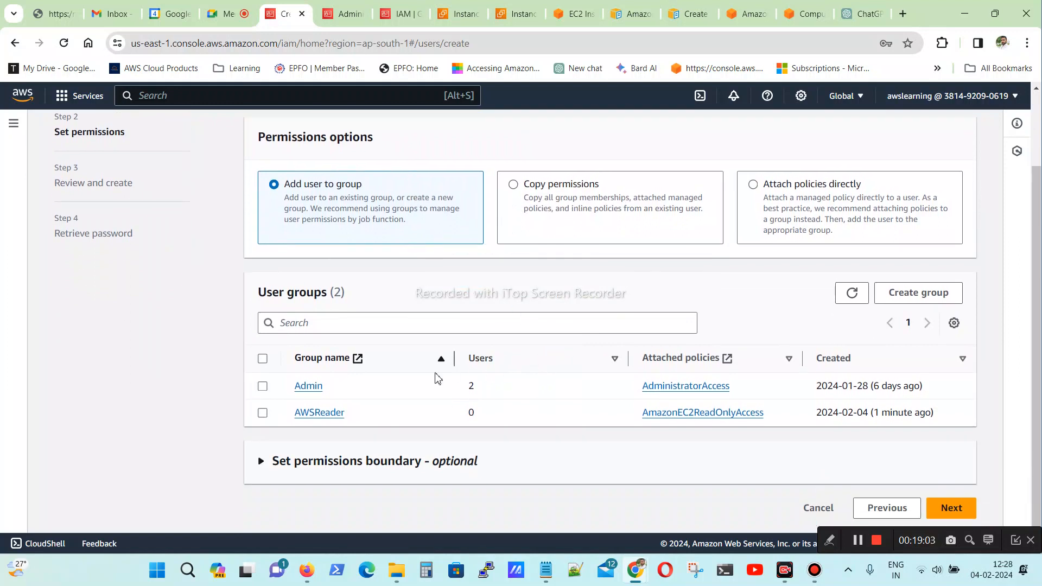
{"action": "left_click", "coordinate": [263, 414]}
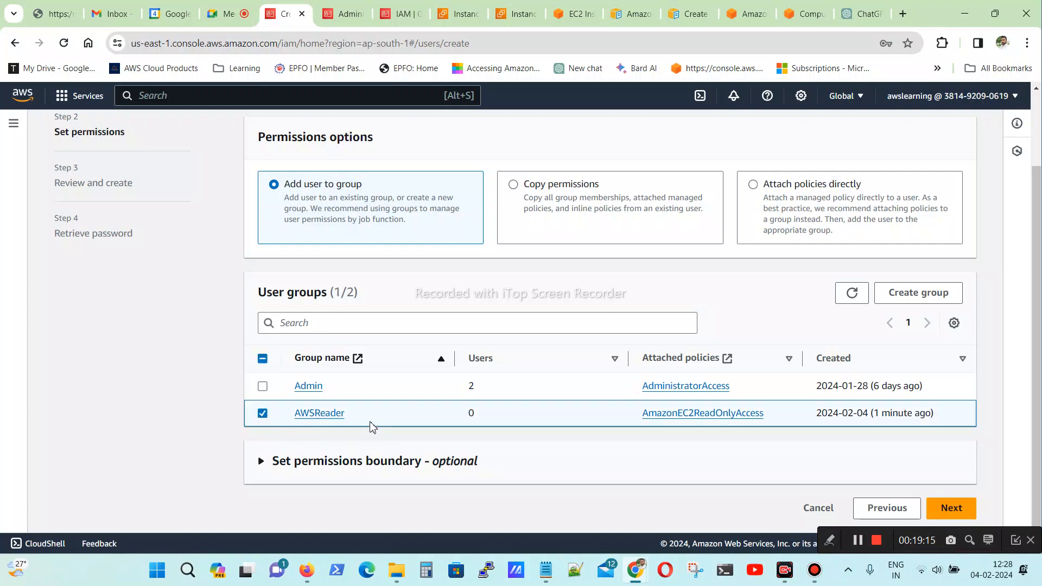
{"action": "left_click", "coordinate": [950, 508]}
{"action": "scroll", "coordinate": [730, 404], "scroll_direction": "down", "scroll_amount": 1}
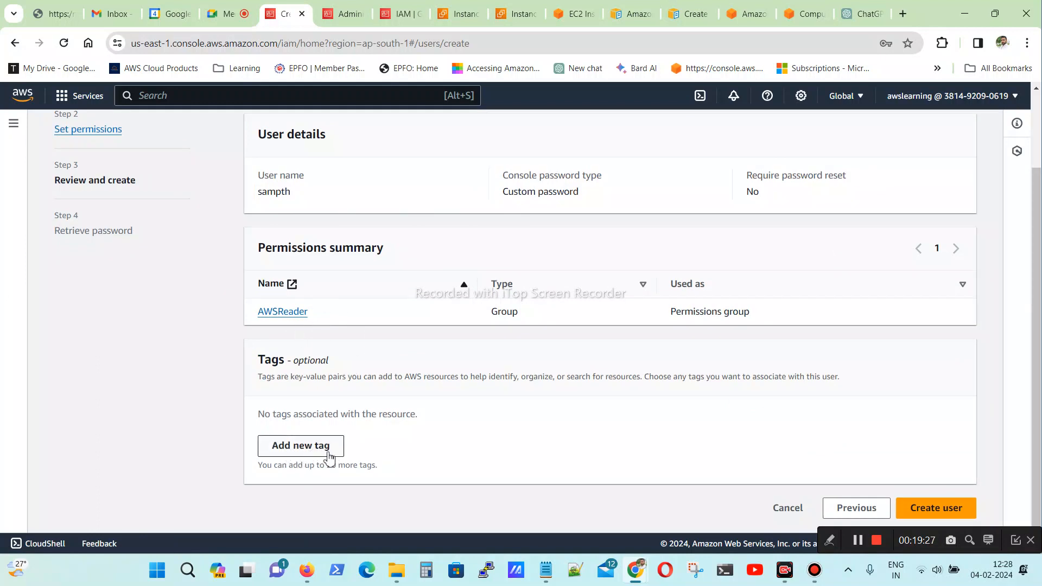
{"action": "double_click", "coordinate": [319, 361]}
{"action": "left_click", "coordinate": [754, 426]}
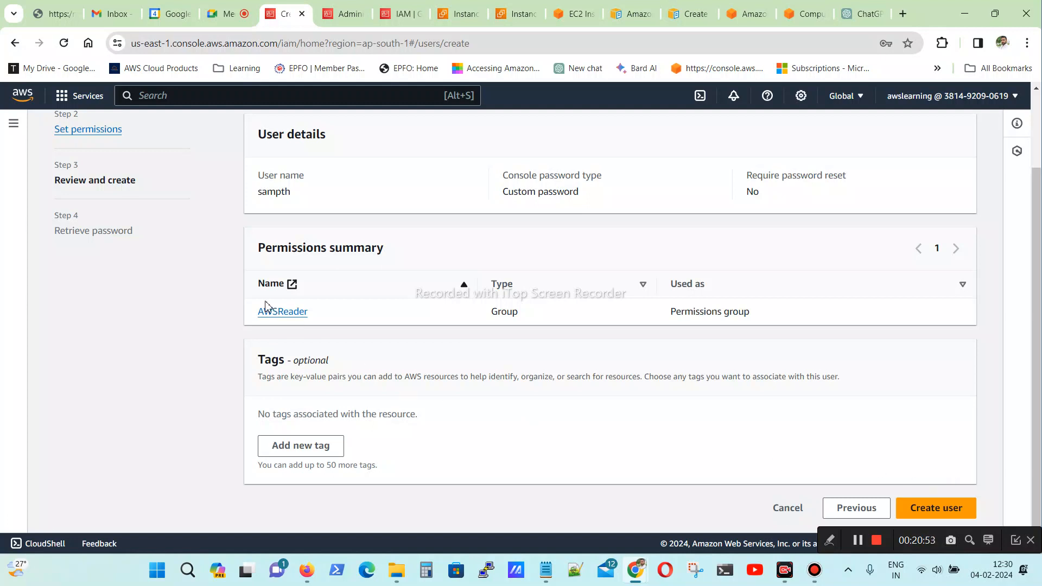
Create the user, copy its console sign-in URL and download the credentials .csv file
{"action": "left_click", "coordinate": [919, 507]}
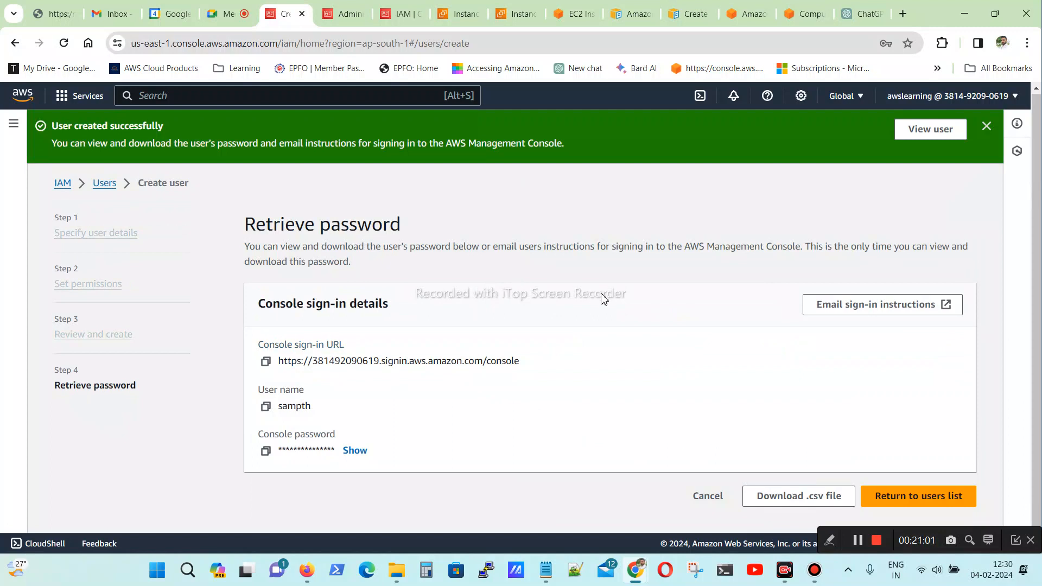
{"action": "left_click", "coordinate": [265, 362]}
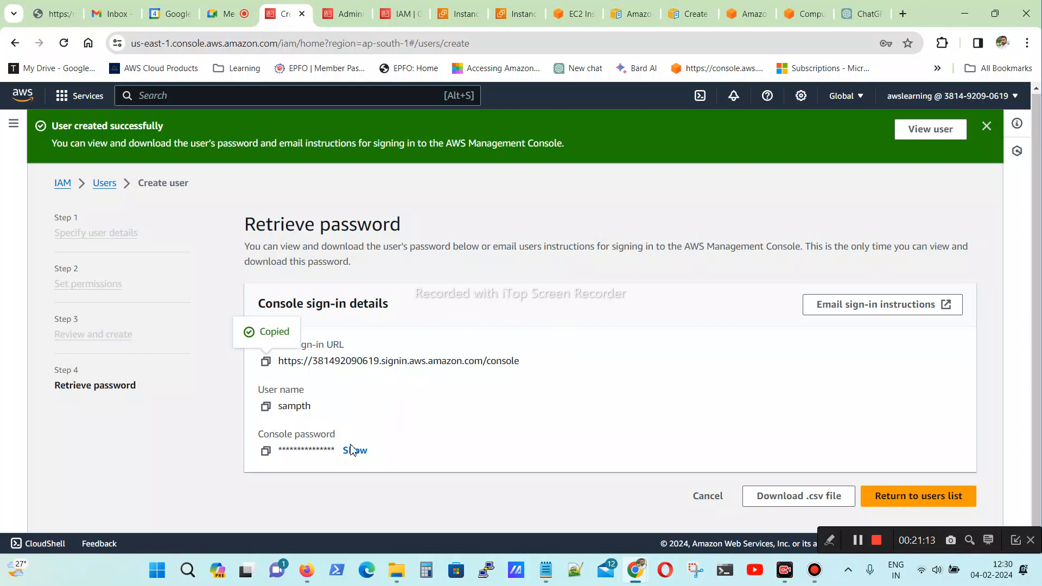
{"action": "left_click", "coordinate": [797, 508]}
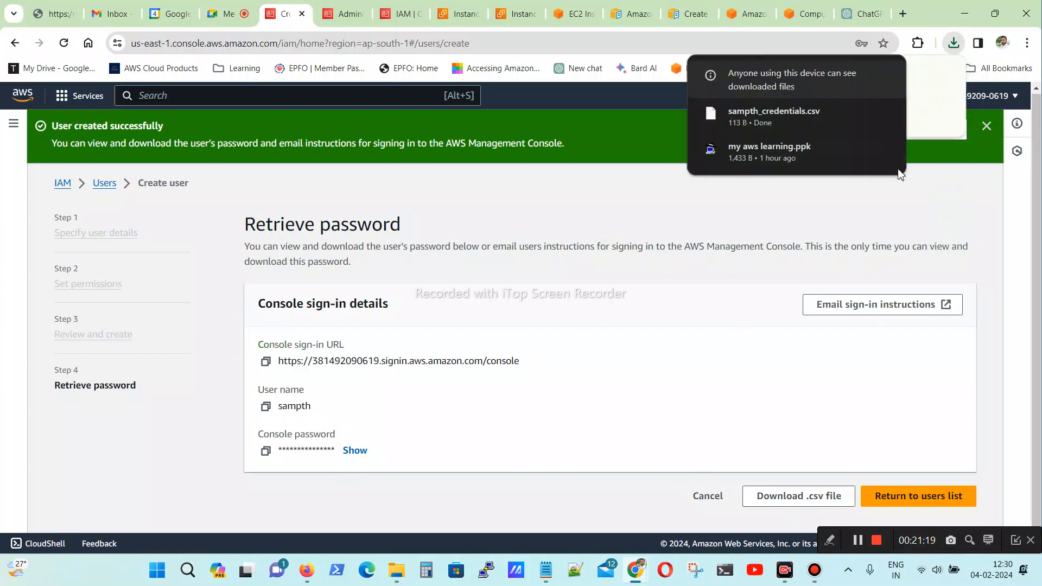
{"action": "left_click", "coordinate": [568, 201]}
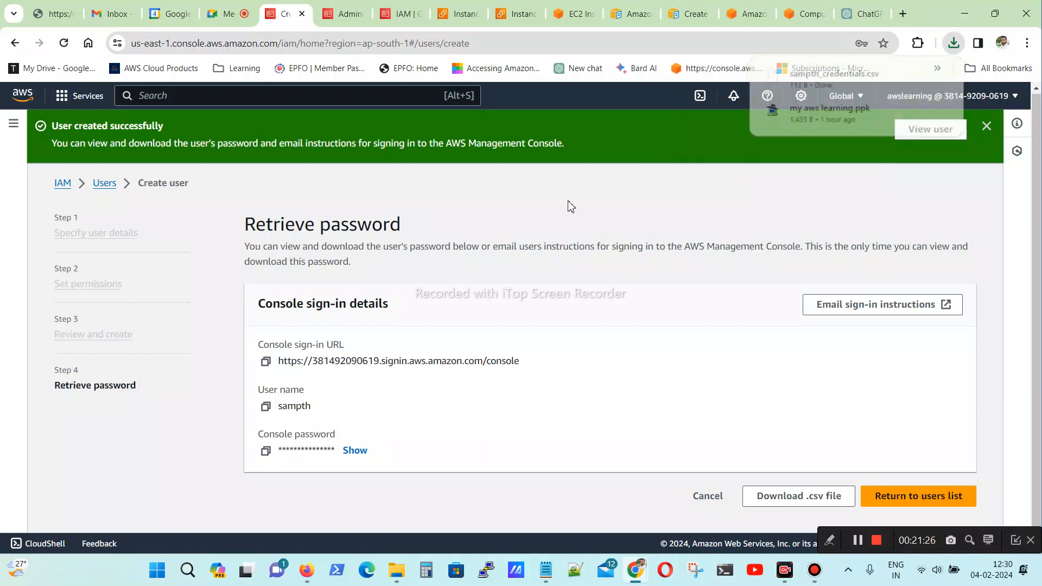
{"action": "left_click", "coordinate": [986, 128]}
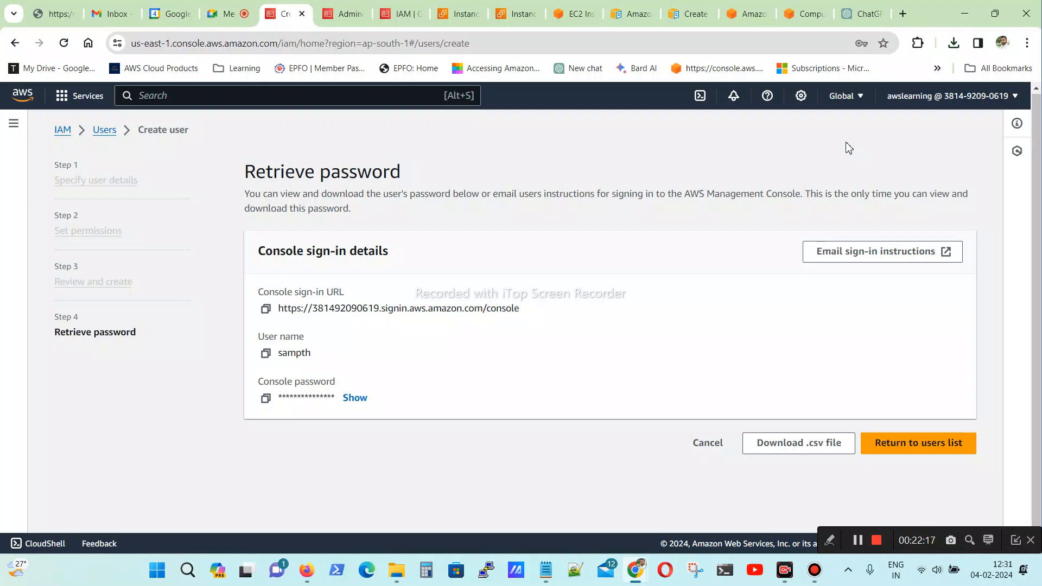
Select and copy the console sign-in URL, then switch to the ChatGPT tab
{"action": "triple_click", "coordinate": [401, 309]}
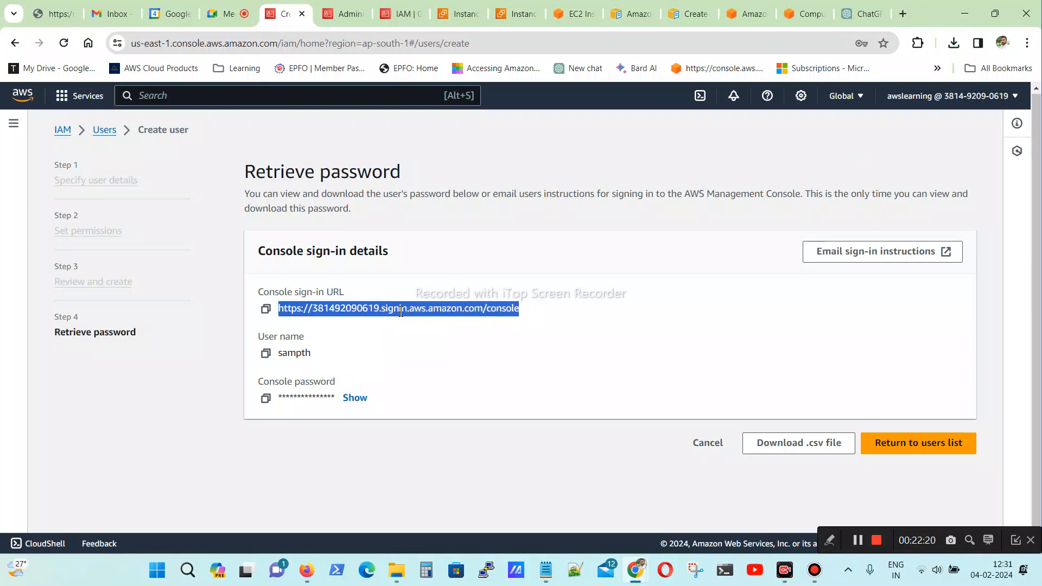
{"action": "left_click", "coordinate": [266, 310]}
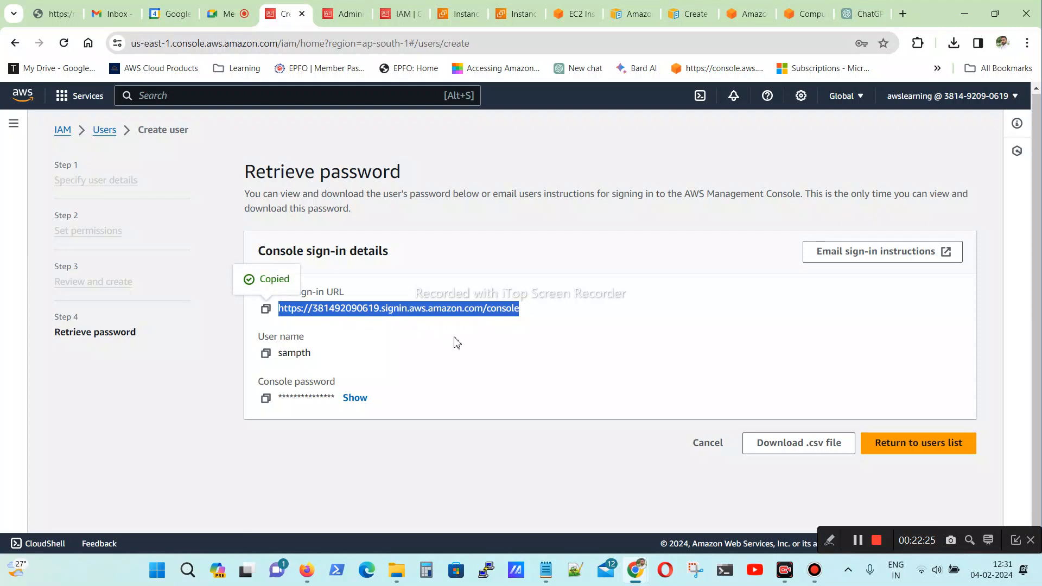
{"action": "double_click", "coordinate": [377, 308]}
{"action": "triple_click", "coordinate": [377, 308]}
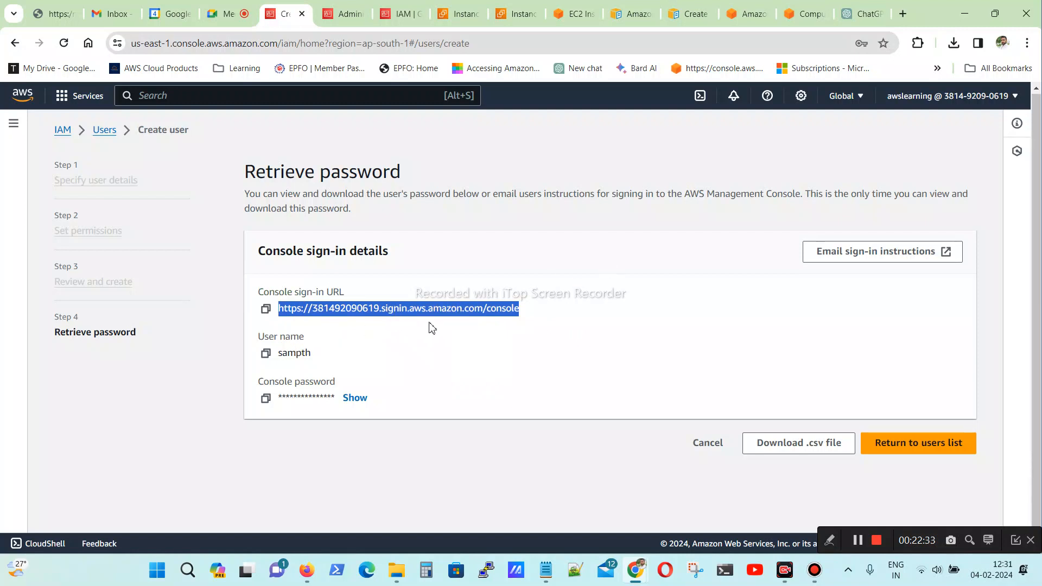
{"action": "left_click", "coordinate": [864, 13]}
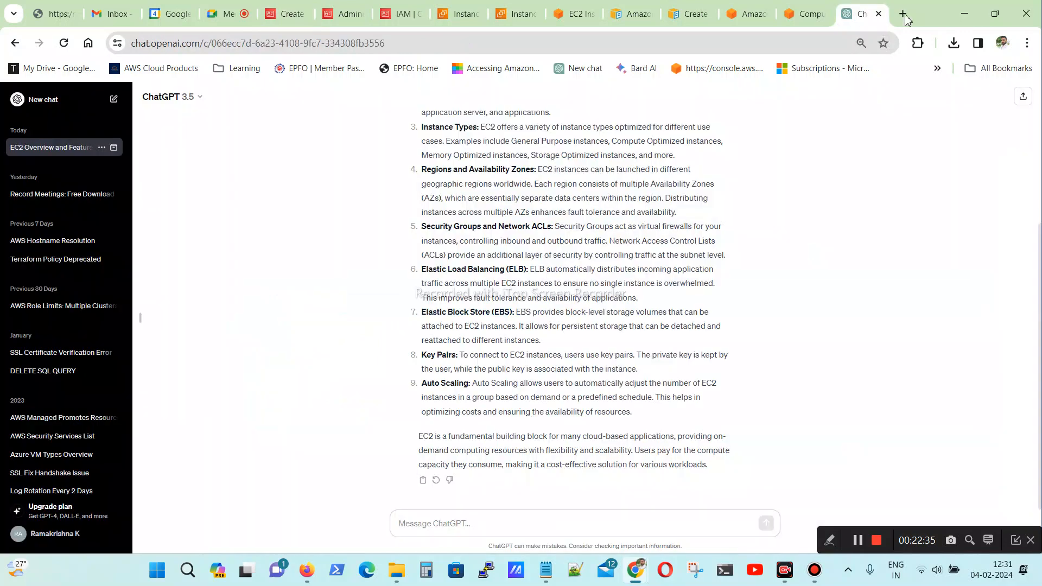
Open a new tab and load web.whatsapp.com from the address-bar suggestion
{"action": "left_click", "coordinate": [903, 14]}
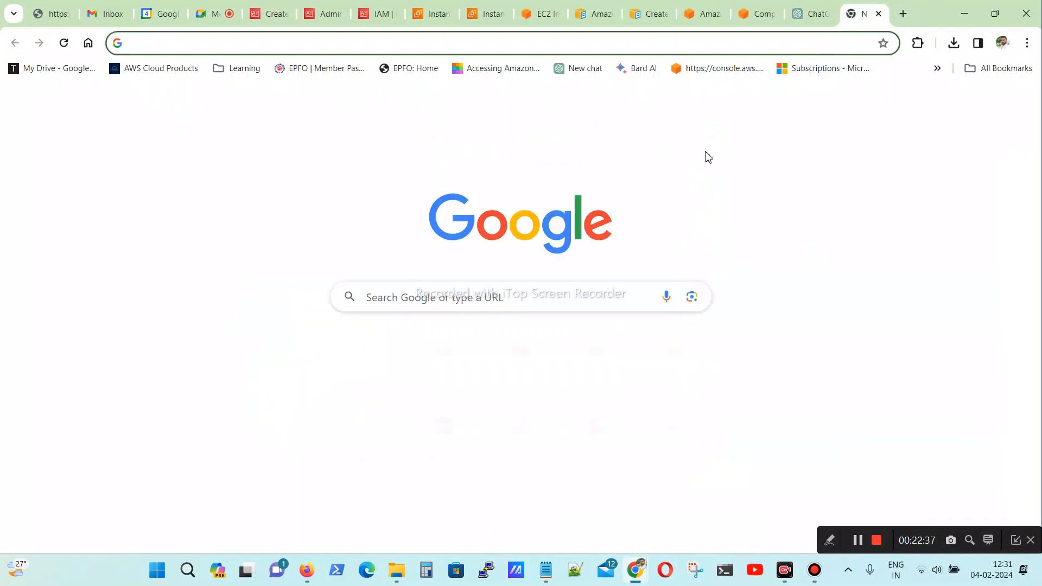
{"action": "type", "text": "web.whatsapp.com"}
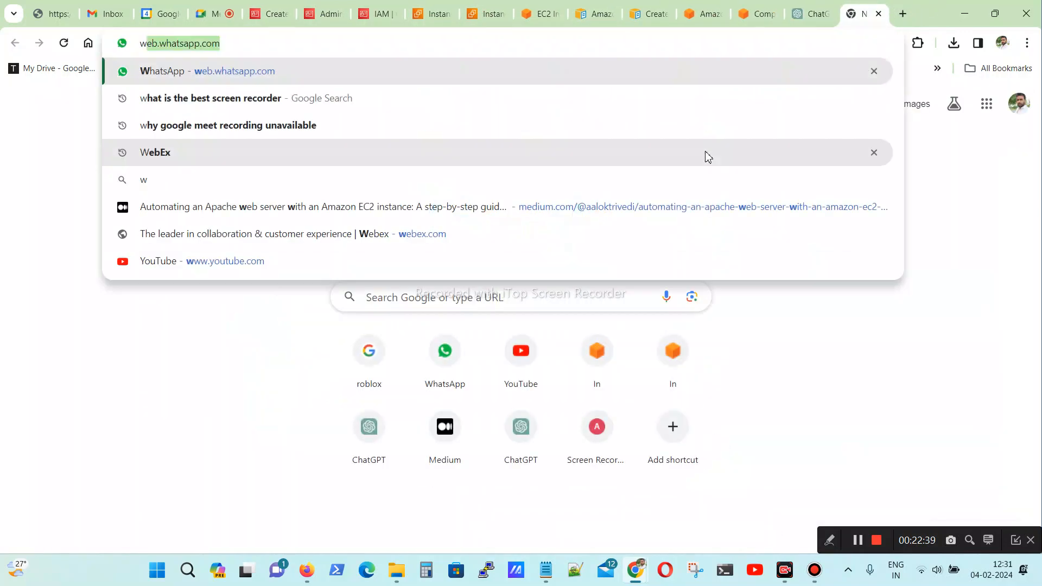
{"action": "key", "text": "Return"}
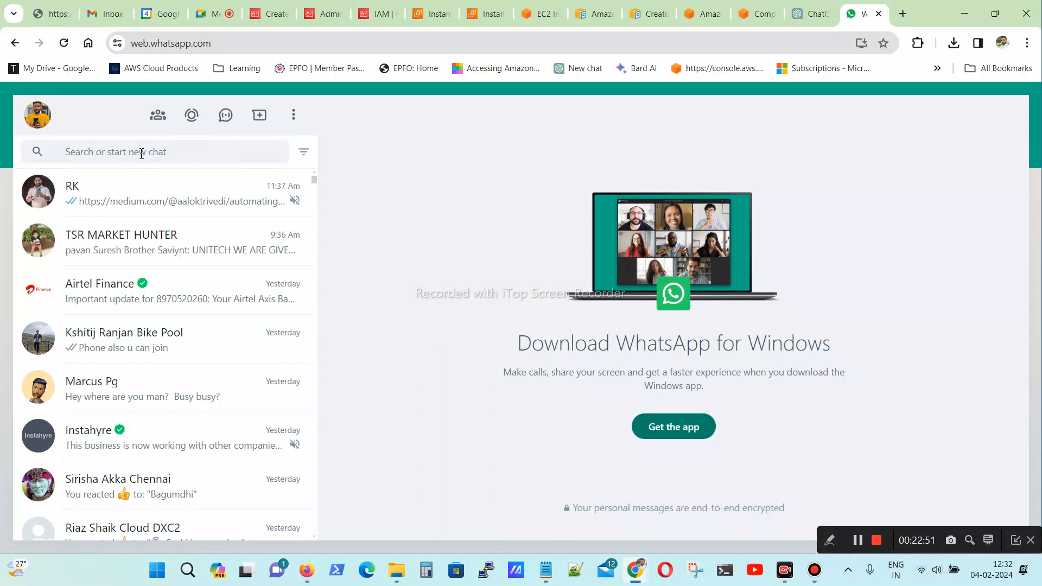
Search for the contact and open their WhatsApp chat
{"action": "left_click", "coordinate": [141, 153]}
{"action": "type", "text": "sam"}
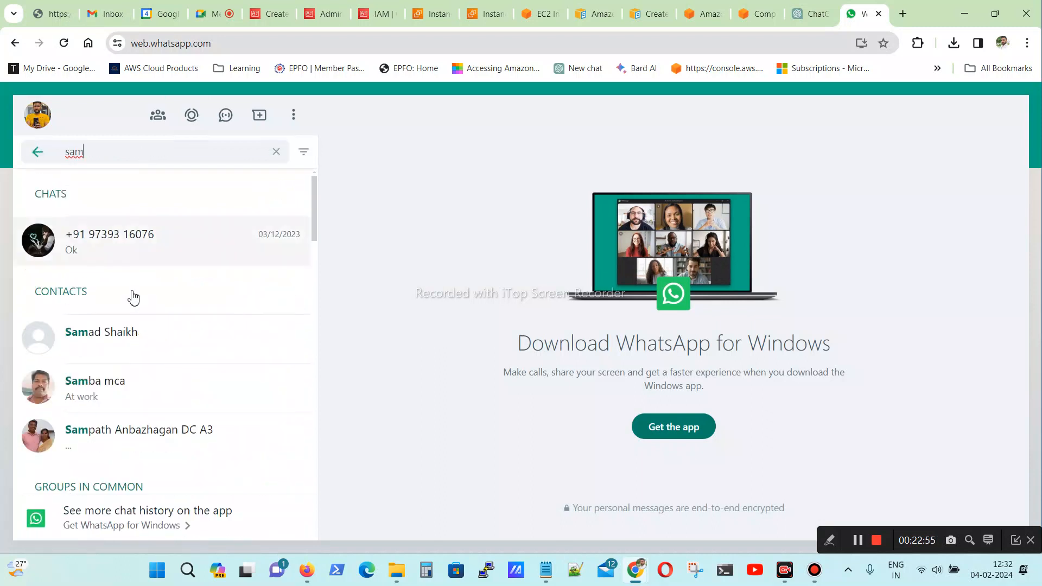
{"action": "left_click", "coordinate": [133, 432]}
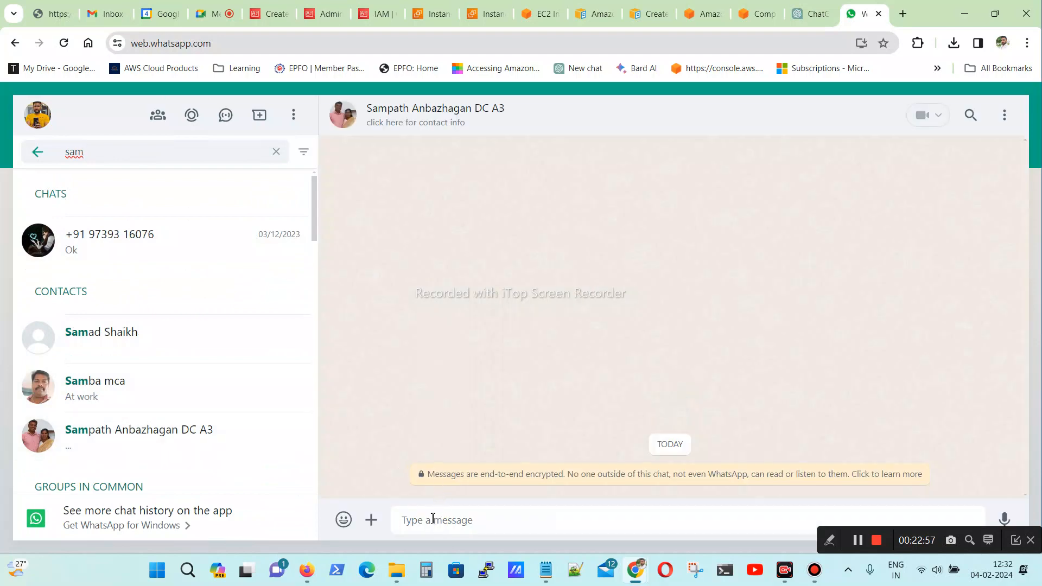
Send the console sign-in link and the username message, then close the WhatsApp tab
{"action": "key", "text": "alt+Tab"}
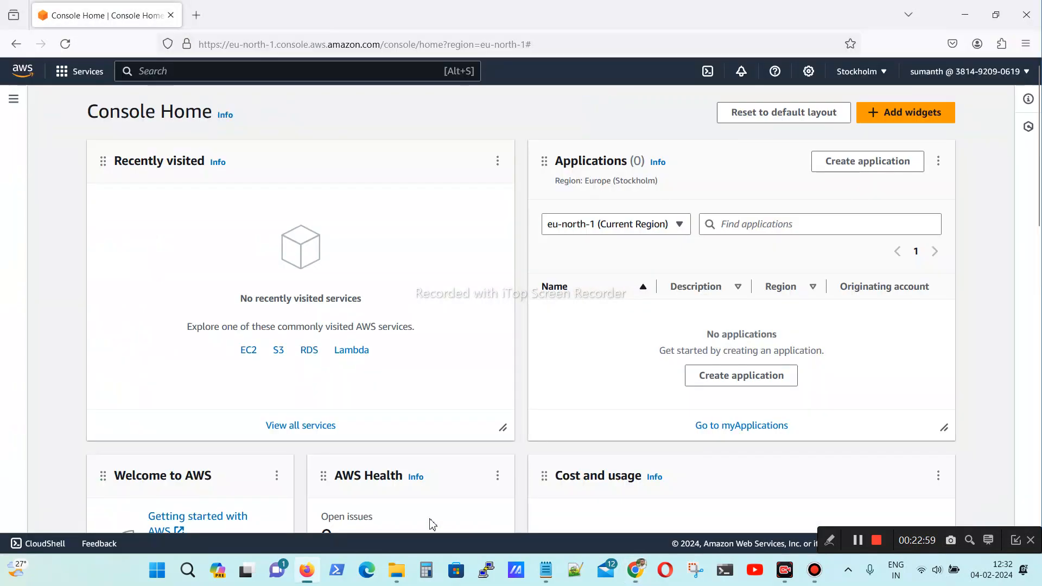
{"action": "key", "text": "alt+Tab"}
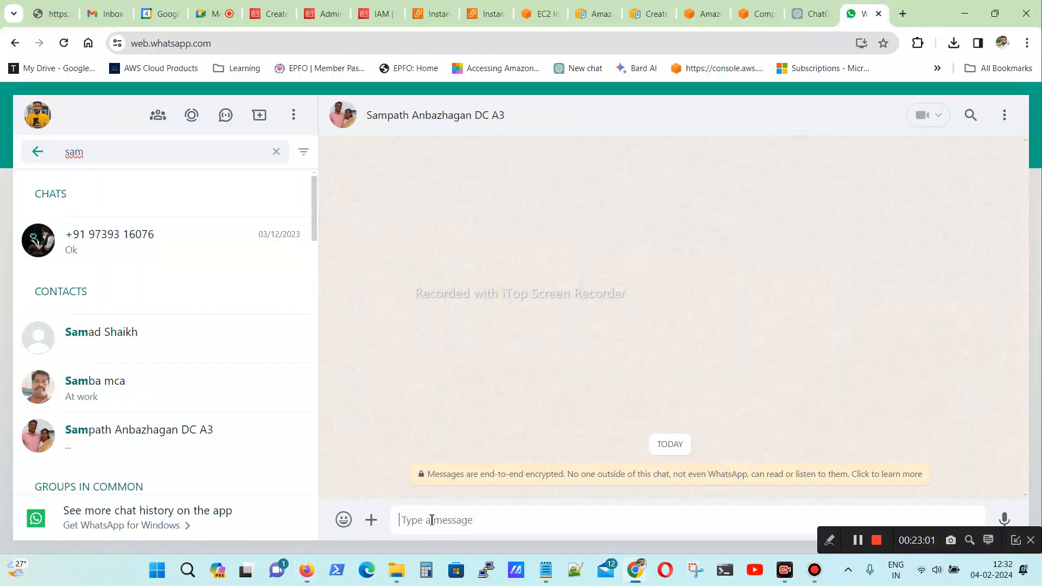
{"action": "key", "text": "ctrl+v"}
{"action": "key", "text": "Return"}
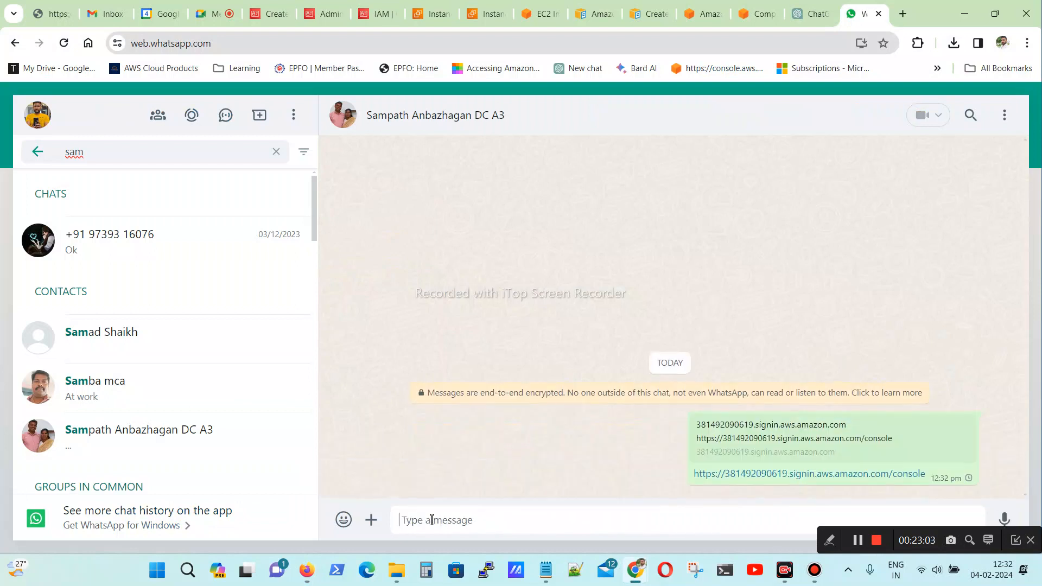
{"action": "type", "text": "us"}
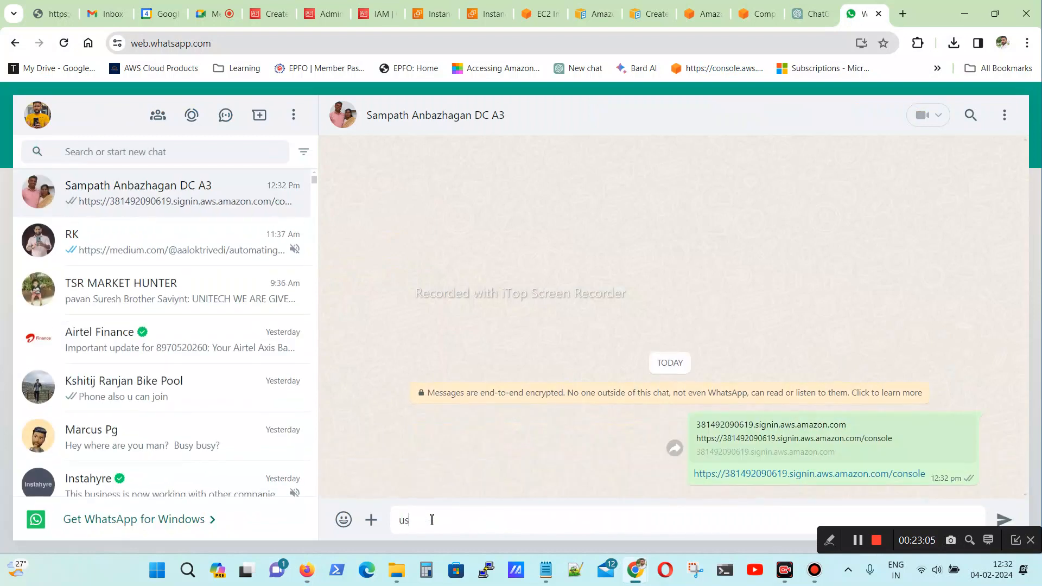
{"action": "type", "text": "ername :- sampath"}
{"action": "key", "text": "Return"}
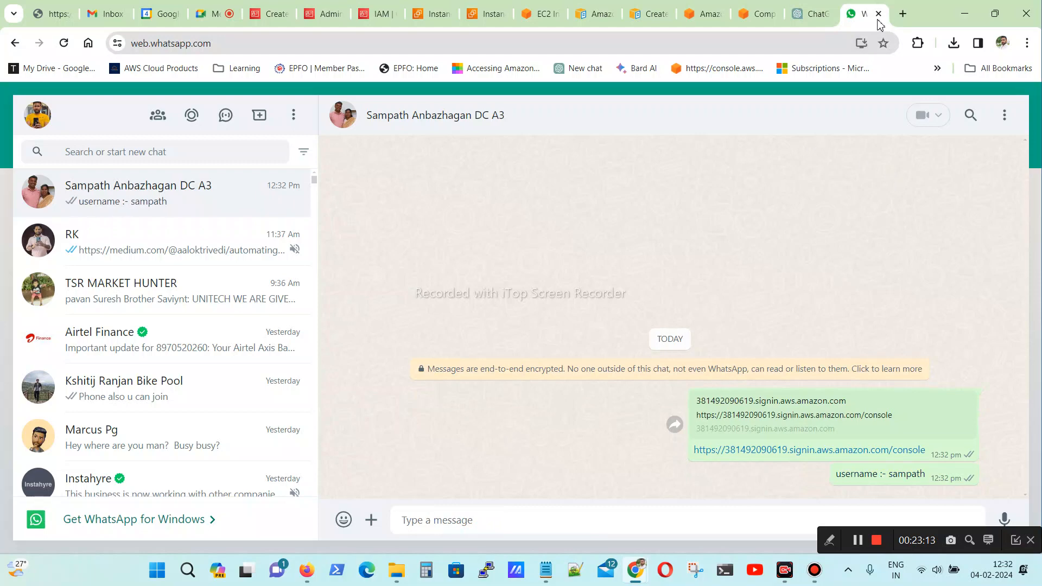
{"action": "left_click", "coordinate": [878, 15]}
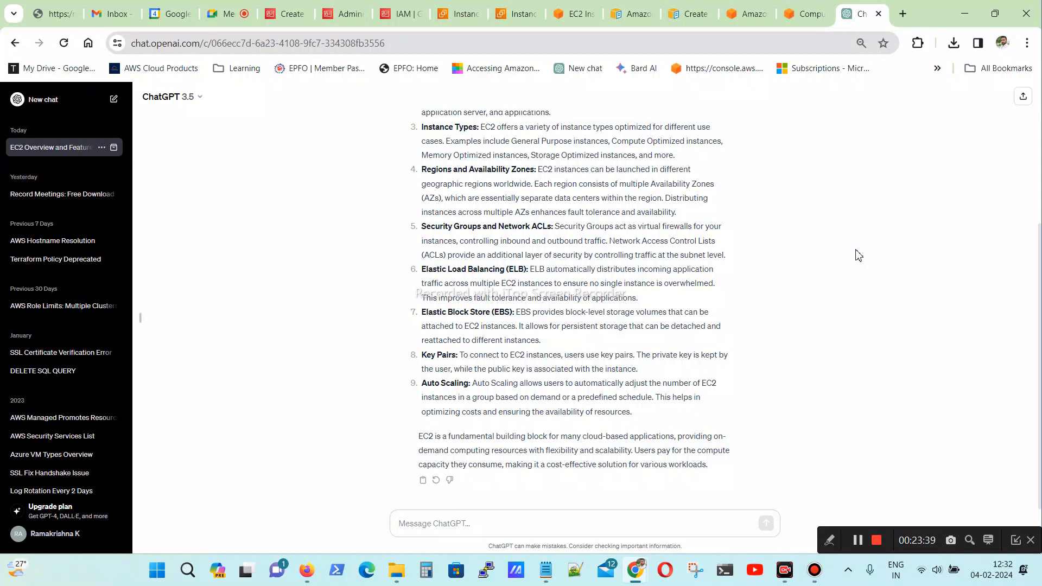
Review the IAM Dashboard's security recommendations and resource counts: 1 user group, 1 user, 3 roles
{"action": "left_click", "coordinate": [404, 14]}
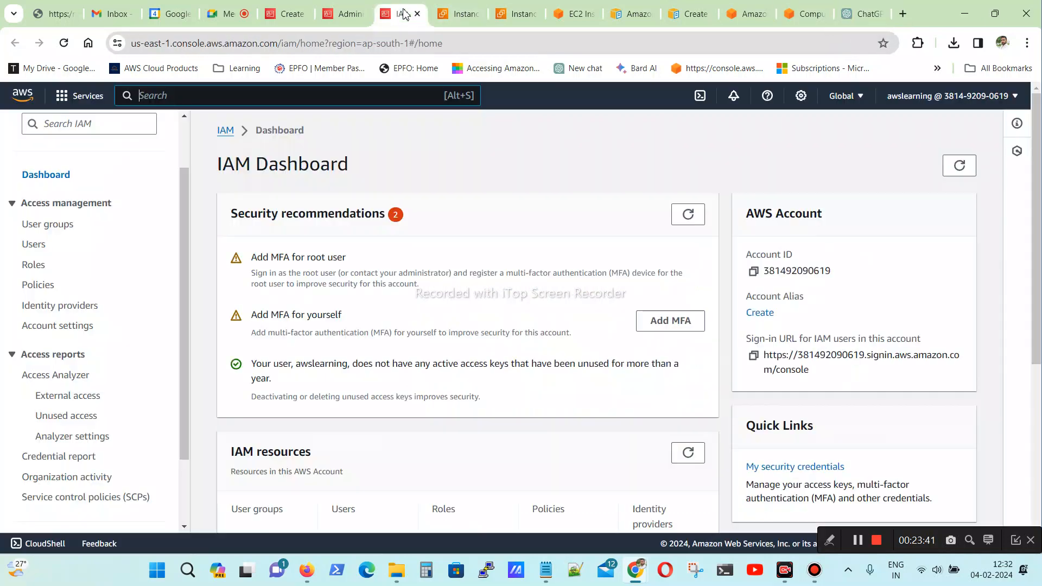
{"action": "scroll", "coordinate": [539, 327], "scroll_direction": "down", "scroll_amount": 1}
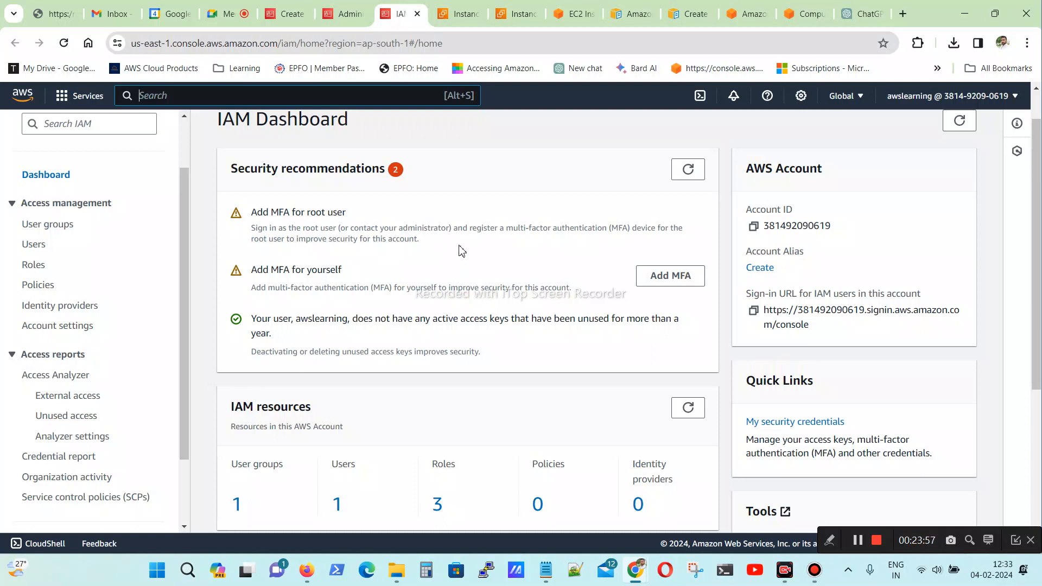
{"action": "scroll", "coordinate": [428, 342], "scroll_direction": "down", "scroll_amount": 1}
{"action": "scroll", "coordinate": [429, 340], "scroll_direction": "down", "scroll_amount": 1}
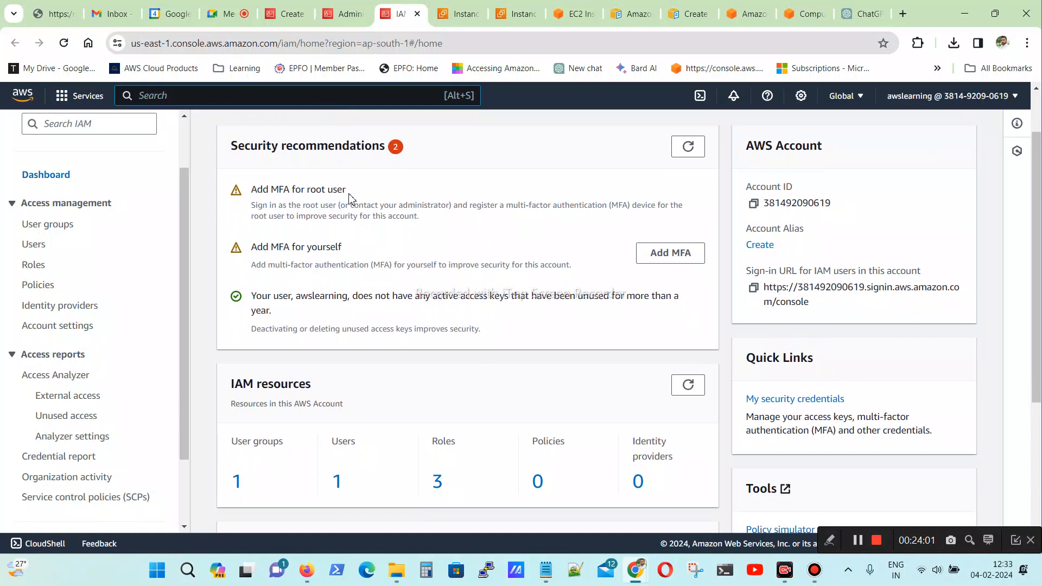
{"action": "scroll", "coordinate": [350, 201], "scroll_direction": "down", "scroll_amount": 1}
{"action": "left_click", "coordinate": [198, 47]}
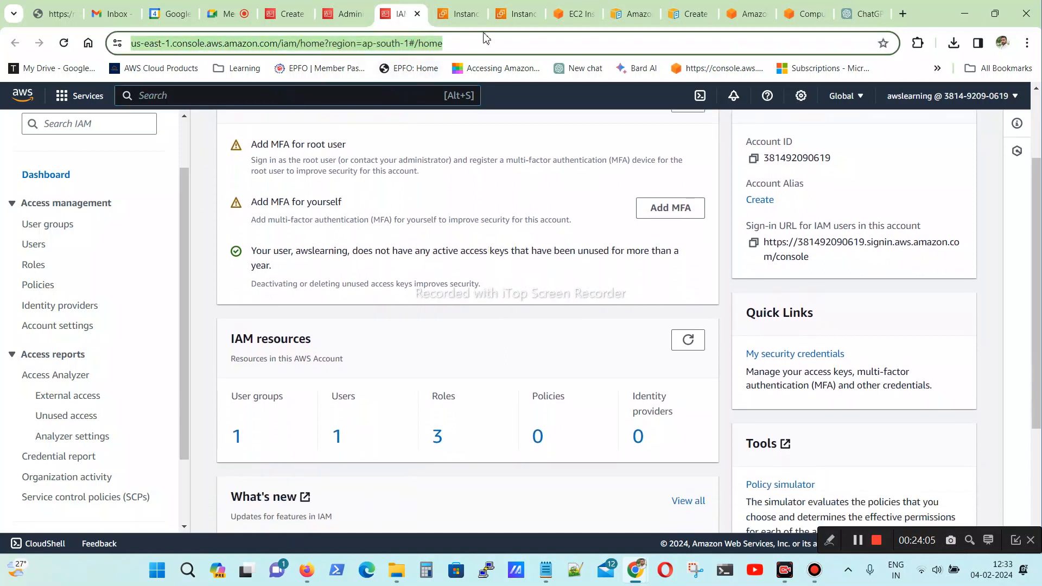
{"action": "scroll", "coordinate": [340, 357], "scroll_direction": "down", "scroll_amount": 1}
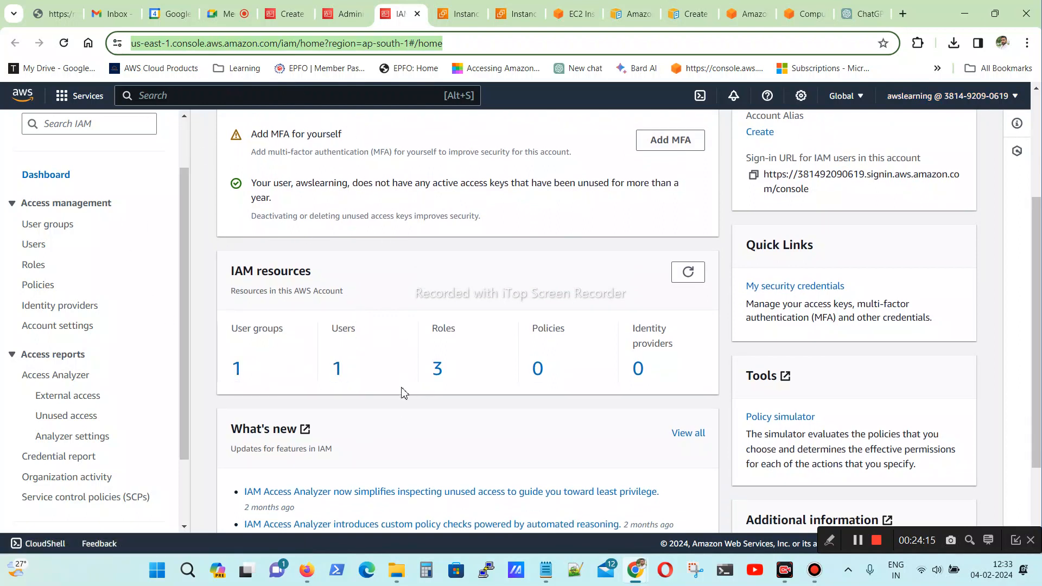
{"action": "scroll", "coordinate": [414, 365], "scroll_direction": "down", "scroll_amount": 2}
{"action": "scroll", "coordinate": [434, 369], "scroll_direction": "down", "scroll_amount": 2}
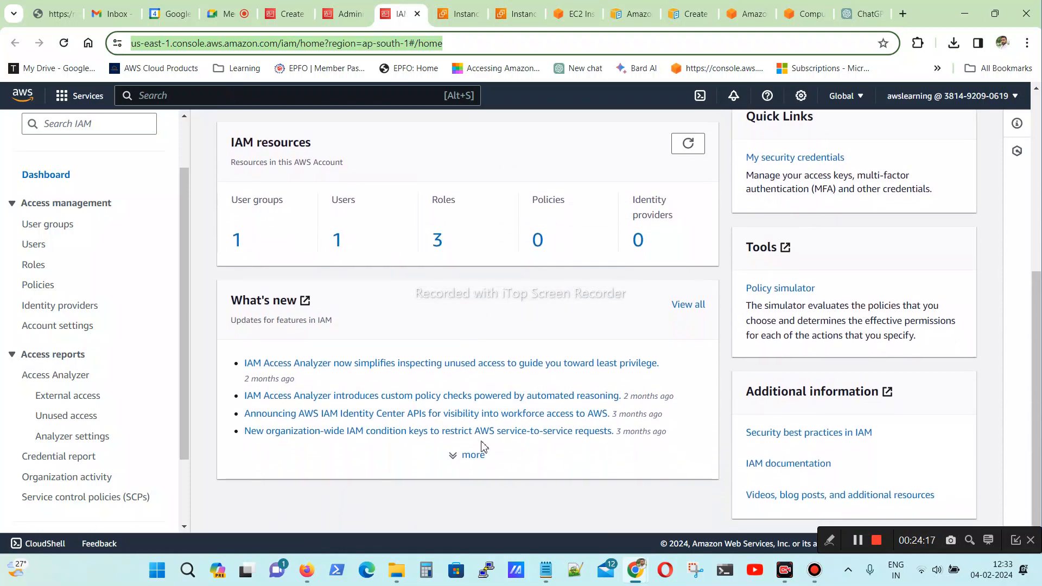
{"action": "scroll", "coordinate": [513, 301], "scroll_direction": "up", "scroll_amount": 5}
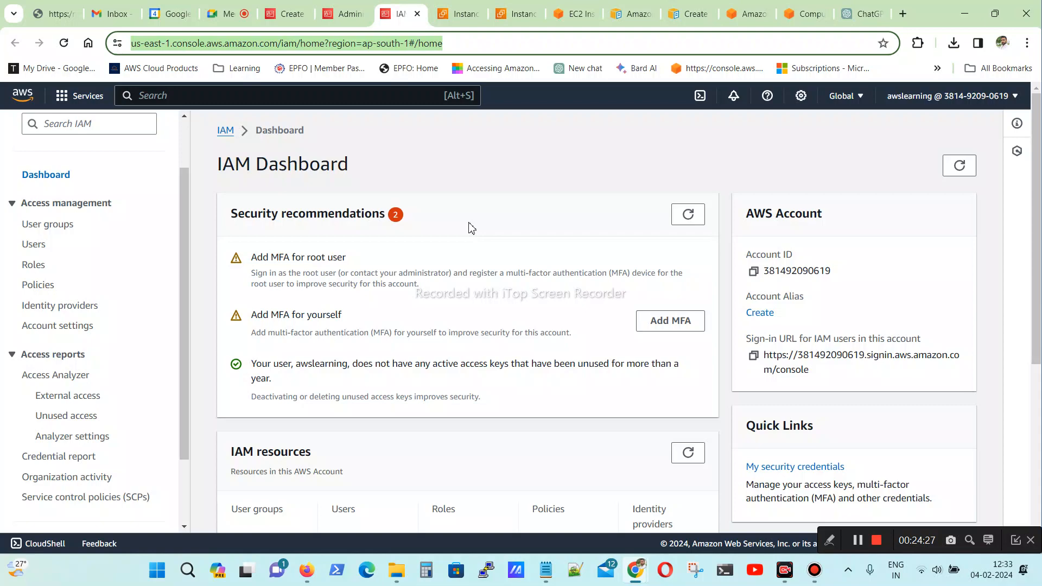
{"action": "scroll", "coordinate": [456, 331], "scroll_direction": "down", "scroll_amount": 2}
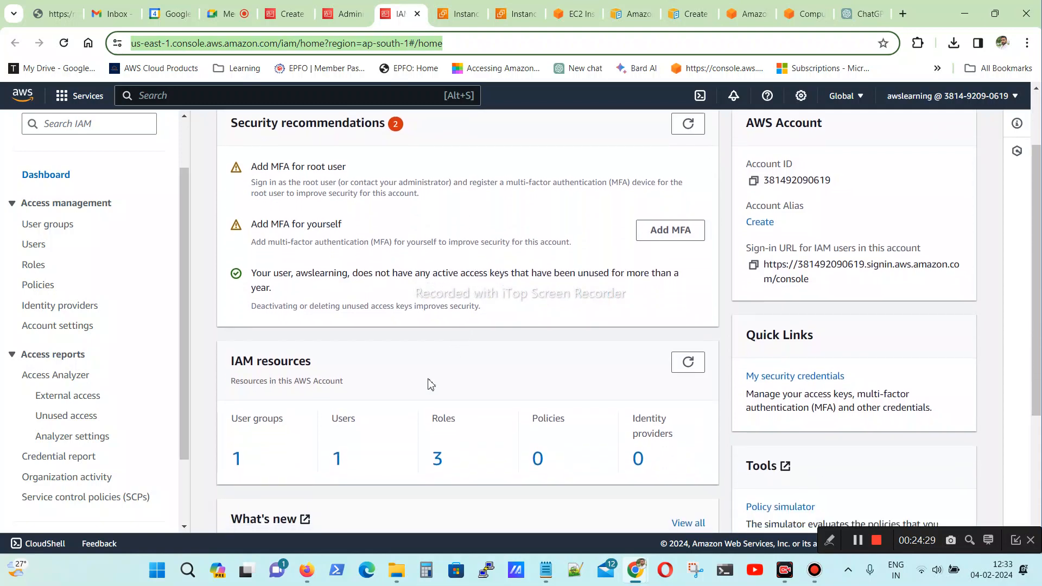
Open user sampth and check AmazonEC2ReadOnlyAccess is inherited from the AWSReader group
{"action": "left_click", "coordinate": [342, 465]}
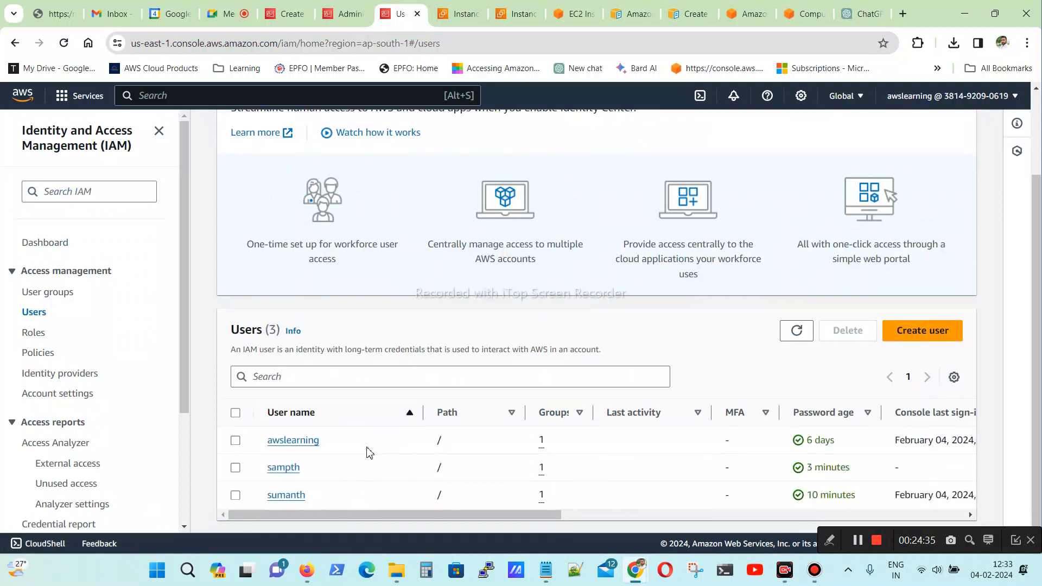
{"action": "scroll", "coordinate": [356, 281], "scroll_direction": "up", "scroll_amount": 2}
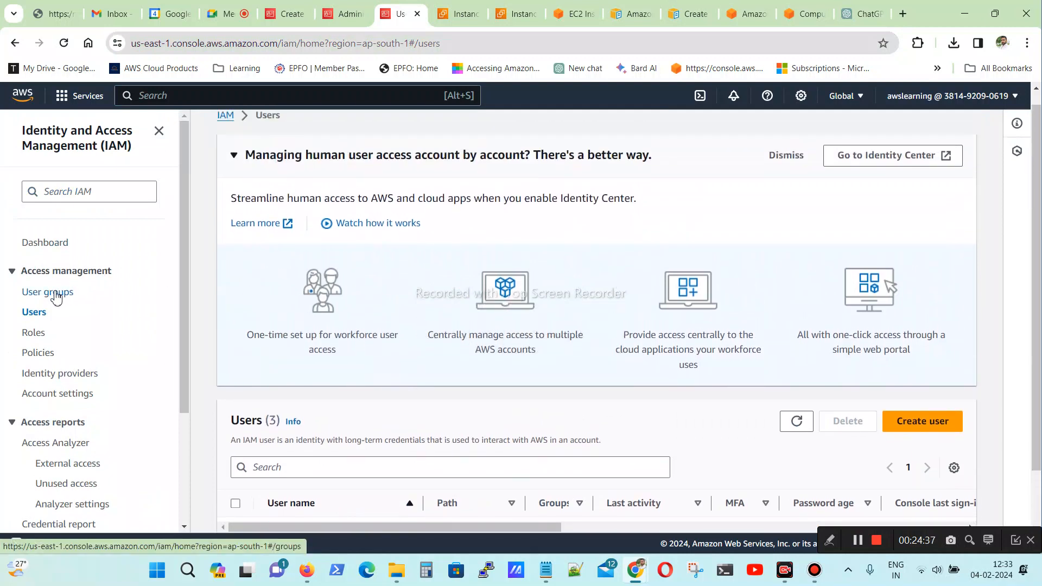
{"action": "scroll", "coordinate": [382, 371], "scroll_direction": "down", "scroll_amount": 2}
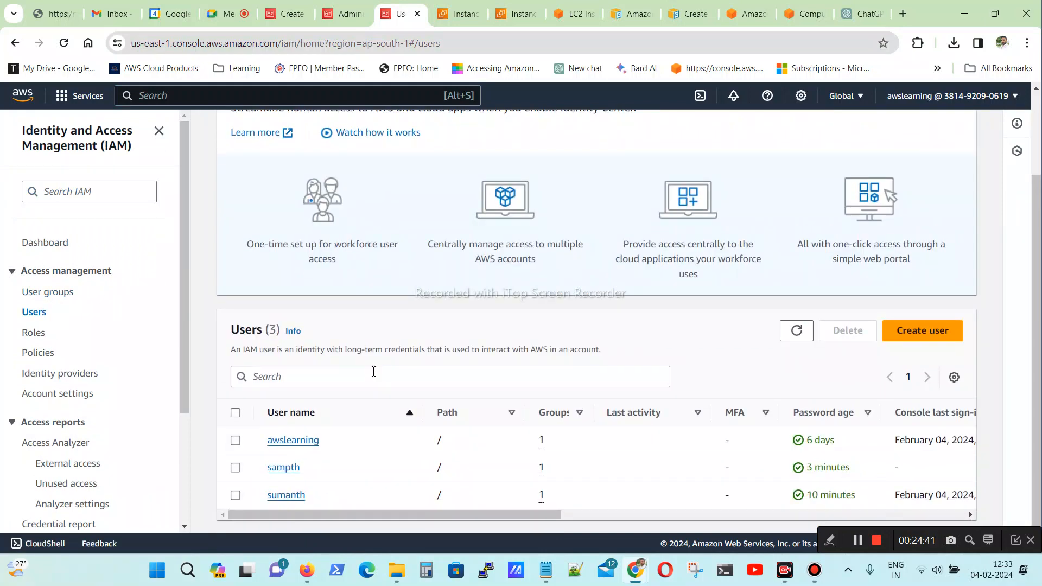
{"action": "left_click", "coordinate": [290, 471]}
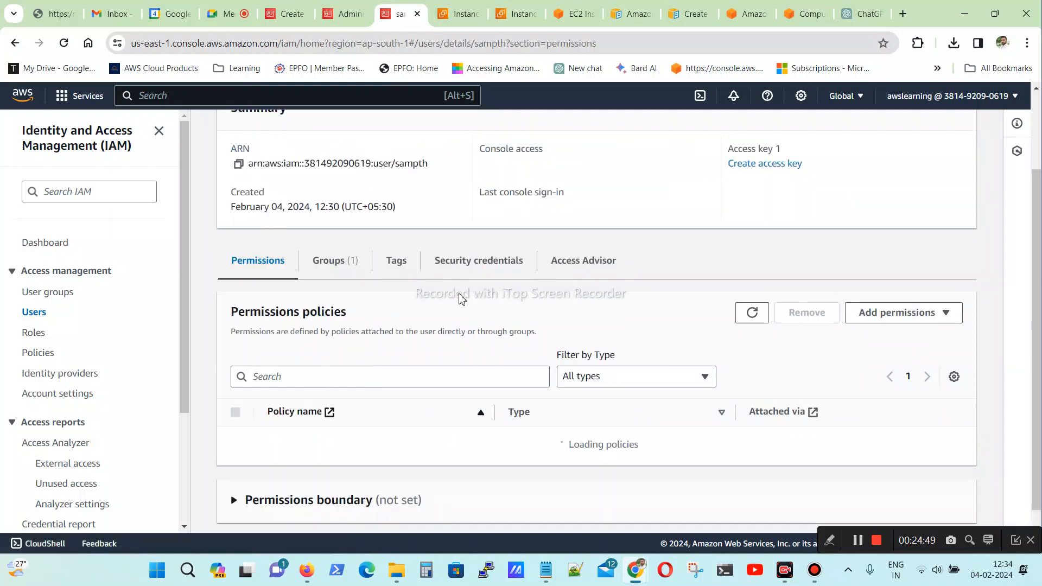
{"action": "scroll", "coordinate": [513, 358], "scroll_direction": "down", "scroll_amount": 1}
{"action": "scroll", "coordinate": [550, 282], "scroll_direction": "down", "scroll_amount": 1}
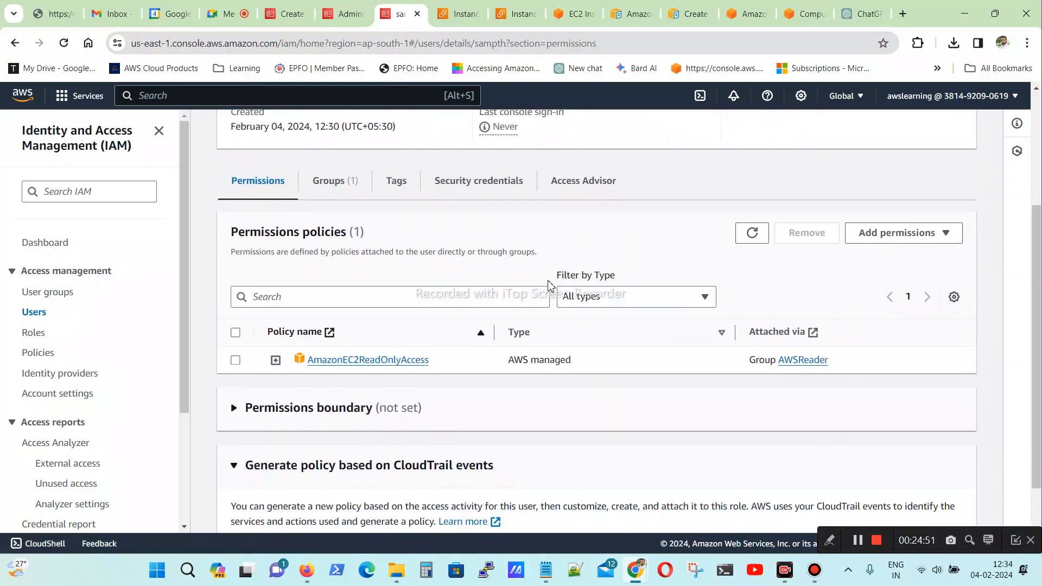
{"action": "scroll", "coordinate": [549, 271], "scroll_direction": "up", "scroll_amount": 2}
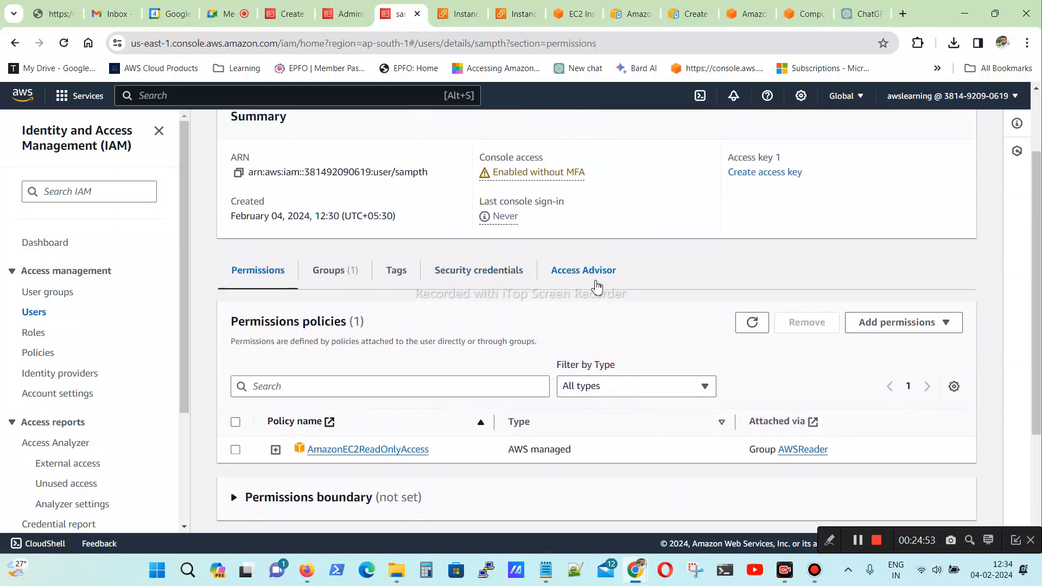
{"action": "scroll", "coordinate": [597, 285], "scroll_direction": "up", "scroll_amount": 1}
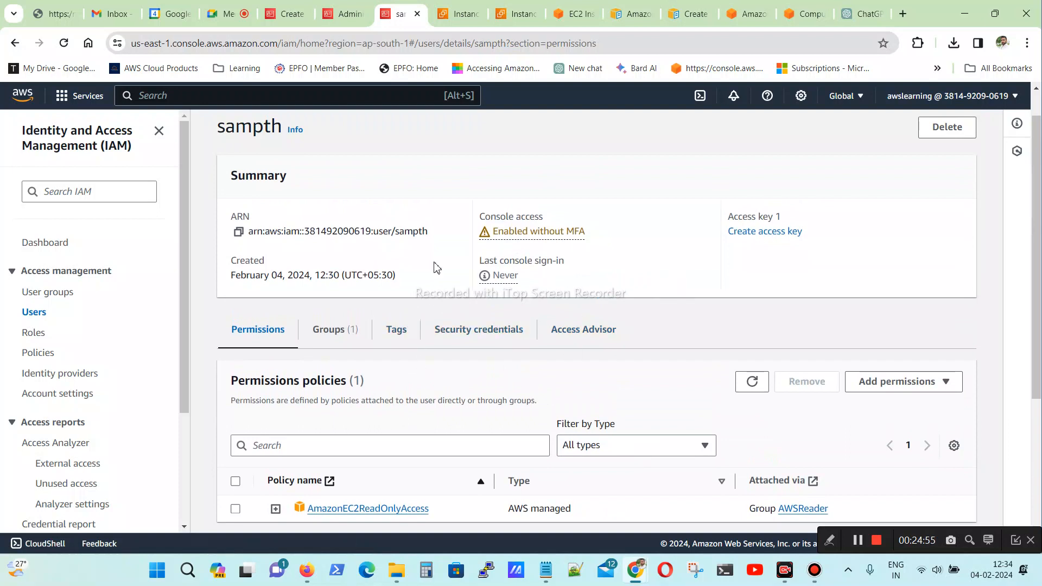
Enable MFA for sampth with Authenticator app selected, ready to enter a device name
{"action": "left_click", "coordinate": [546, 235]}
{"action": "left_click", "coordinate": [492, 335]}
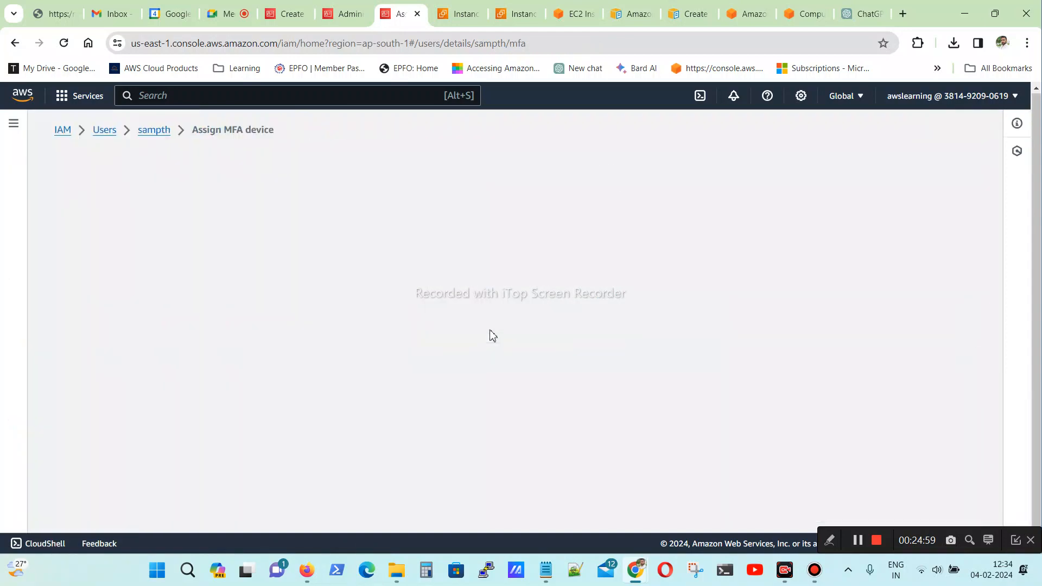
{"action": "scroll", "coordinate": [582, 356], "scroll_direction": "down", "scroll_amount": 1}
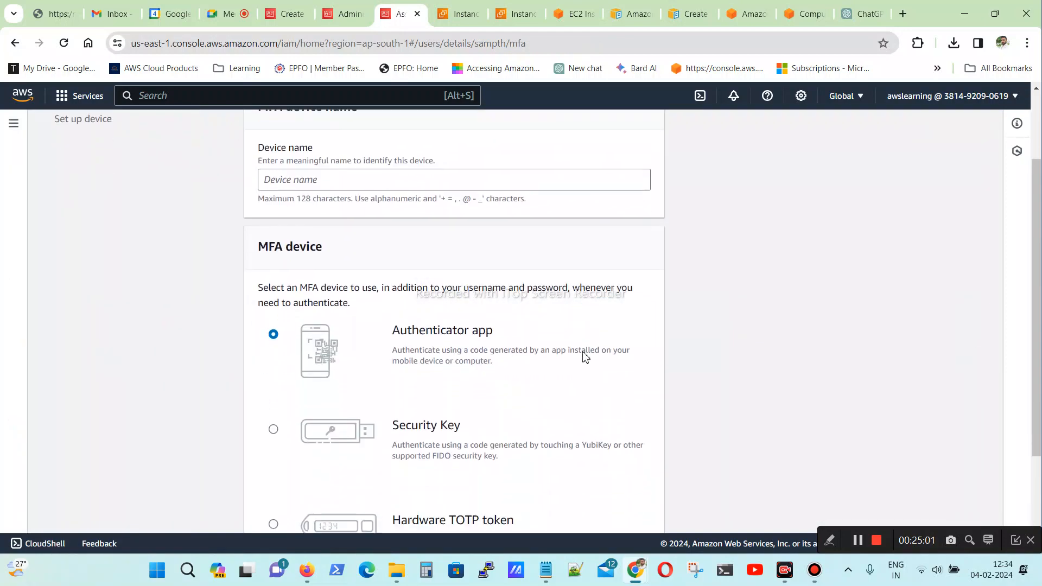
{"action": "scroll", "coordinate": [548, 294], "scroll_direction": "up", "scroll_amount": 1}
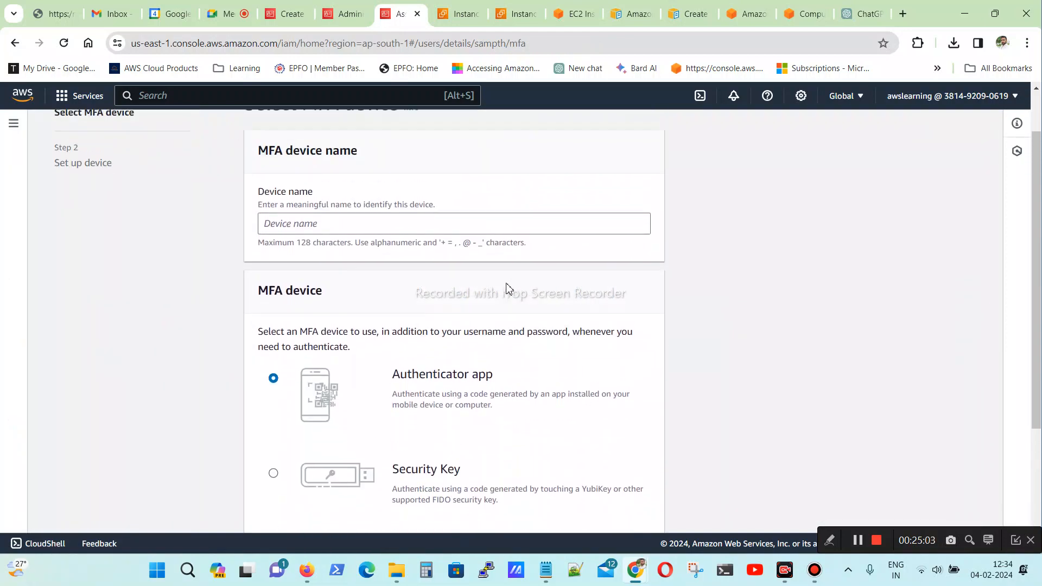
{"action": "scroll", "coordinate": [591, 413], "scroll_direction": "down", "scroll_amount": 2}
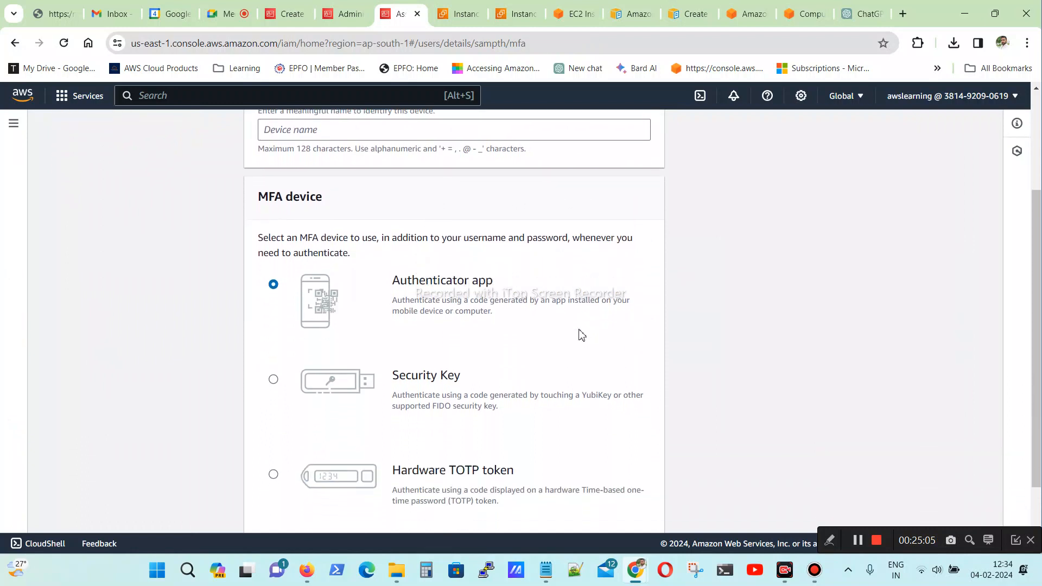
{"action": "scroll", "coordinate": [580, 334], "scroll_direction": "up", "scroll_amount": 2}
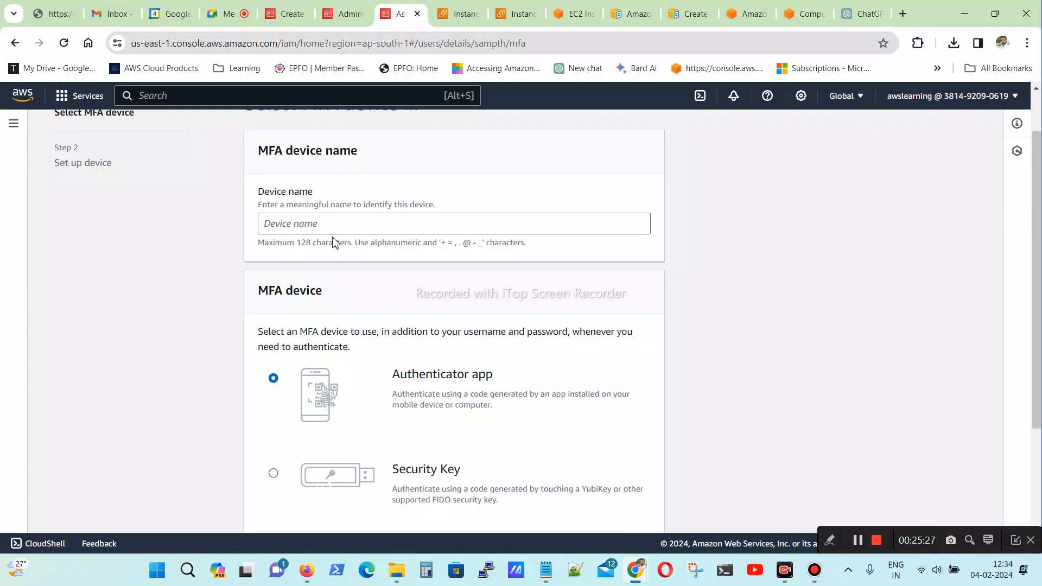
{"action": "left_click", "coordinate": [292, 228]}
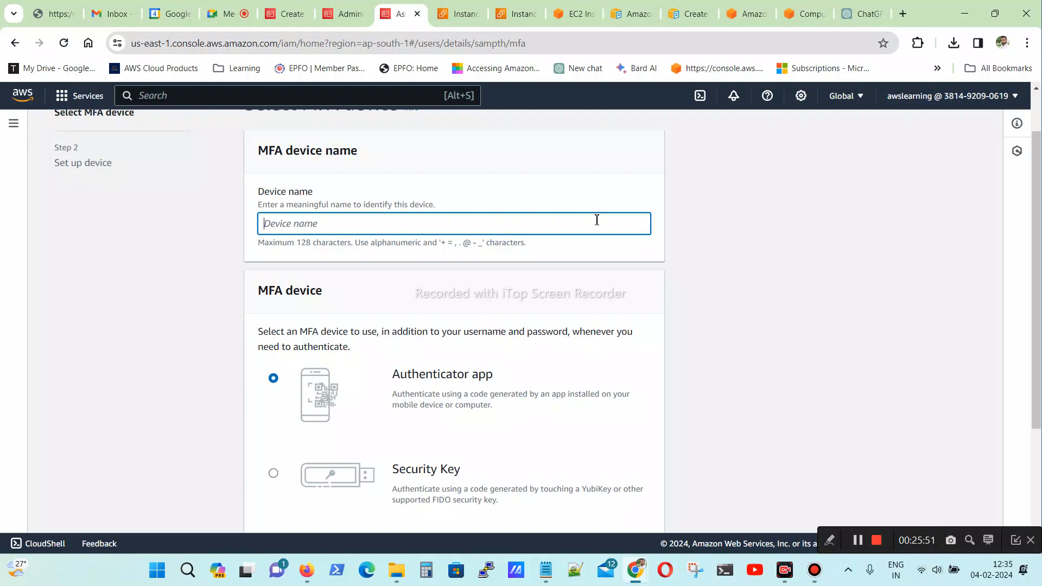
{"action": "scroll", "coordinate": [619, 494], "scroll_direction": "down", "scroll_amount": 3}
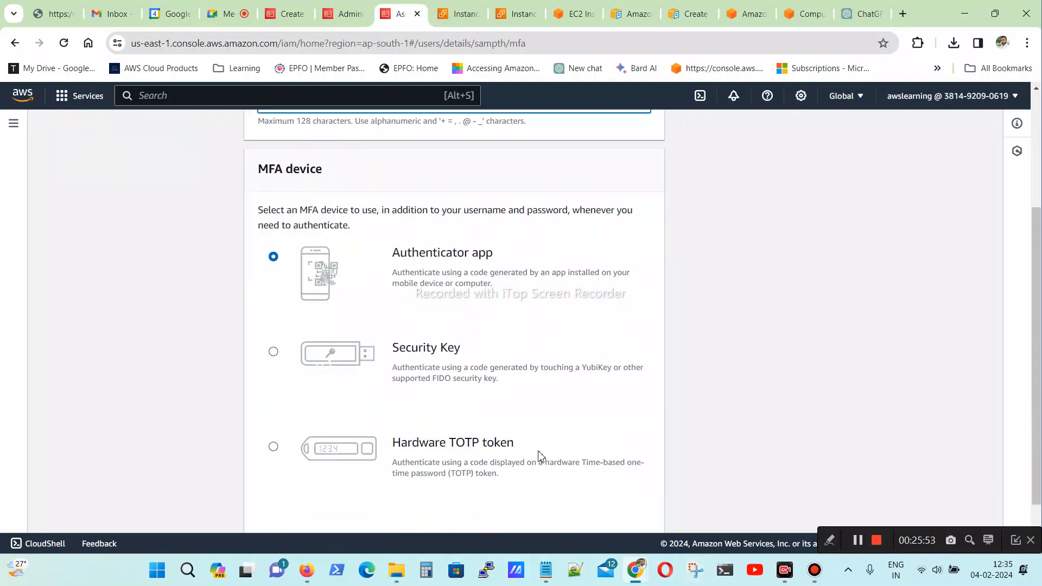
{"action": "left_click", "coordinate": [652, 507]}
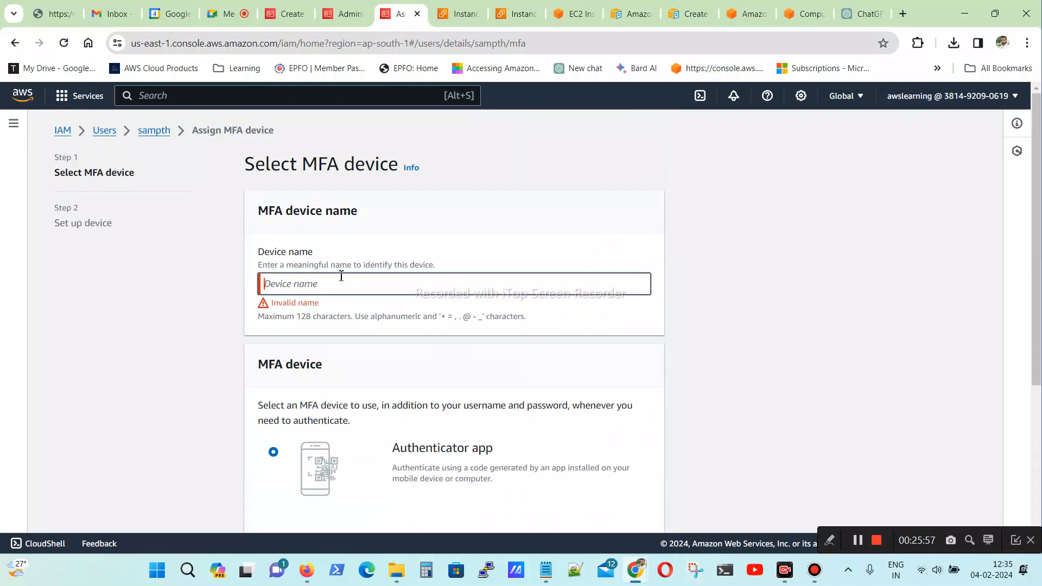
{"action": "type", "text": "awsle"}
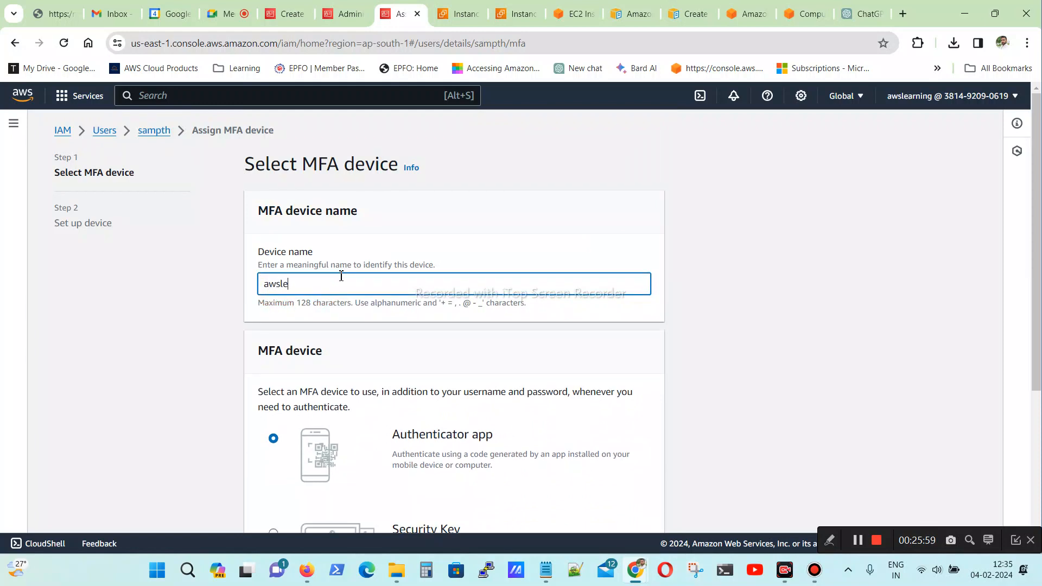
{"action": "type", "text": "arning"}
{"action": "scroll", "coordinate": [581, 396], "scroll_direction": "down", "scroll_amount": 2}
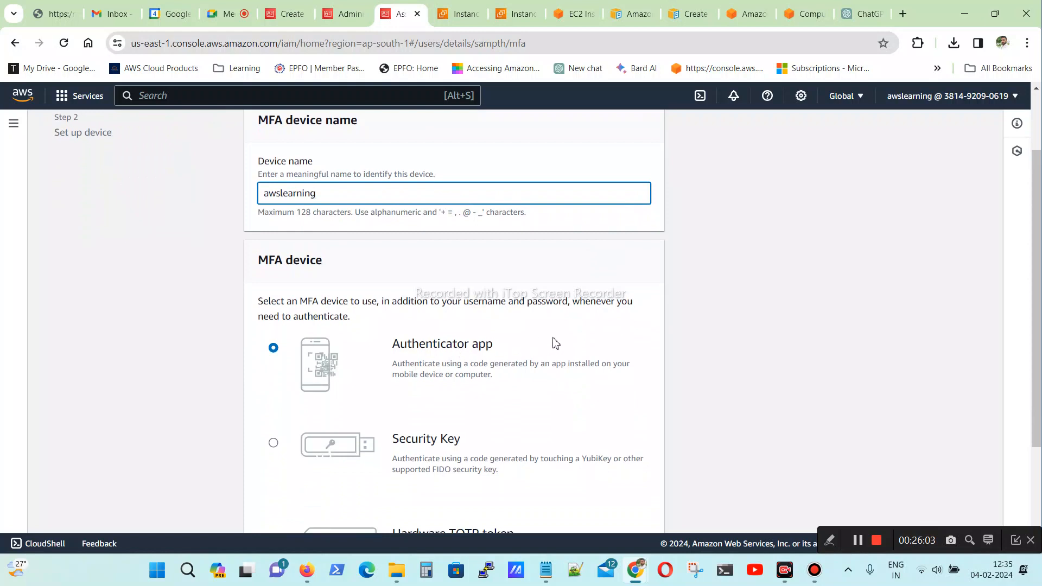
{"action": "scroll", "coordinate": [558, 343], "scroll_direction": "down", "scroll_amount": 1}
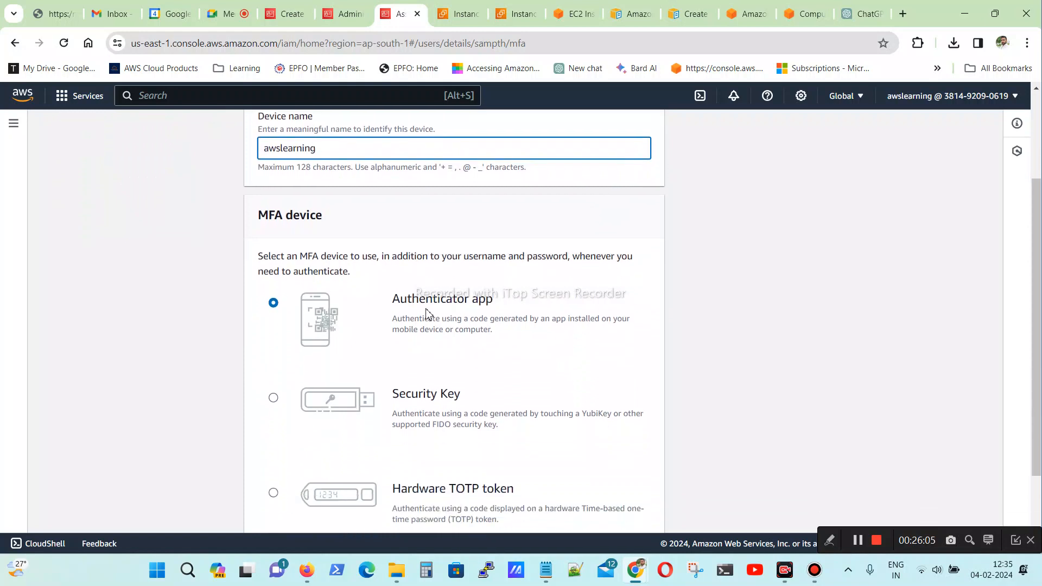
{"action": "scroll", "coordinate": [529, 316], "scroll_direction": "down", "scroll_amount": 2}
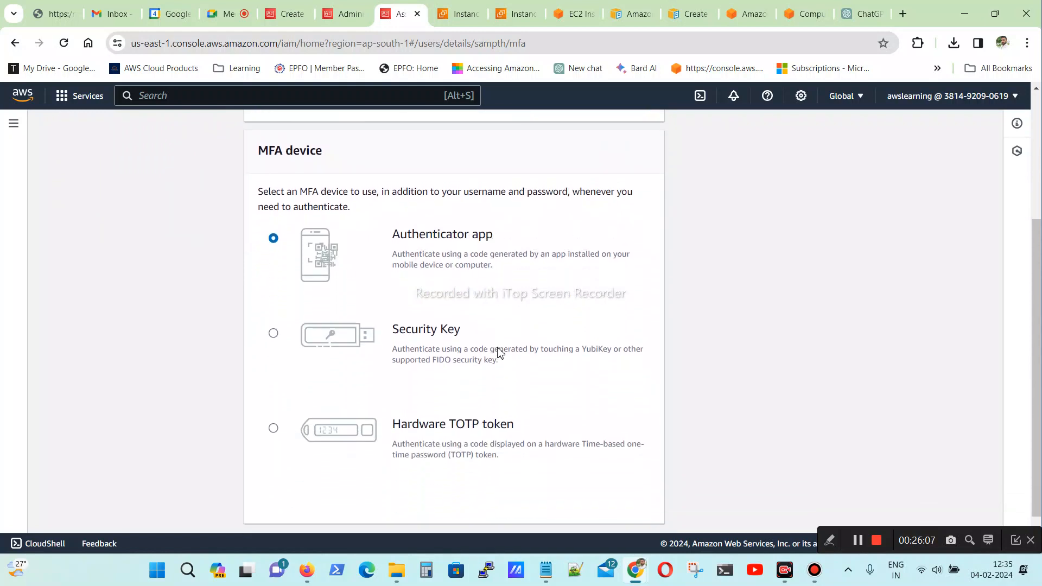
{"action": "scroll", "coordinate": [526, 295], "scroll_direction": "down", "scroll_amount": 1}
{"action": "scroll", "coordinate": [515, 273], "scroll_direction": "up", "scroll_amount": 3}
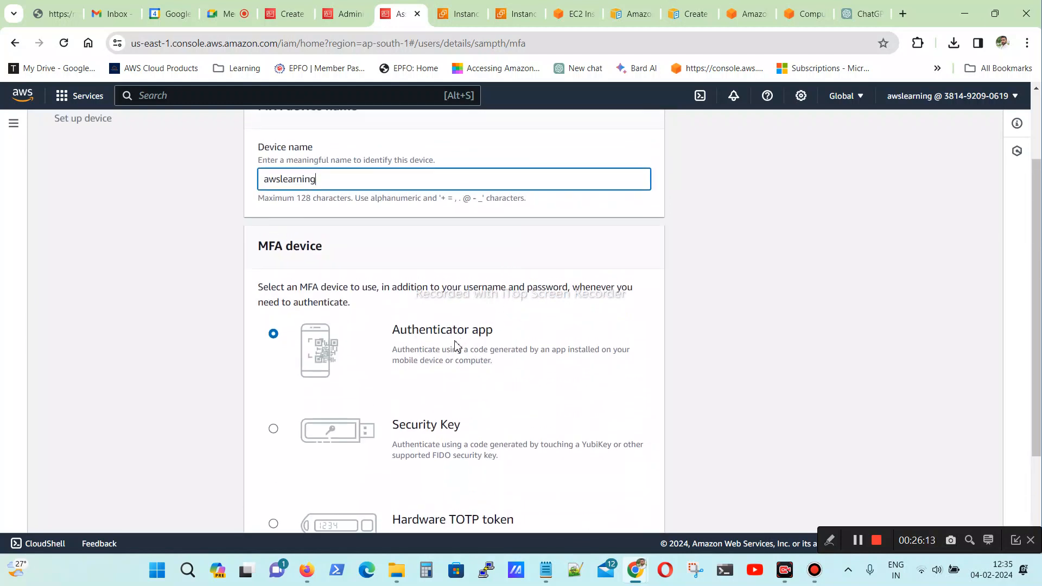
{"action": "scroll", "coordinate": [484, 332], "scroll_direction": "down", "scroll_amount": 1}
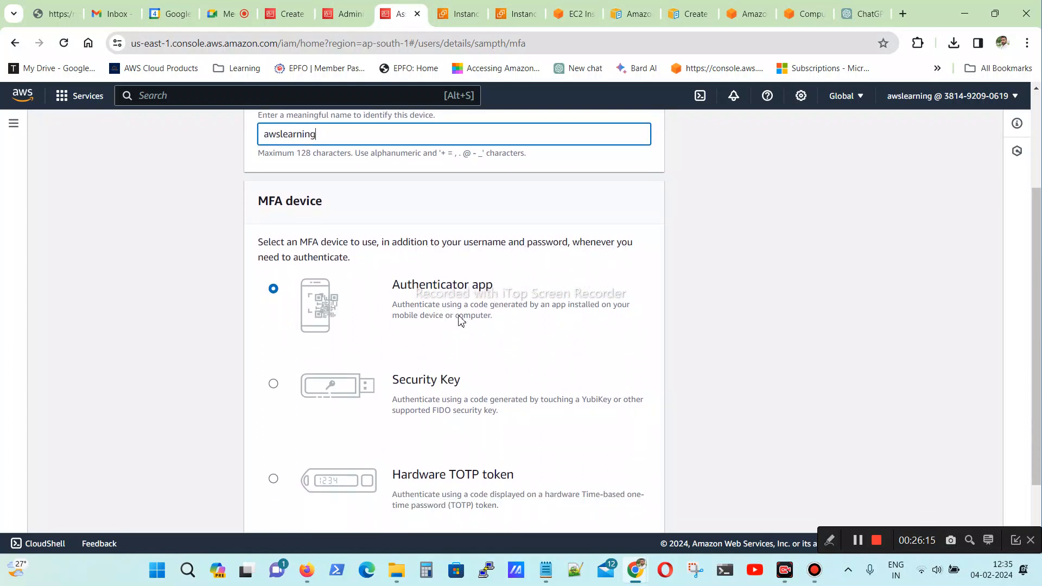
{"action": "scroll", "coordinate": [460, 320], "scroll_direction": "down", "scroll_amount": 2}
Advance to the Set up device step and show the authenticator app QR code
{"action": "left_click", "coordinate": [640, 507]}
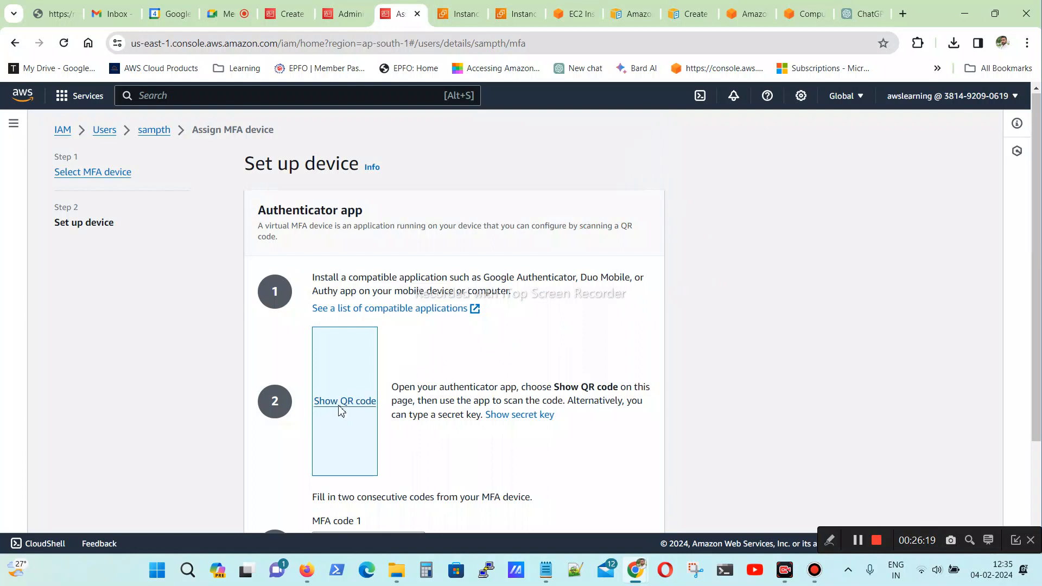
{"action": "left_click", "coordinate": [340, 407]}
{"action": "scroll", "coordinate": [467, 445], "scroll_direction": "down", "scroll_amount": 1}
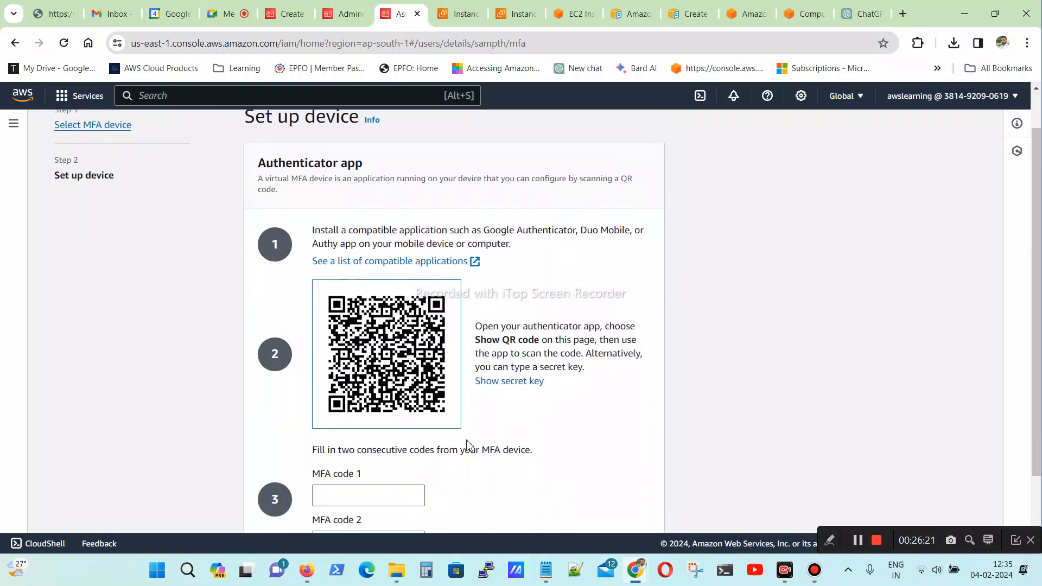
{"action": "scroll", "coordinate": [542, 373], "scroll_direction": "down", "scroll_amount": 1}
{"action": "scroll", "coordinate": [541, 372], "scroll_direction": "up", "scroll_amount": 2}
{"action": "scroll", "coordinate": [566, 410], "scroll_direction": "down", "scroll_amount": 2}
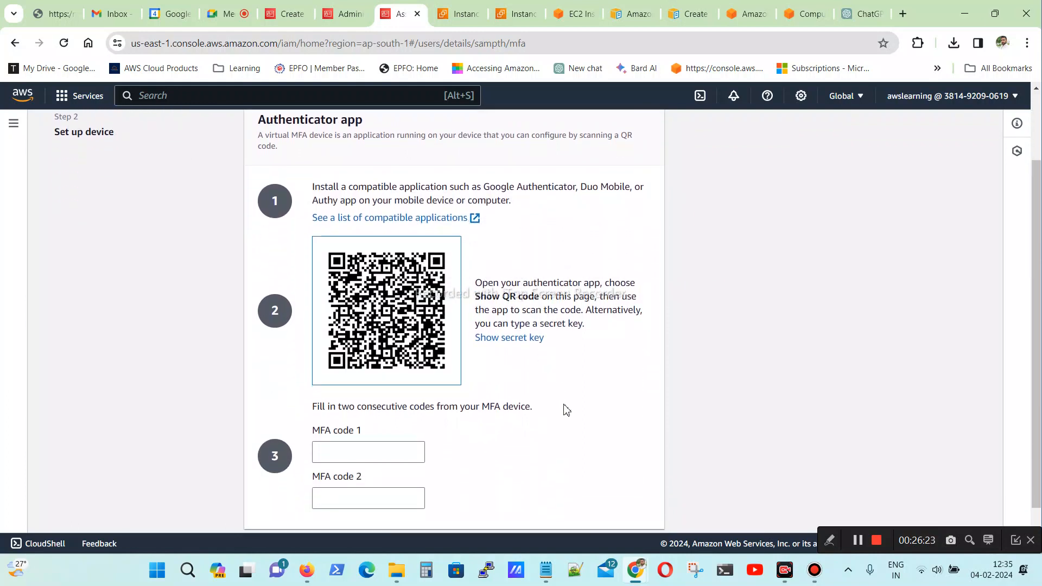
Enter the two consecutive authenticator codes in the MFA code 1 and MFA code 2 fields
{"action": "left_click", "coordinate": [363, 443]}
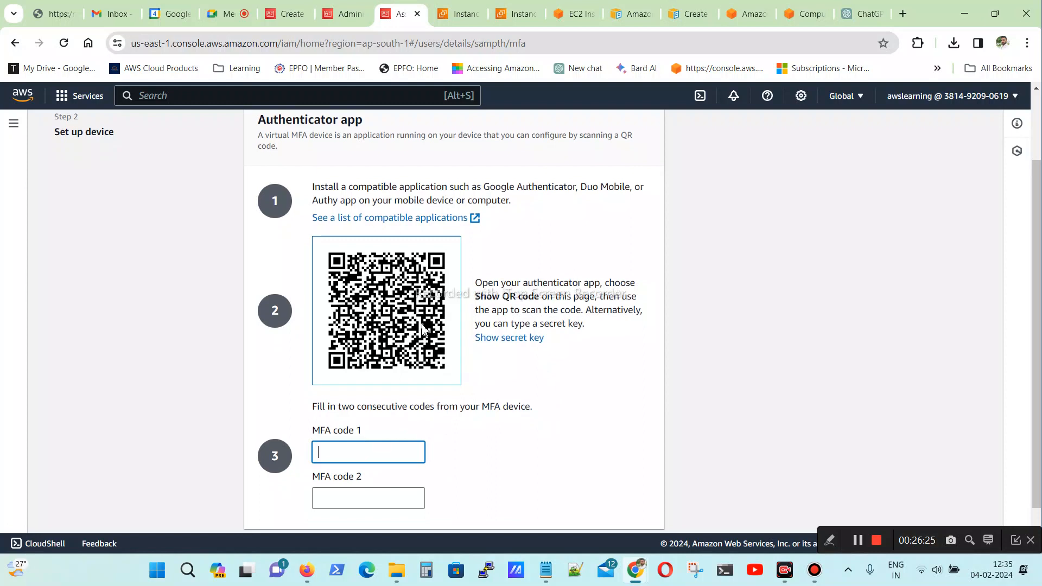
{"action": "scroll", "coordinate": [495, 412], "scroll_direction": "down", "scroll_amount": 1}
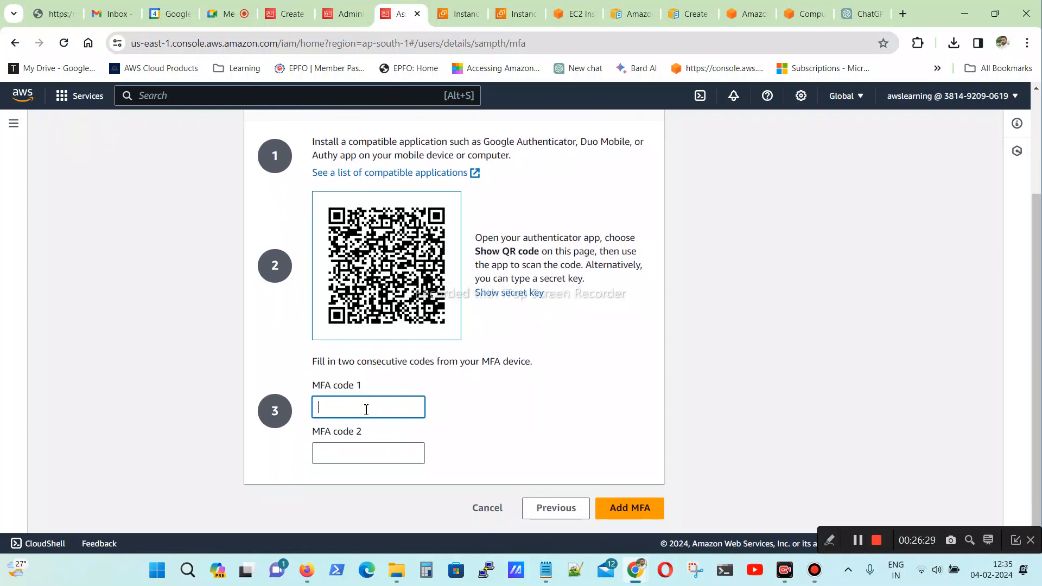
{"action": "left_click", "coordinate": [477, 394]}
{"action": "left_click", "coordinate": [338, 461]}
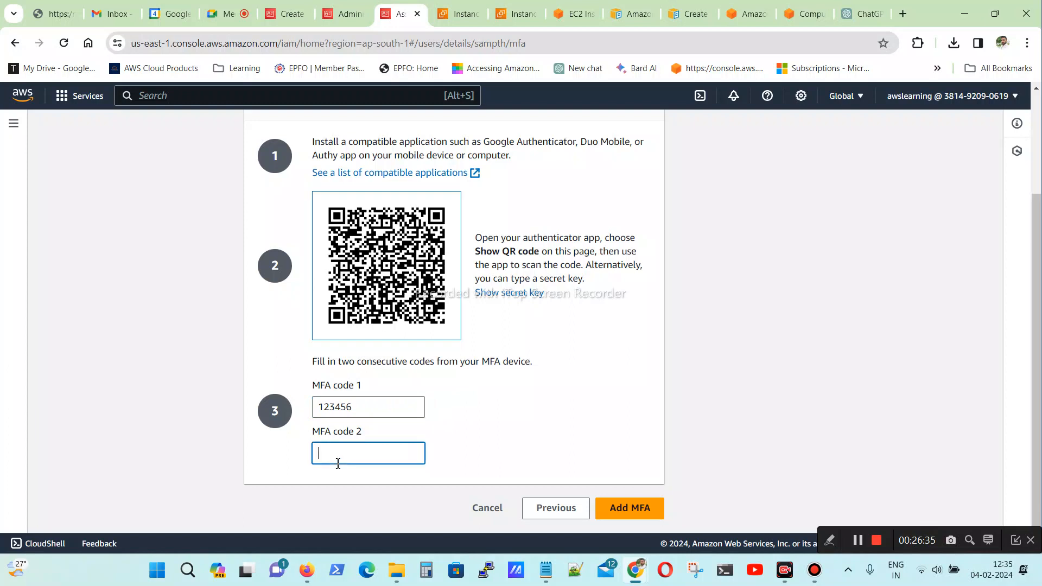
{"action": "scroll", "coordinate": [655, 328], "scroll_direction": "up", "scroll_amount": 1}
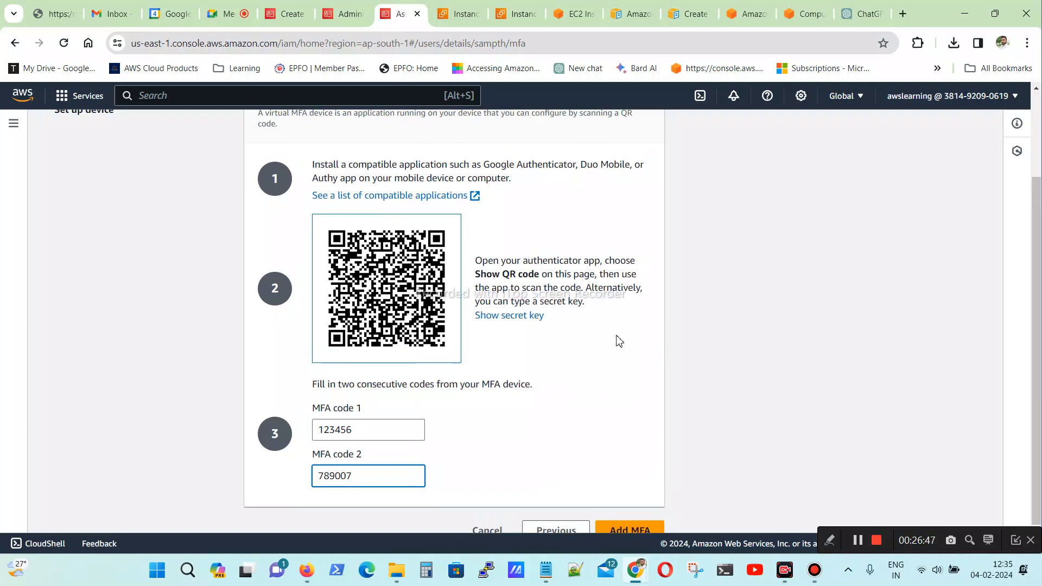
{"action": "scroll", "coordinate": [566, 222], "scroll_direction": "up", "scroll_amount": 2}
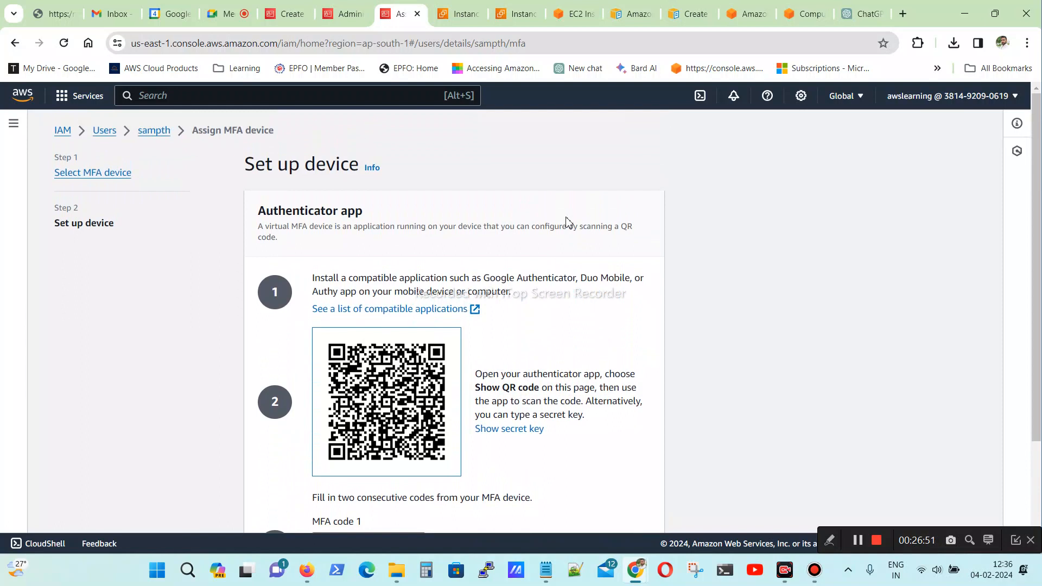
{"action": "scroll", "coordinate": [566, 221], "scroll_direction": "down", "scroll_amount": 3}
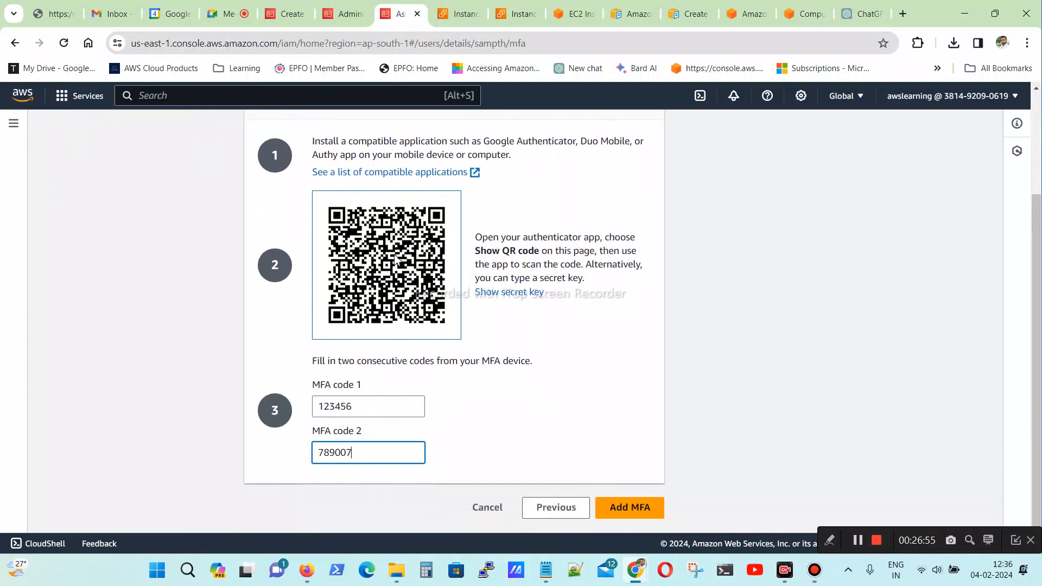
{"action": "scroll", "coordinate": [421, 274], "scroll_direction": "up", "scroll_amount": 3}
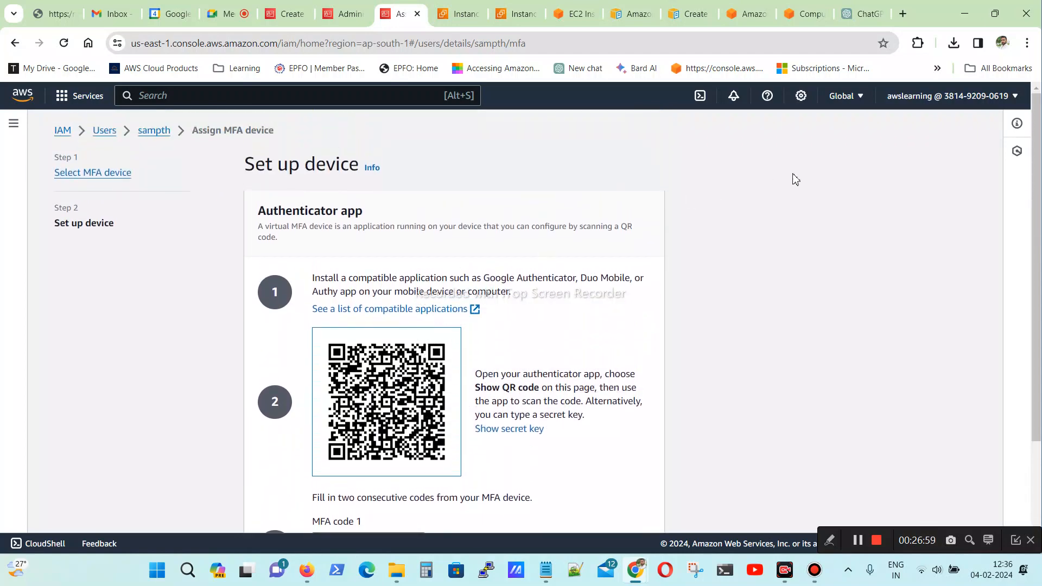
Abandon the pending MFA setup and open the awslearning user's details from the Users list
{"action": "left_click", "coordinate": [64, 132]}
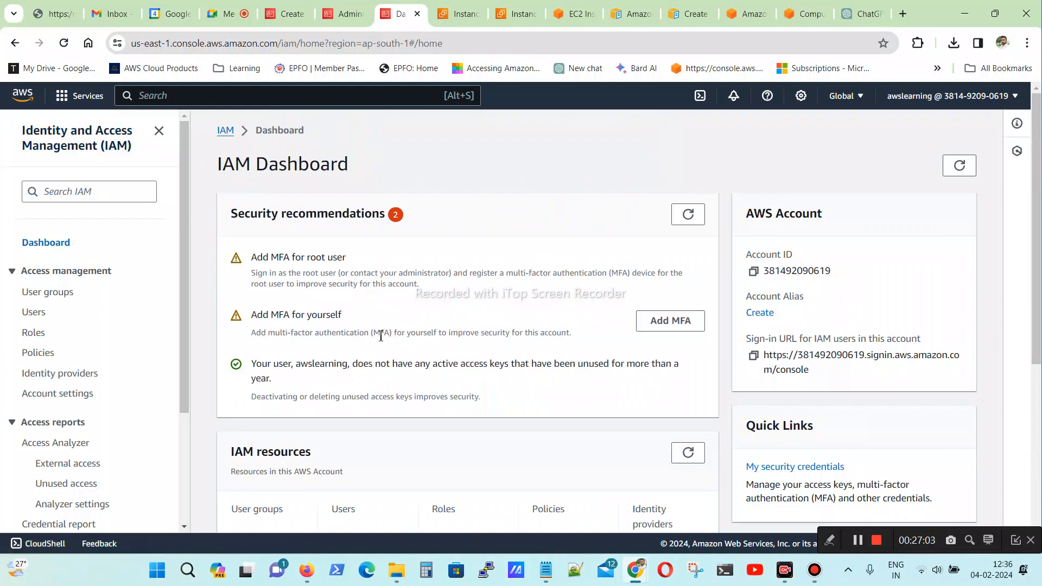
{"action": "scroll", "coordinate": [398, 359], "scroll_direction": "down", "scroll_amount": 2}
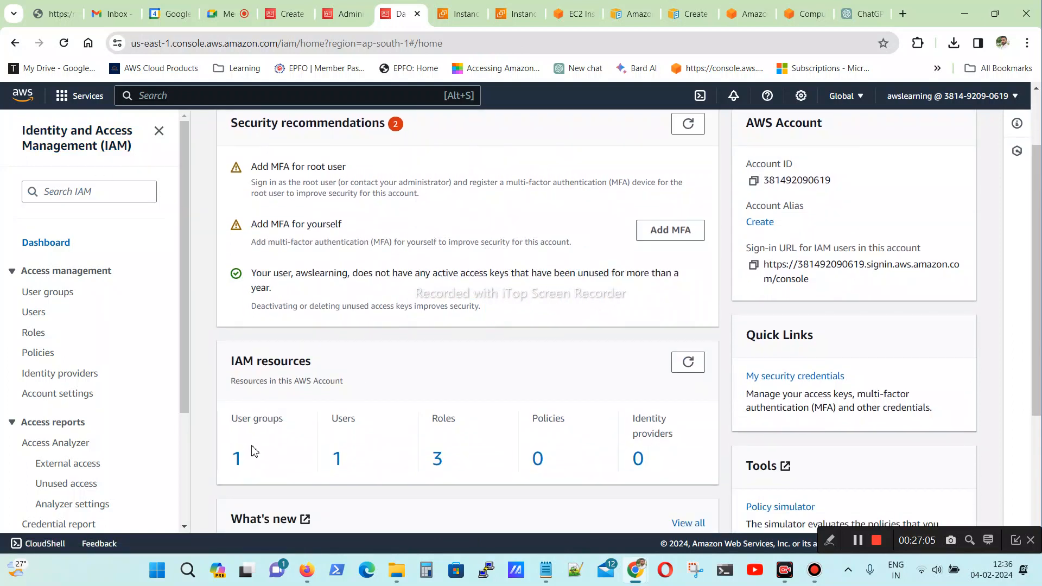
{"action": "left_click", "coordinate": [336, 467]}
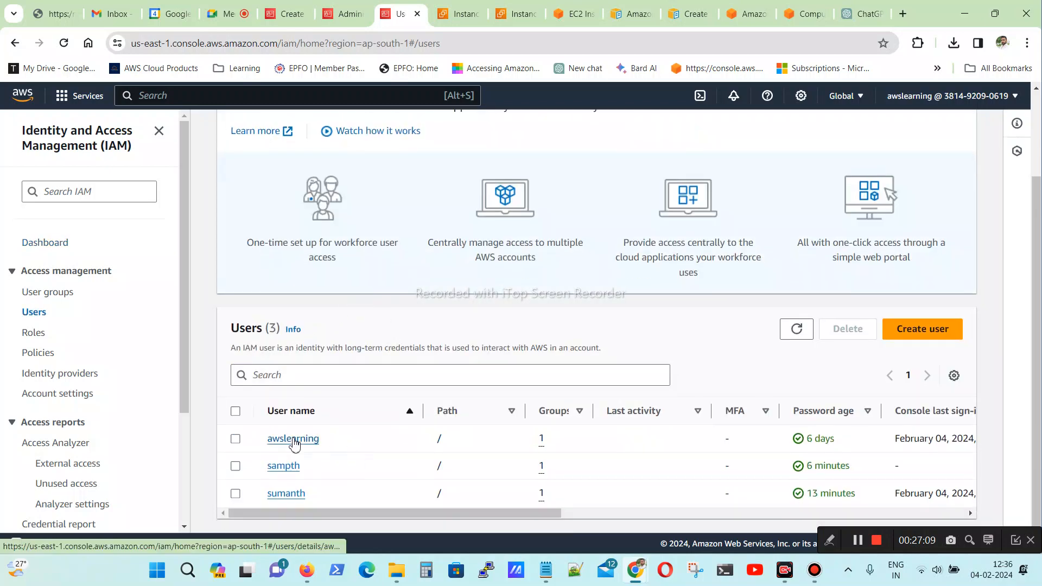
{"action": "left_click", "coordinate": [294, 440]}
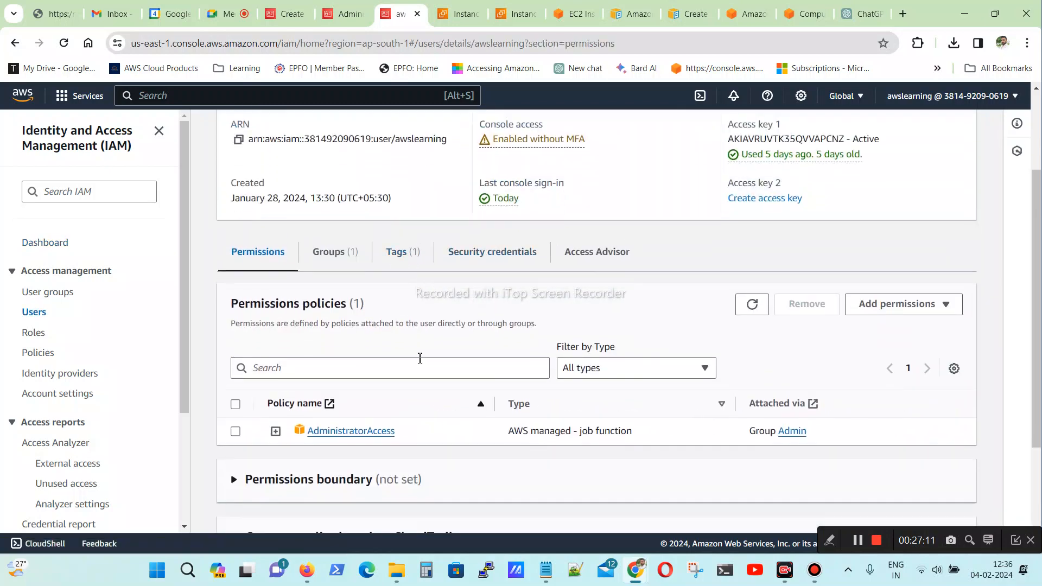
{"action": "scroll", "coordinate": [412, 304], "scroll_direction": "down", "scroll_amount": 1}
{"action": "scroll", "coordinate": [347, 309], "scroll_direction": "up", "scroll_amount": 3}
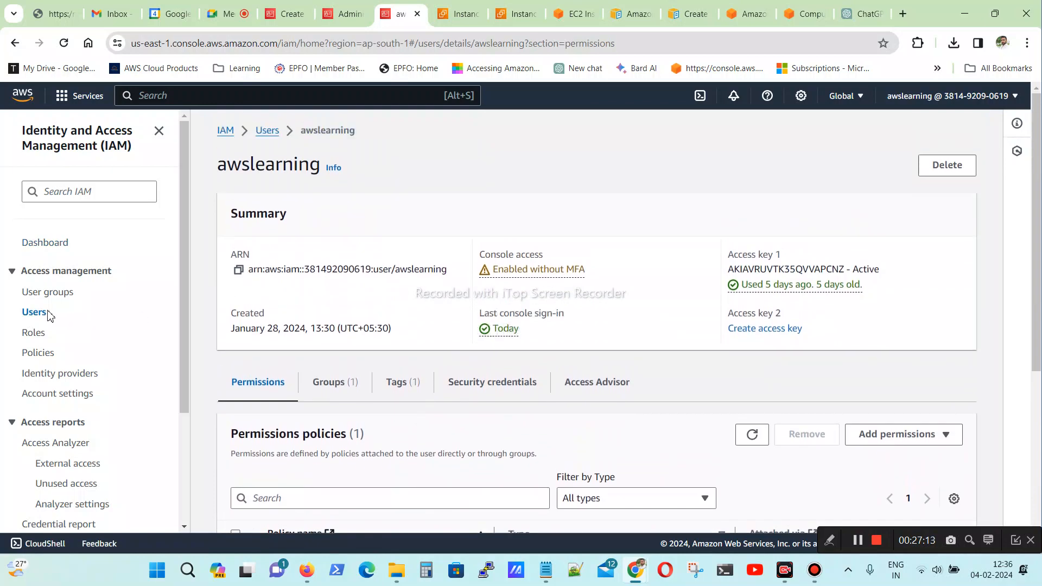
Reopen awslearning and choose Enable MFA from its 'Enabled without MFA' console access status
{"action": "left_click", "coordinate": [31, 313]}
{"action": "scroll", "coordinate": [421, 410], "scroll_direction": "down", "scroll_amount": 2}
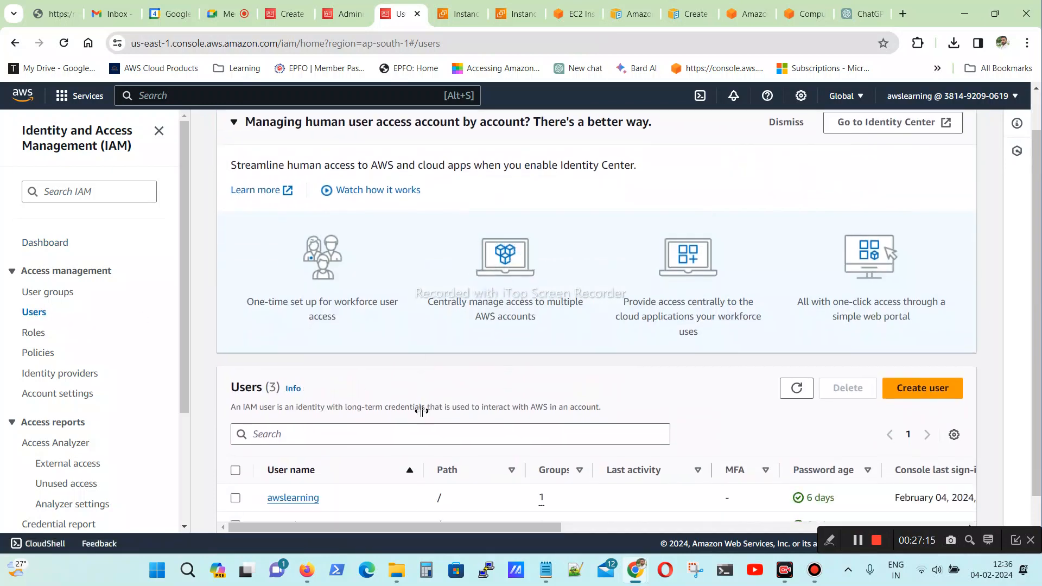
{"action": "left_click", "coordinate": [293, 440]}
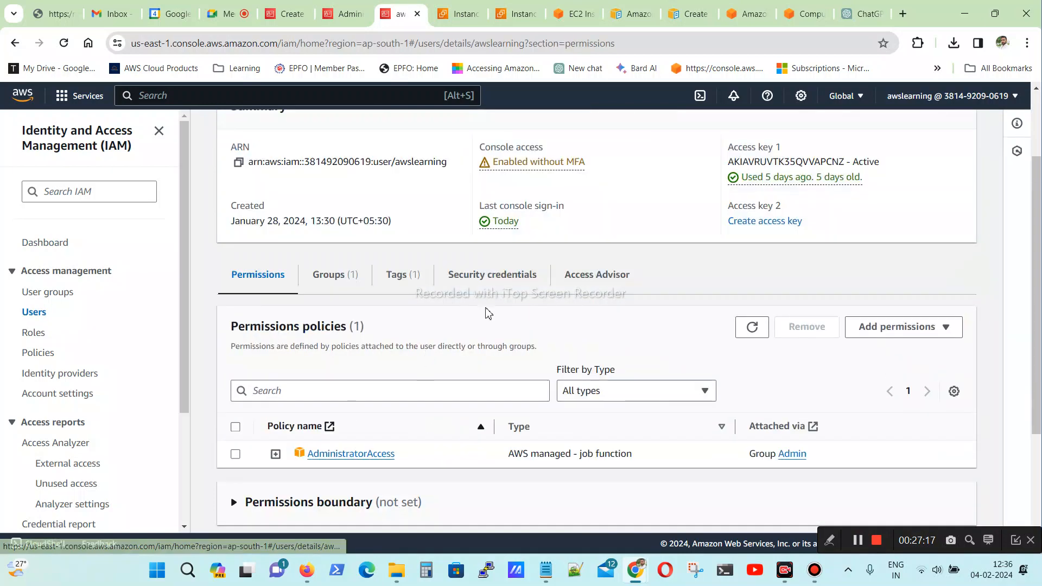
{"action": "scroll", "coordinate": [456, 344], "scroll_direction": "up", "scroll_amount": 3}
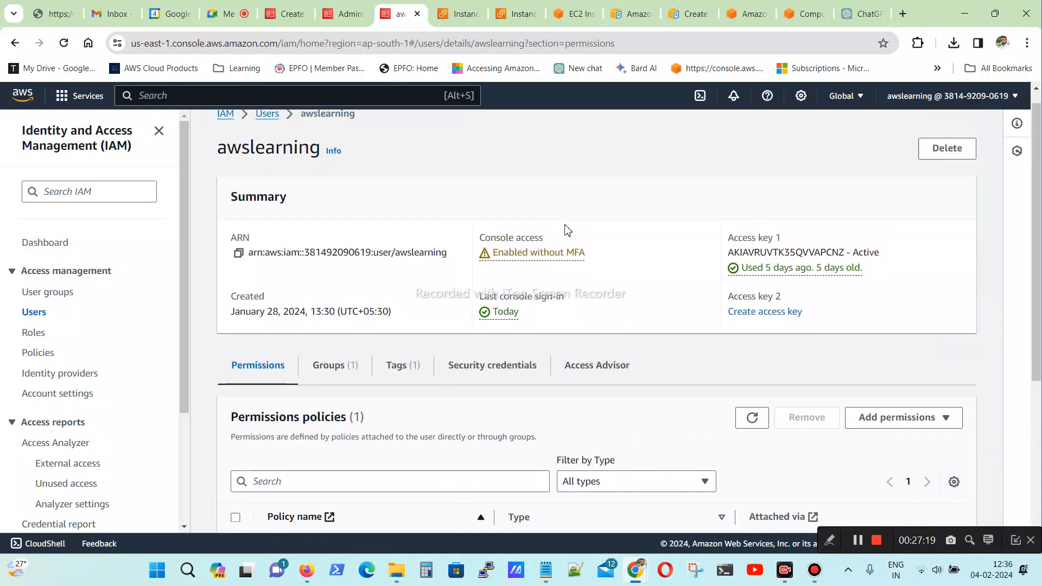
{"action": "left_click", "coordinate": [559, 253]}
{"action": "left_click", "coordinate": [496, 345]}
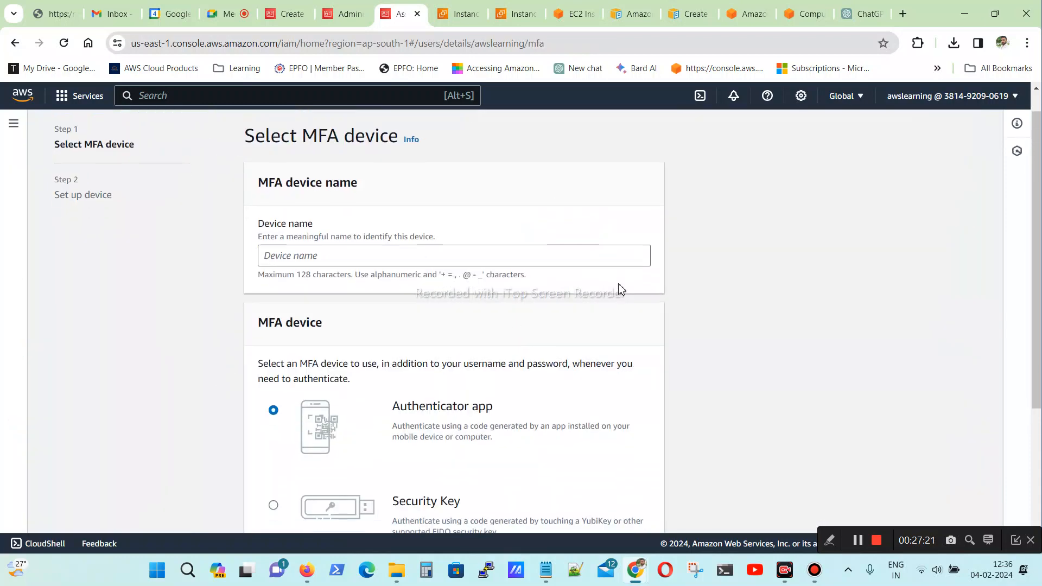
{"action": "scroll", "coordinate": [637, 293], "scroll_direction": "down", "scroll_amount": 3}
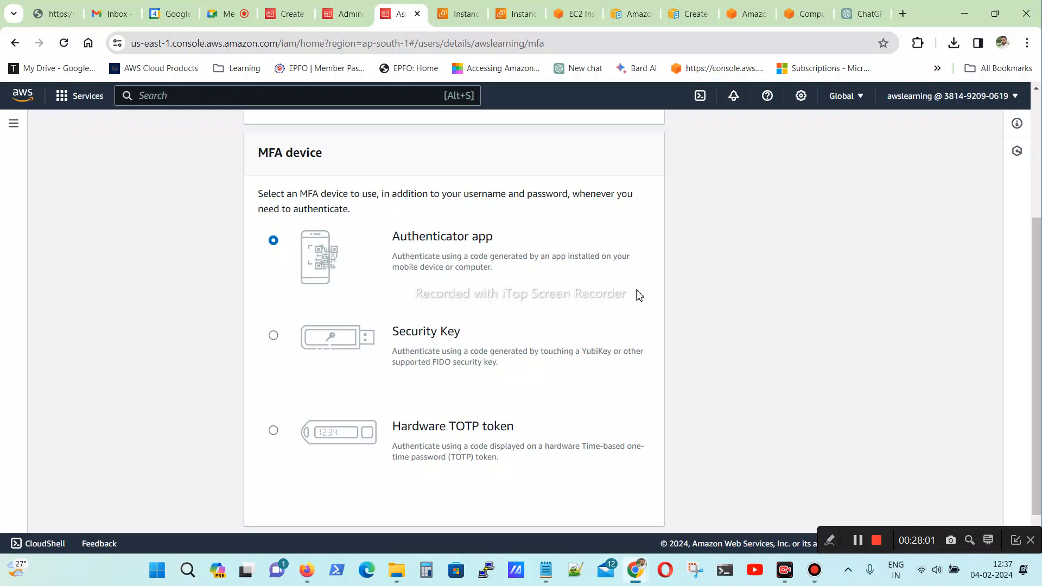
Name the authenticator-app MFA device 'awstraining' and continue to the device setup step
{"action": "scroll", "coordinate": [335, 279], "scroll_direction": "up", "scroll_amount": 1}
{"action": "left_click", "coordinate": [349, 152]}
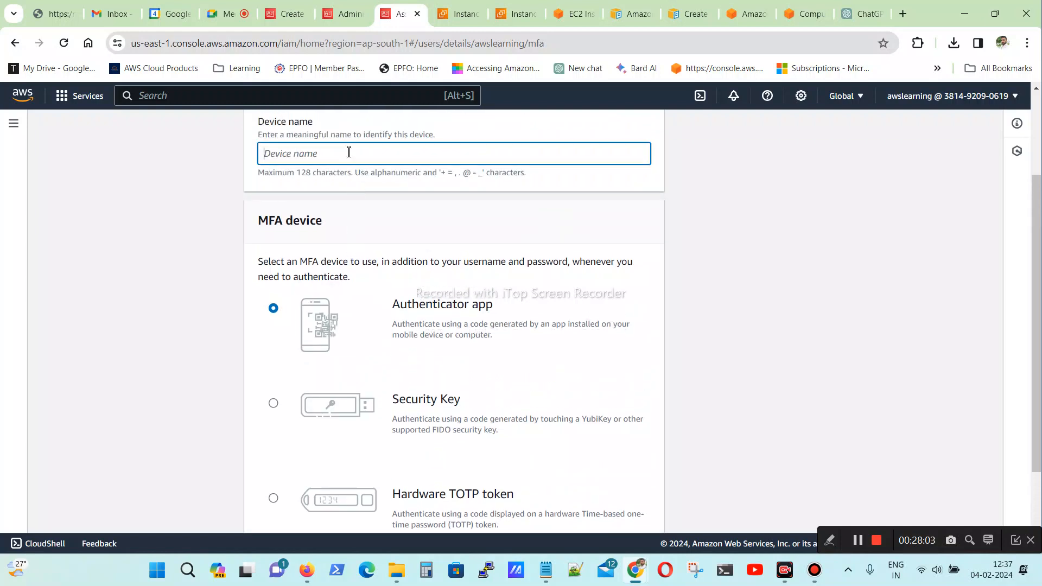
{"action": "type", "text": "awstraining"}
{"action": "scroll", "coordinate": [465, 309], "scroll_direction": "down", "scroll_amount": 2}
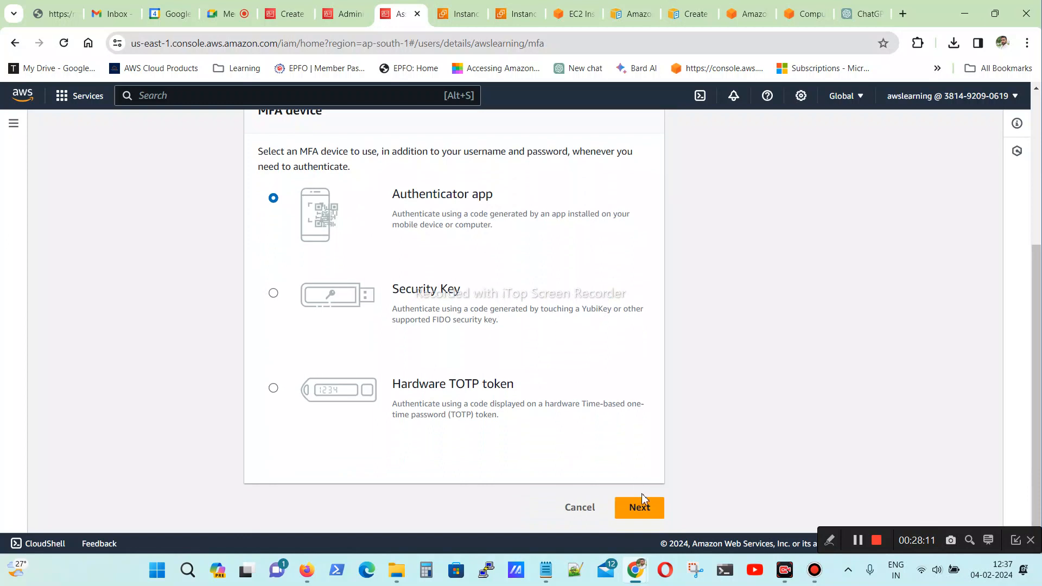
{"action": "left_click", "coordinate": [653, 509]}
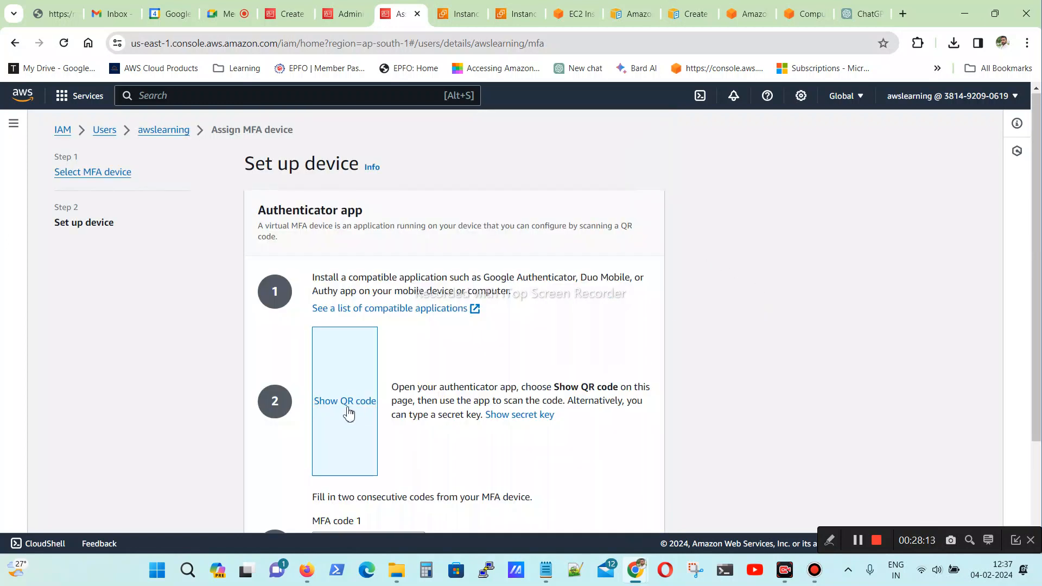
Show the QR code, enter two consecutive authenticator codes, and add the MFA device
{"action": "left_click", "coordinate": [347, 410]}
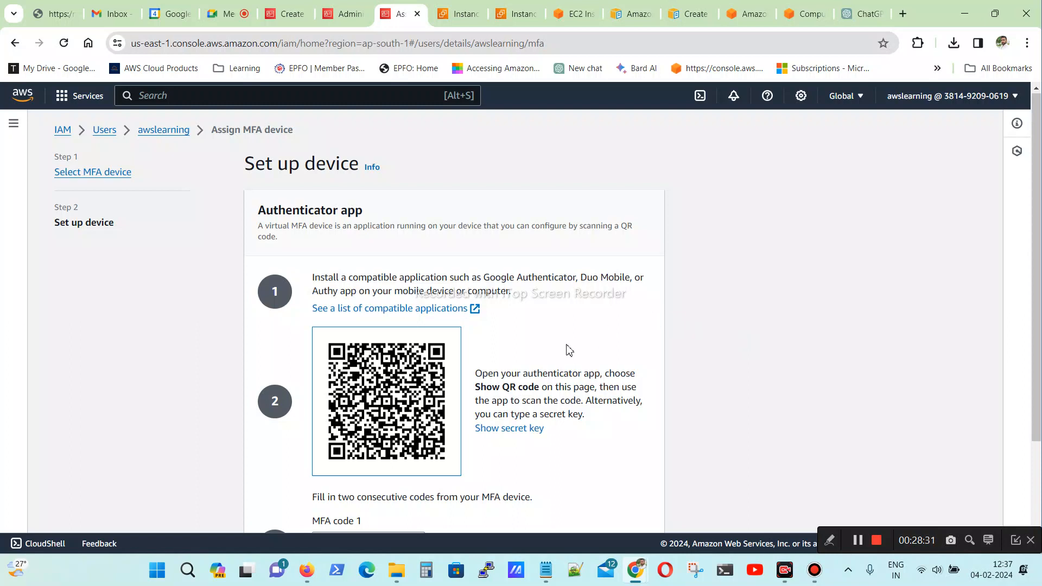
{"action": "scroll", "coordinate": [569, 350], "scroll_direction": "down", "scroll_amount": 2}
{"action": "scroll", "coordinate": [568, 350], "scroll_direction": "down", "scroll_amount": 1}
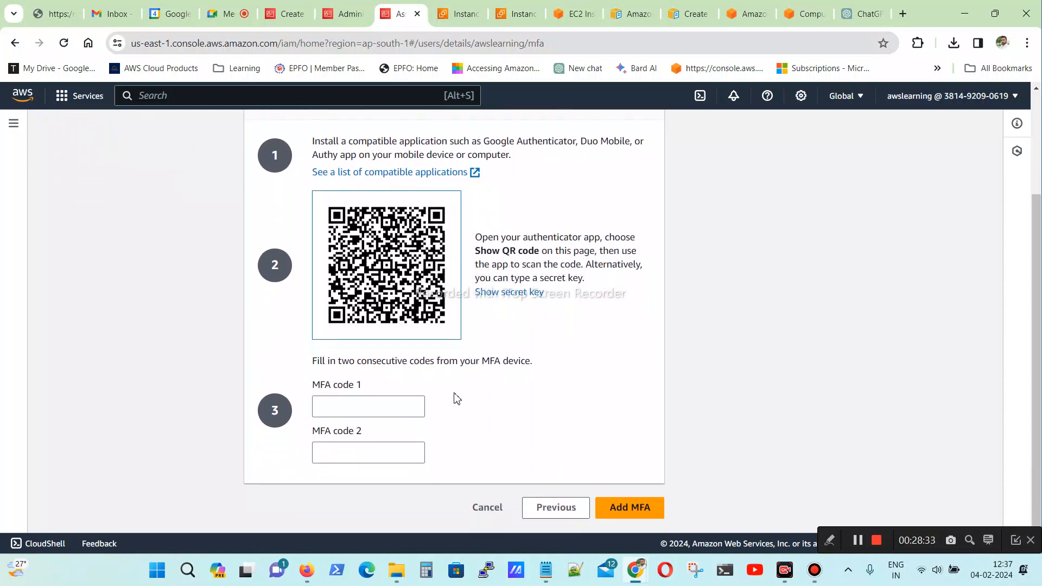
{"action": "left_click", "coordinate": [412, 406]}
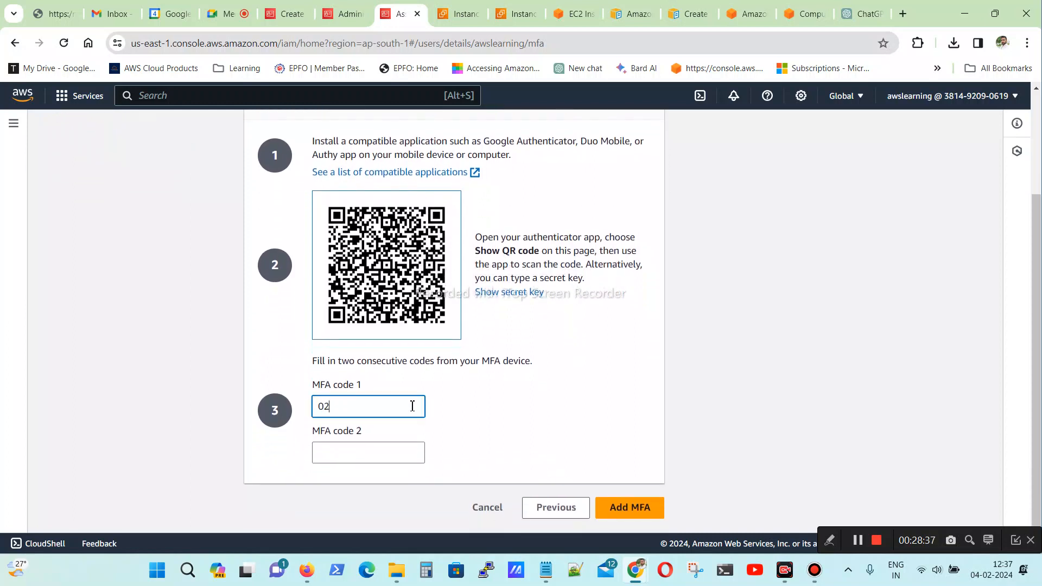
{"action": "left_click", "coordinate": [412, 447]}
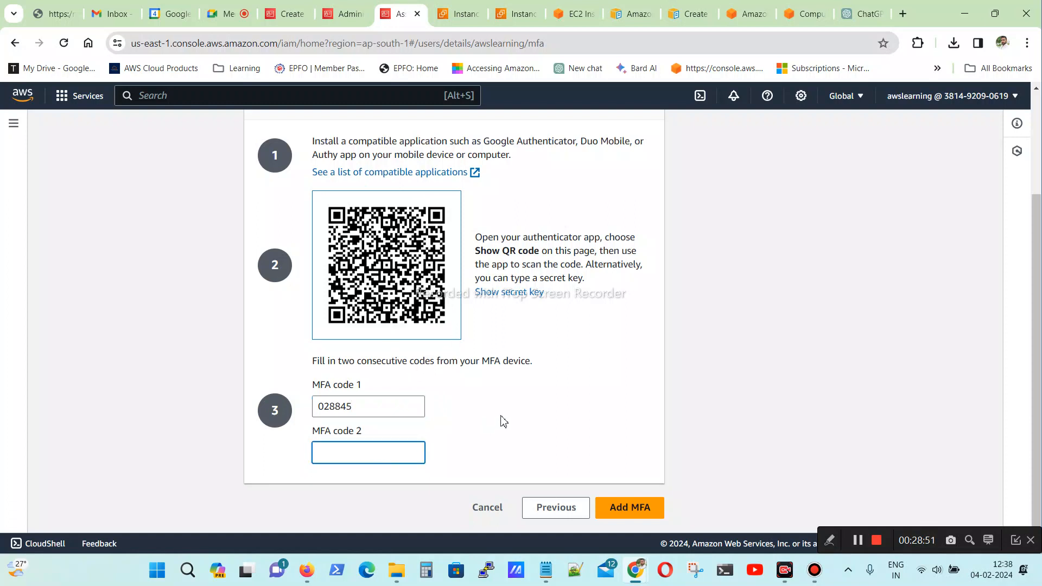
{"action": "left_click", "coordinate": [634, 514]}
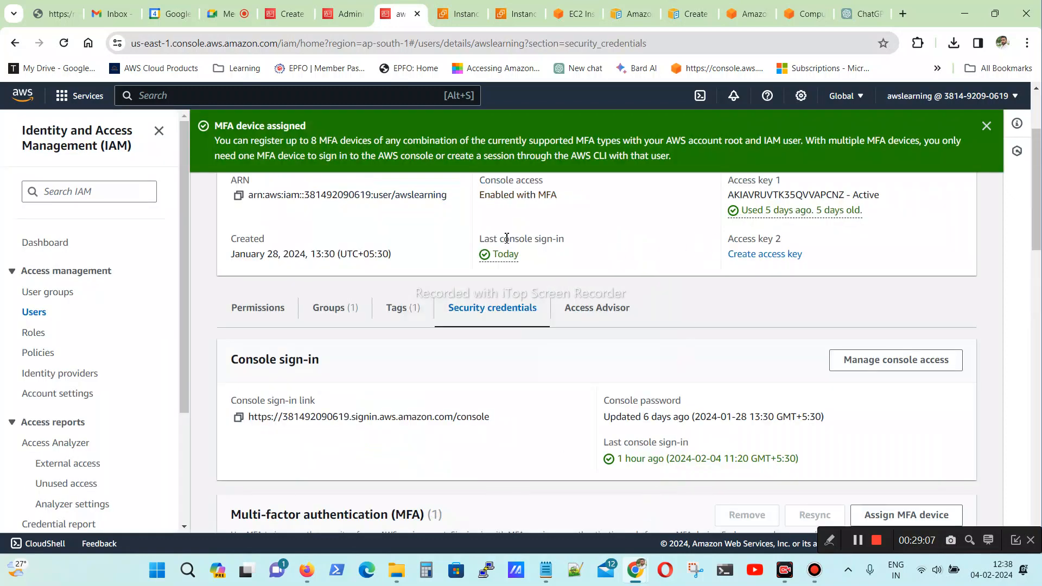
Dismiss the MFA-assigned banner, sign out from the account menu, and choose Log back in
{"action": "left_click", "coordinate": [986, 125]}
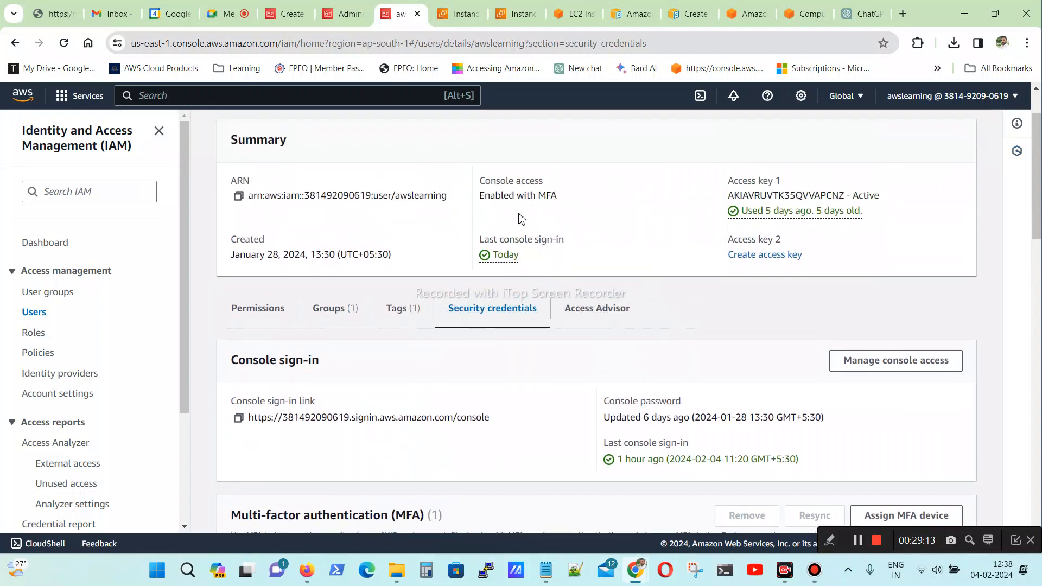
{"action": "left_click", "coordinate": [955, 96]}
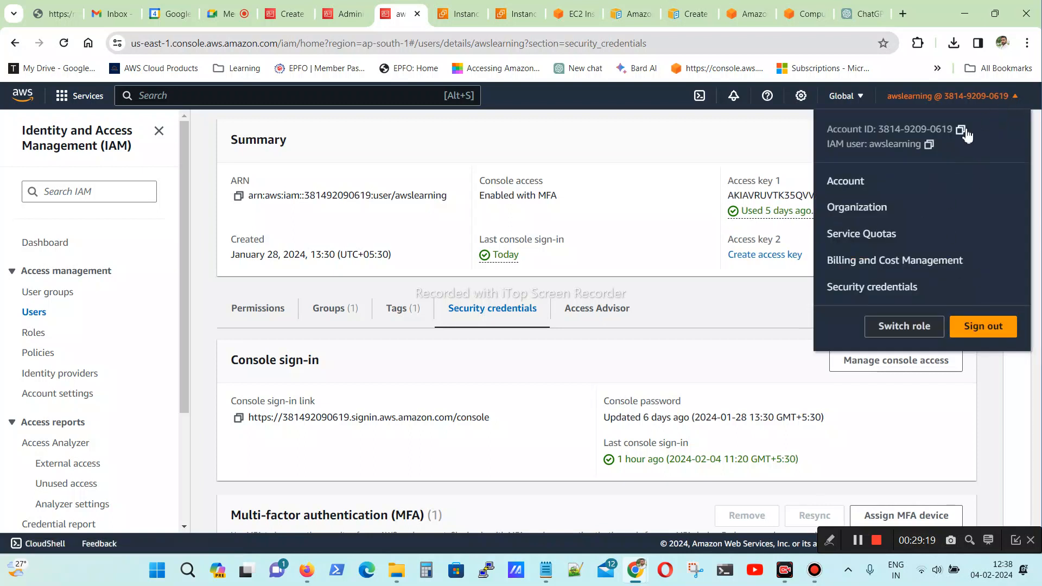
{"action": "left_click", "coordinate": [978, 324]}
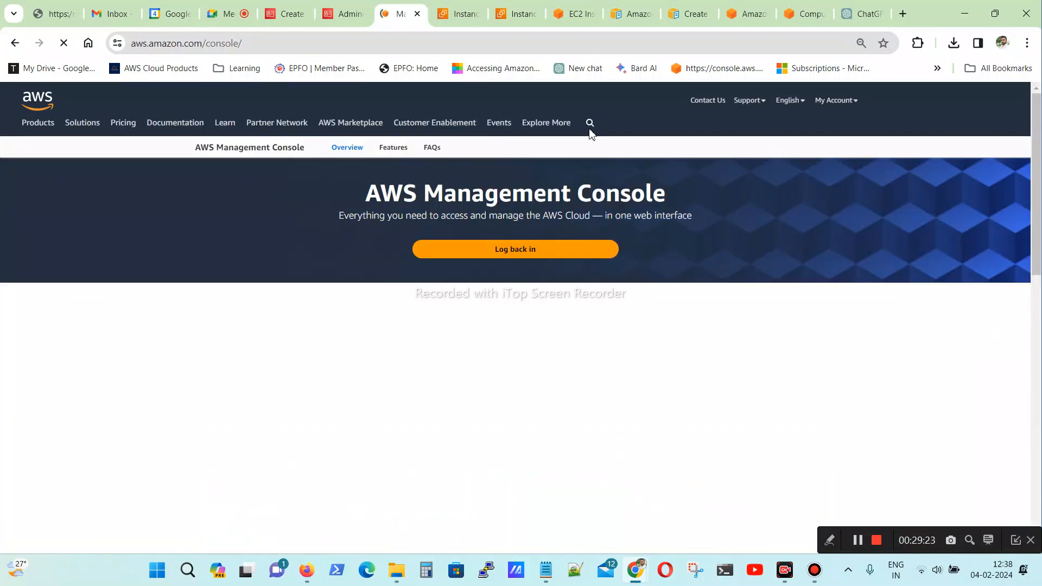
{"action": "left_click", "coordinate": [553, 250]}
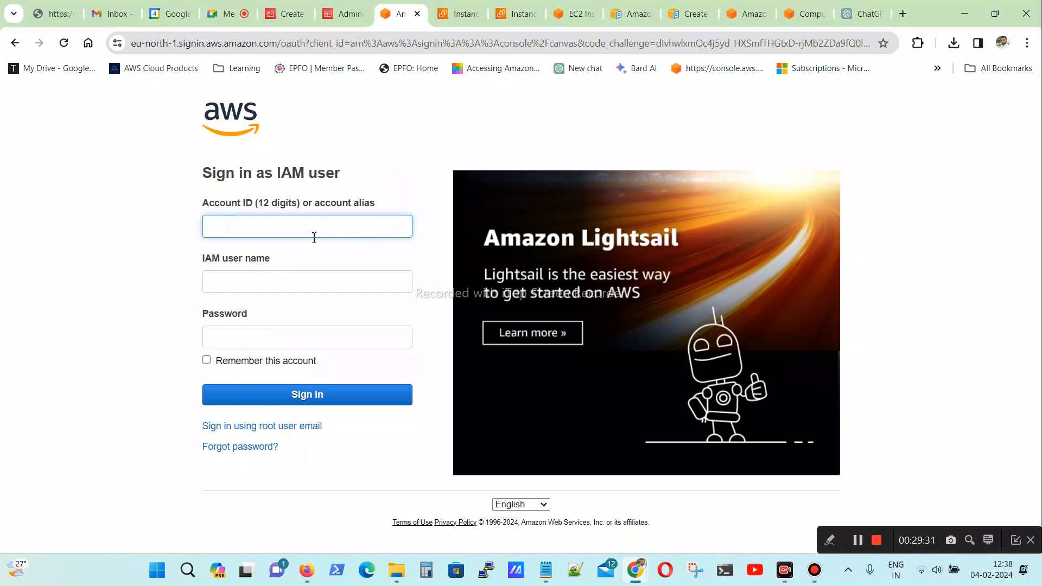
Sign in as IAM user awslearning using the pasted account ID, password, and MFA code
{"action": "left_click", "coordinate": [314, 237]}
{"action": "right_click", "coordinate": [312, 226]}
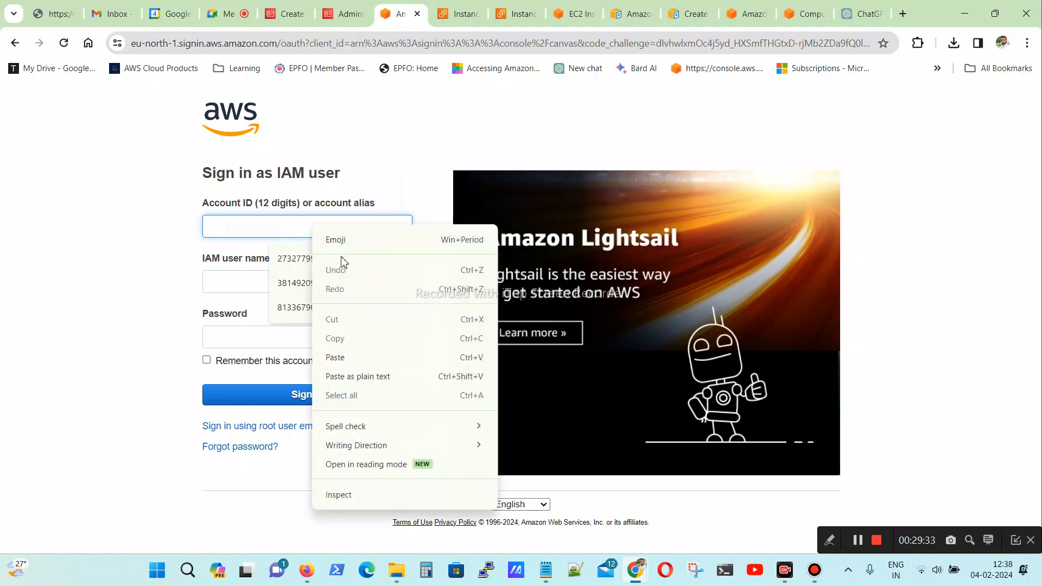
{"action": "left_click", "coordinate": [354, 359]}
{"action": "left_click", "coordinate": [280, 285]}
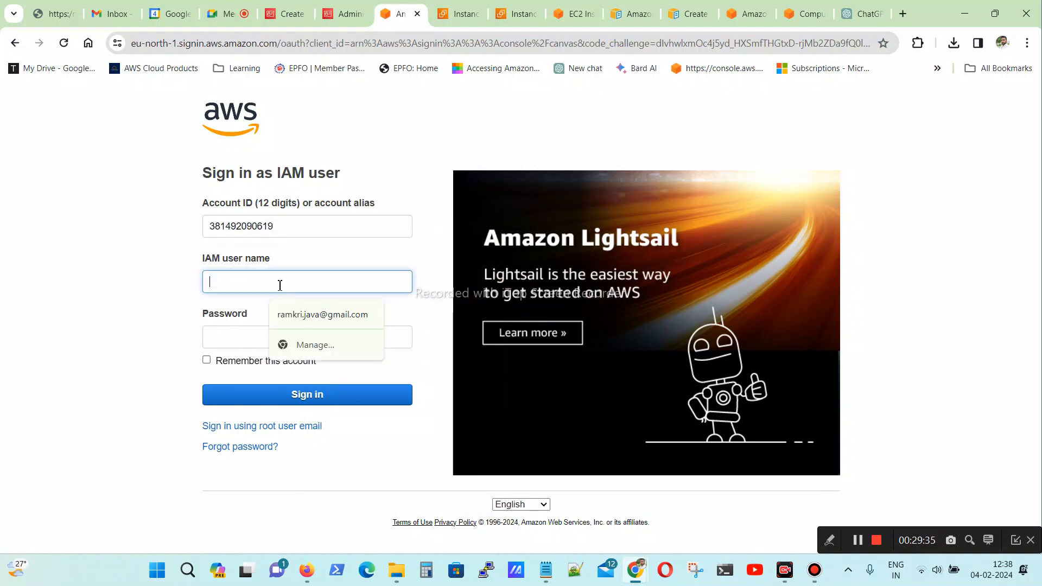
{"action": "type", "text": "aw"}
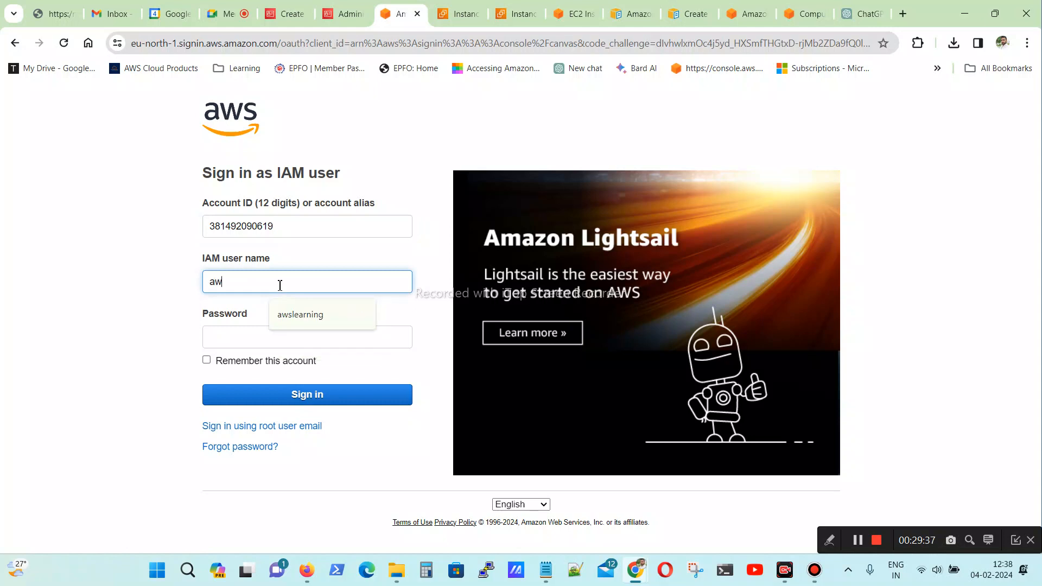
{"action": "type", "text": "slearning"}
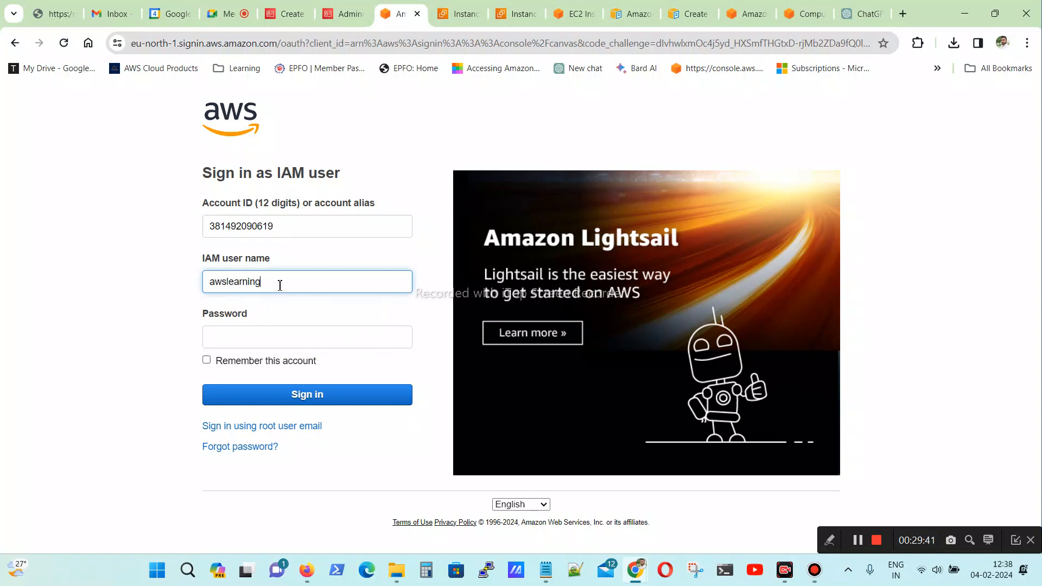
{"action": "left_click", "coordinate": [225, 346]}
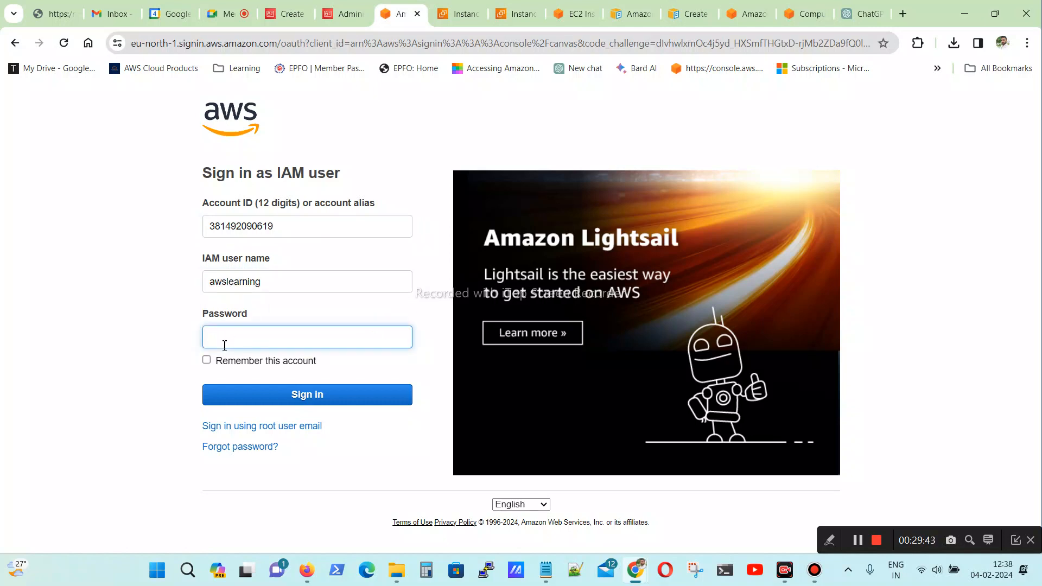
{"action": "type", "text": "•••••••••"}
{"action": "left_click", "coordinate": [276, 397]}
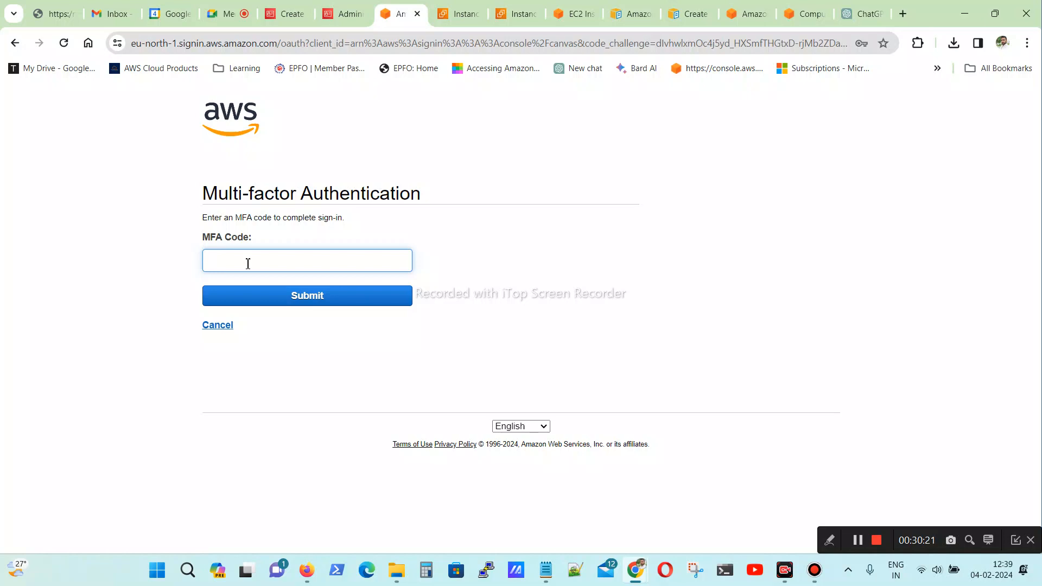
{"action": "left_click", "coordinate": [298, 302]}
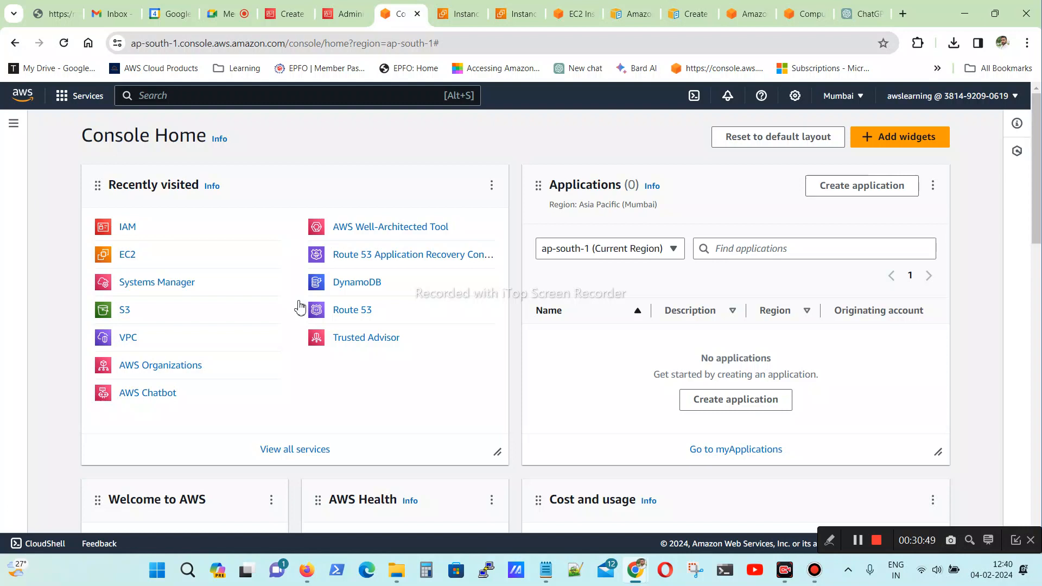
Open the MFA-enabled awslearning user's details from the IAM dashboard's Users list
{"action": "left_click", "coordinate": [128, 229]}
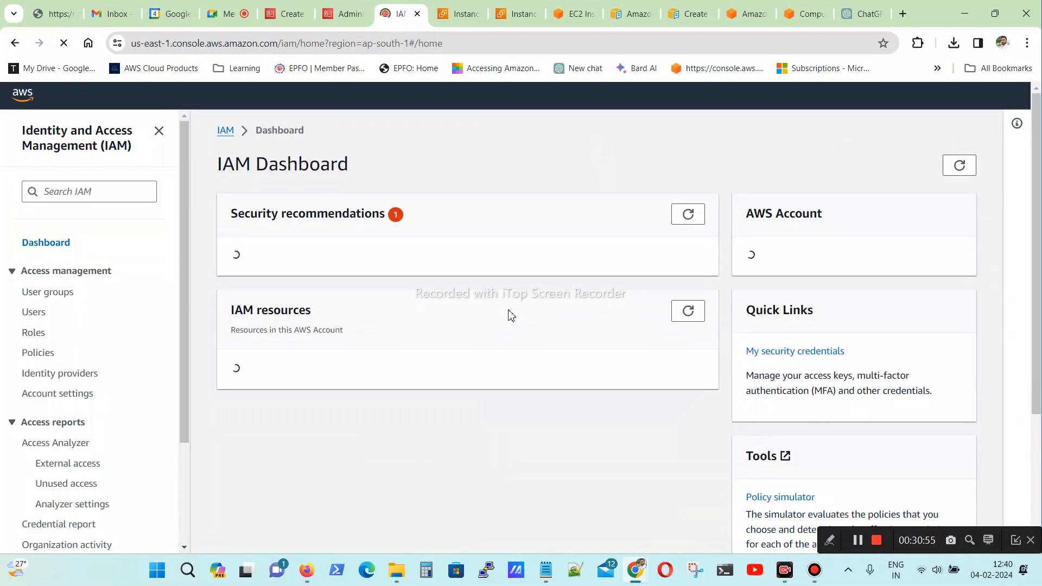
{"action": "scroll", "coordinate": [394, 406], "scroll_direction": "down", "scroll_amount": 3}
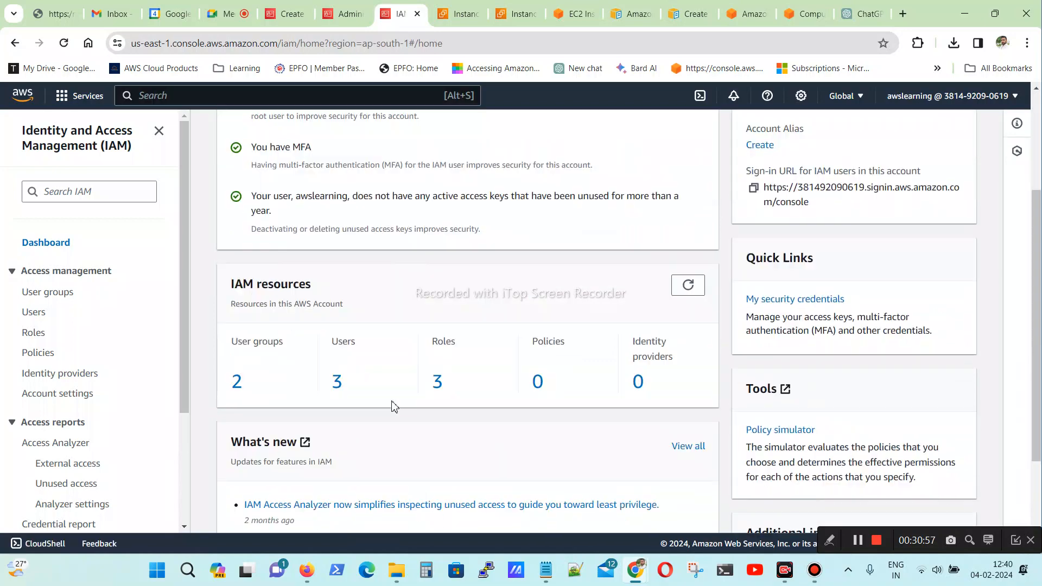
{"action": "scroll", "coordinate": [247, 301], "scroll_direction": "down", "scroll_amount": 1}
{"action": "left_click", "coordinate": [240, 299]}
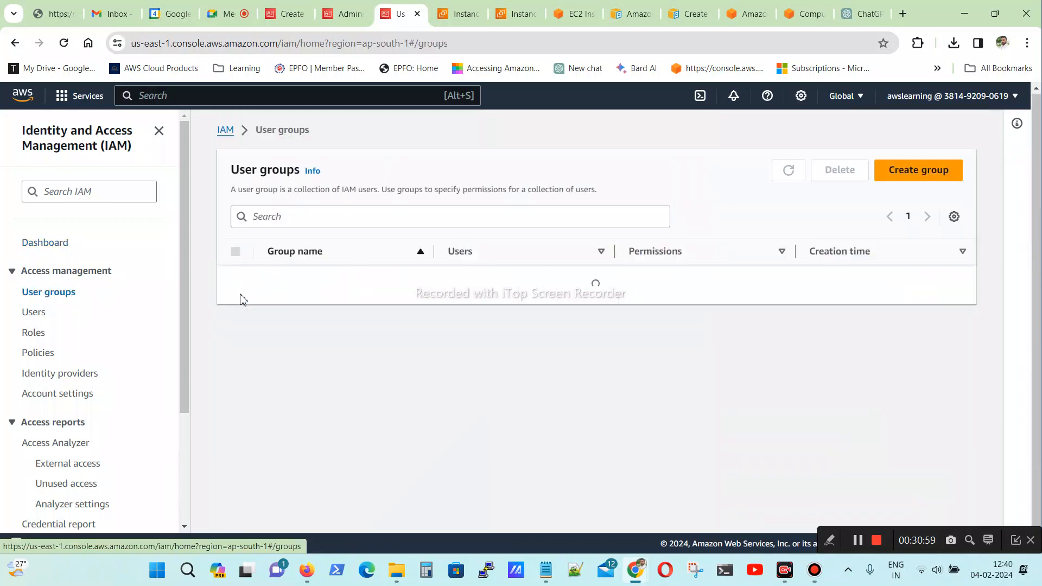
{"action": "left_click", "coordinate": [33, 312]}
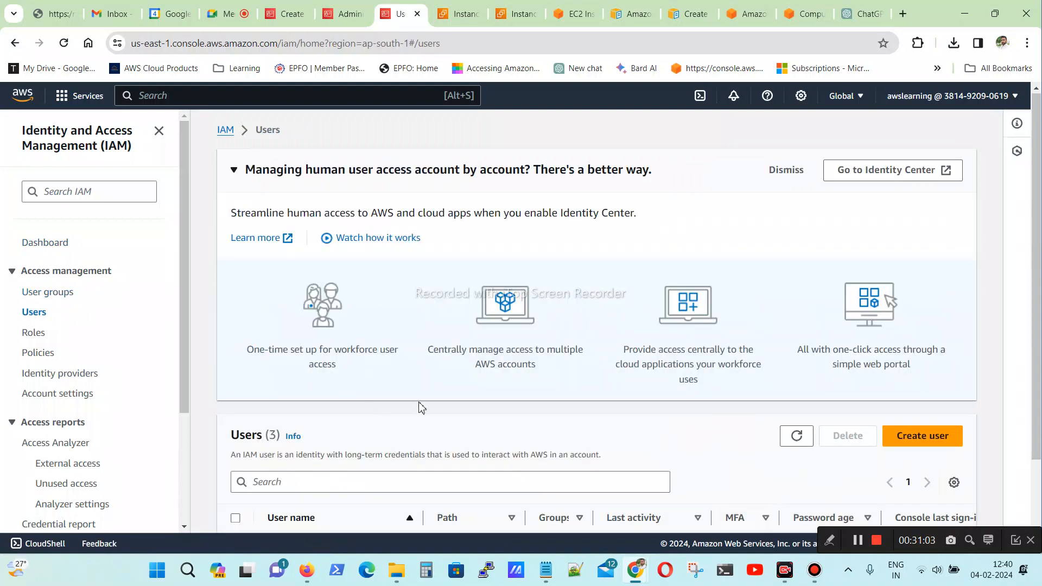
{"action": "scroll", "coordinate": [421, 409], "scroll_direction": "down", "scroll_amount": 2}
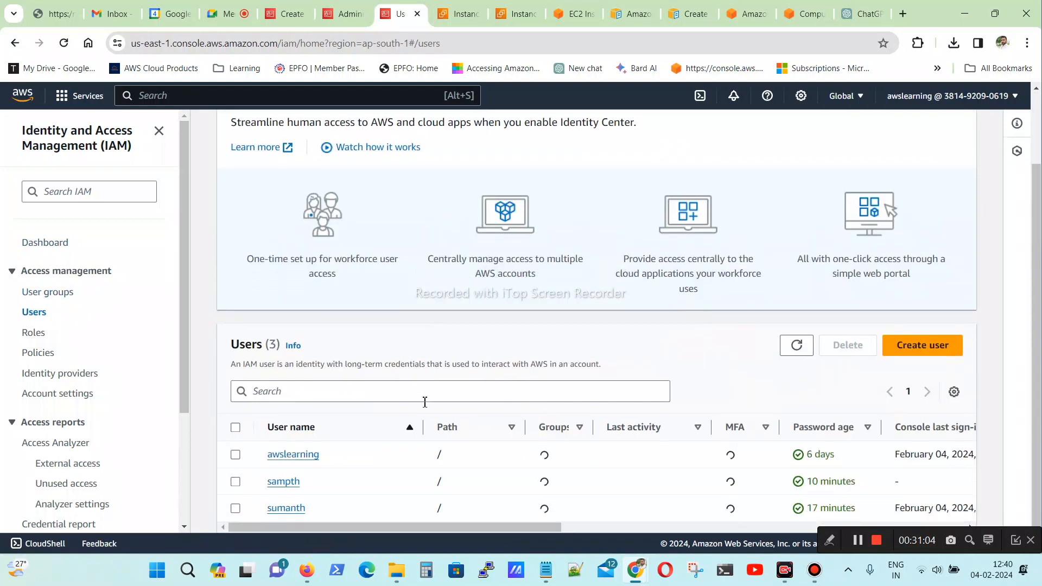
{"action": "left_click", "coordinate": [292, 456]}
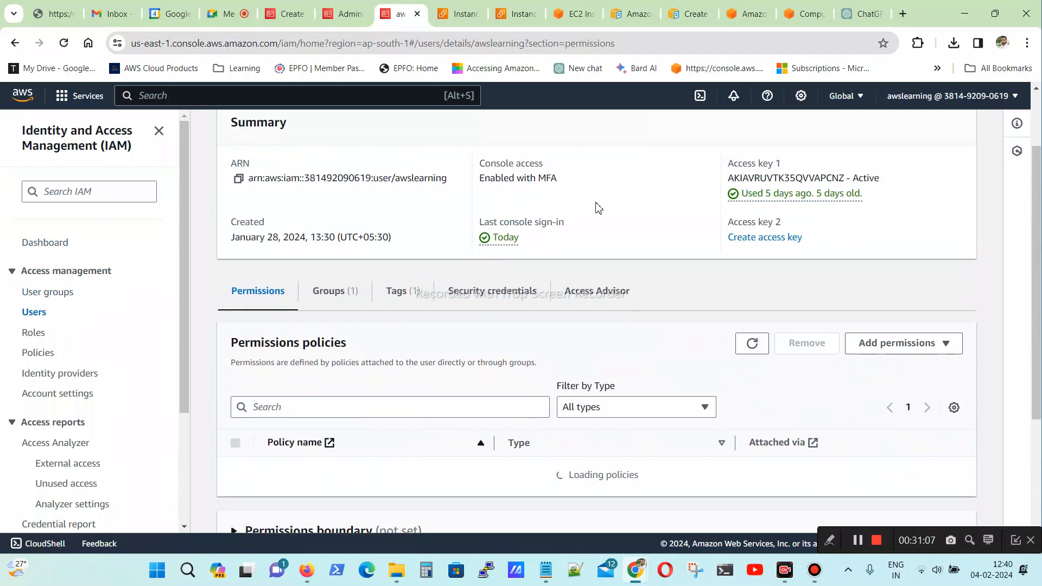
Browse through the awslearning user's security credentials
{"action": "scroll", "coordinate": [597, 206], "scroll_direction": "down", "scroll_amount": 3}
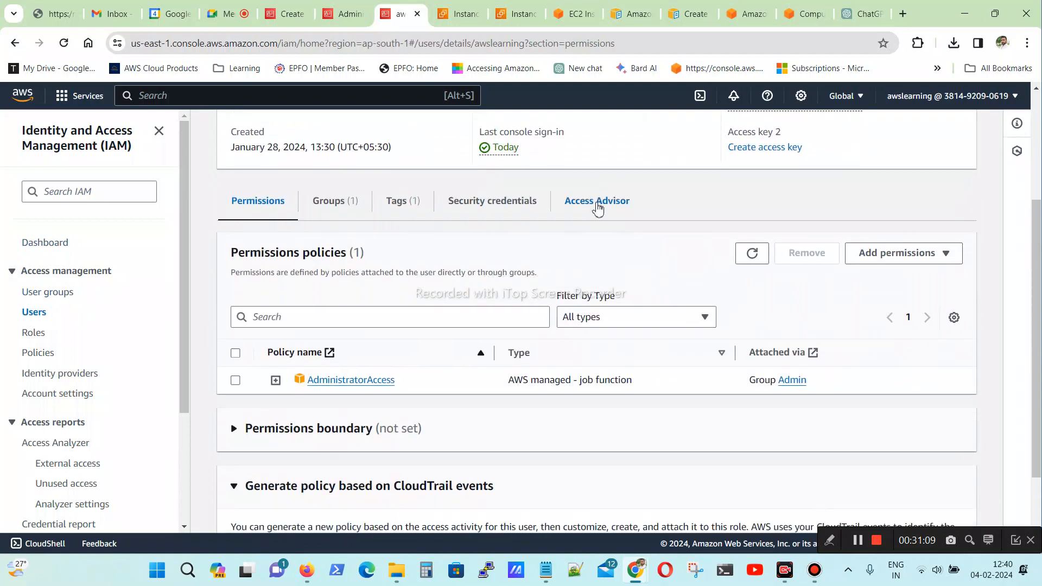
{"action": "scroll", "coordinate": [607, 348], "scroll_direction": "down", "scroll_amount": 1}
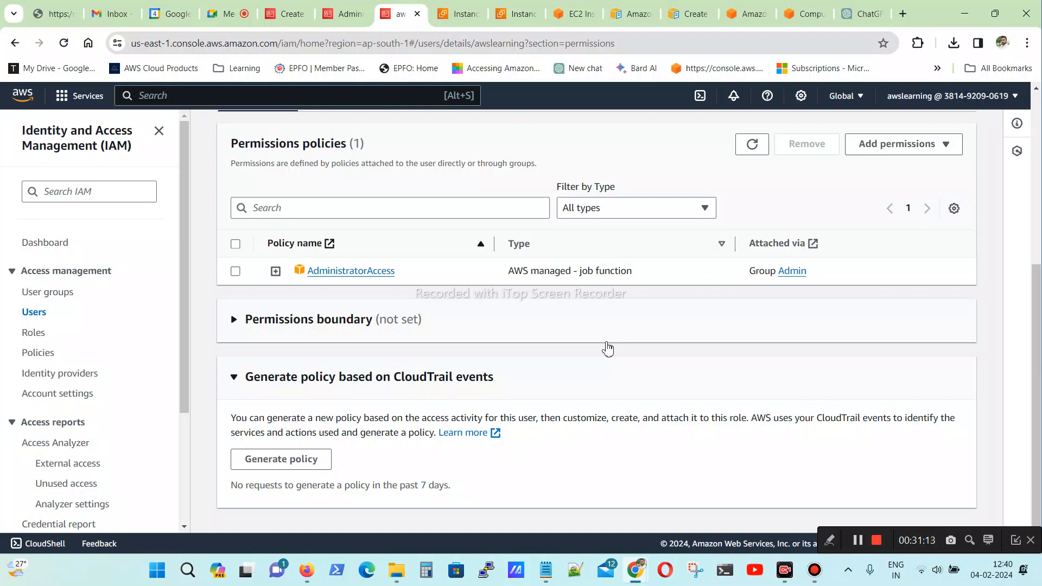
{"action": "scroll", "coordinate": [608, 348], "scroll_direction": "up", "scroll_amount": 2}
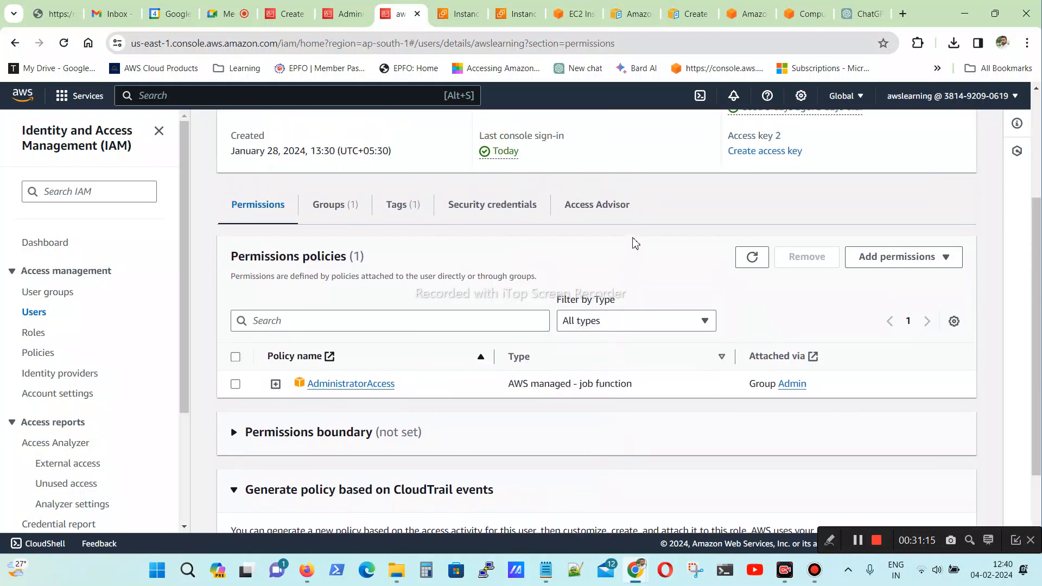
{"action": "left_click", "coordinate": [512, 212]}
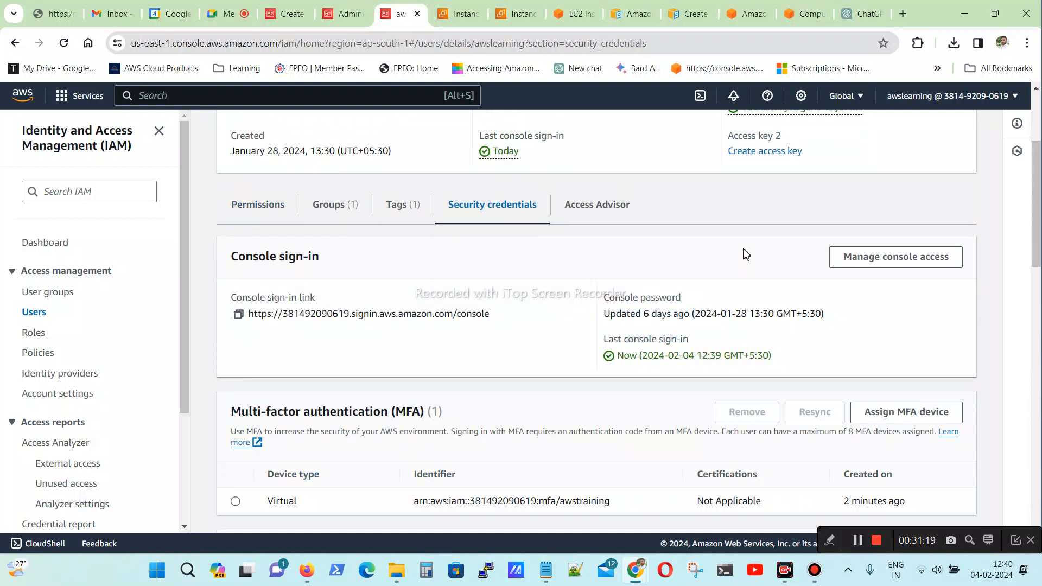
{"action": "scroll", "coordinate": [746, 254], "scroll_direction": "down", "scroll_amount": 2}
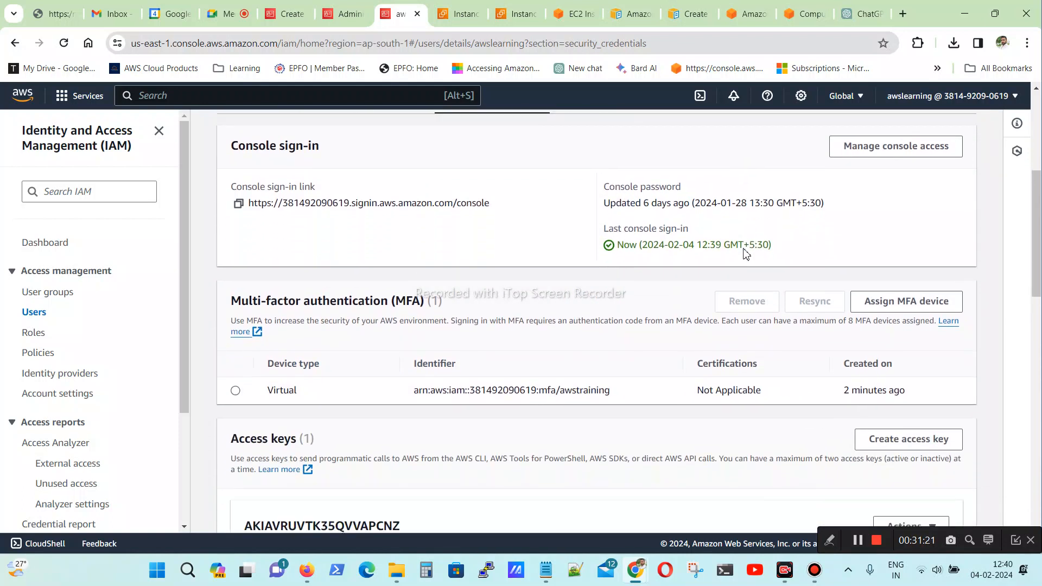
{"action": "scroll", "coordinate": [745, 317], "scroll_direction": "down", "scroll_amount": 1}
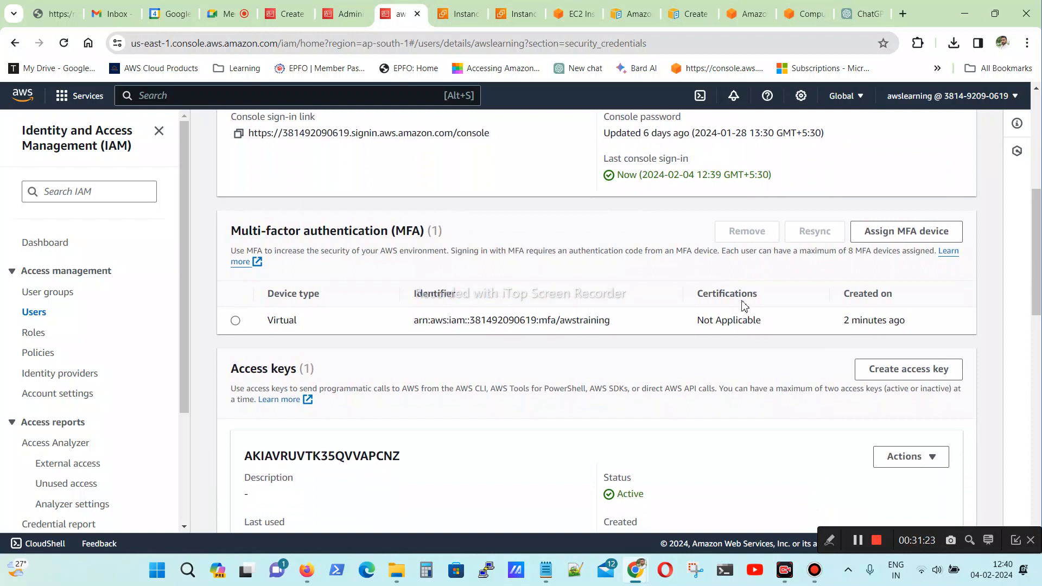
{"action": "scroll", "coordinate": [748, 293], "scroll_direction": "down", "scroll_amount": 1}
{"action": "scroll", "coordinate": [748, 293], "scroll_direction": "down", "scroll_amount": 1}
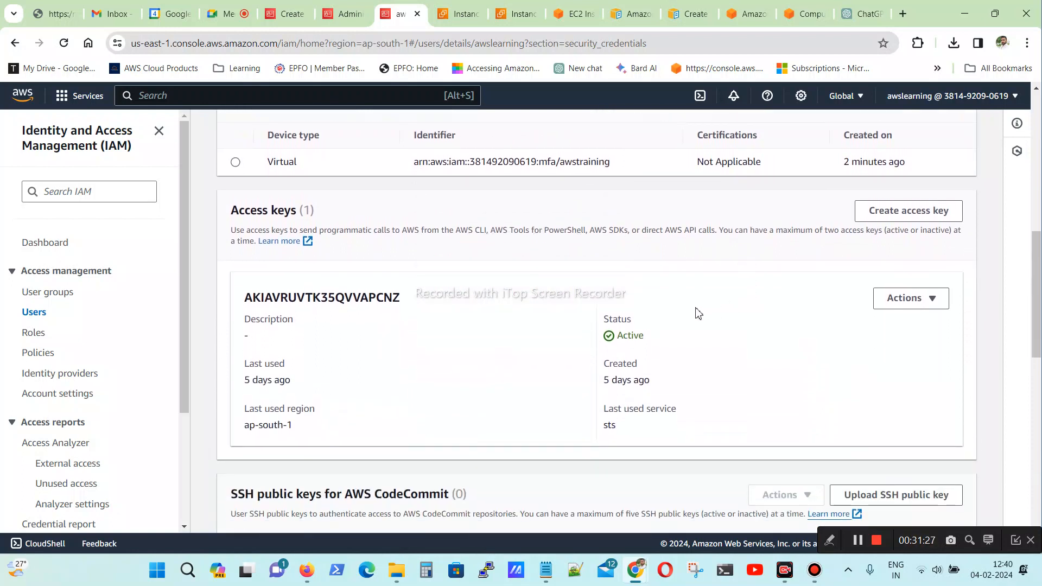
{"action": "scroll", "coordinate": [694, 309], "scroll_direction": "down", "scroll_amount": 1}
{"action": "scroll", "coordinate": [695, 308], "scroll_direction": "up", "scroll_amount": 2}
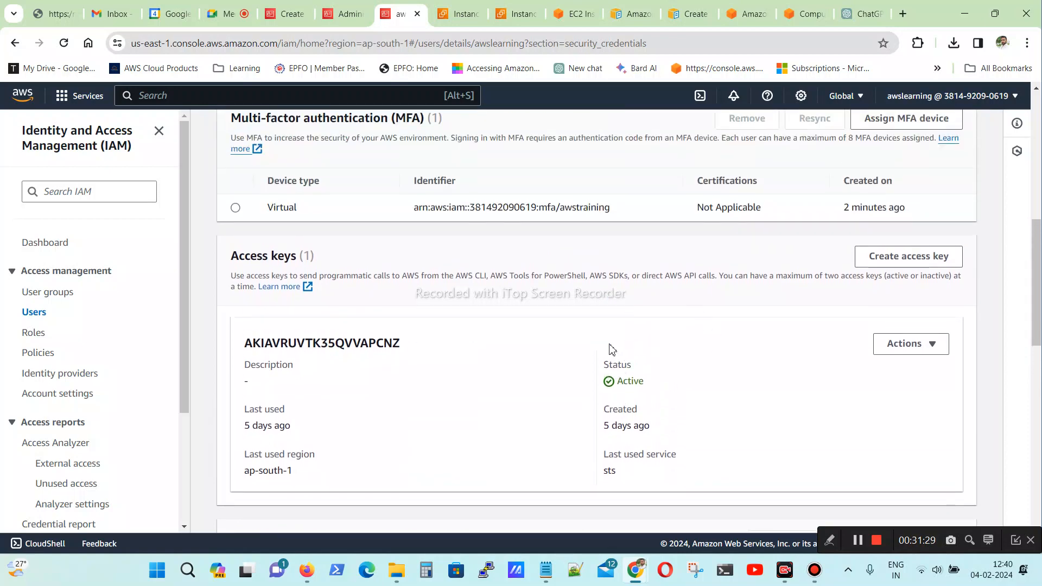
{"action": "scroll", "coordinate": [488, 228], "scroll_direction": "up", "scroll_amount": 4}
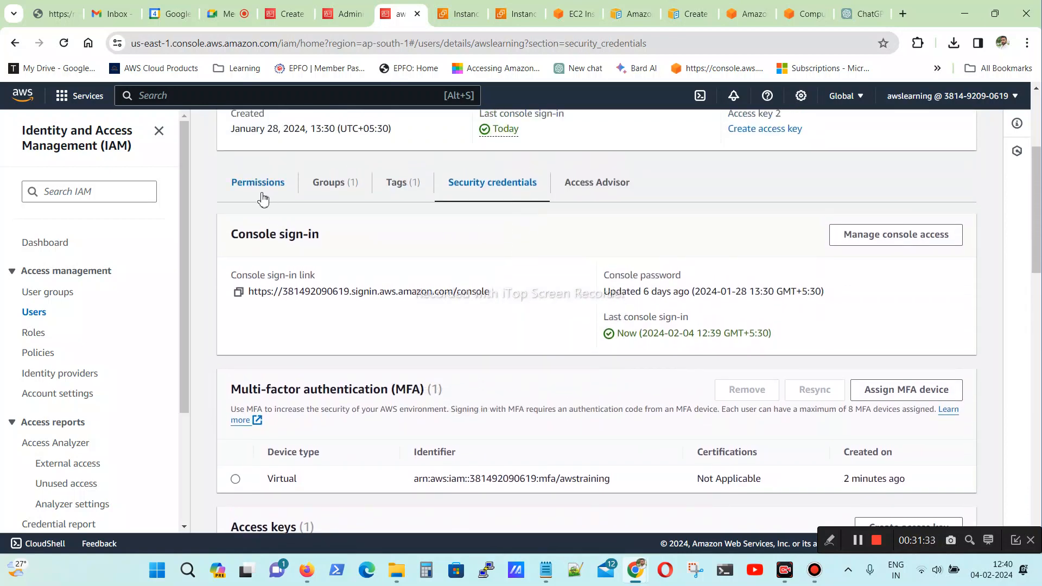
Show the user's permissions policies, including AdministratorAccess inherited from the Admin group
{"action": "left_click", "coordinate": [260, 182]}
{"action": "scroll", "coordinate": [326, 184], "scroll_direction": "up", "scroll_amount": 1}
{"action": "scroll", "coordinate": [327, 183], "scroll_direction": "up", "scroll_amount": 3}
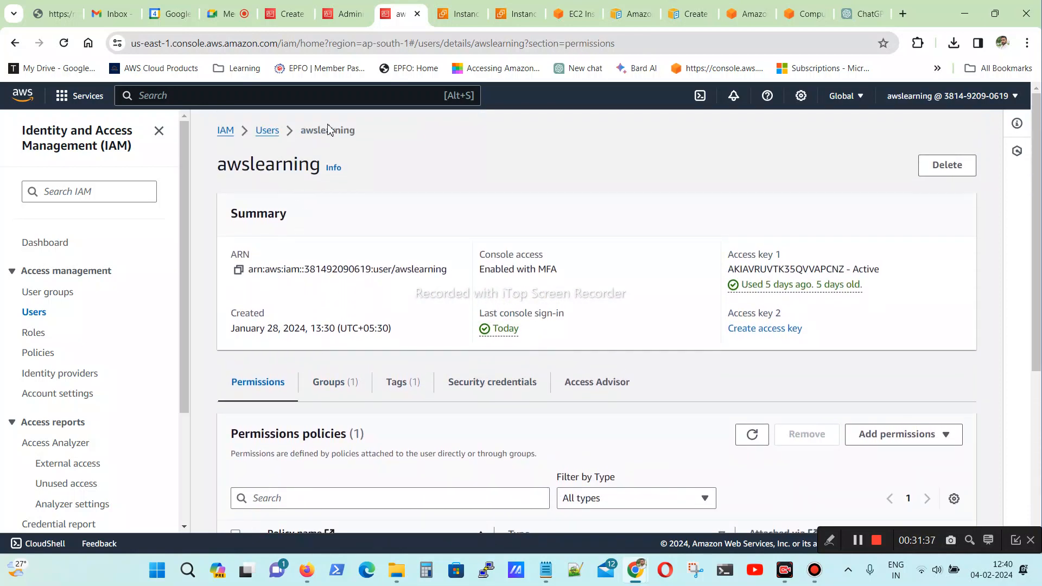
Reopen awslearning from the Users list and view its Groups and Tags tabs
{"action": "double_click", "coordinate": [328, 131]}
{"action": "left_click", "coordinate": [265, 141]}
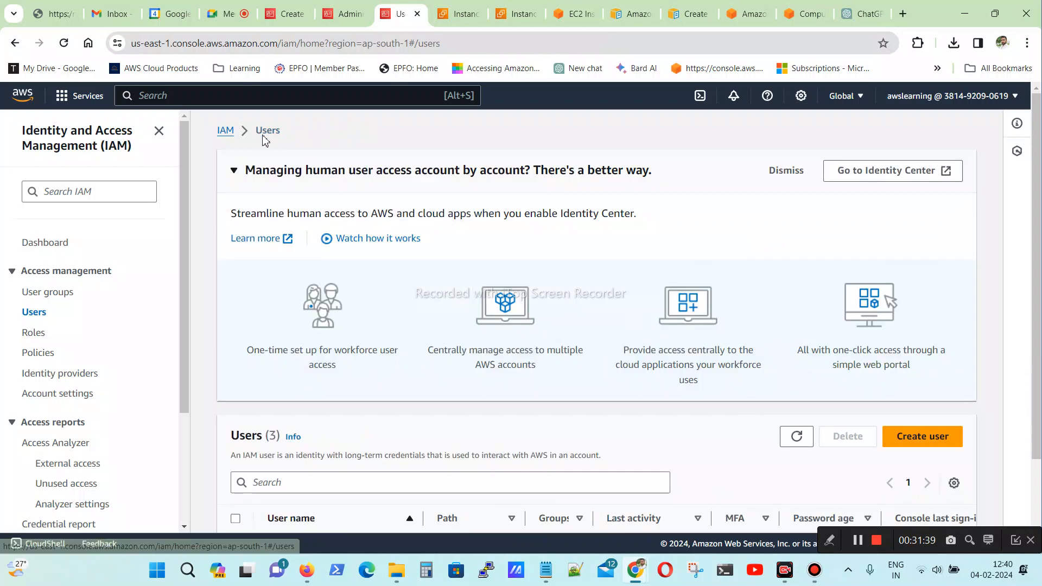
{"action": "scroll", "coordinate": [337, 434], "scroll_direction": "down", "scroll_amount": 3}
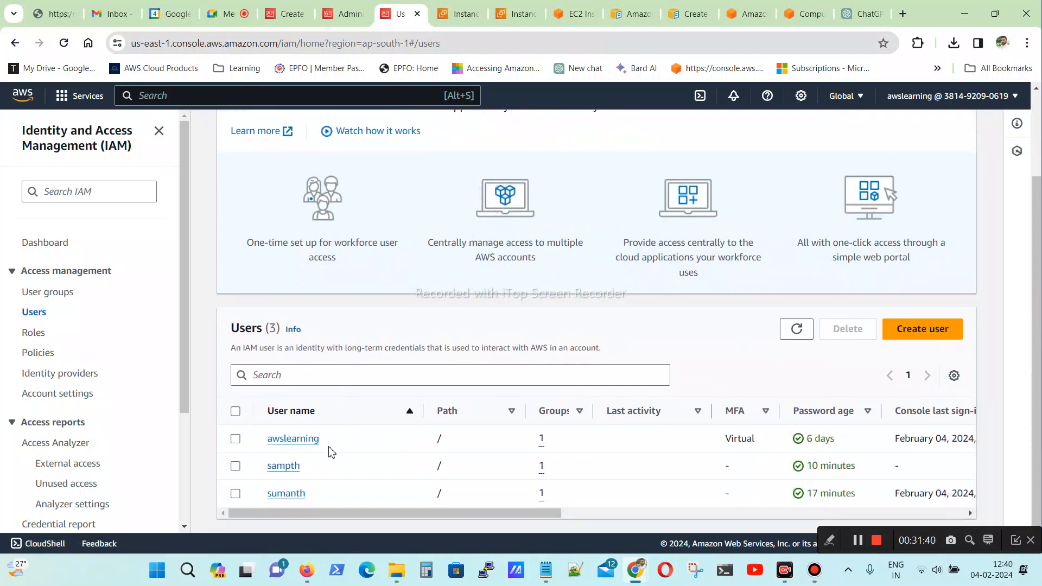
{"action": "left_click", "coordinate": [282, 442]}
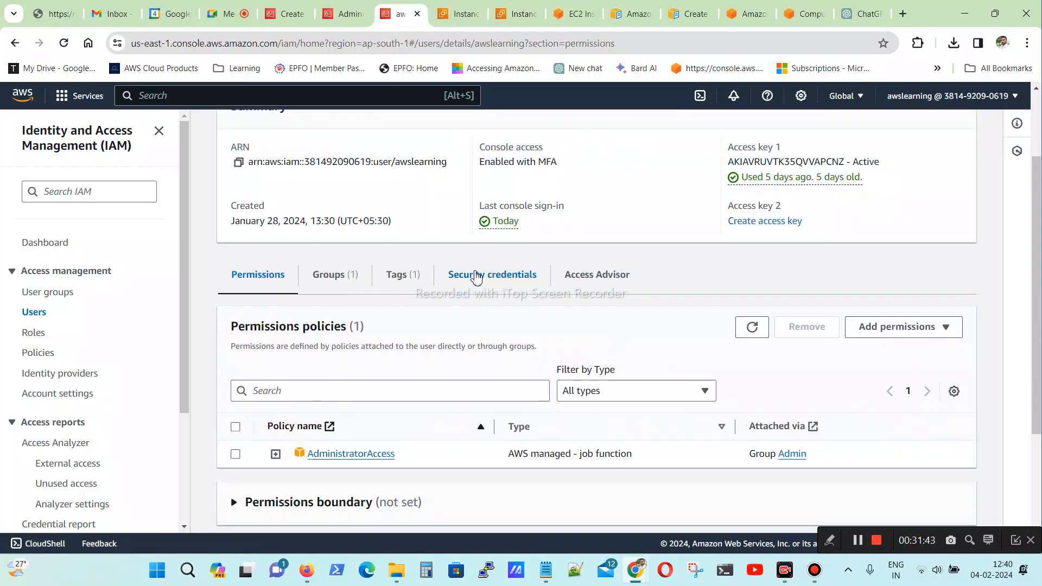
{"action": "left_click", "coordinate": [332, 237]}
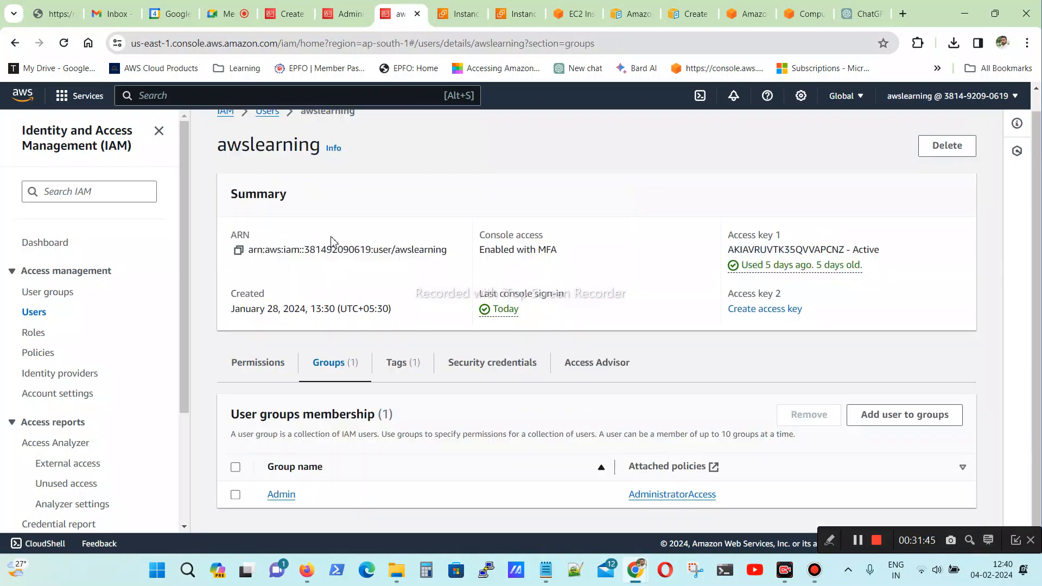
{"action": "left_click", "coordinate": [410, 368]}
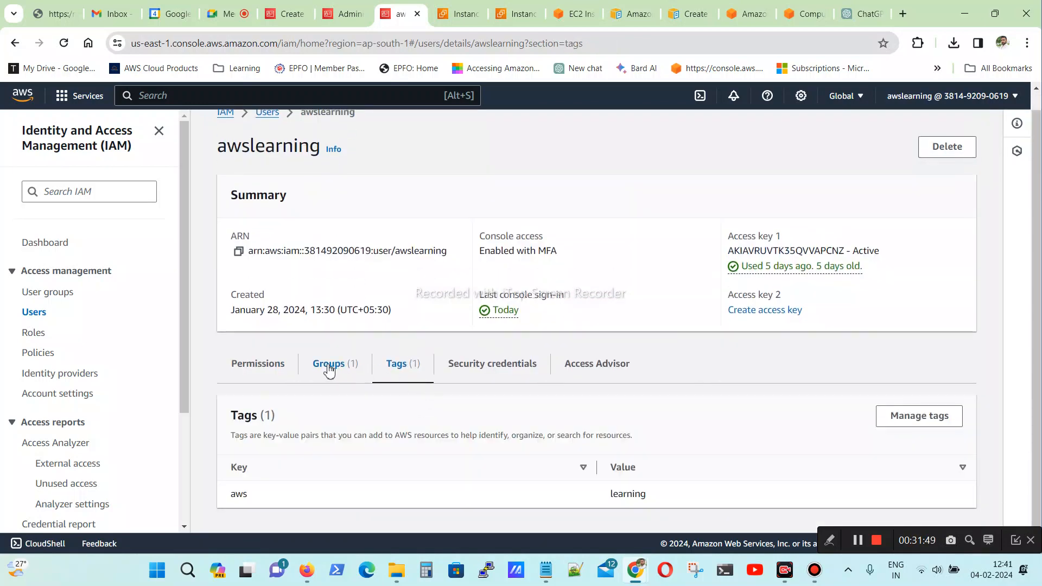
Review security credentials: password update time, last sign-in, and the single active access key
{"action": "left_click", "coordinate": [500, 365]}
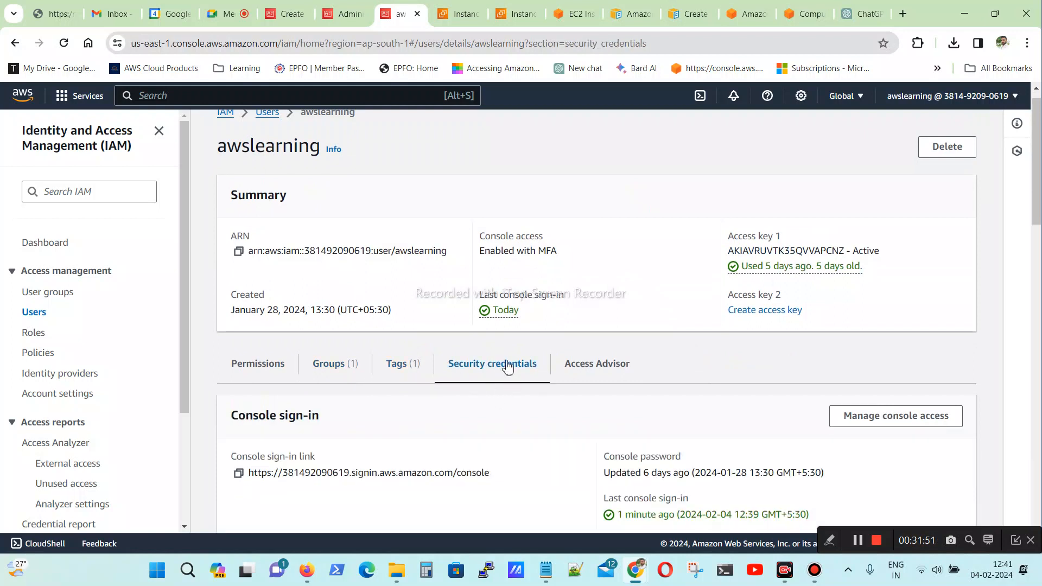
{"action": "scroll", "coordinate": [613, 401], "scroll_direction": "down", "scroll_amount": 3}
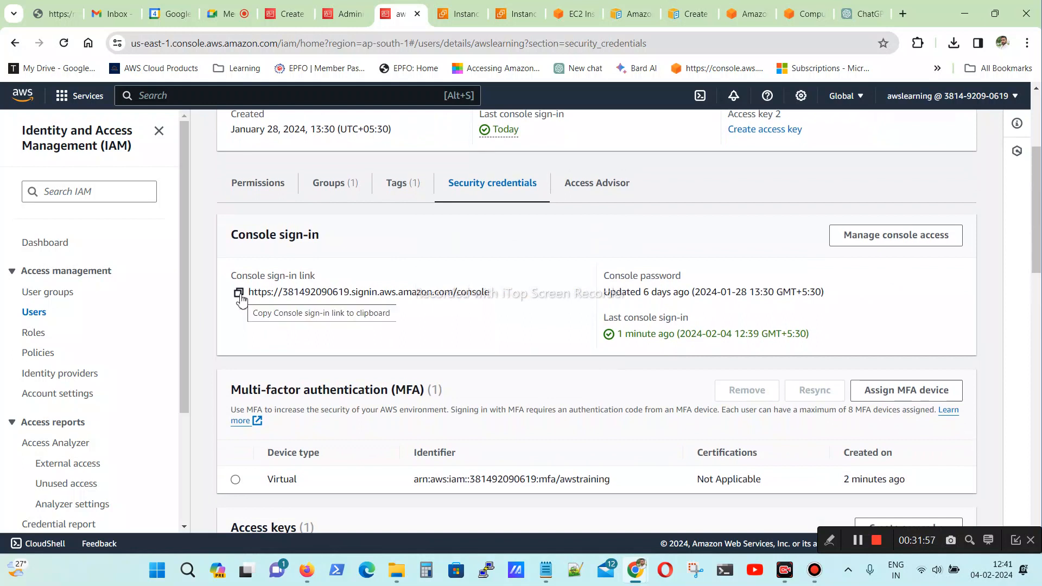
{"action": "double_click", "coordinate": [663, 294]}
{"action": "left_click", "coordinate": [678, 293]}
{"action": "double_click", "coordinate": [636, 334]}
{"action": "left_click", "coordinate": [660, 334]}
{"action": "scroll", "coordinate": [672, 339], "scroll_direction": "down", "scroll_amount": 1}
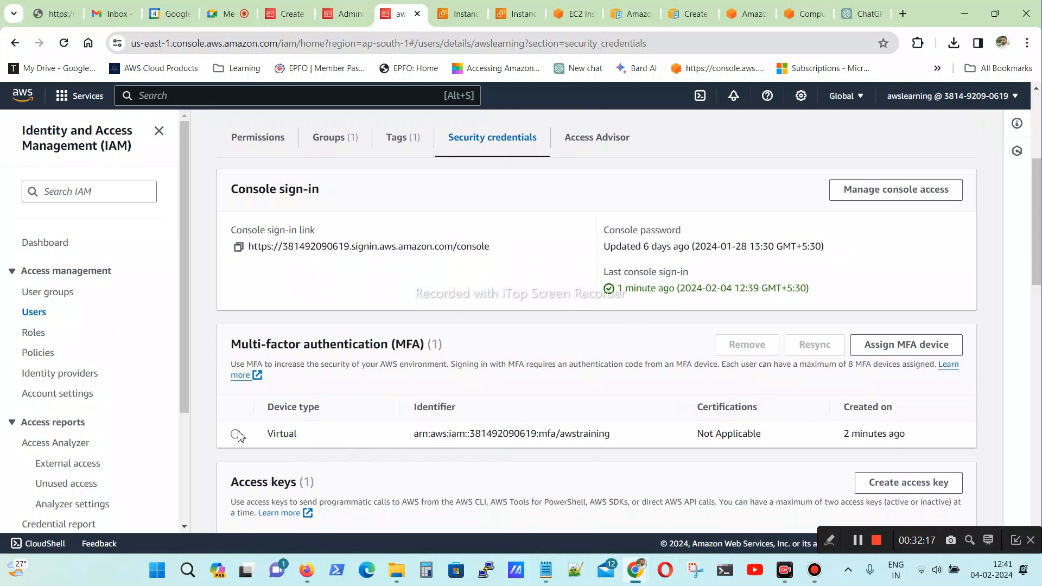
{"action": "scroll", "coordinate": [849, 395], "scroll_direction": "down", "scroll_amount": 3}
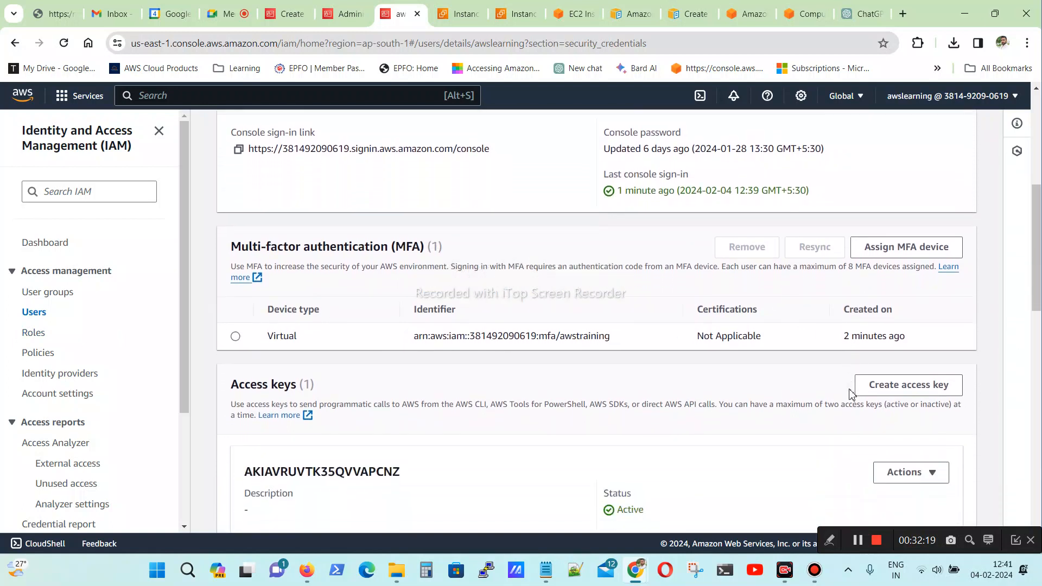
{"action": "scroll", "coordinate": [780, 371], "scroll_direction": "down", "scroll_amount": 3}
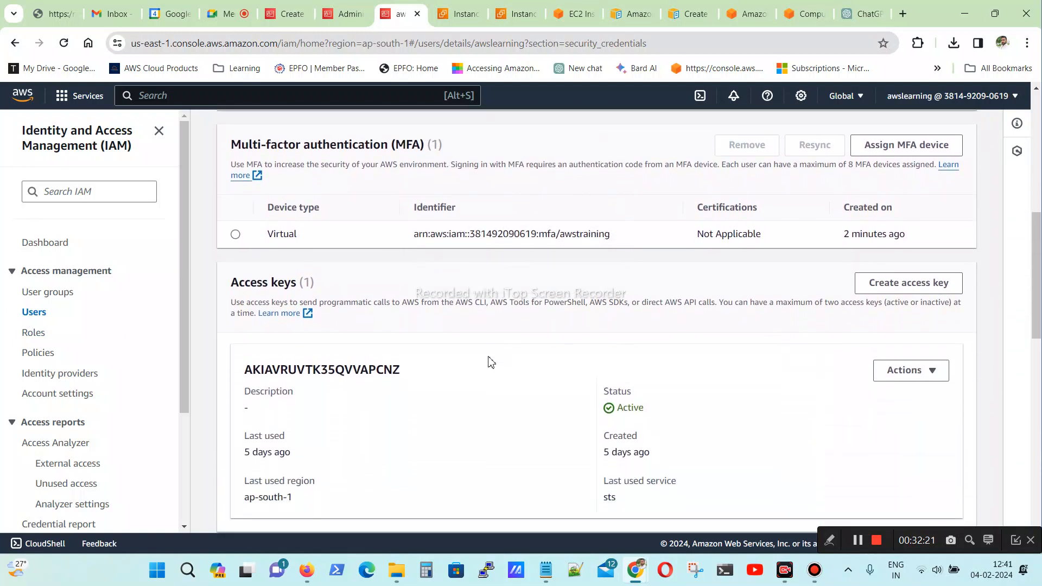
{"action": "scroll", "coordinate": [470, 381], "scroll_direction": "down", "scroll_amount": 5}
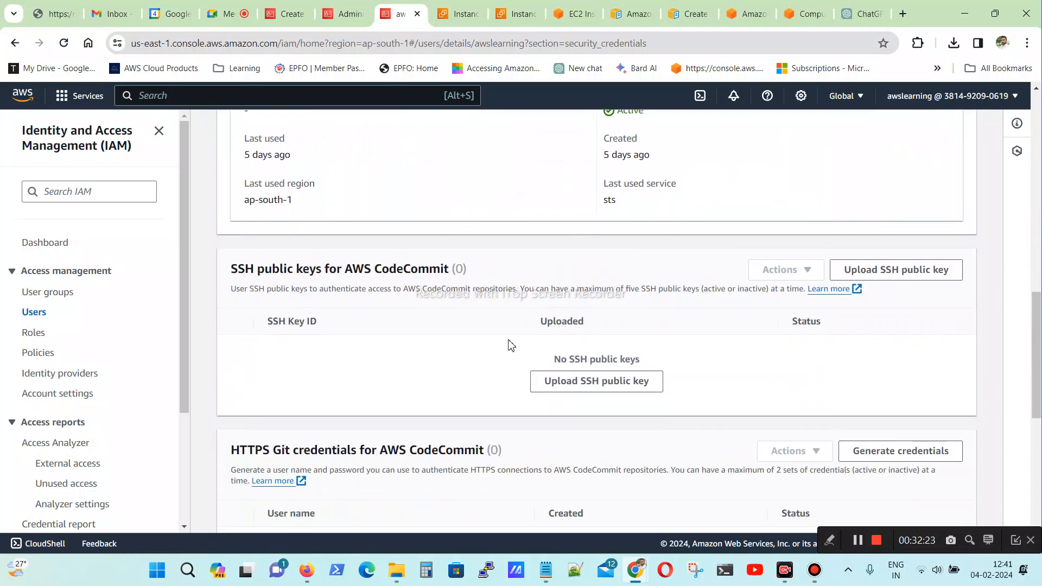
{"action": "scroll", "coordinate": [509, 344], "scroll_direction": "up", "scroll_amount": 3}
{"action": "scroll", "coordinate": [509, 344], "scroll_direction": "up", "scroll_amount": 2}
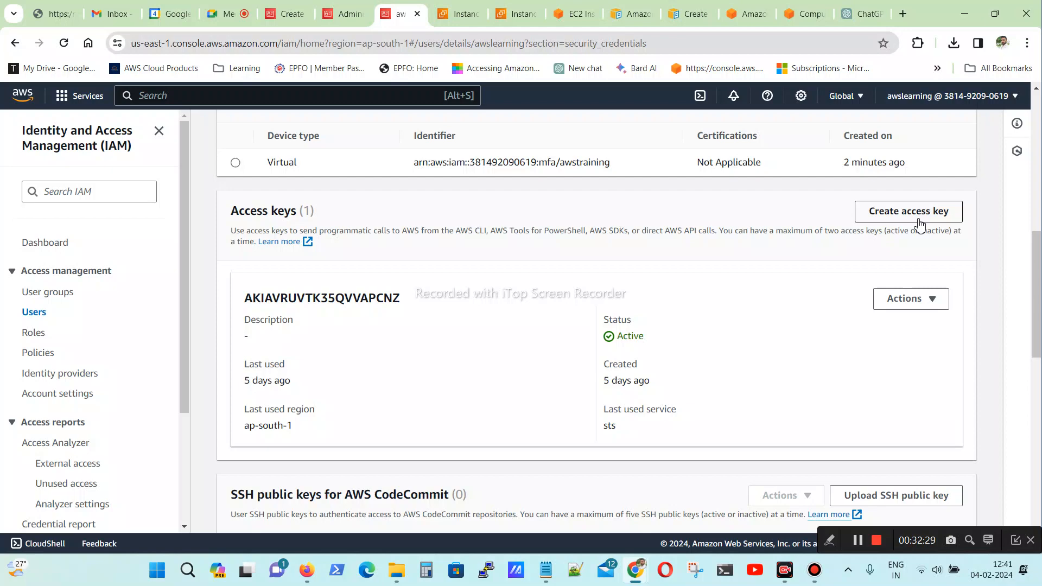
Start a new access key with 'Application running outside AWS' as the use case
{"action": "left_click", "coordinate": [919, 224]}
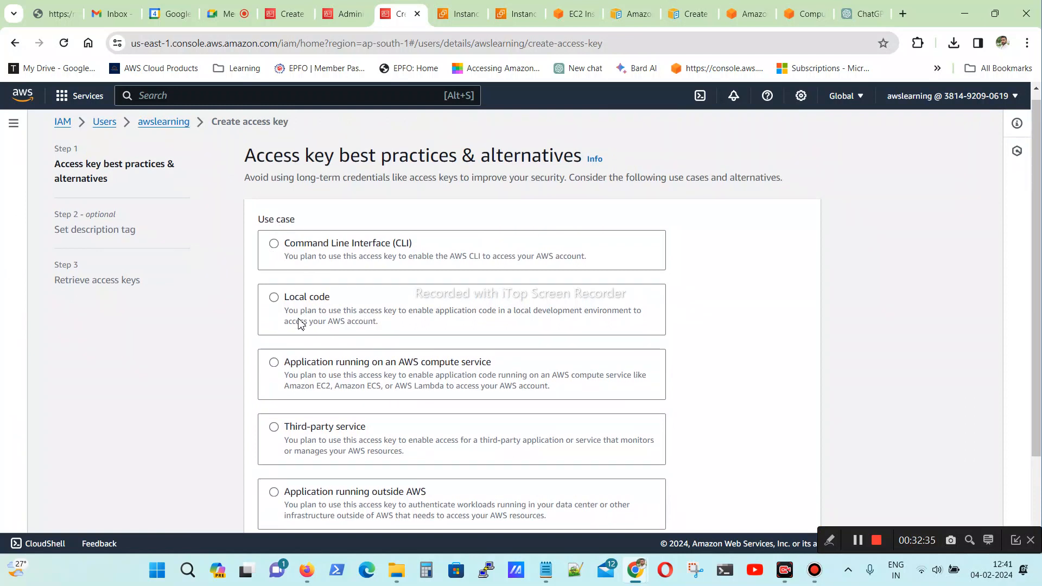
{"action": "scroll", "coordinate": [302, 337], "scroll_direction": "down", "scroll_amount": 2}
{"action": "scroll", "coordinate": [302, 337], "scroll_direction": "up", "scroll_amount": 2}
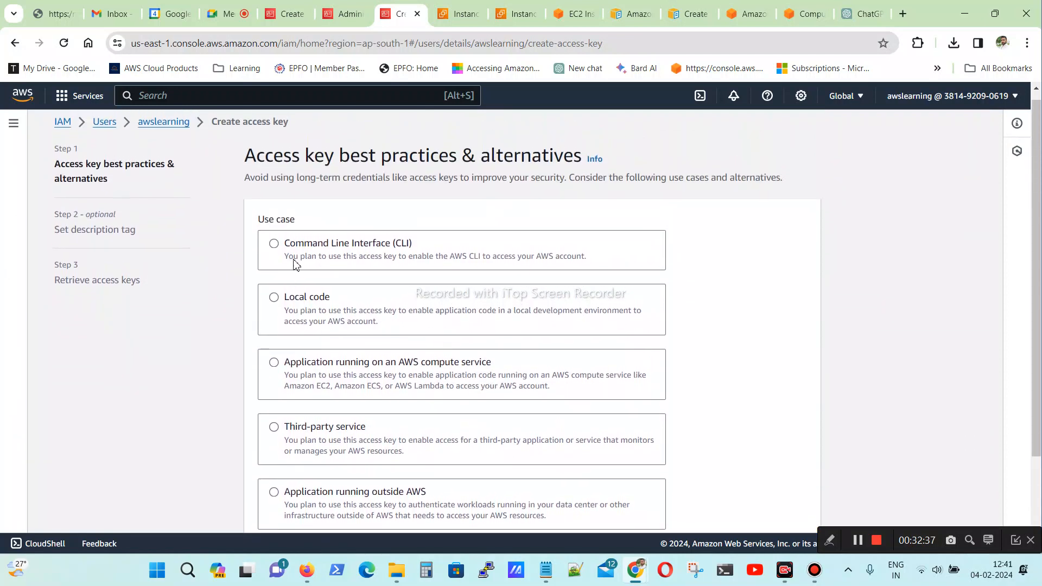
{"action": "scroll", "coordinate": [298, 271], "scroll_direction": "down", "scroll_amount": 2}
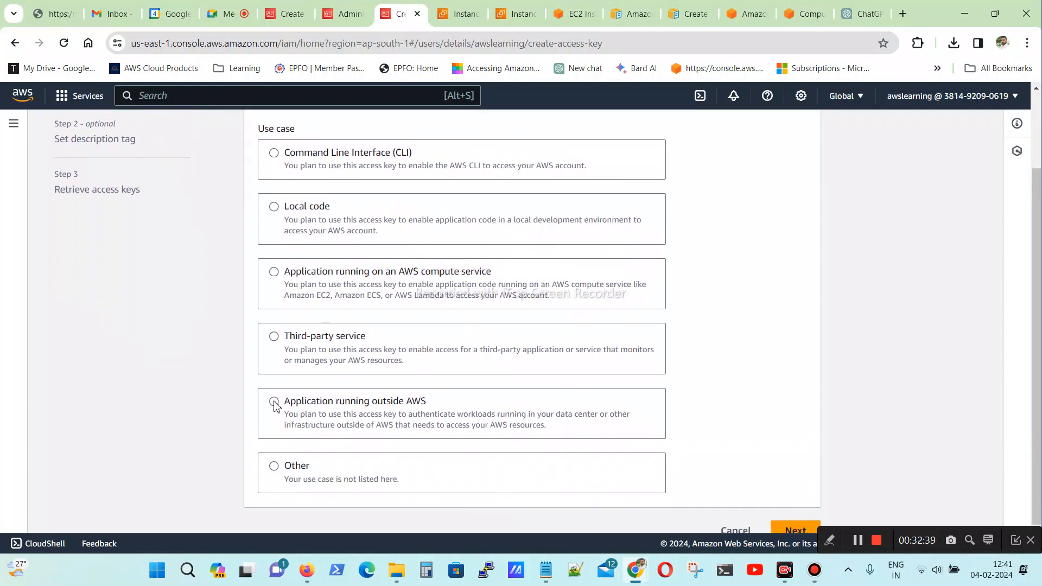
{"action": "left_click", "coordinate": [274, 402]}
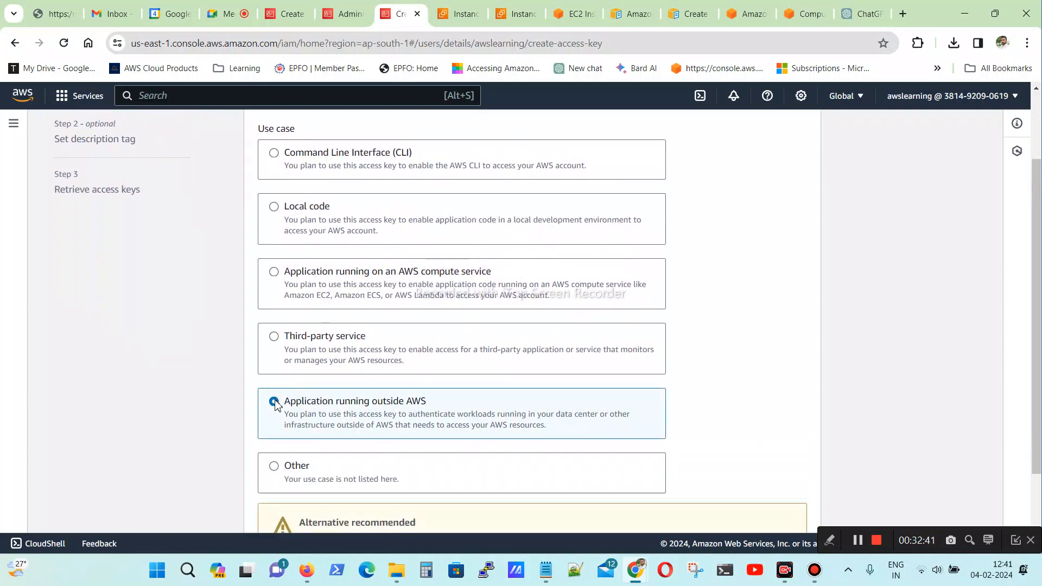
{"action": "scroll", "coordinate": [477, 404], "scroll_direction": "down", "scroll_amount": 2}
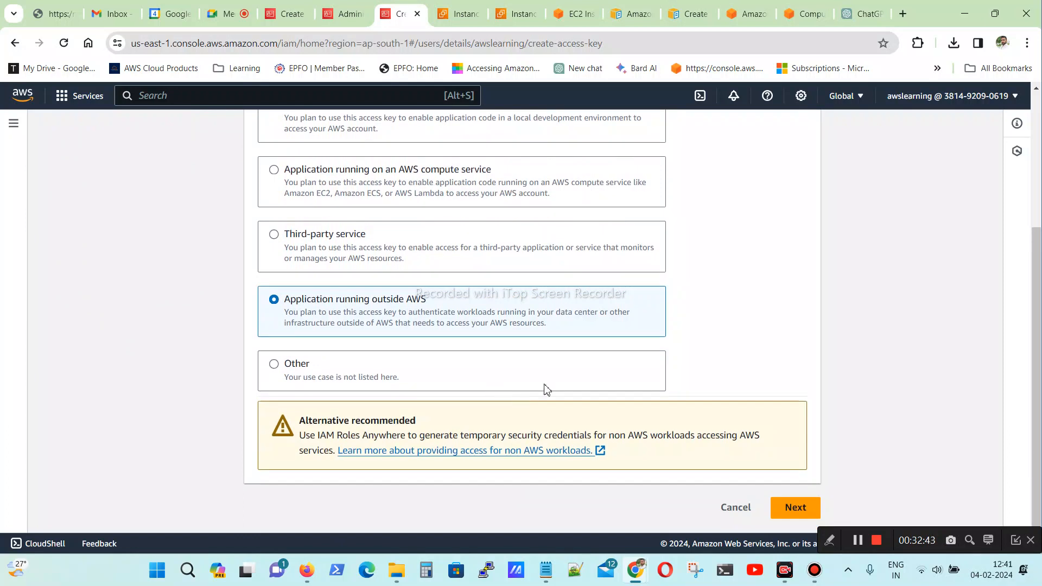
{"action": "scroll", "coordinate": [454, 302], "scroll_direction": "up", "scroll_amount": 2}
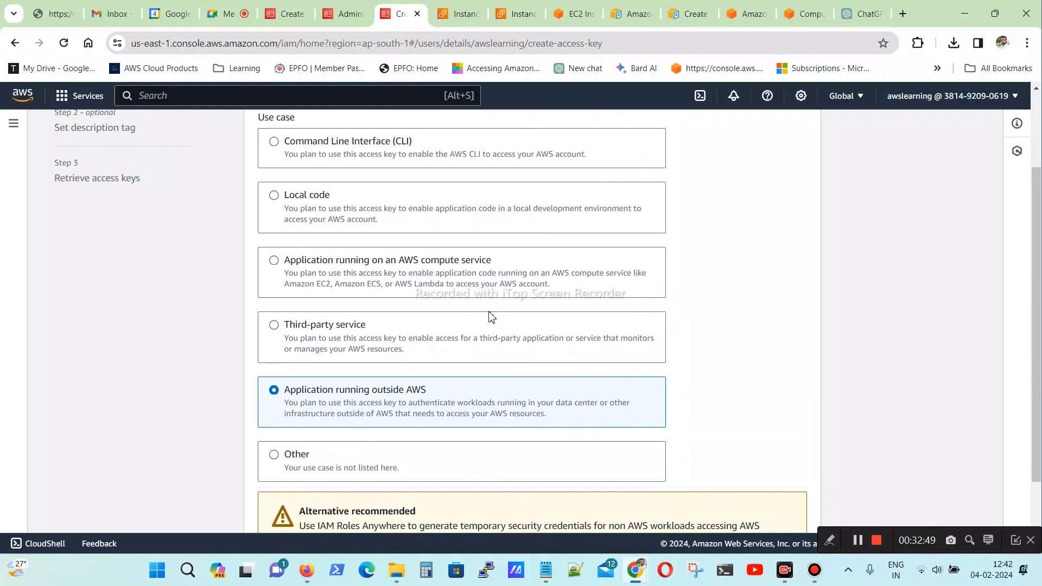
{"action": "scroll", "coordinate": [491, 316], "scroll_direction": "up", "scroll_amount": 1}
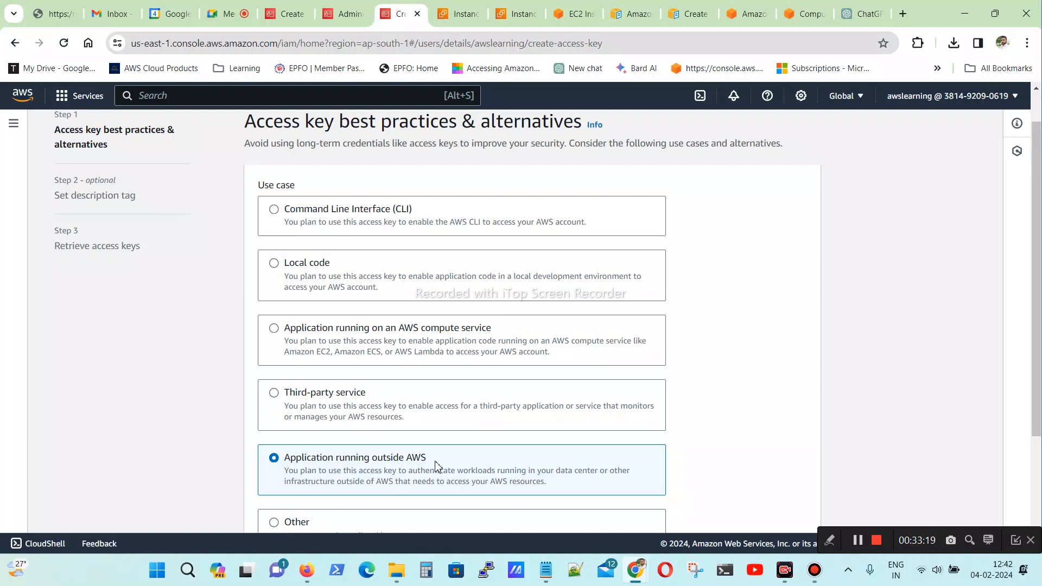
{"action": "scroll", "coordinate": [522, 430], "scroll_direction": "down", "scroll_amount": 1}
{"action": "scroll", "coordinate": [522, 430], "scroll_direction": "down", "scroll_amount": 2}
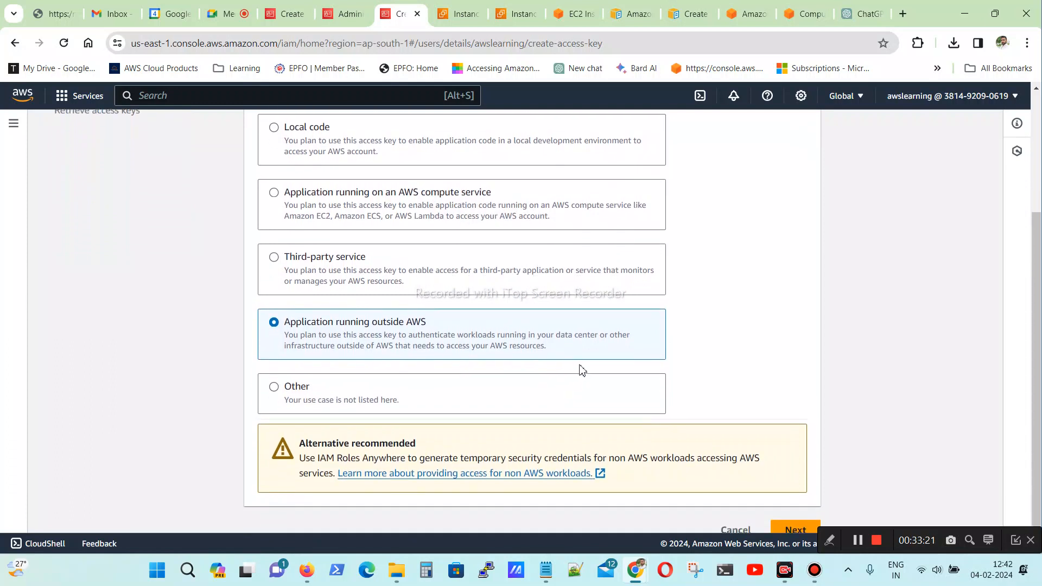
{"action": "scroll", "coordinate": [578, 334], "scroll_direction": "up", "scroll_amount": 2}
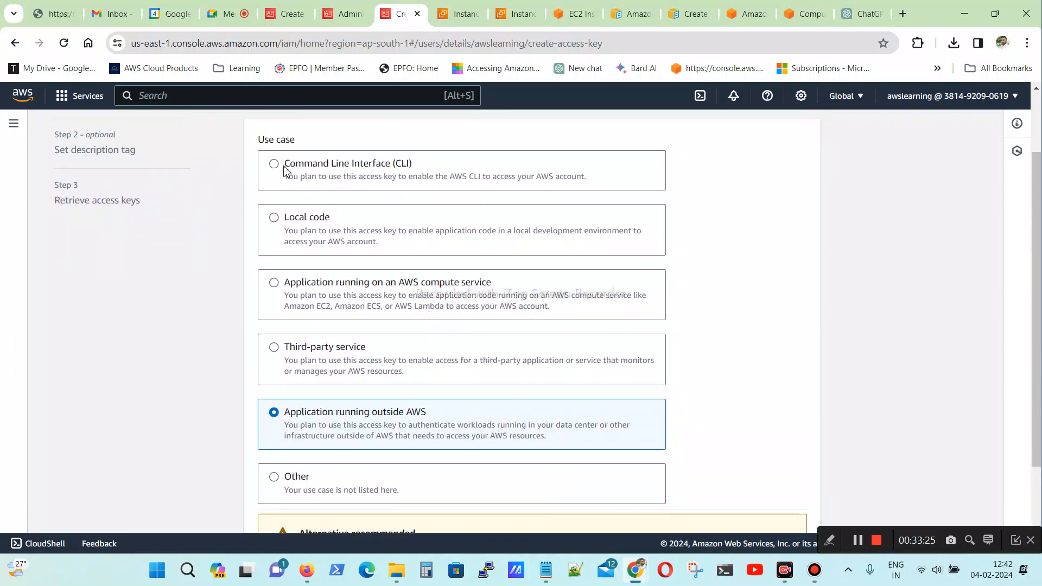
{"action": "scroll", "coordinate": [317, 302], "scroll_direction": "down", "scroll_amount": 2}
{"action": "scroll", "coordinate": [380, 326], "scroll_direction": "up", "scroll_amount": 4}
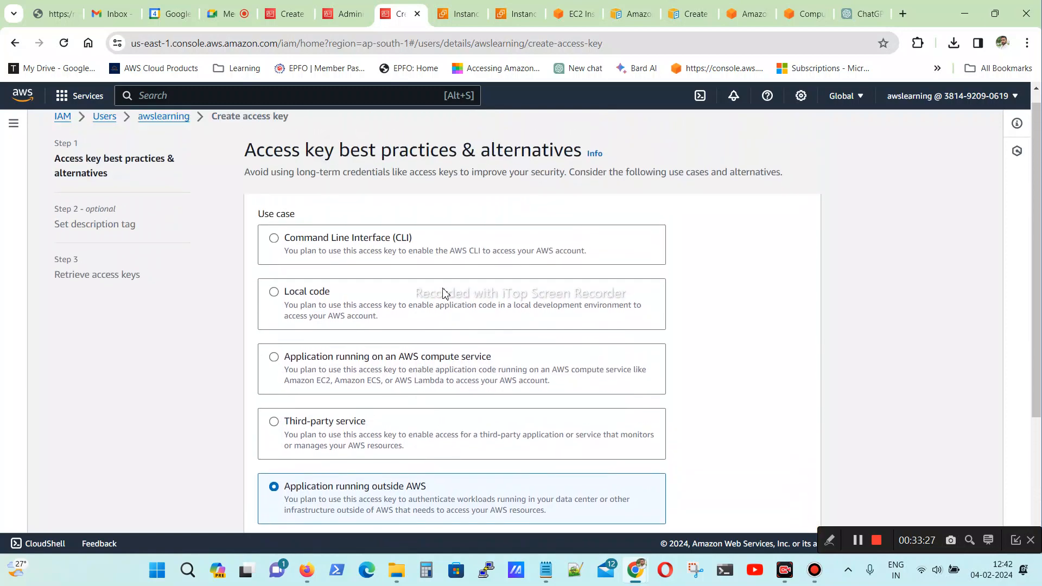
{"action": "scroll", "coordinate": [642, 432], "scroll_direction": "down", "scroll_amount": 4}
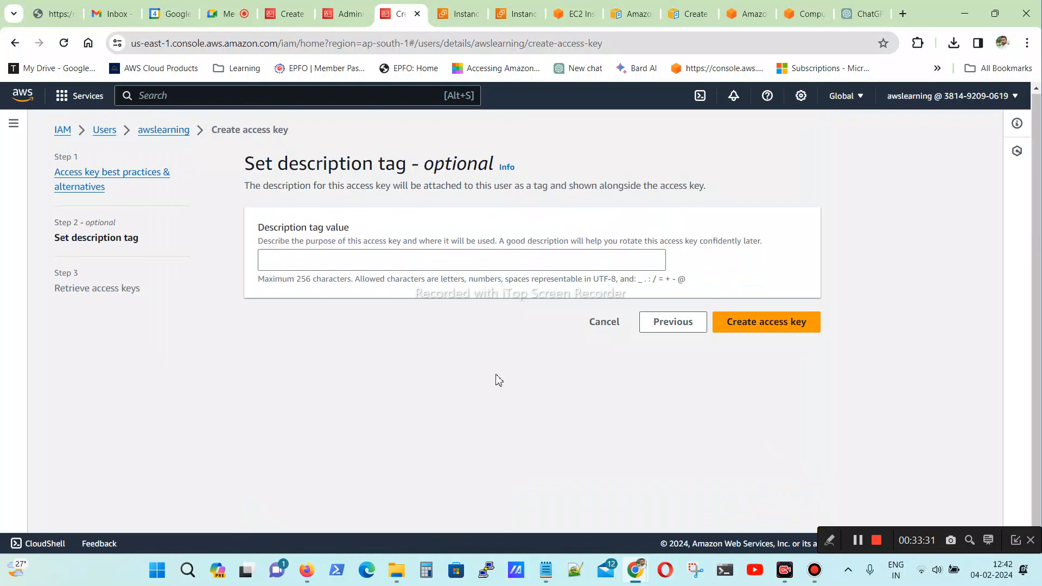
Create the access key leaving the description tag value empty
{"action": "left_click", "coordinate": [320, 269]}
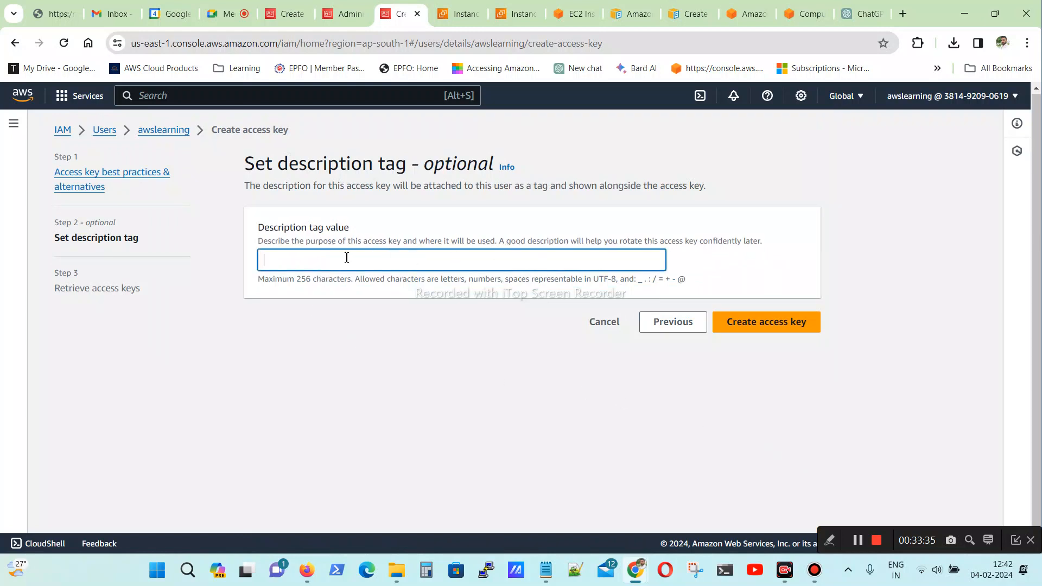
{"action": "left_click", "coordinate": [744, 321]}
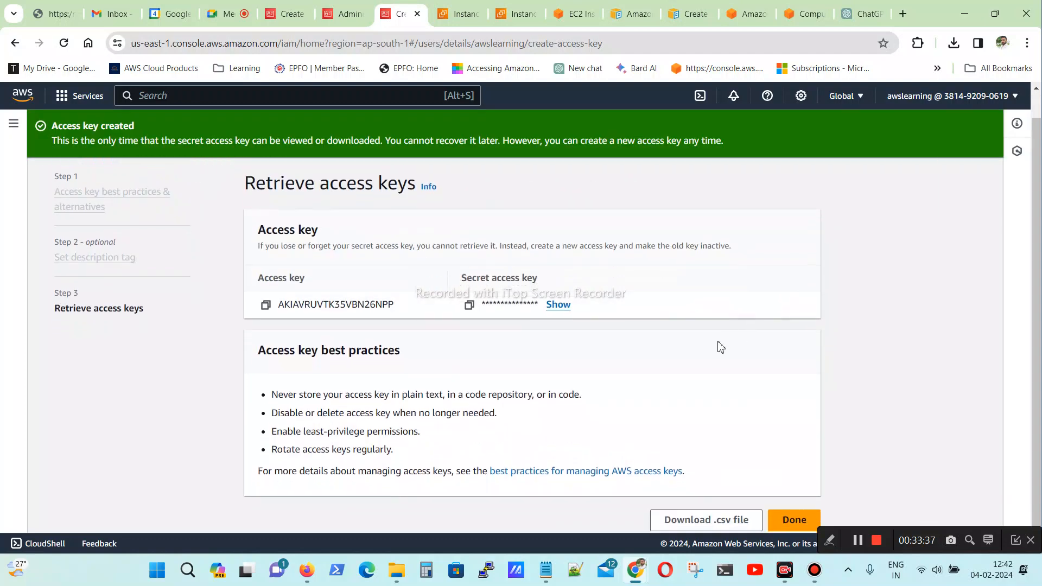
{"action": "double_click", "coordinate": [369, 305]}
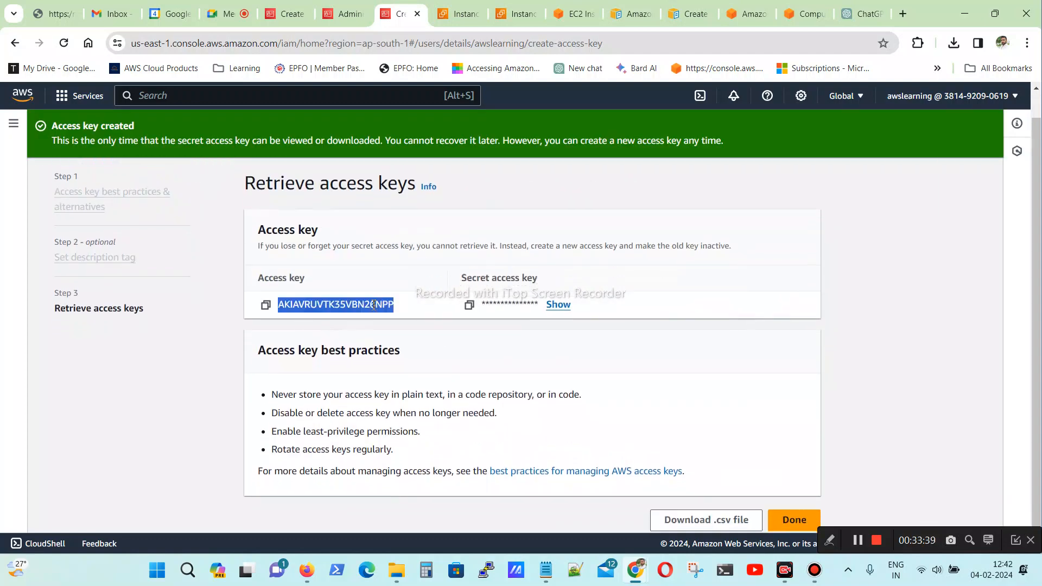
{"action": "left_click", "coordinate": [179, 392]}
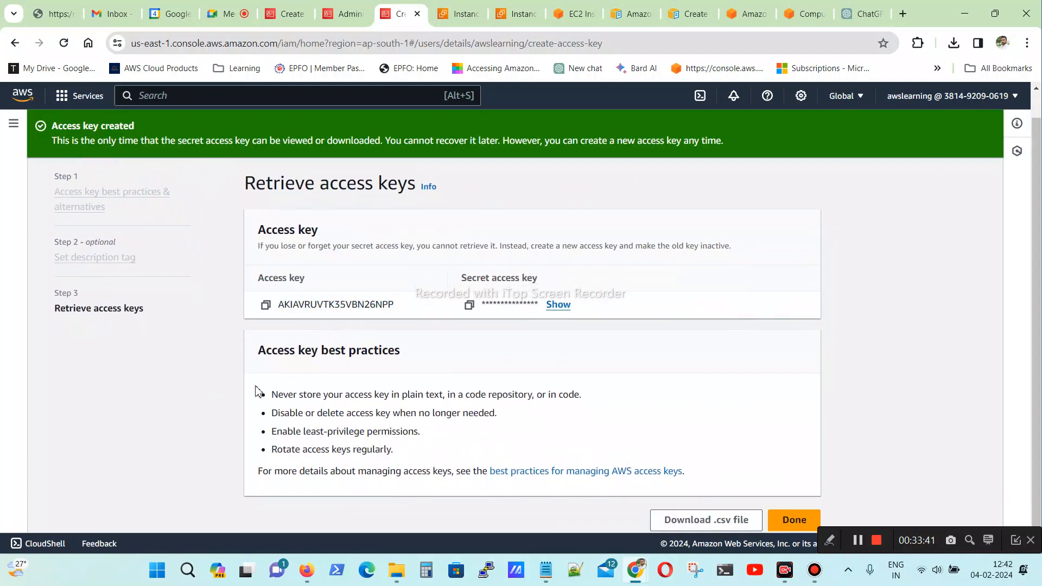
Select the new access key ID for copying
{"action": "double_click", "coordinate": [355, 304]}
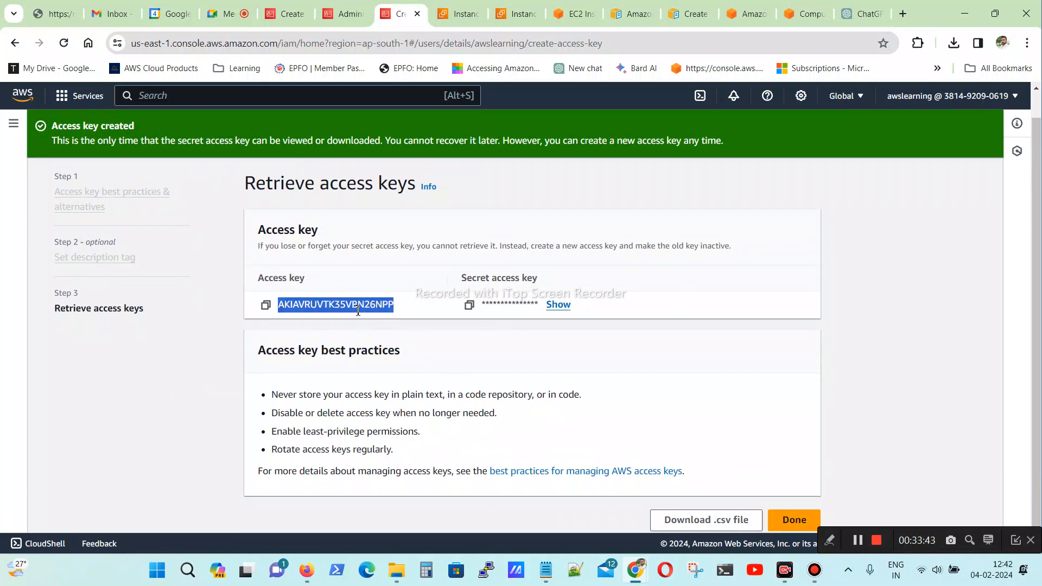
{"action": "left_click", "coordinate": [222, 363]}
{"action": "double_click", "coordinate": [312, 305]}
{"action": "double_click", "coordinate": [375, 305]}
{"action": "left_click", "coordinate": [375, 305]}
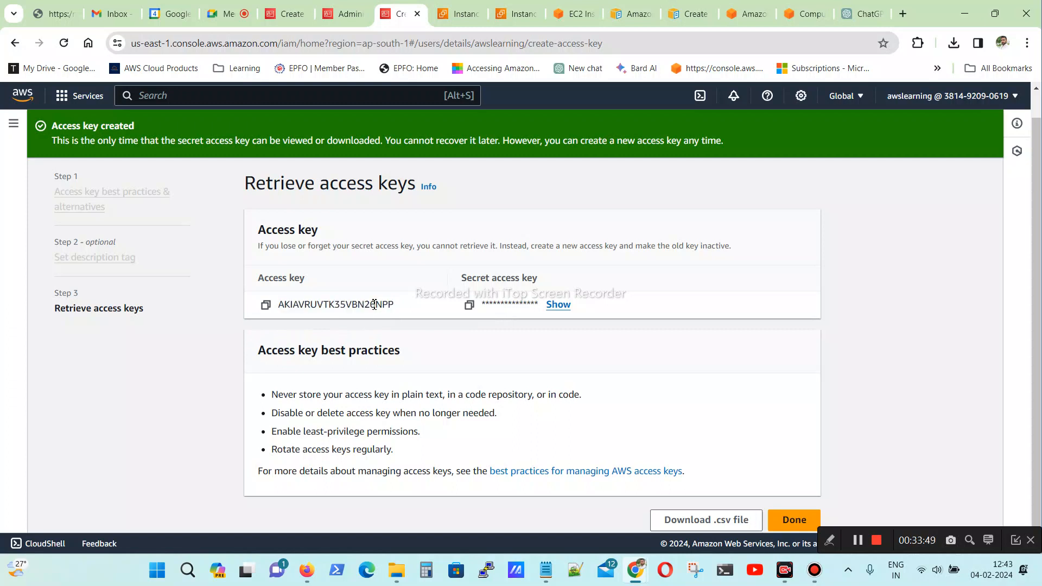
{"action": "double_click", "coordinate": [375, 305]}
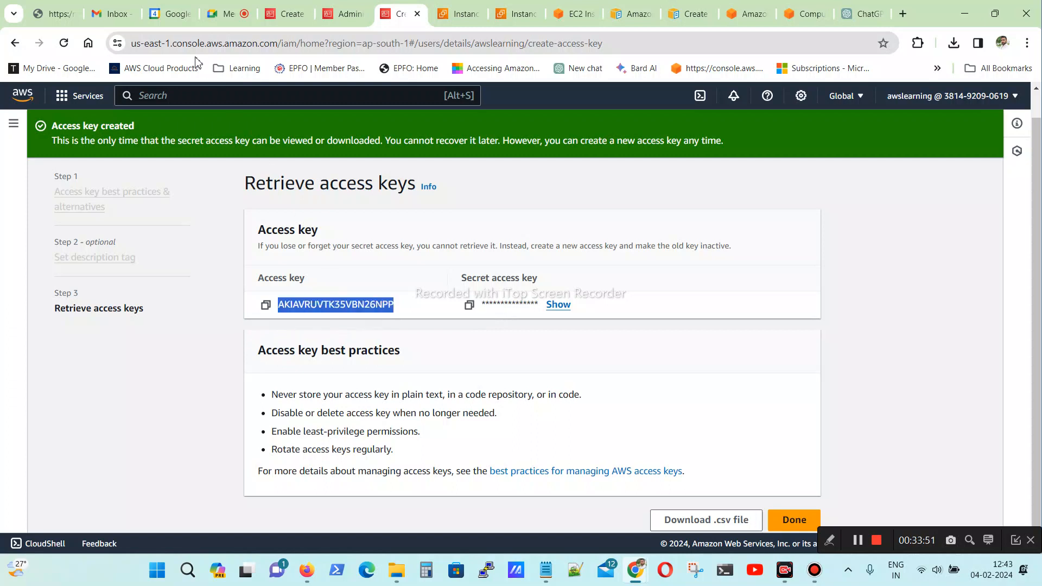
{"action": "left_click", "coordinate": [337, 308]}
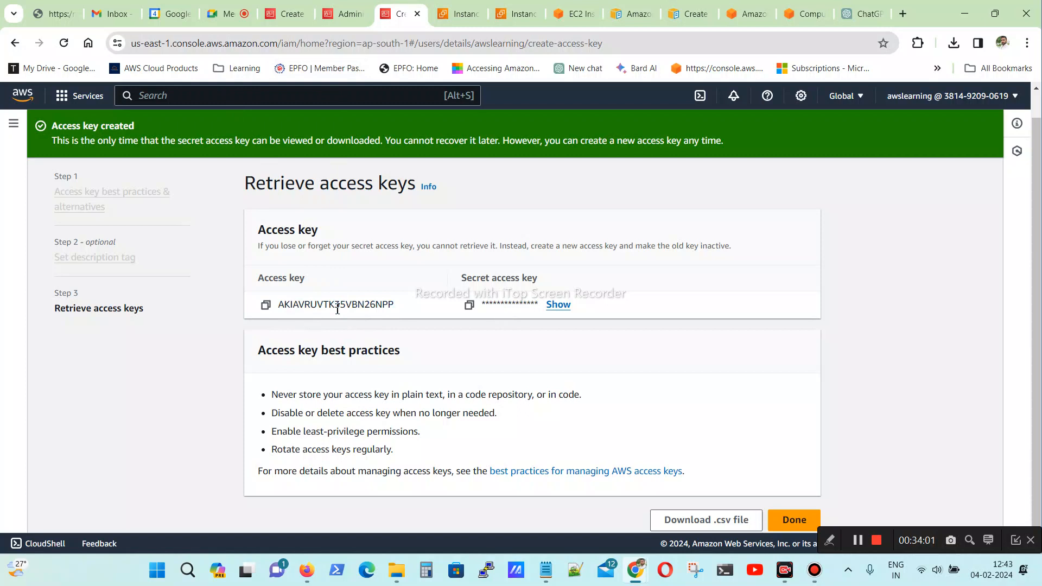
{"action": "double_click", "coordinate": [351, 304]}
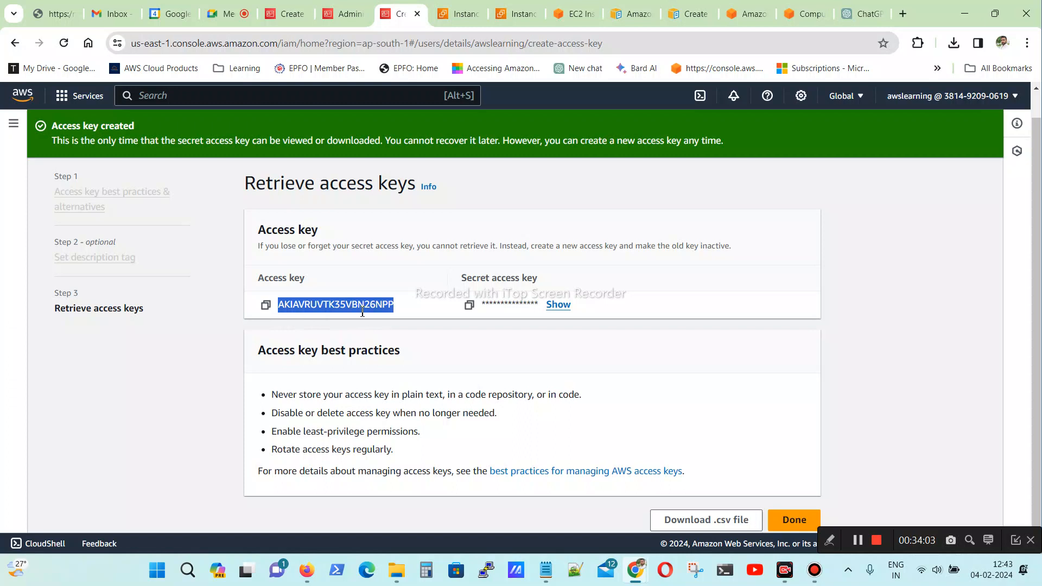
{"action": "left_click", "coordinate": [362, 312]}
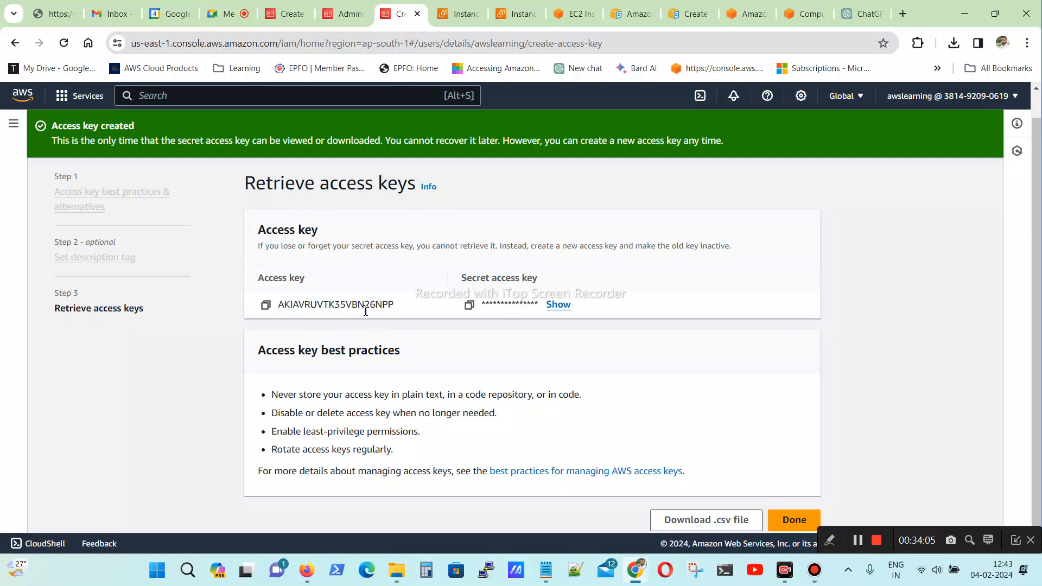
{"action": "double_click", "coordinate": [365, 309]}
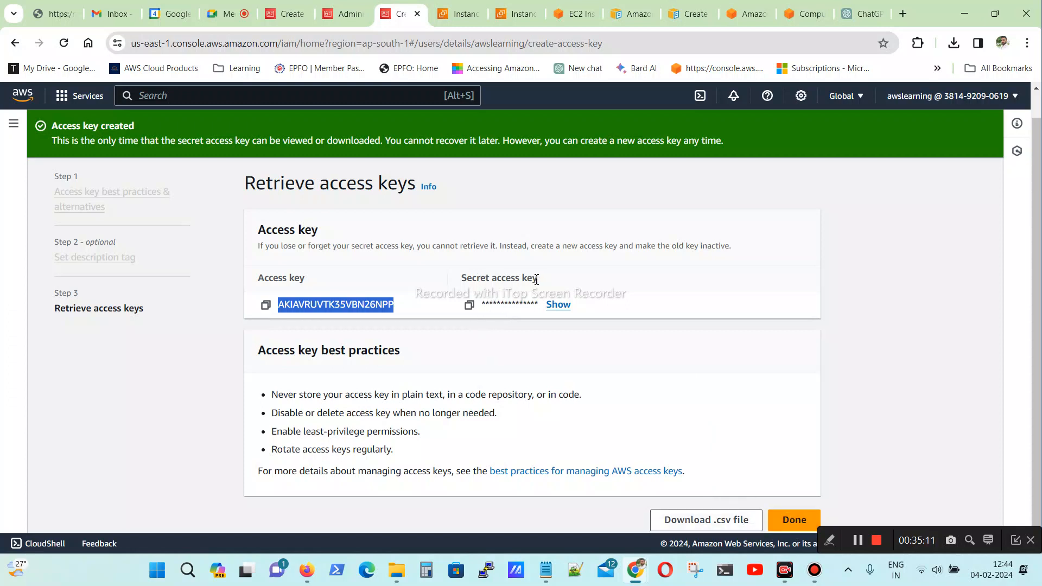
Reveal and select the secret access key, then finish the wizard with Done
{"action": "left_click", "coordinate": [556, 304]}
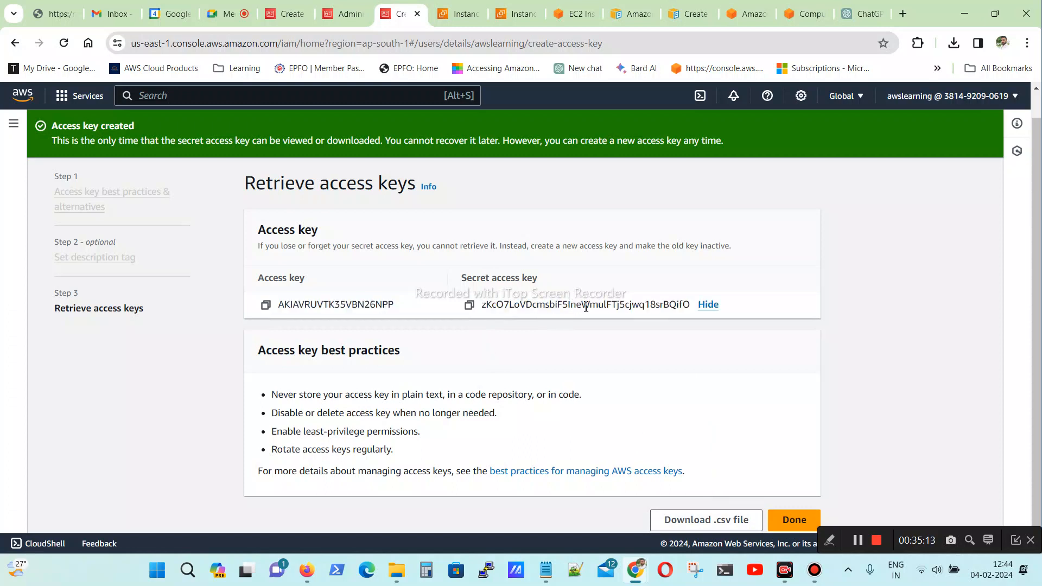
{"action": "left_click_drag", "start_coordinate": [481, 305], "coordinate": [690, 305]}
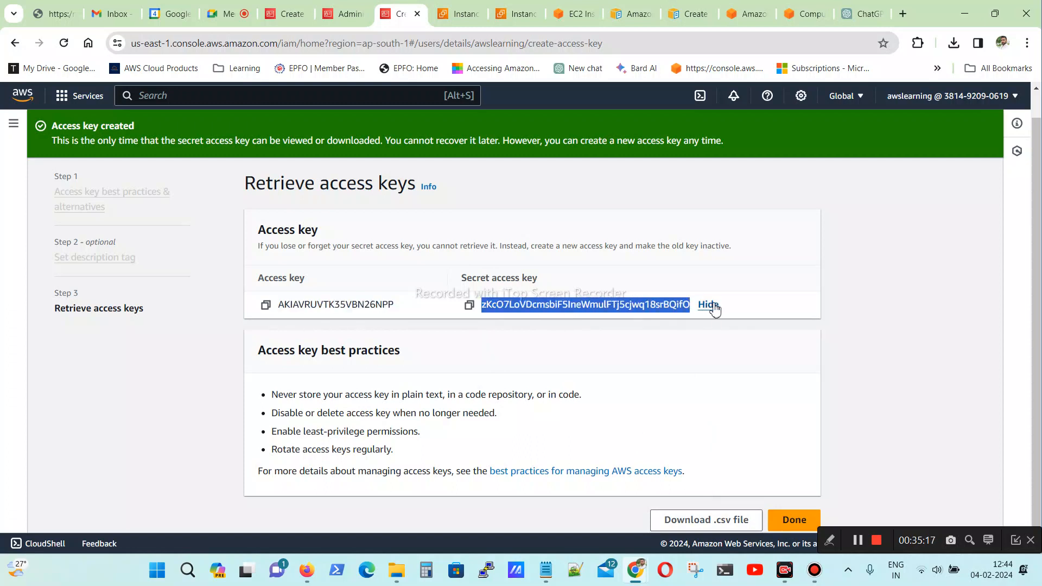
{"action": "left_click", "coordinate": [714, 307]}
{"action": "left_click", "coordinate": [563, 305]}
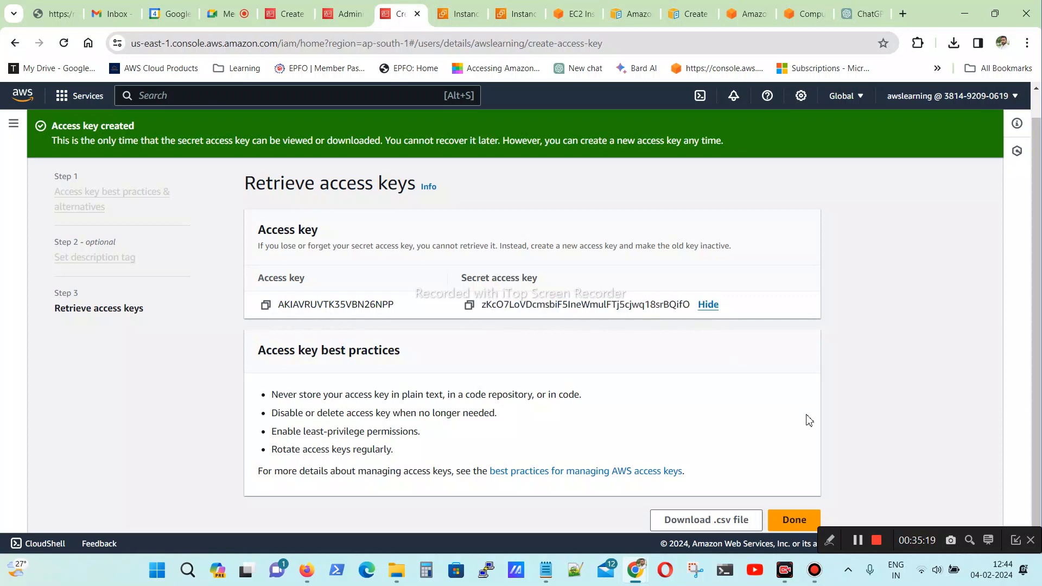
{"action": "left_click", "coordinate": [798, 517]}
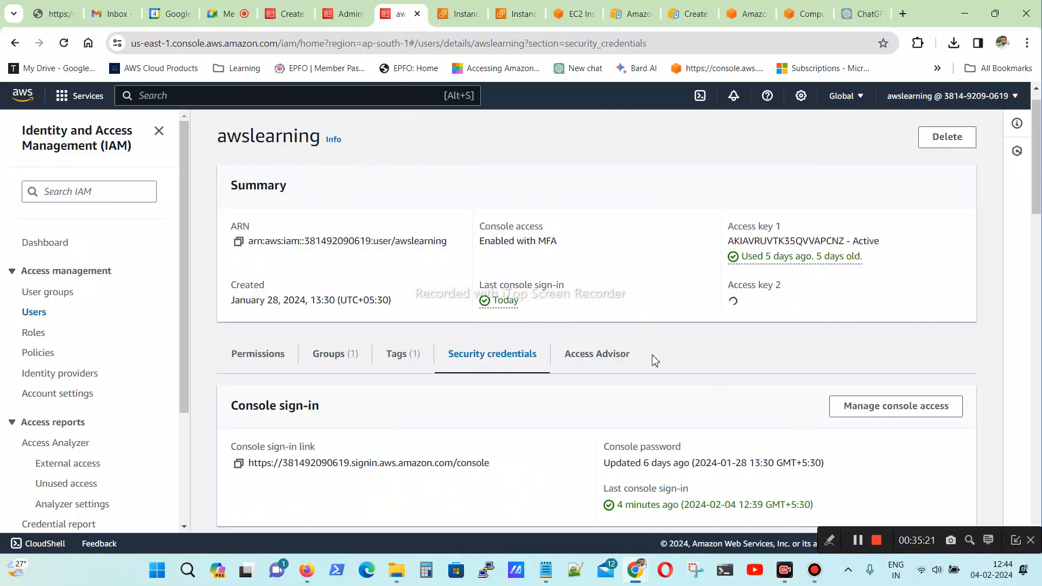
Locate the older access key and inspect its Actions menu without choosing anything
{"action": "scroll", "coordinate": [642, 363], "scroll_direction": "down", "scroll_amount": 3}
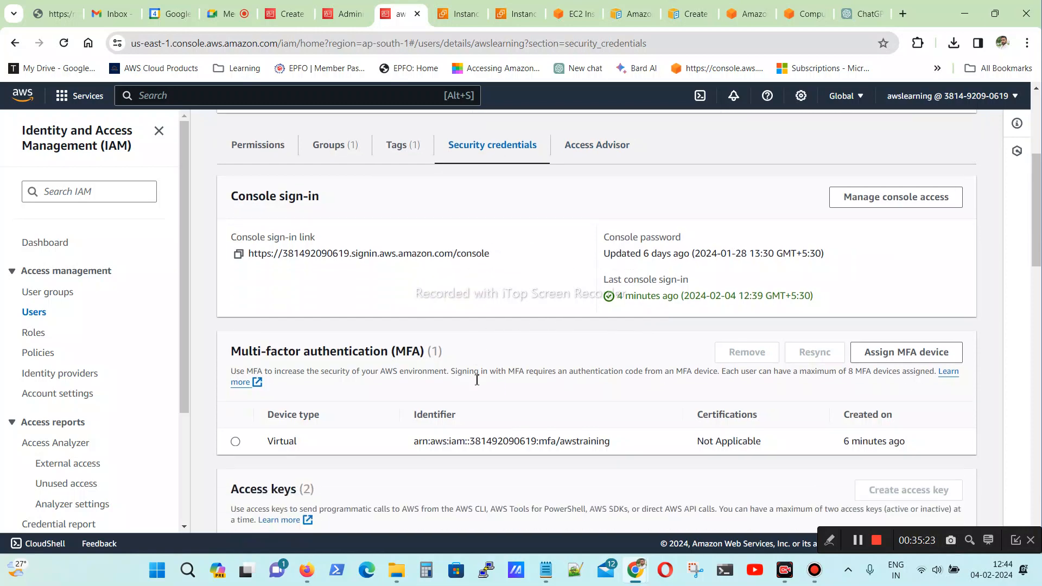
{"action": "scroll", "coordinate": [477, 379], "scroll_direction": "down", "scroll_amount": 5}
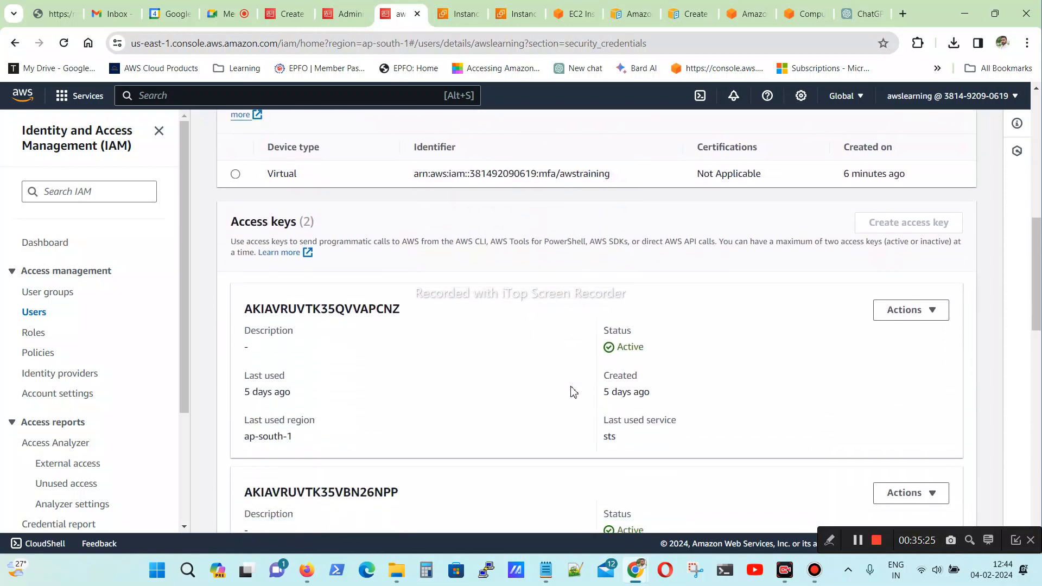
{"action": "scroll", "coordinate": [379, 305], "scroll_direction": "down", "scroll_amount": 1}
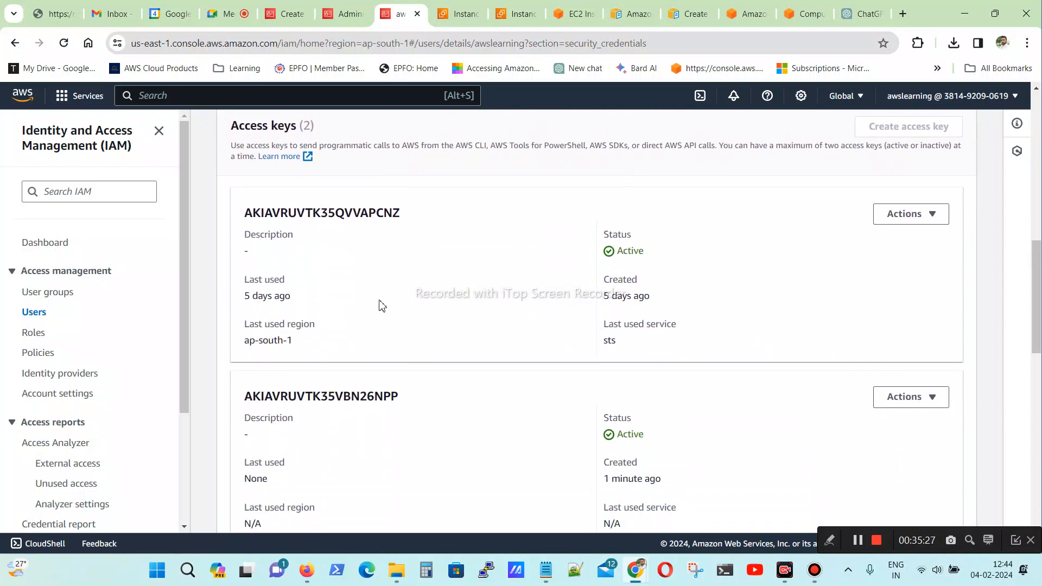
{"action": "scroll", "coordinate": [380, 305], "scroll_direction": "down", "scroll_amount": 1}
{"action": "scroll", "coordinate": [379, 305], "scroll_direction": "up", "scroll_amount": 2}
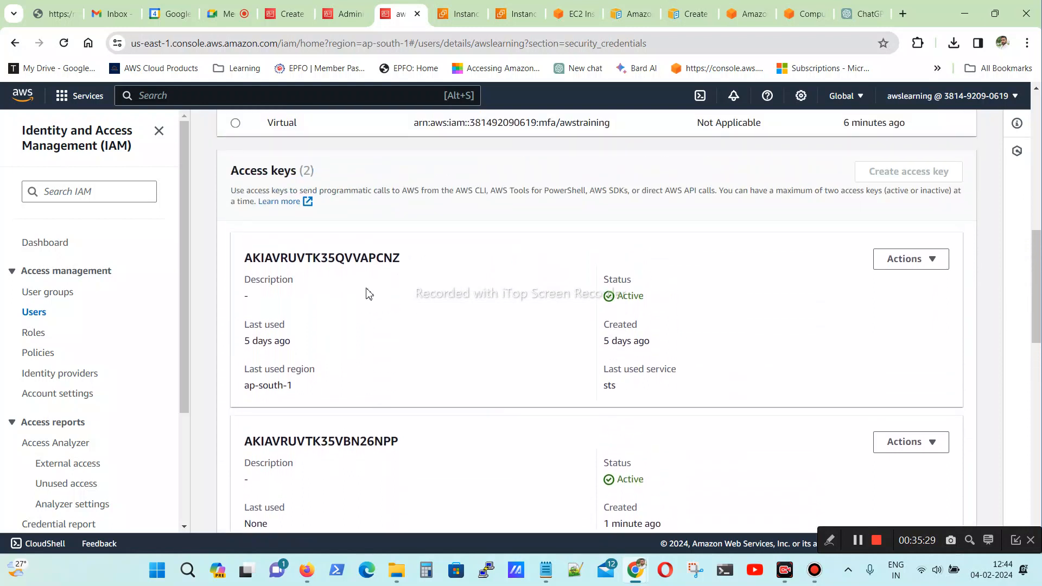
{"action": "left_click", "coordinate": [932, 261]}
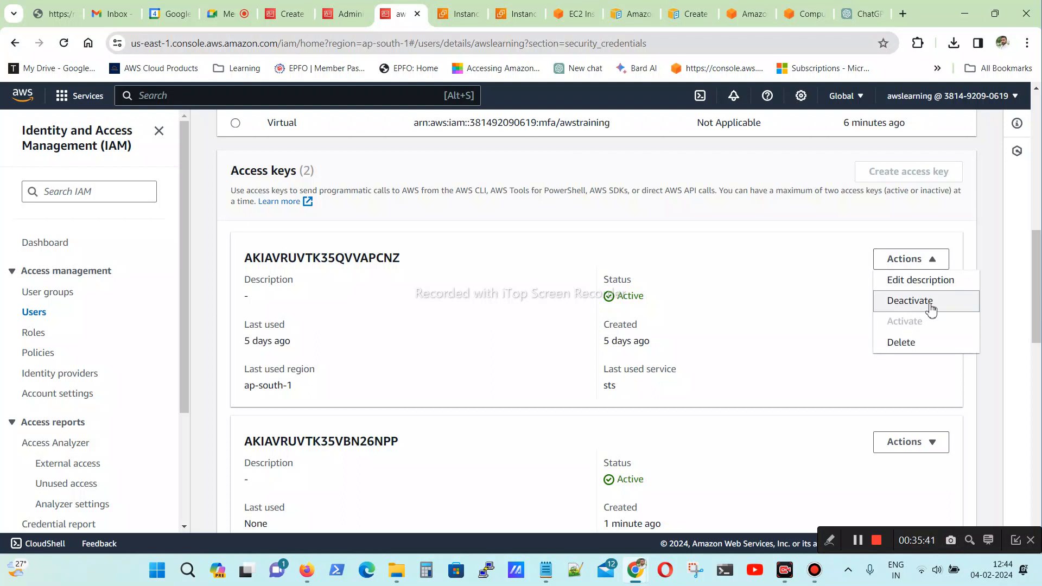
{"action": "left_click", "coordinate": [808, 296]}
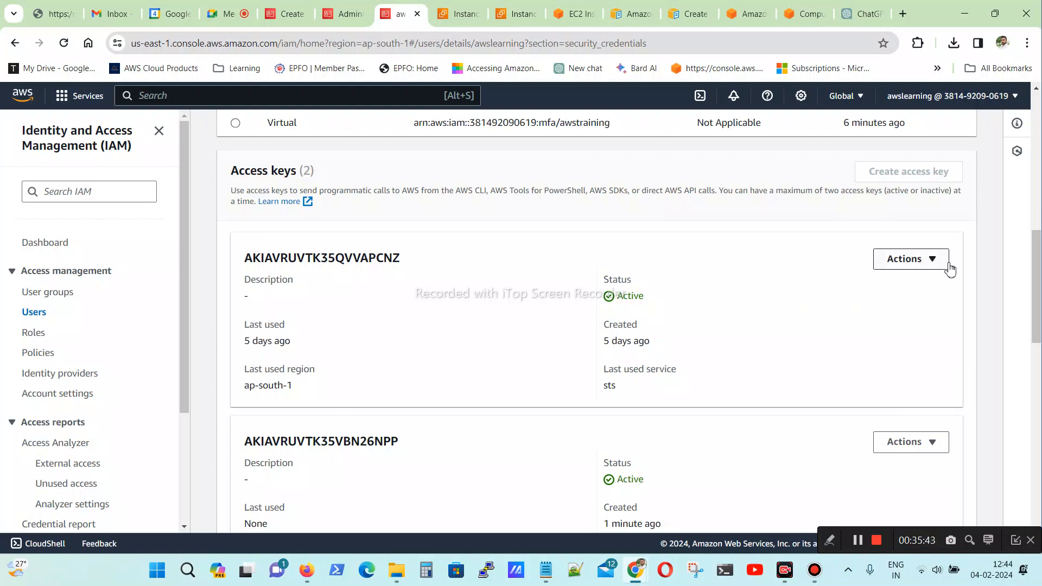
{"action": "scroll", "coordinate": [692, 372], "scroll_direction": "down", "scroll_amount": 1}
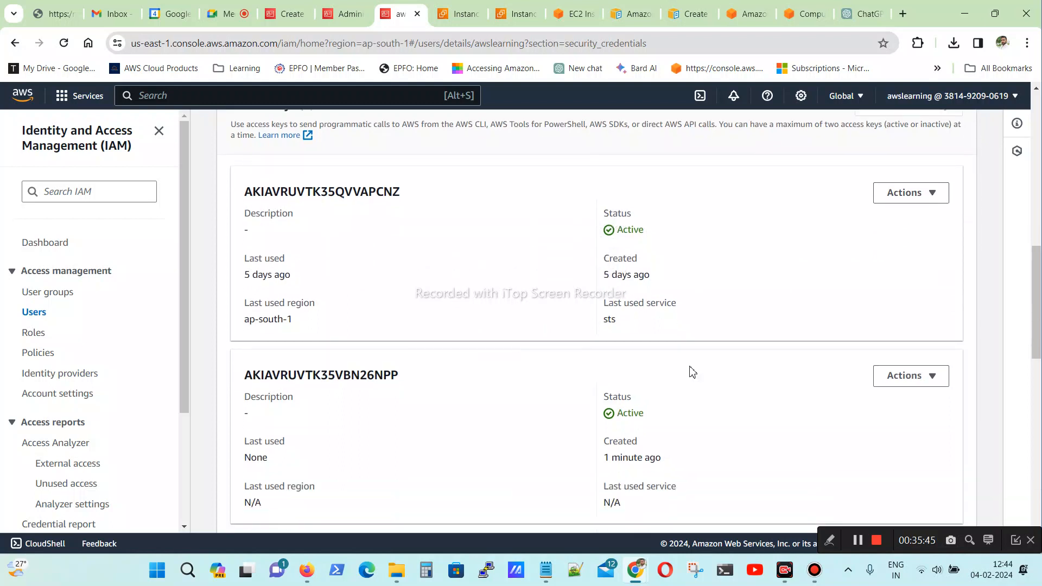
{"action": "scroll", "coordinate": [902, 391], "scroll_direction": "down", "scroll_amount": 2}
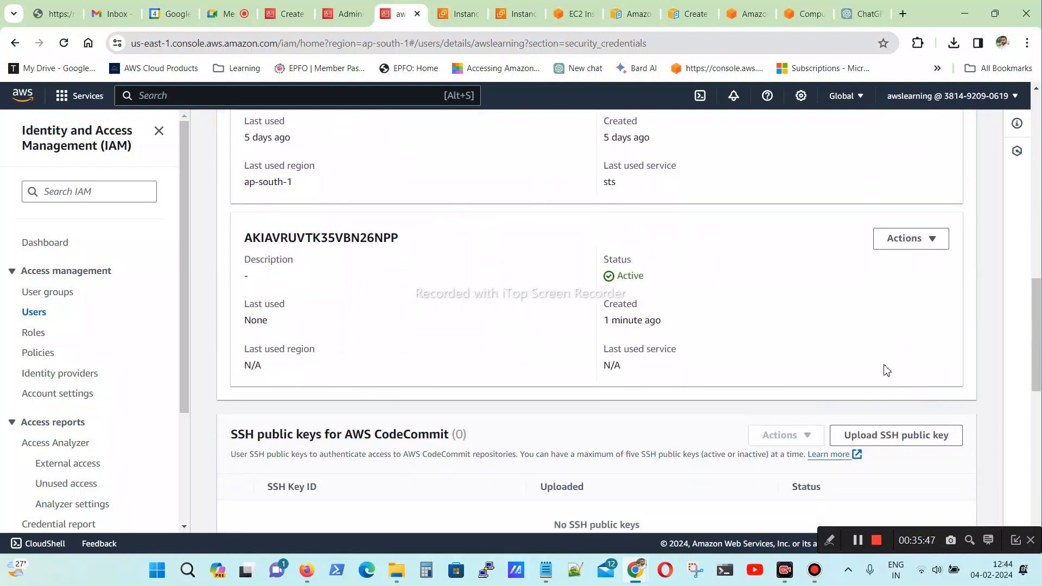
{"action": "scroll", "coordinate": [885, 369], "scroll_direction": "up", "scroll_amount": 2}
{"action": "scroll", "coordinate": [923, 287], "scroll_direction": "up", "scroll_amount": 1}
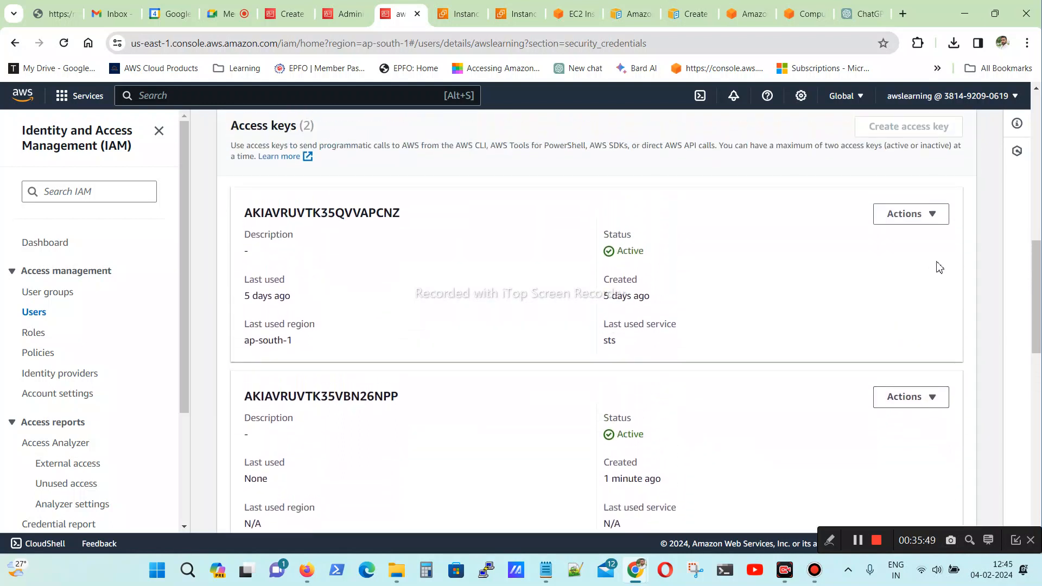
Deactivate the older access key last used 5 days ago and confirm
{"action": "left_click", "coordinate": [942, 217]}
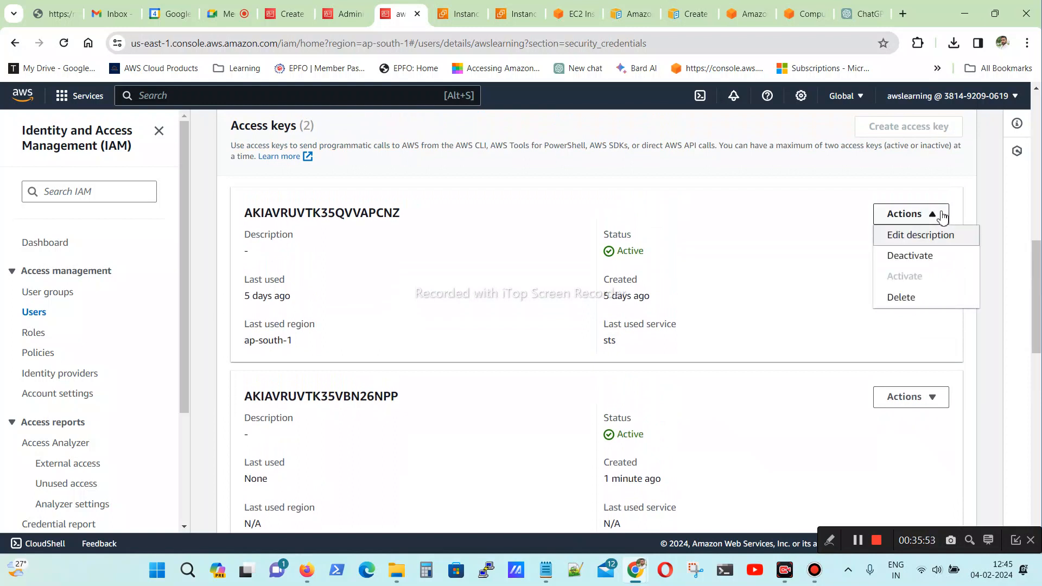
{"action": "left_click", "coordinate": [921, 258]}
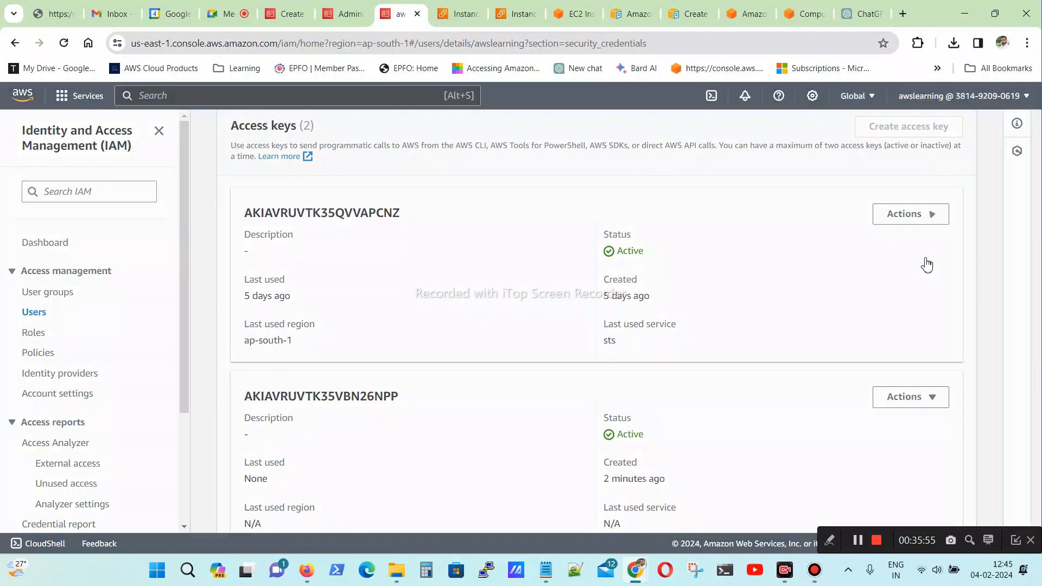
{"action": "left_click", "coordinate": [673, 432]}
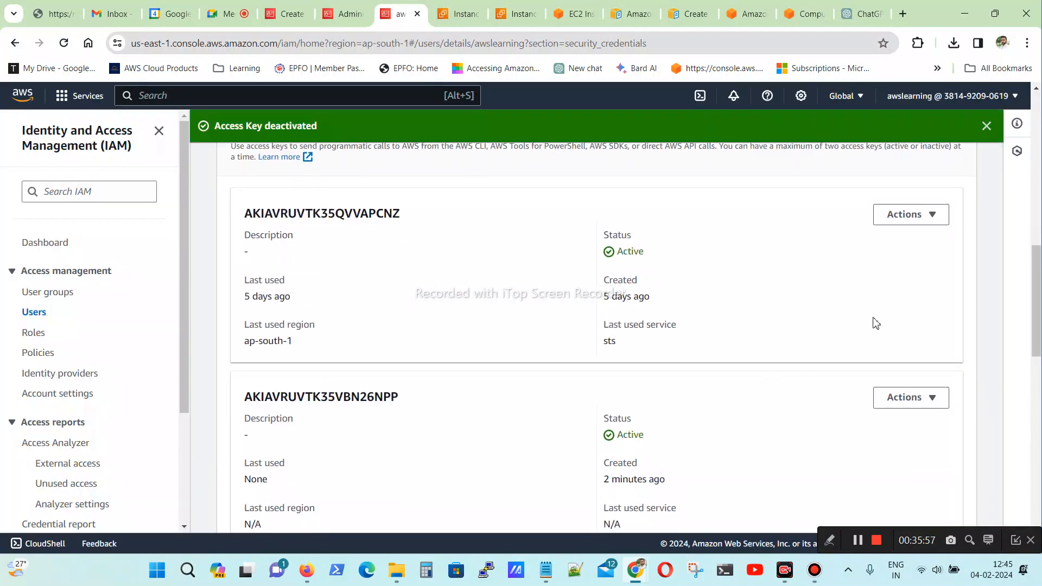
{"action": "left_click", "coordinate": [986, 126]}
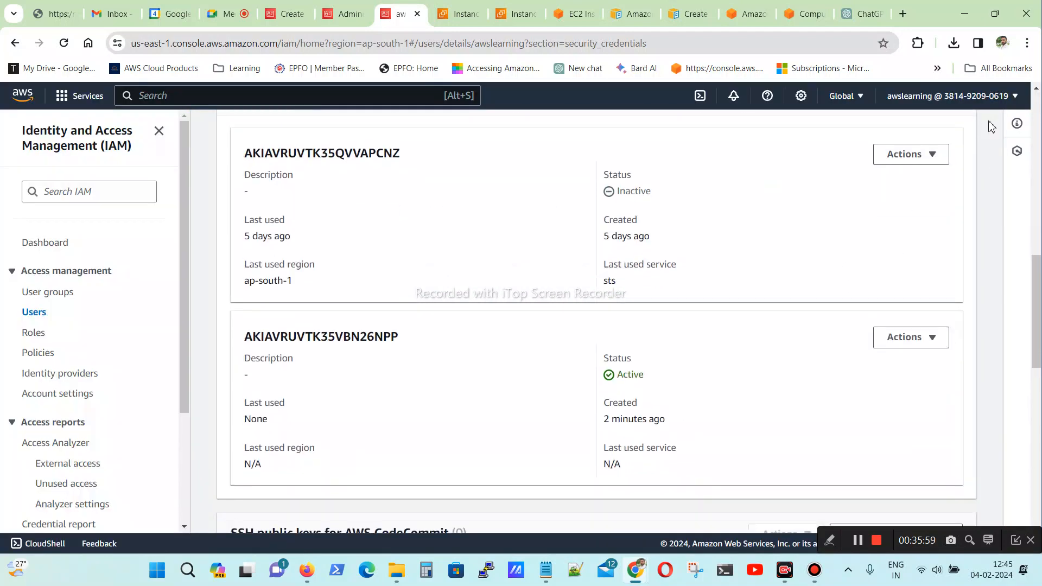
{"action": "scroll", "coordinate": [380, 302], "scroll_direction": "up", "scroll_amount": 2}
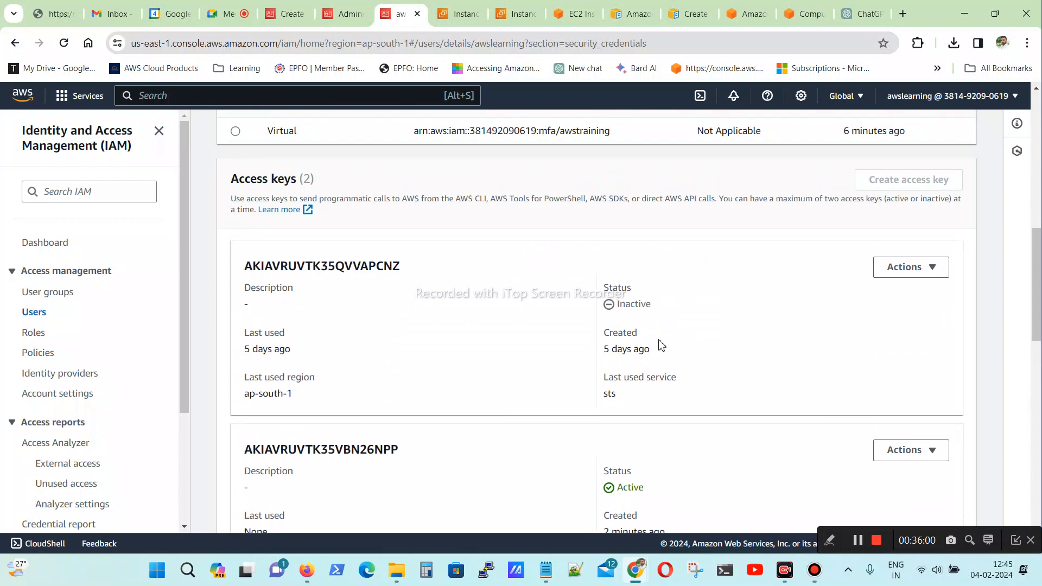
{"action": "left_click", "coordinate": [943, 269]}
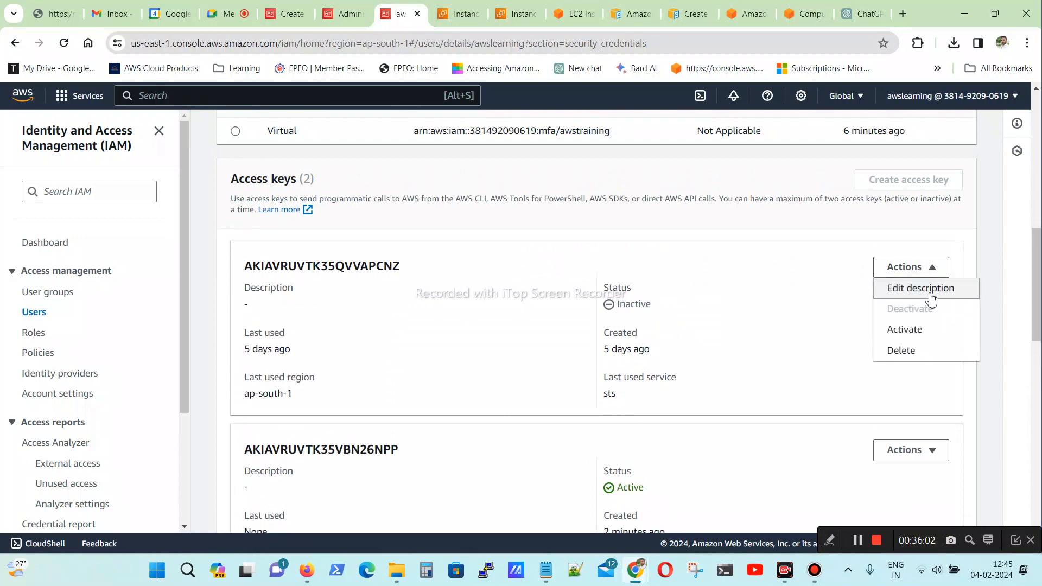
Delete the older inactive access key by pasting its ID into the confirmation field
{"action": "left_click", "coordinate": [916, 351]}
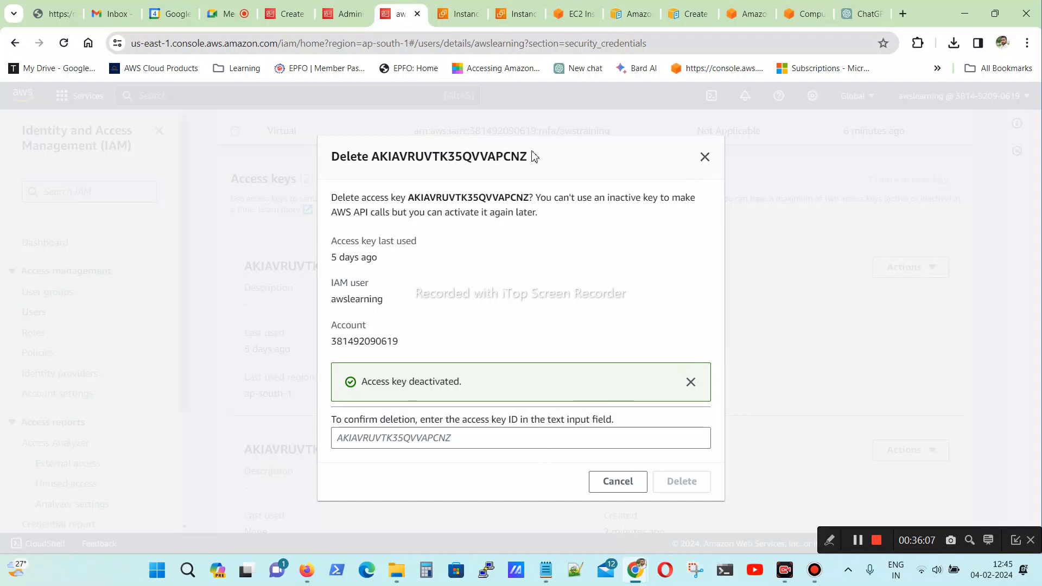
{"action": "left_click_drag", "start_coordinate": [532, 156], "coordinate": [375, 162]}
{"action": "key", "text": "ctrl+c"}
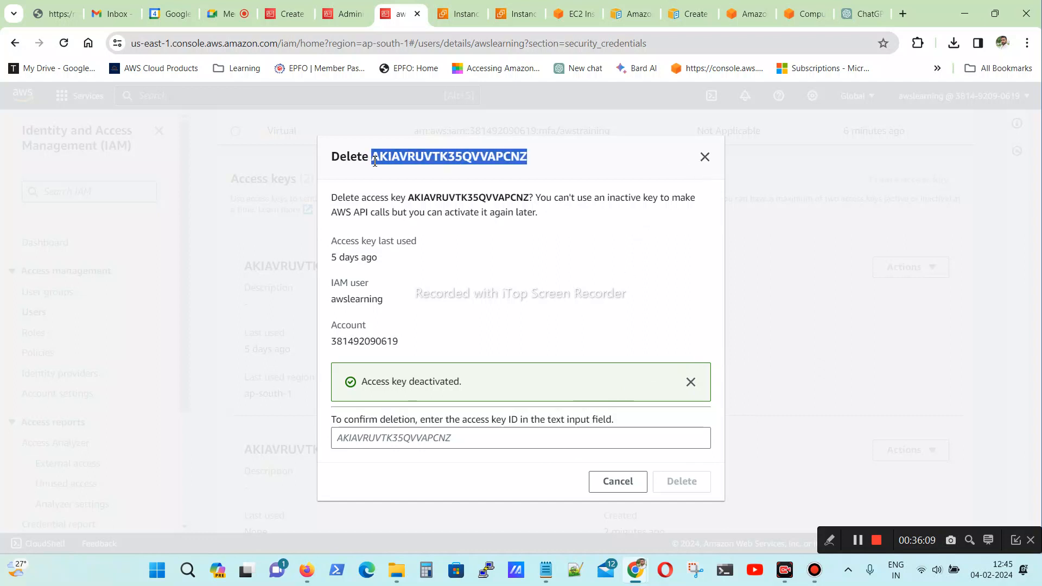
{"action": "left_click", "coordinate": [467, 437]}
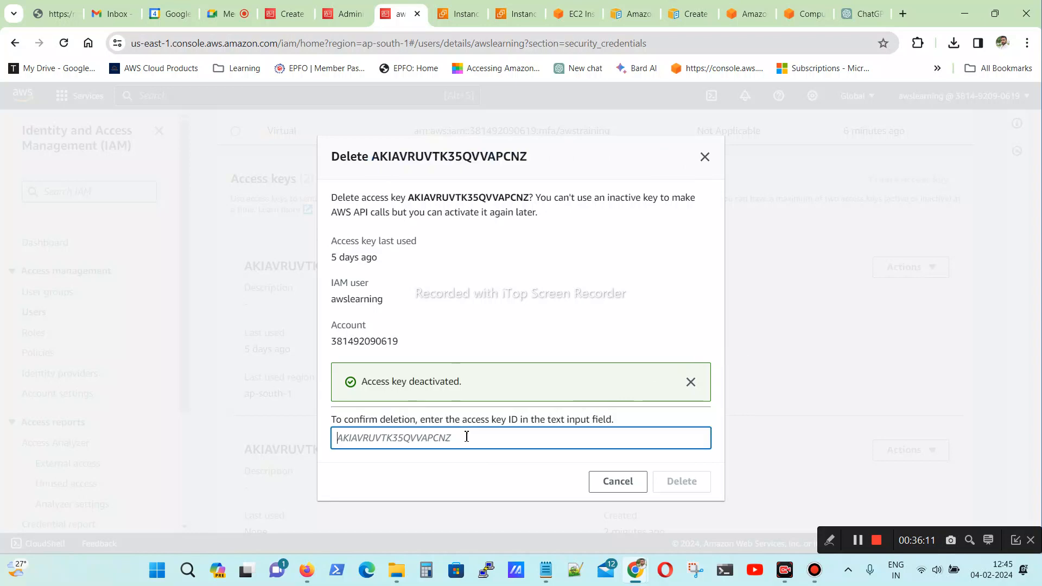
{"action": "key", "text": "ctrl+v"}
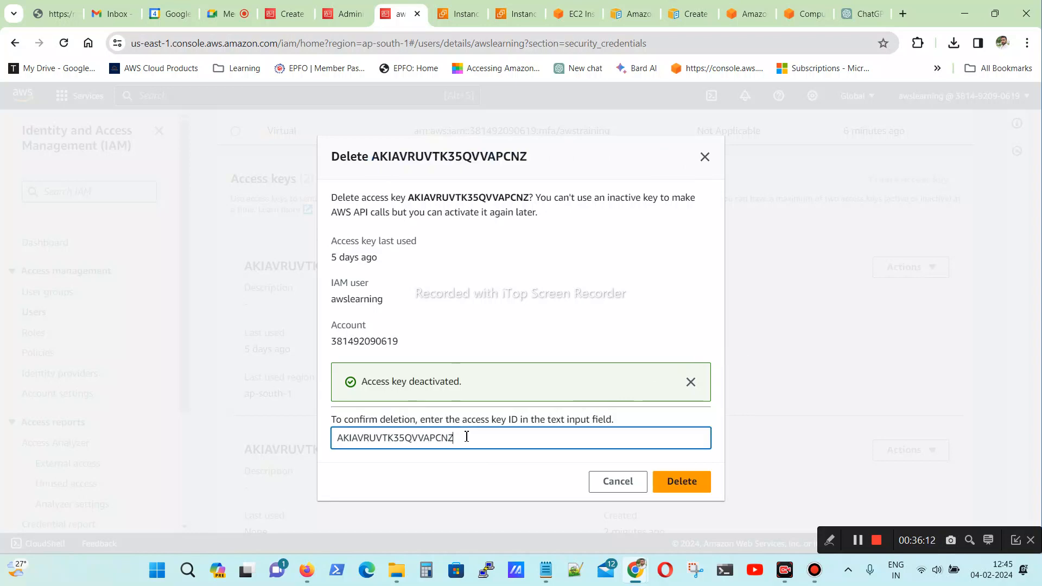
{"action": "left_click", "coordinate": [690, 482]}
{"action": "scroll", "coordinate": [812, 344], "scroll_direction": "down", "scroll_amount": 2}
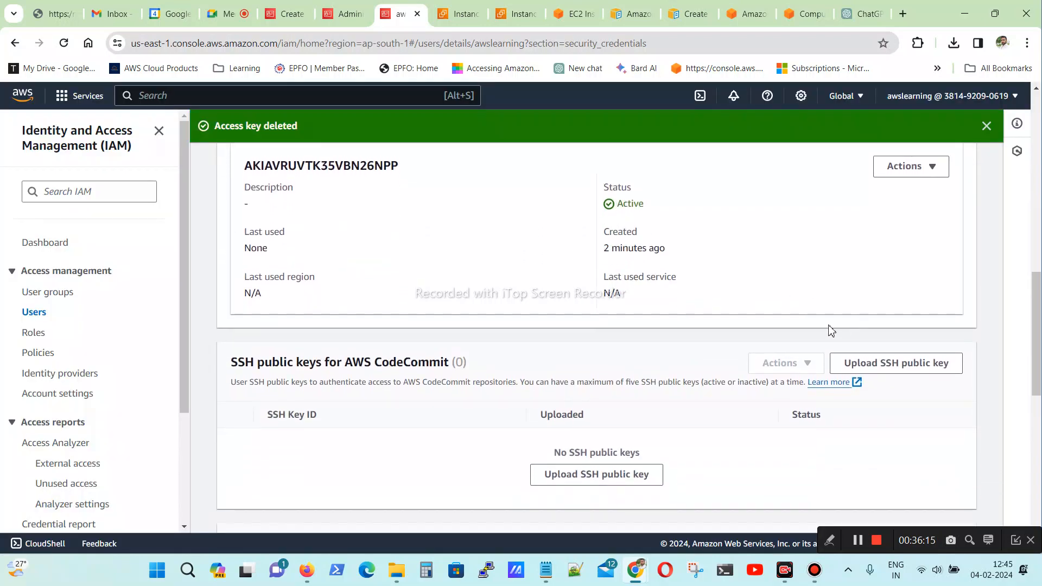
{"action": "scroll", "coordinate": [787, 323], "scroll_direction": "up", "scroll_amount": 1}
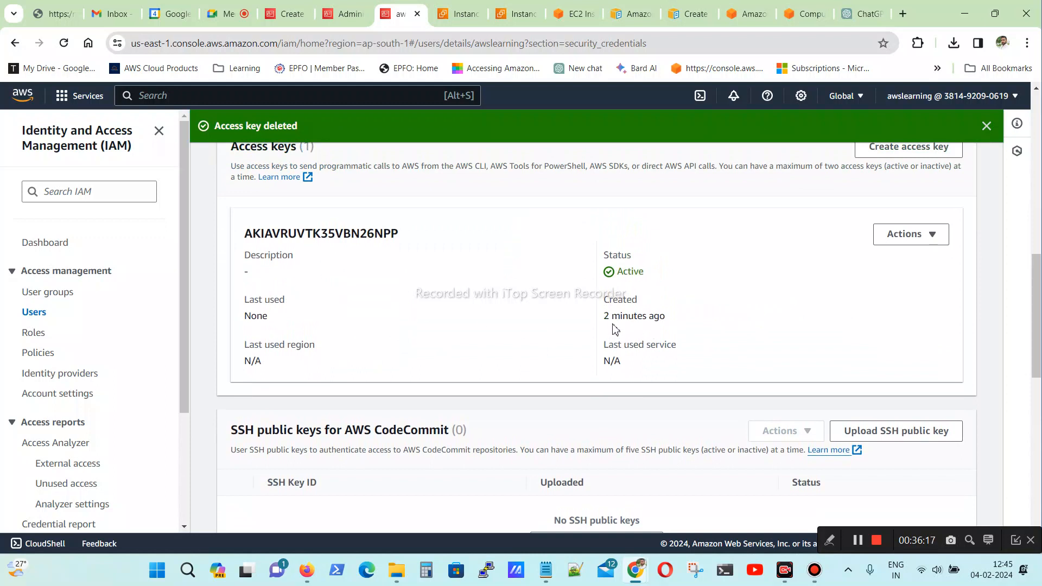
Copy the remaining access key's ID and deactivate that key
{"action": "triple_click", "coordinate": [636, 321]}
{"action": "left_click", "coordinate": [699, 316]}
{"action": "left_click_drag", "start_coordinate": [418, 242], "coordinate": [245, 234]}
{"action": "key", "text": "ctrl+c"}
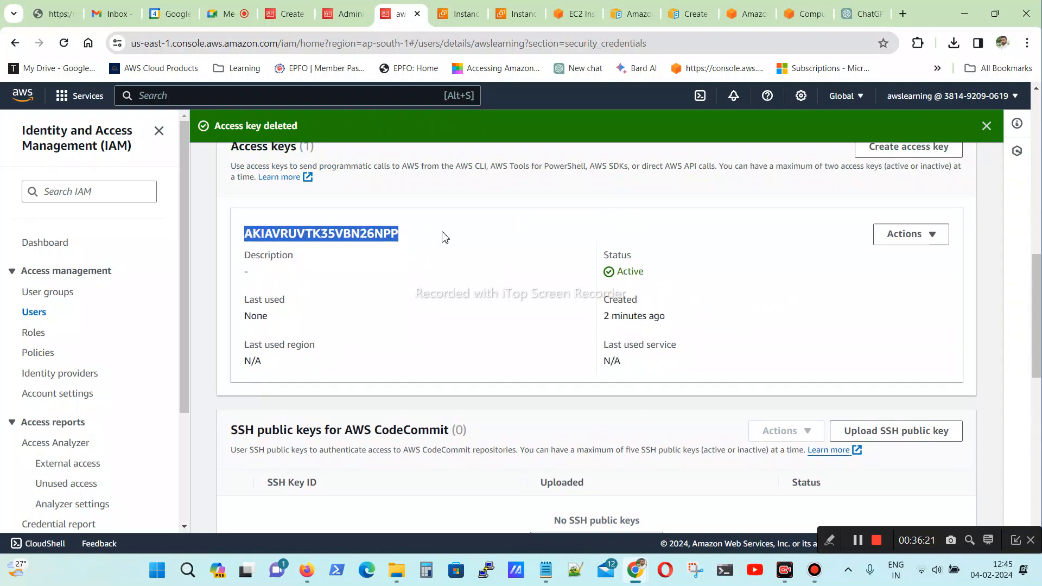
{"action": "left_click", "coordinate": [935, 234]}
{"action": "left_click", "coordinate": [922, 278]}
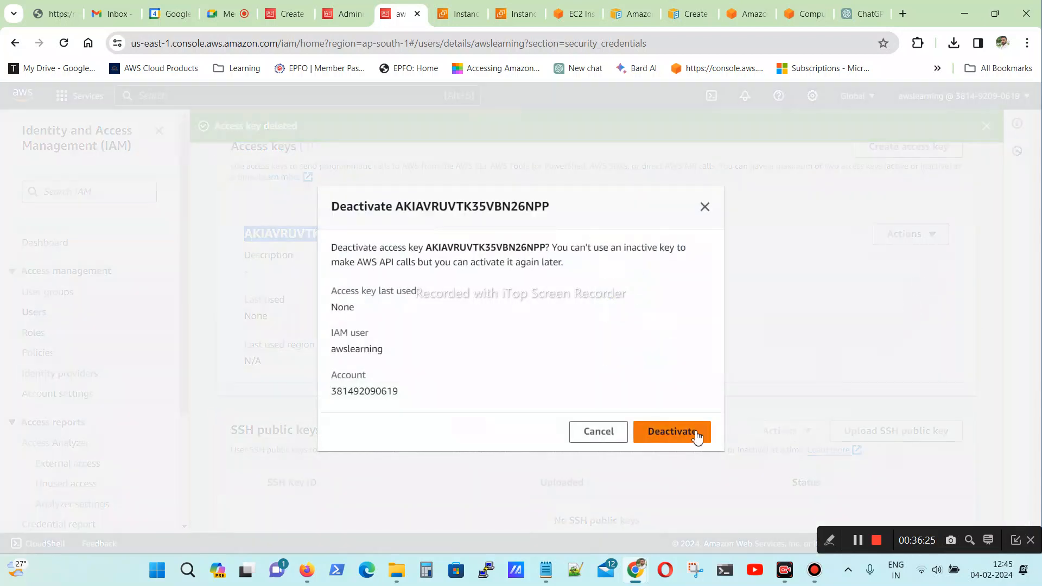
{"action": "left_click", "coordinate": [699, 434]}
Delete the now-inactive last access key by confirming with its pasted ID
{"action": "left_click", "coordinate": [936, 208]}
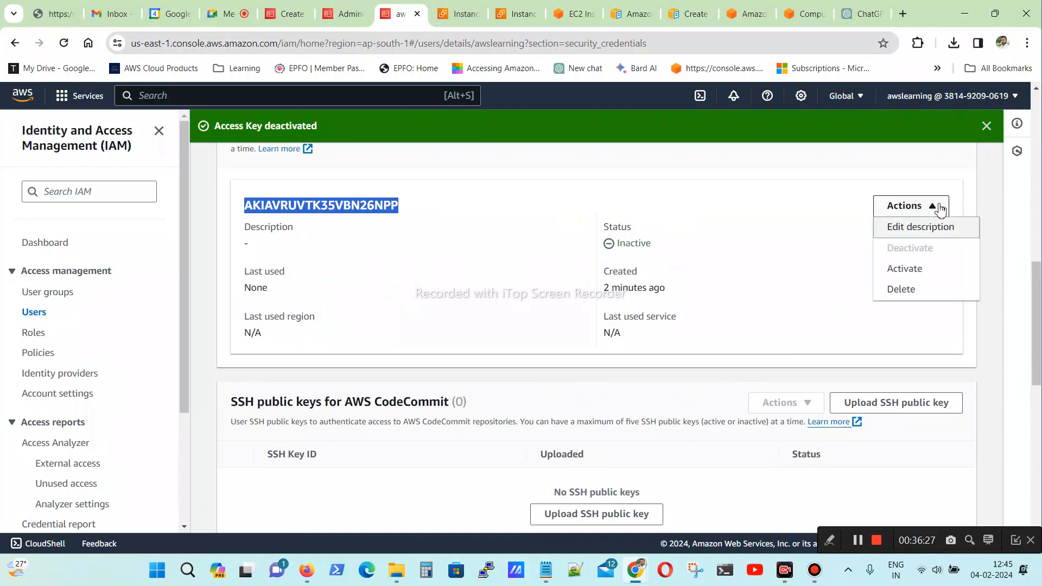
{"action": "left_click", "coordinate": [727, 271]}
{"action": "double_click", "coordinate": [637, 244]}
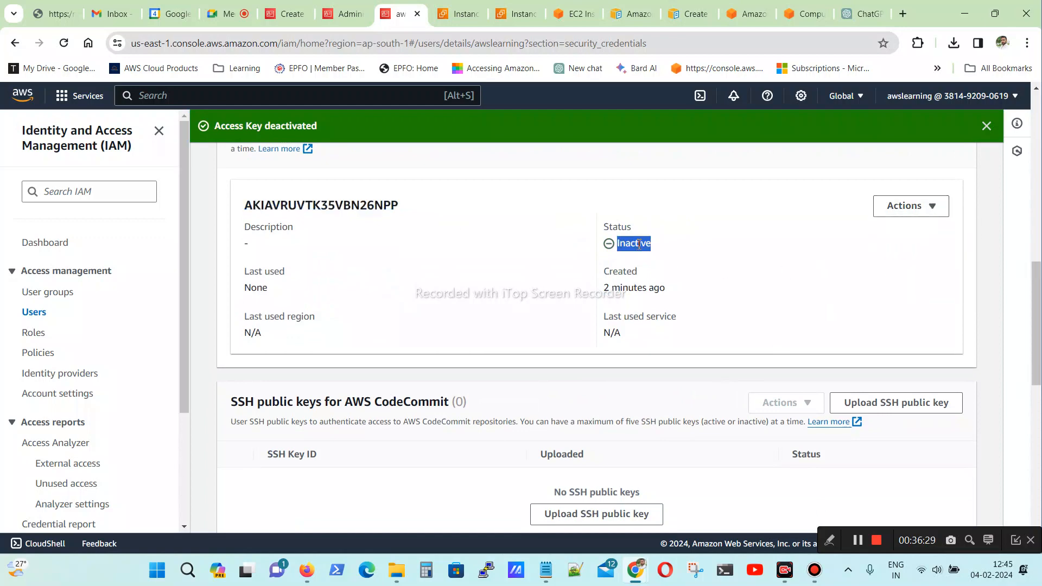
{"action": "left_click", "coordinate": [809, 246]}
{"action": "left_click", "coordinate": [937, 206]}
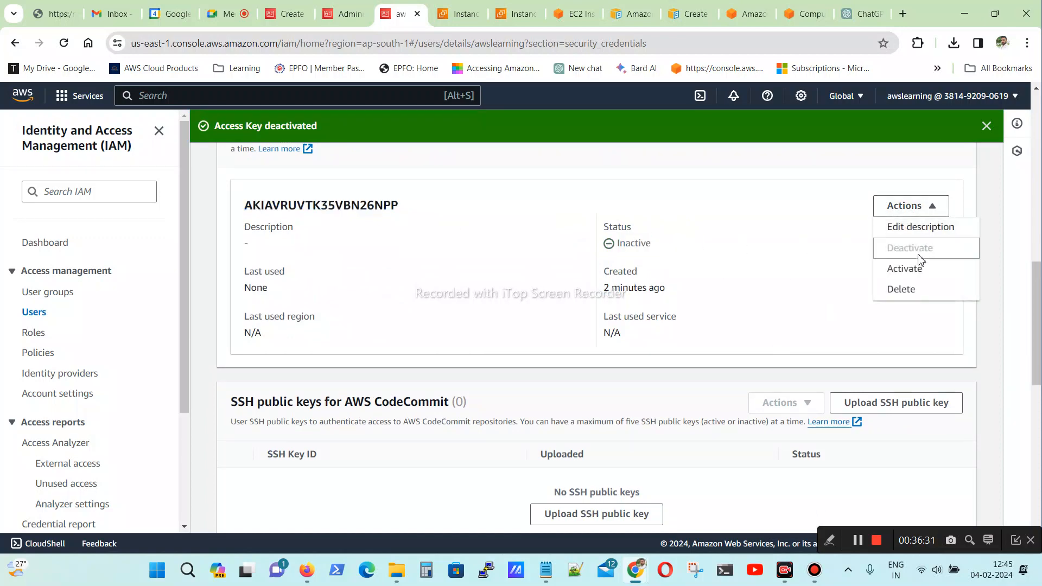
{"action": "left_click", "coordinate": [914, 290]}
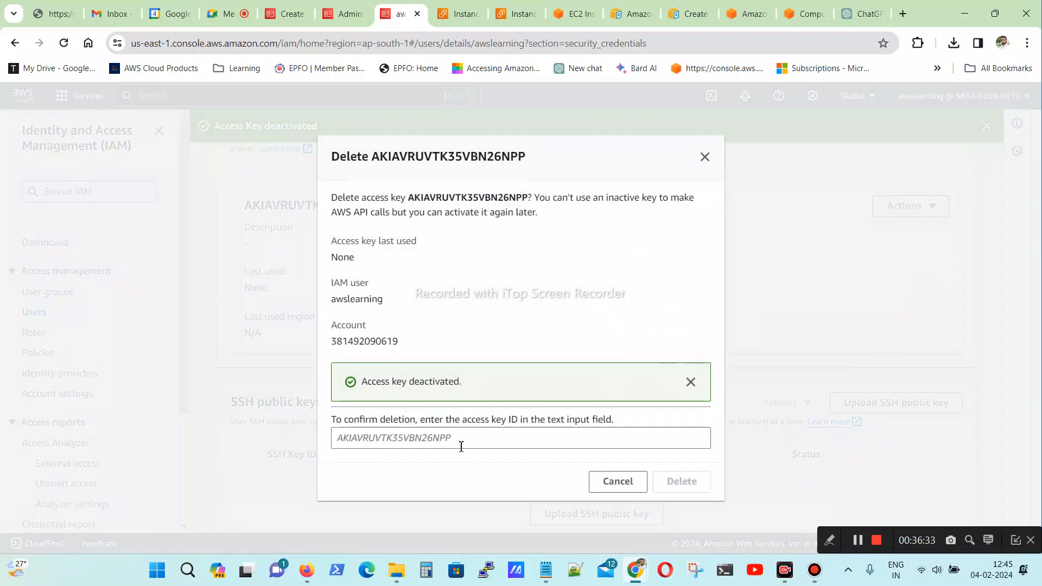
{"action": "left_click", "coordinate": [461, 445]}
{"action": "key", "text": "ctrl+v"}
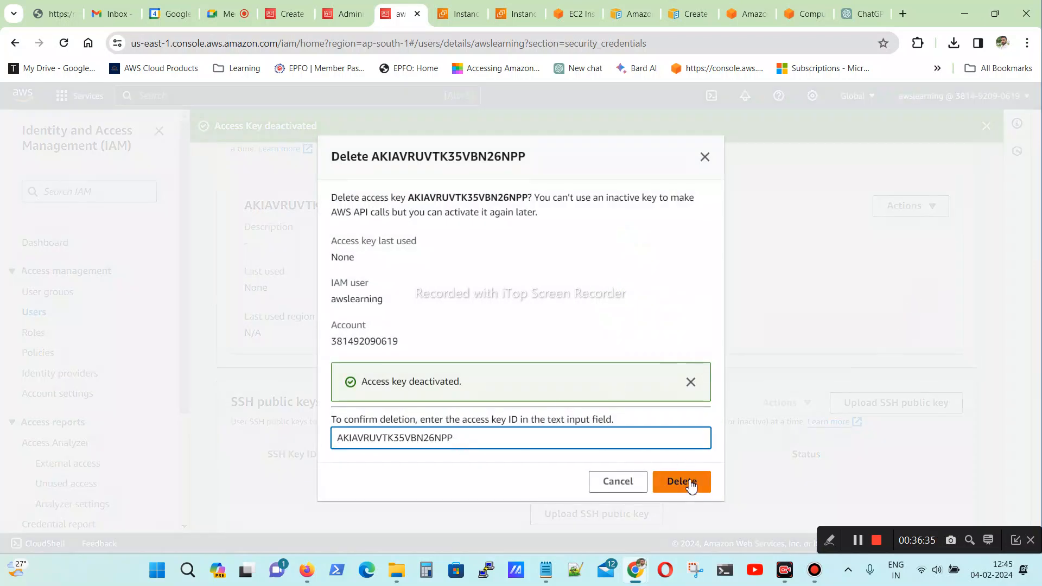
{"action": "left_click", "coordinate": [689, 482]}
{"action": "scroll", "coordinate": [759, 331], "scroll_direction": "down", "scroll_amount": 2}
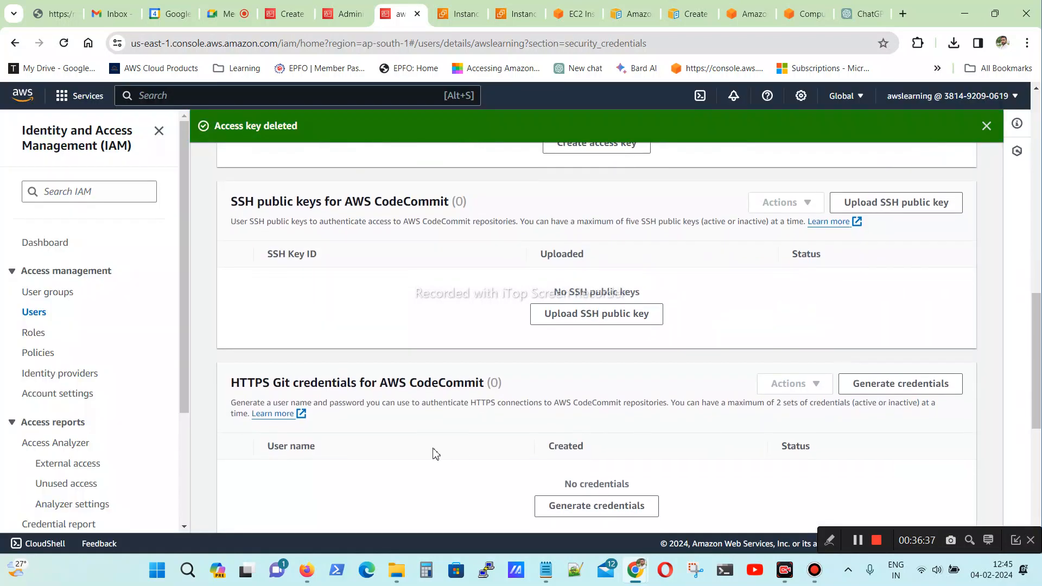
{"action": "scroll", "coordinate": [514, 332], "scroll_direction": "down", "scroll_amount": 1}
{"action": "scroll", "coordinate": [514, 331], "scroll_direction": "up", "scroll_amount": 2}
Create a new access key for an application running outside AWS, with no description
{"action": "scroll", "coordinate": [426, 326], "scroll_direction": "up", "scroll_amount": 2}
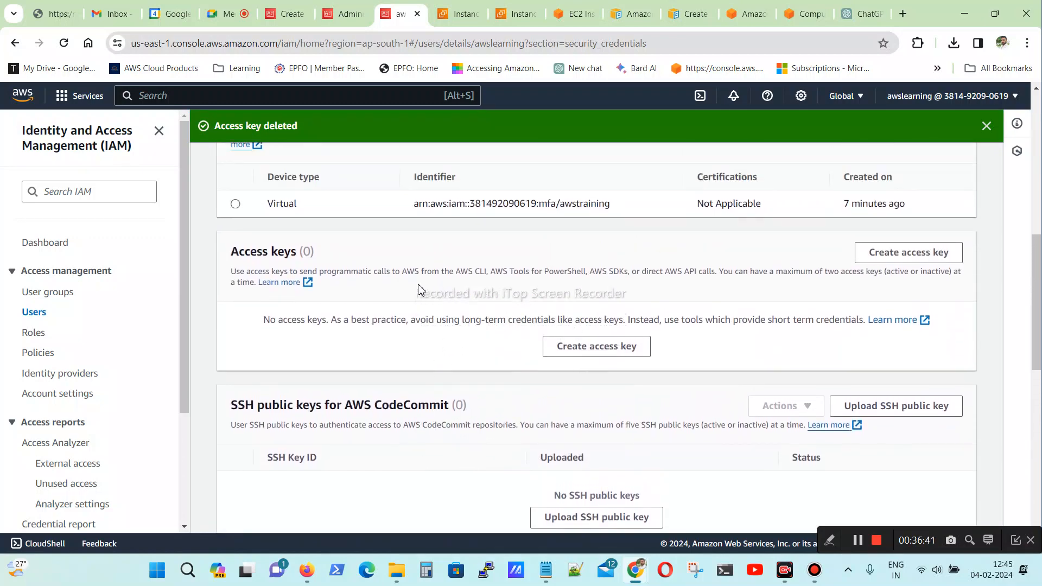
{"action": "left_click", "coordinate": [596, 345]}
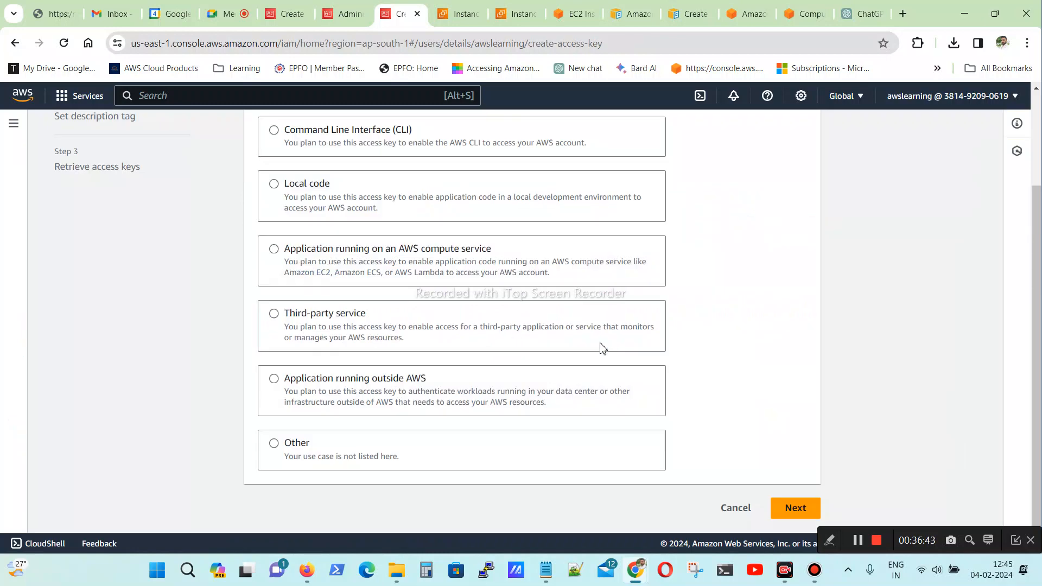
{"action": "scroll", "coordinate": [353, 295], "scroll_direction": "up", "scroll_amount": 2}
{"action": "scroll", "coordinate": [414, 363], "scroll_direction": "down", "scroll_amount": 2}
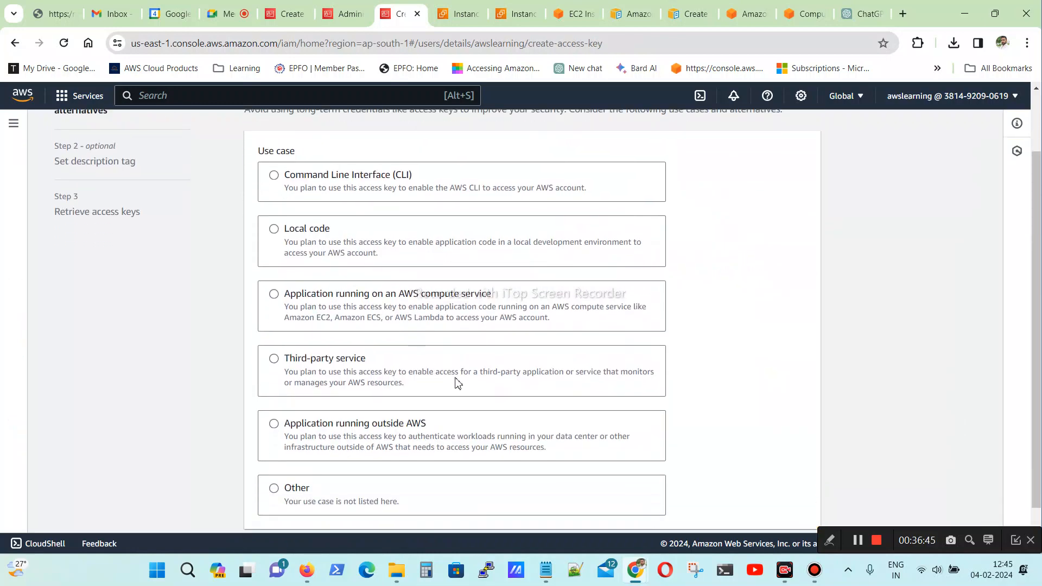
{"action": "left_click", "coordinate": [273, 405]}
{"action": "scroll", "coordinate": [483, 400], "scroll_direction": "down", "scroll_amount": 1}
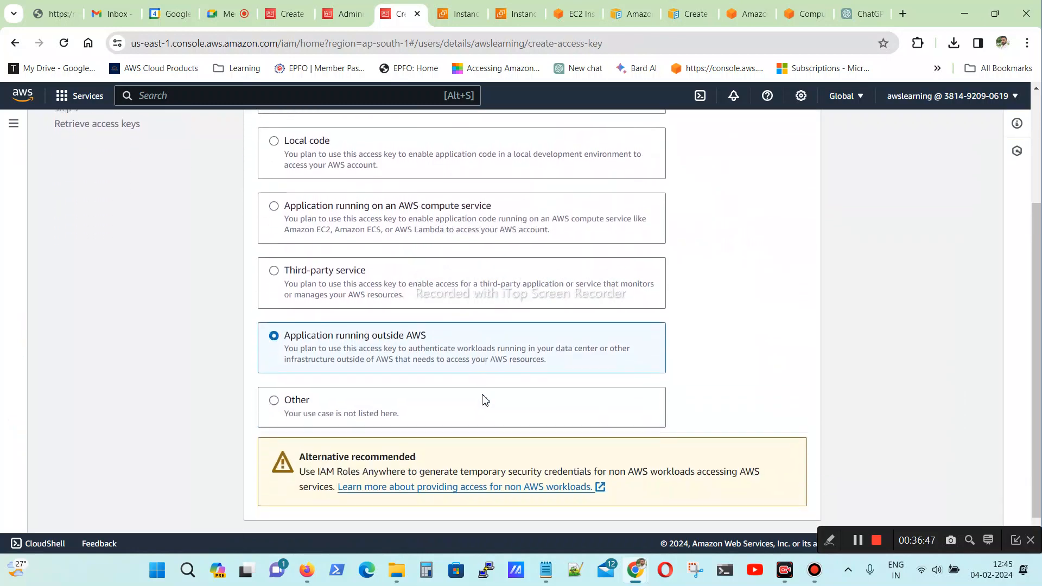
{"action": "scroll", "coordinate": [469, 350], "scroll_direction": "down", "scroll_amount": 1}
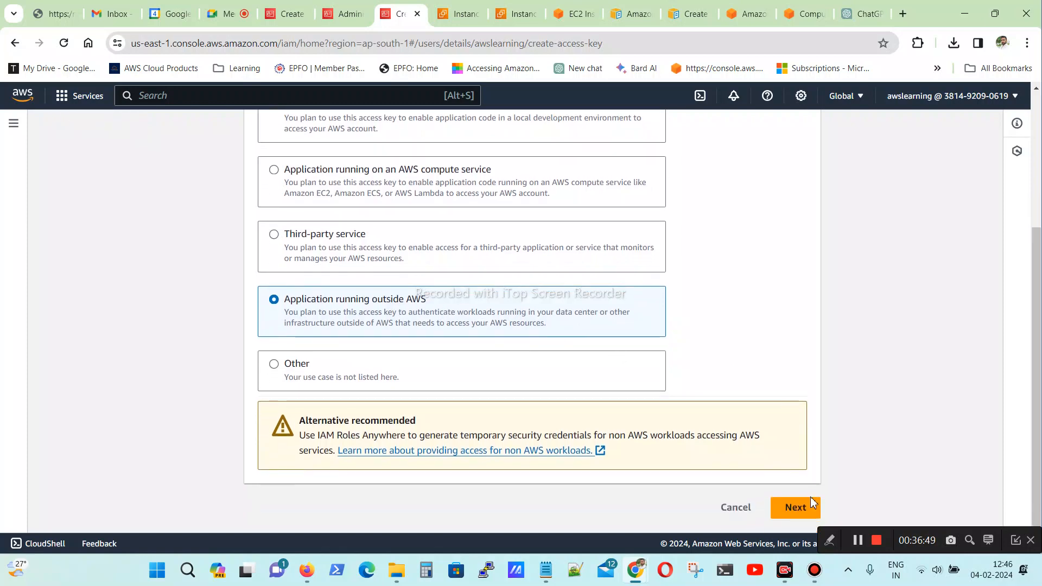
{"action": "left_click", "coordinate": [793, 505]}
{"action": "left_click", "coordinate": [427, 271]}
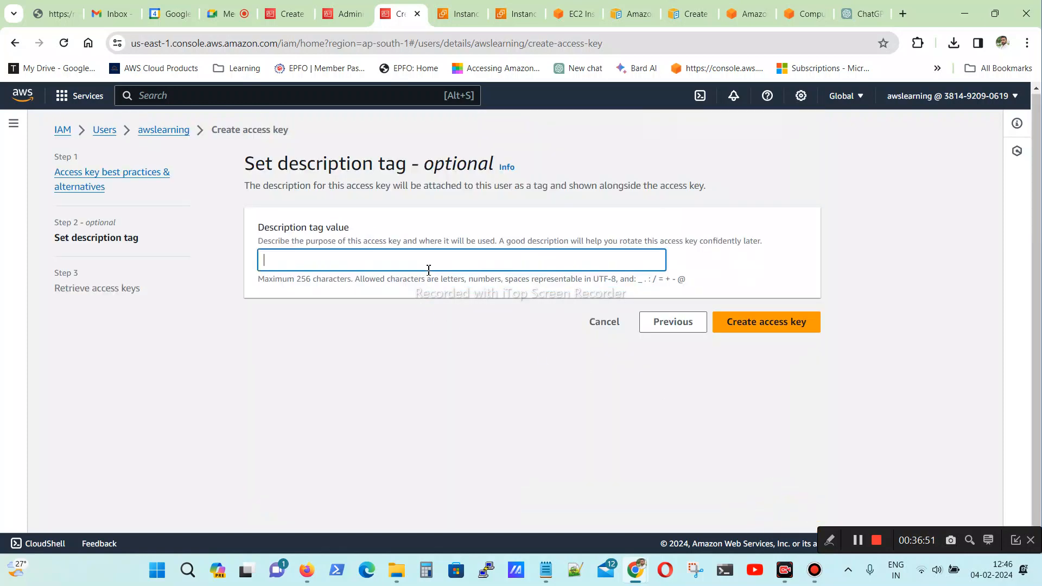
{"action": "left_click", "coordinate": [732, 330]}
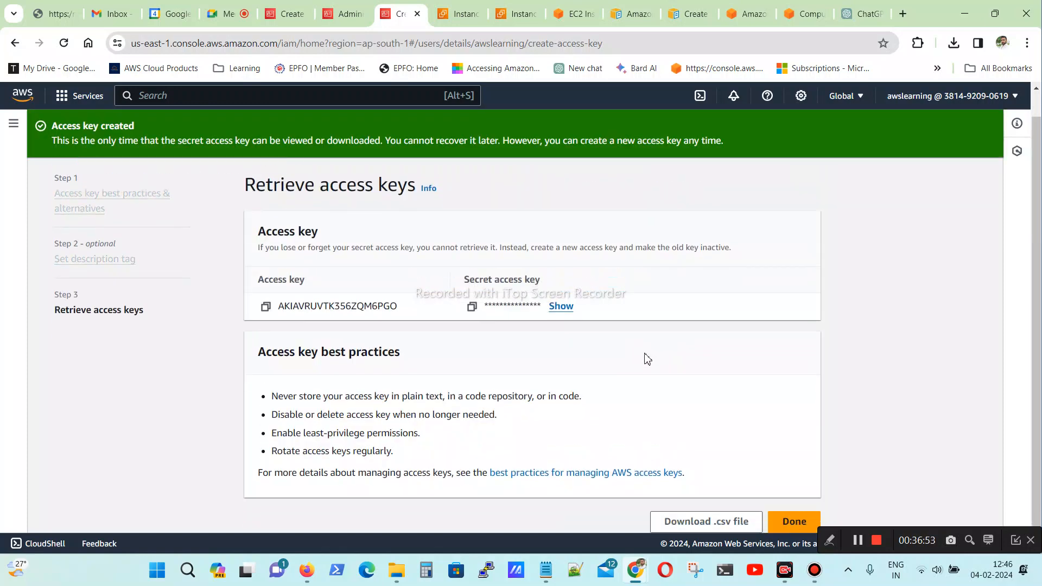
Download the key's .csv credentials, check the secret key, and return to the user
{"action": "left_click", "coordinate": [711, 521]}
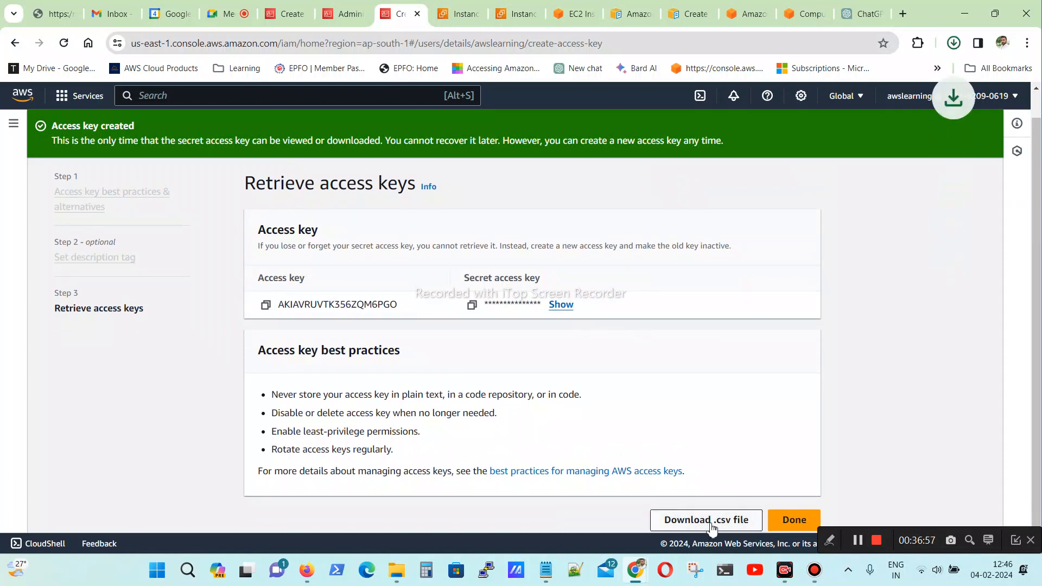
{"action": "left_click", "coordinate": [953, 43]}
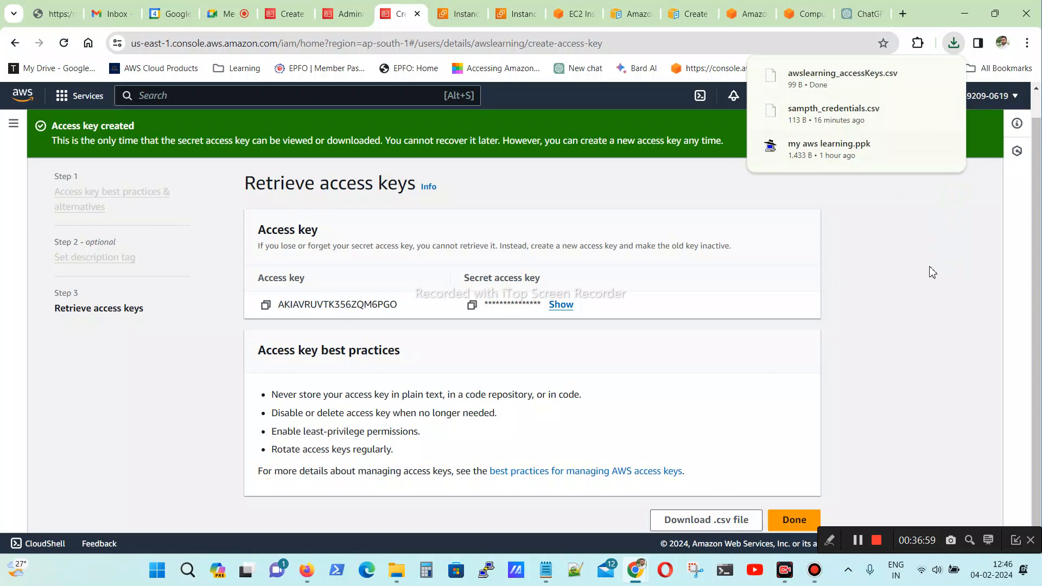
{"action": "left_click", "coordinate": [564, 305]}
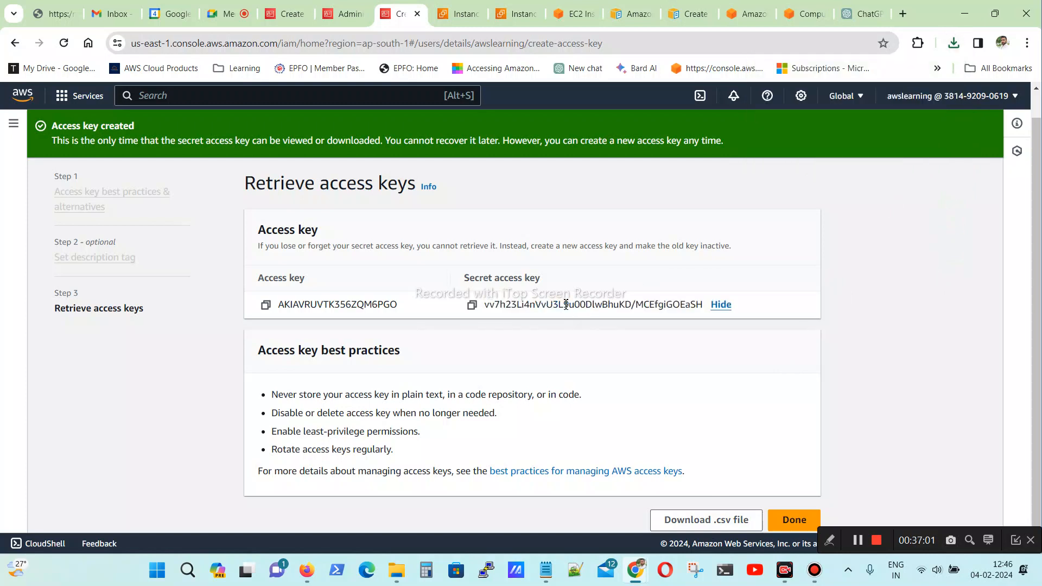
{"action": "left_click", "coordinate": [723, 306]}
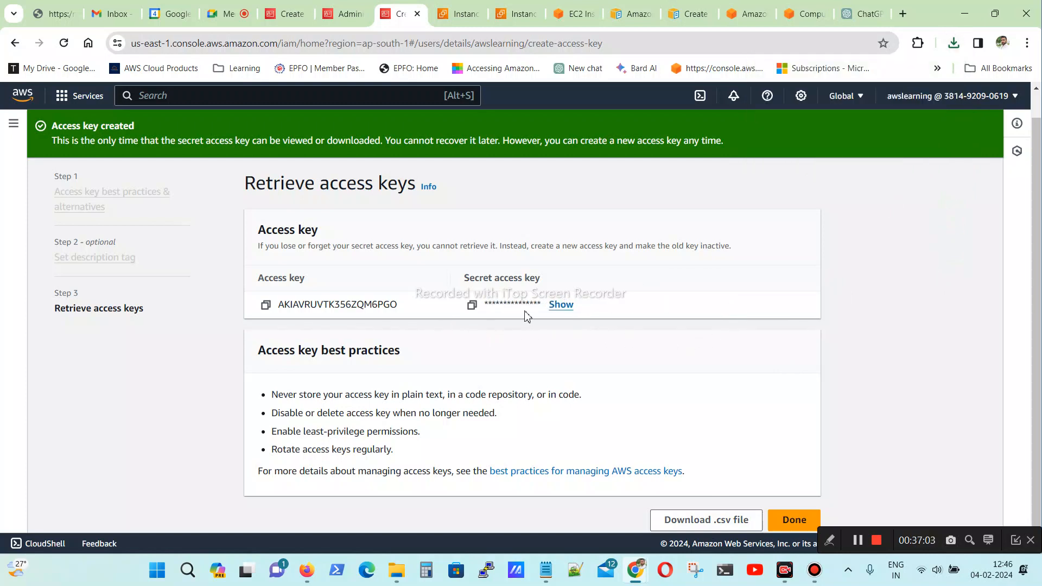
{"action": "left_click", "coordinate": [561, 305]}
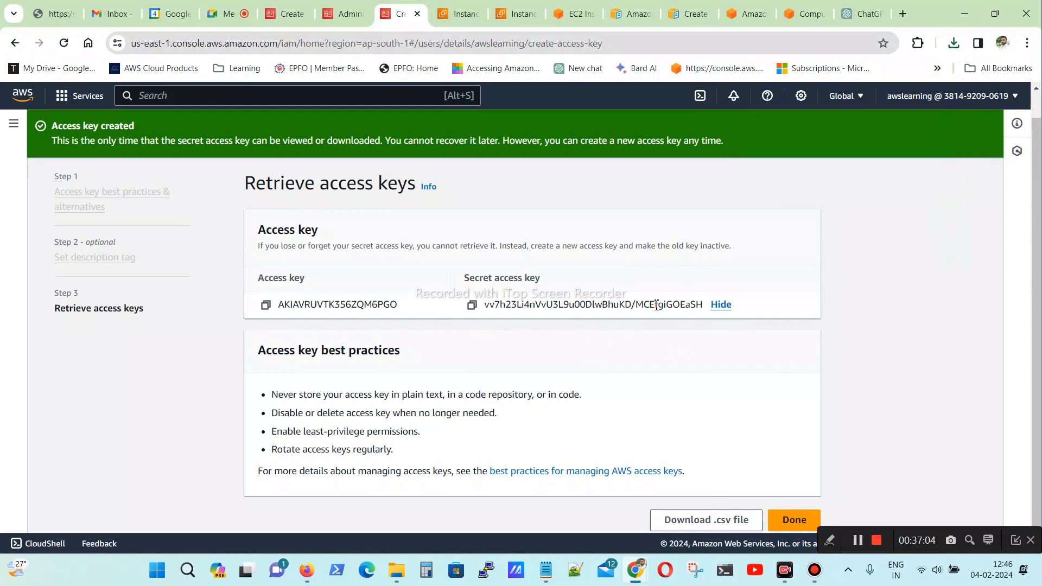
{"action": "left_click", "coordinate": [722, 305]}
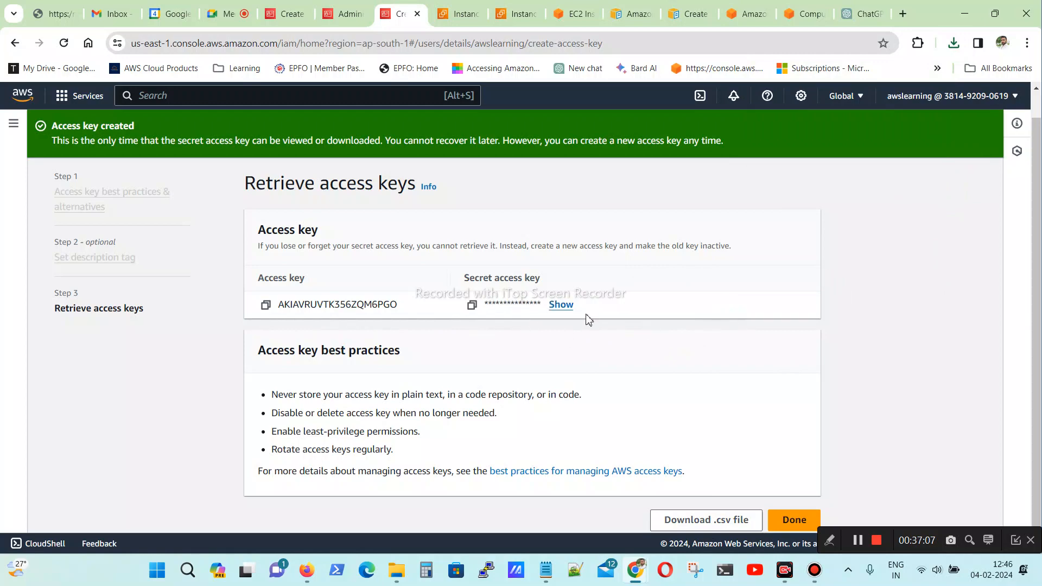
{"action": "left_click", "coordinate": [796, 521]}
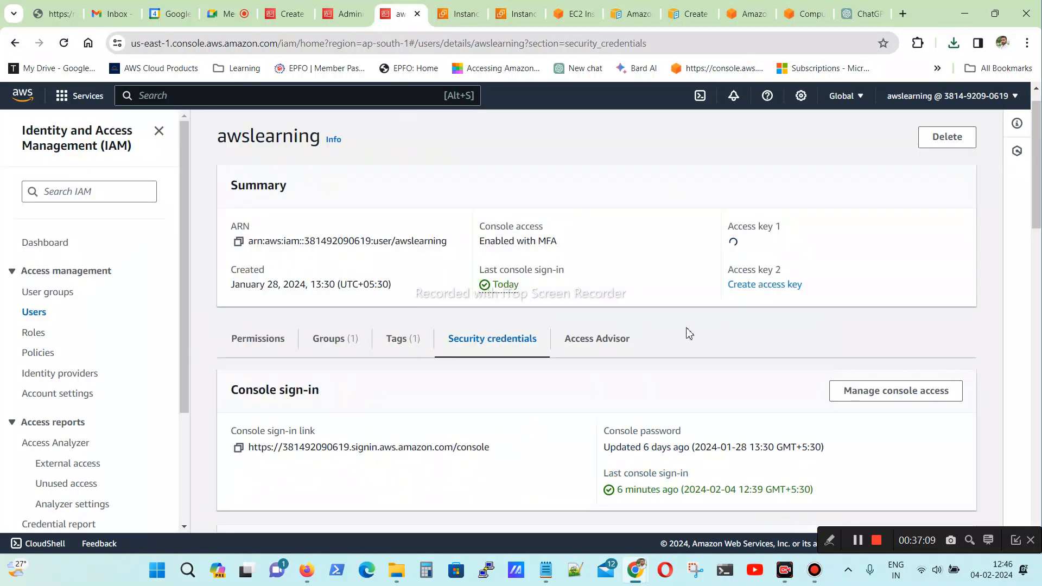
Scroll down to the Access keys section and open the new key's Actions menu
{"action": "scroll", "coordinate": [684, 334], "scroll_direction": "down", "scroll_amount": 2}
{"action": "scroll", "coordinate": [868, 380], "scroll_direction": "down", "scroll_amount": 1}
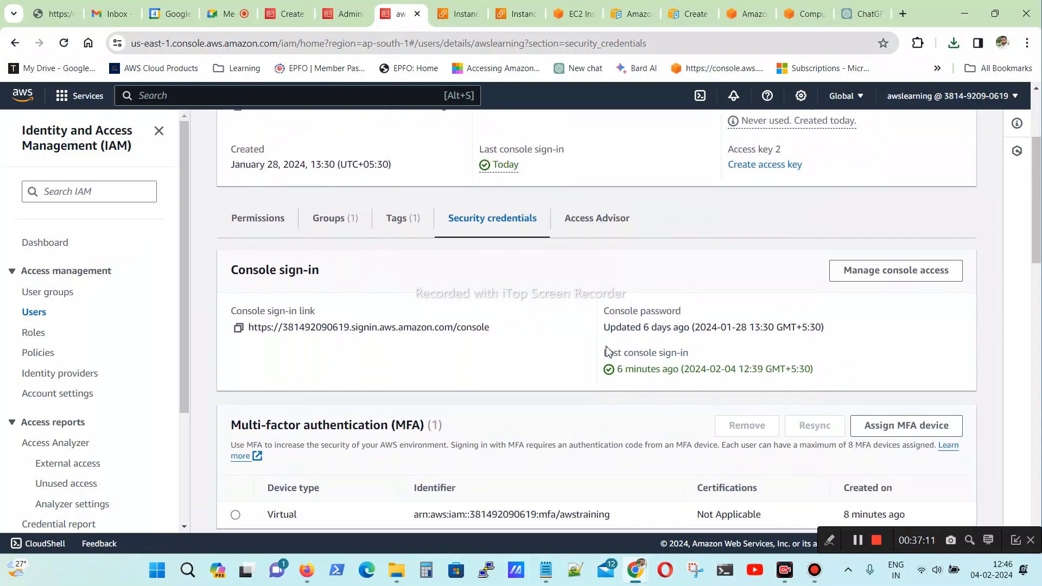
{"action": "scroll", "coordinate": [618, 350], "scroll_direction": "down", "scroll_amount": 1}
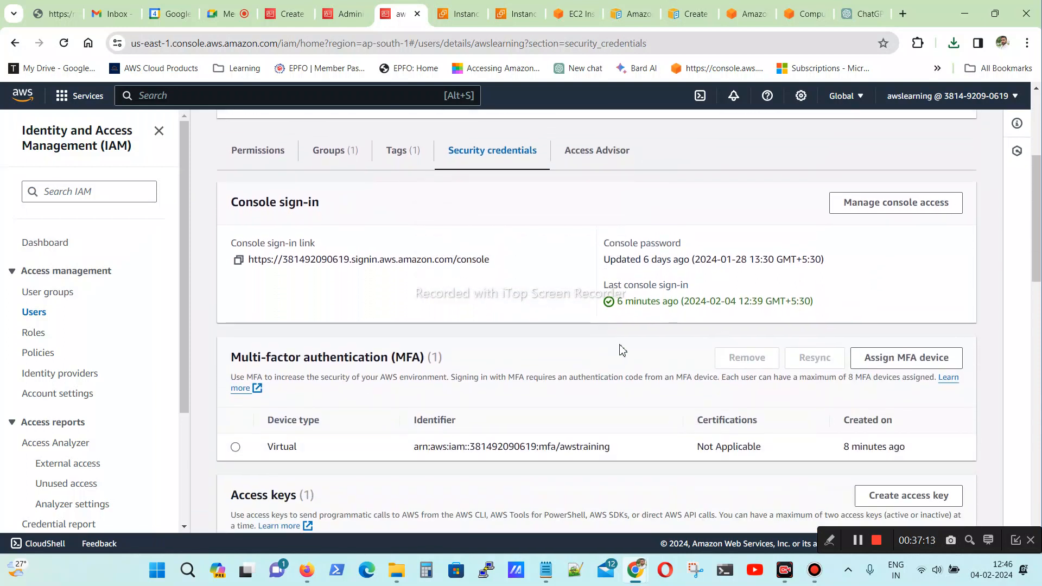
{"action": "scroll", "coordinate": [621, 350], "scroll_direction": "down", "scroll_amount": 3}
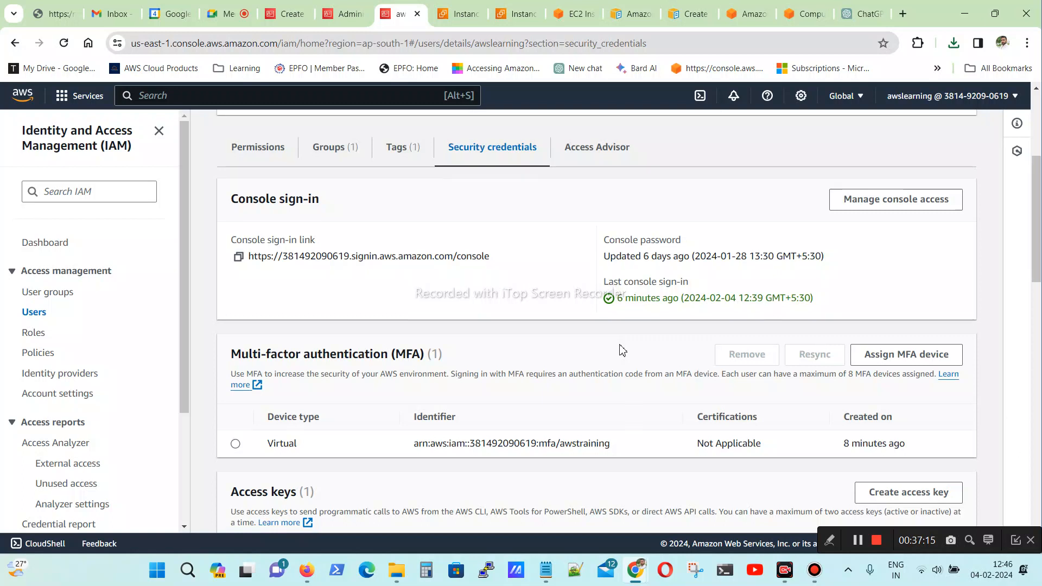
{"action": "scroll", "coordinate": [622, 350], "scroll_direction": "down", "scroll_amount": 1}
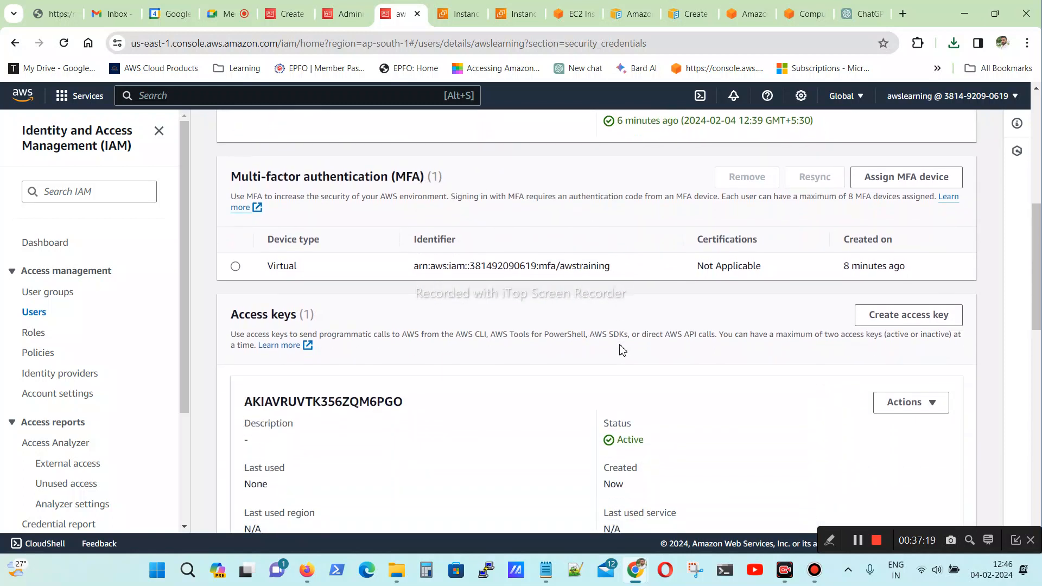
{"action": "scroll", "coordinate": [663, 388], "scroll_direction": "down", "scroll_amount": 1}
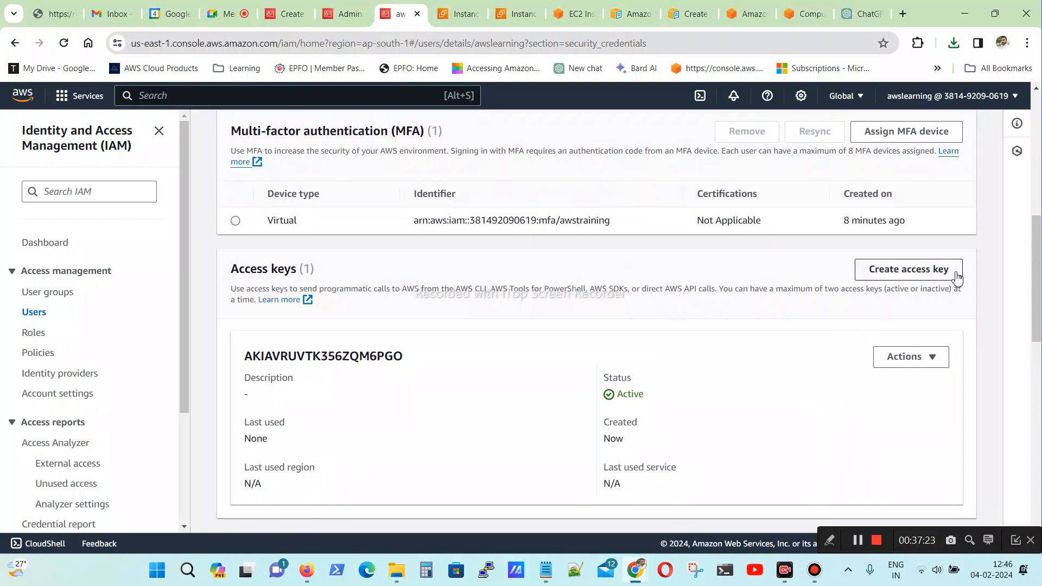
{"action": "left_click", "coordinate": [939, 361]}
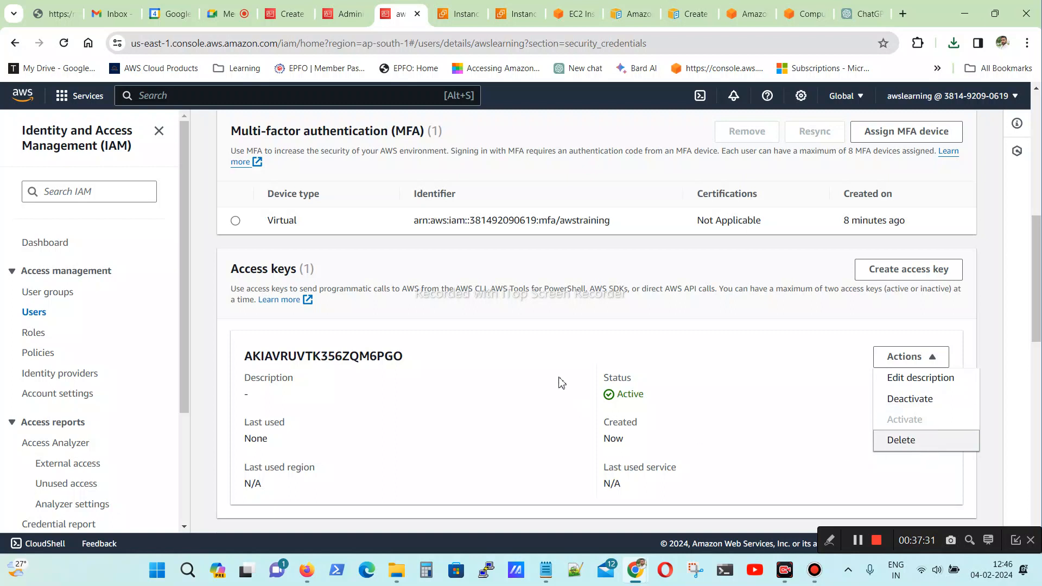
Deactivate the newly created access key
{"action": "left_click", "coordinate": [544, 361]}
{"action": "double_click", "coordinate": [348, 357]}
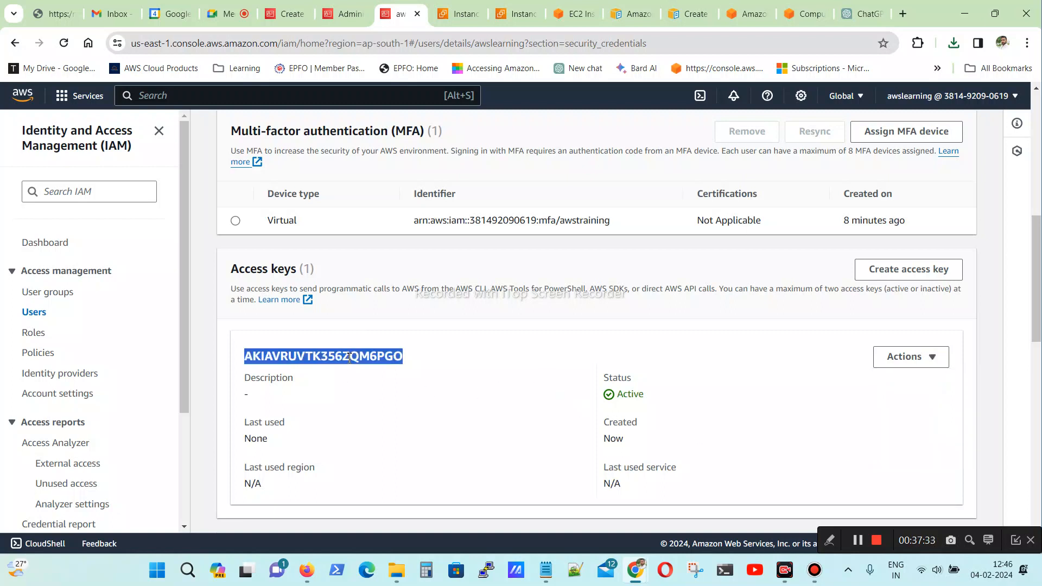
{"action": "double_click", "coordinate": [347, 356]}
{"action": "left_click", "coordinate": [935, 359]}
{"action": "left_click", "coordinate": [912, 403]}
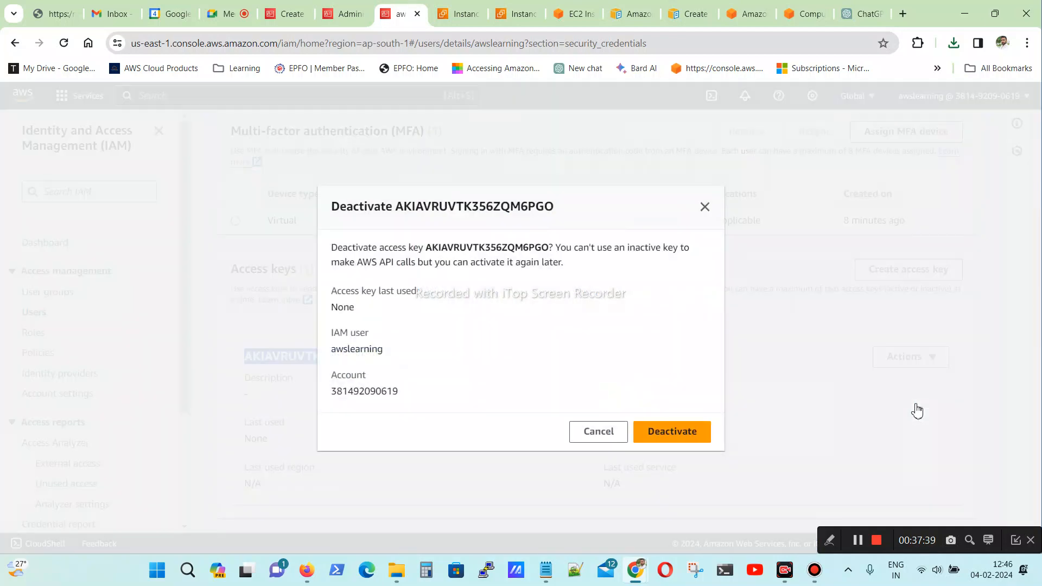
{"action": "left_click", "coordinate": [688, 440]}
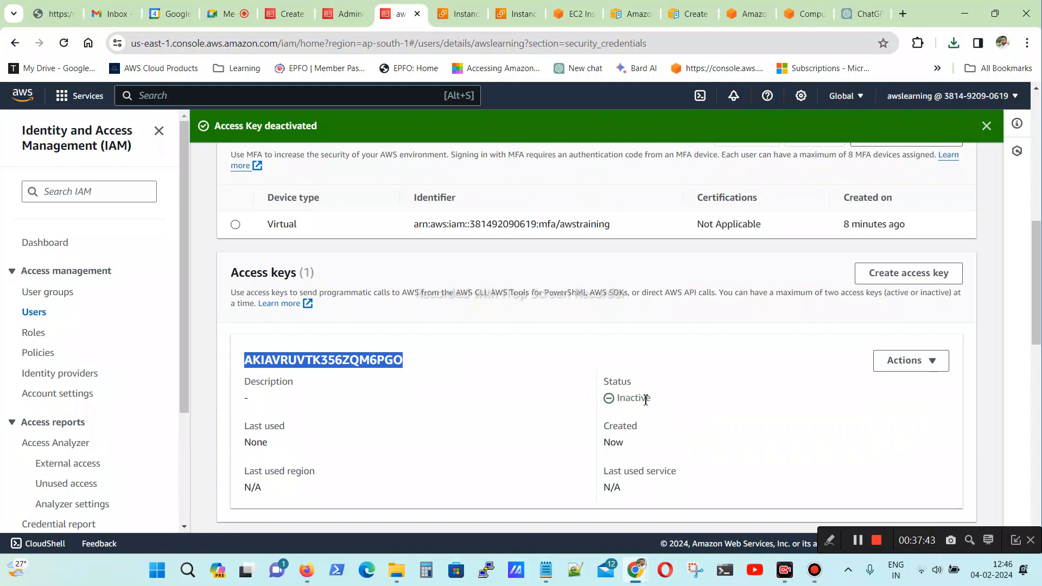
Copy the key ID from the delete confirmation dialog, then close the dialog
{"action": "double_click", "coordinate": [645, 400]}
{"action": "left_click", "coordinate": [455, 366]}
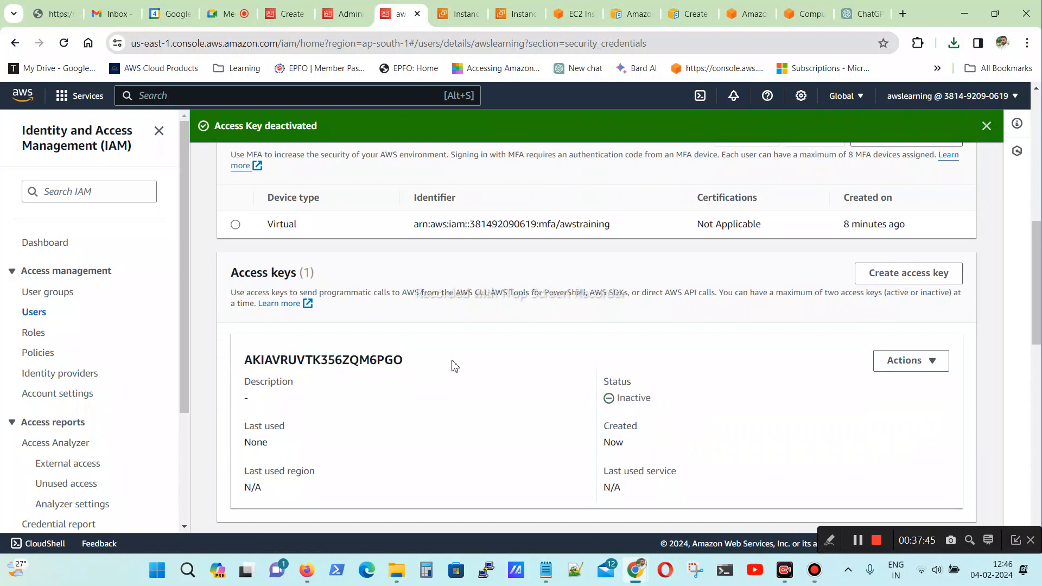
{"action": "double_click", "coordinate": [400, 361]}
{"action": "left_click", "coordinate": [755, 364]}
{"action": "left_click", "coordinate": [934, 366]}
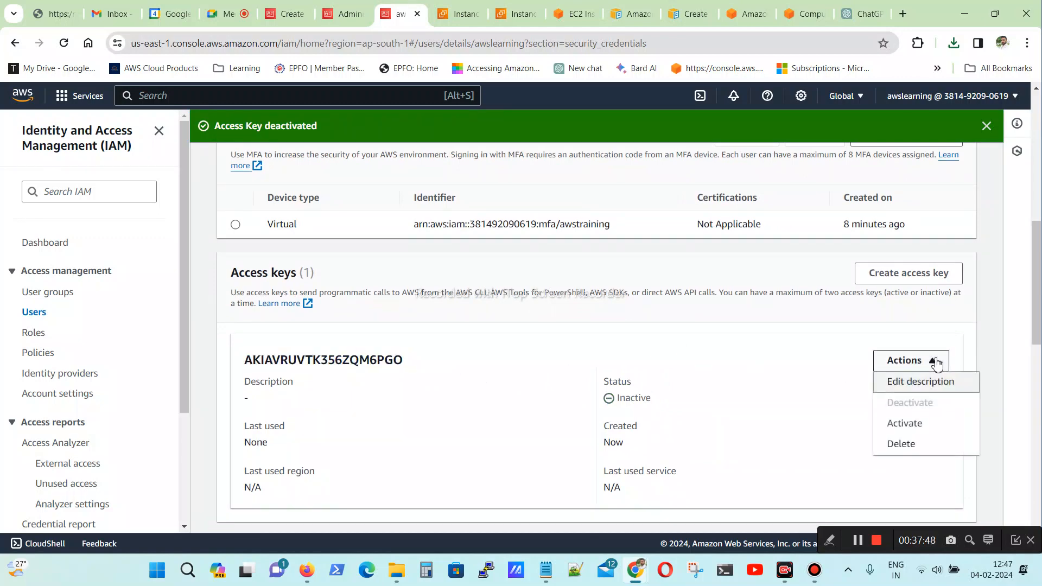
{"action": "left_click", "coordinate": [915, 444]}
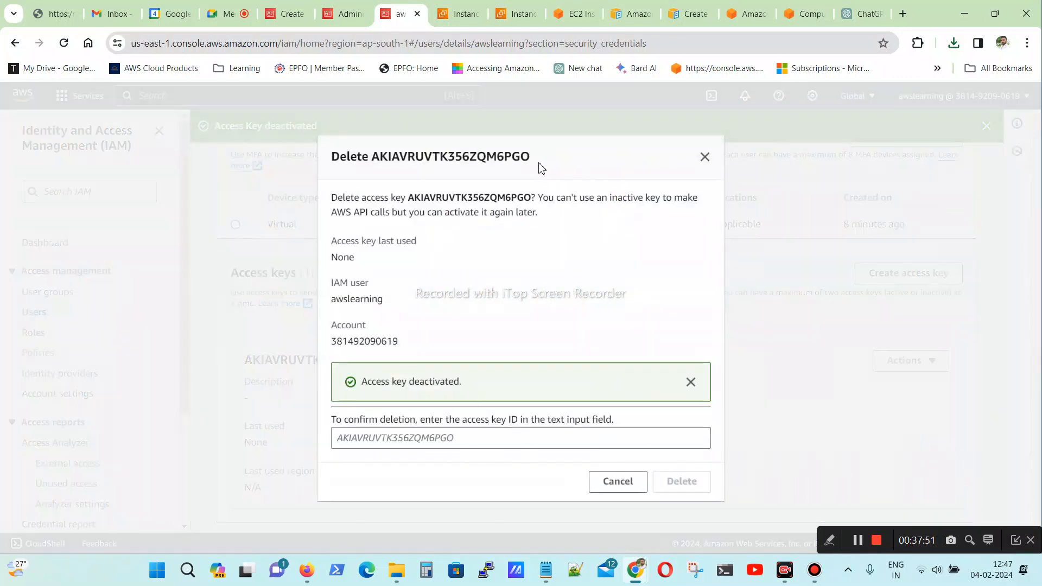
{"action": "left_click_drag", "start_coordinate": [537, 162], "coordinate": [371, 161]}
{"action": "key", "text": "ctrl+c"}
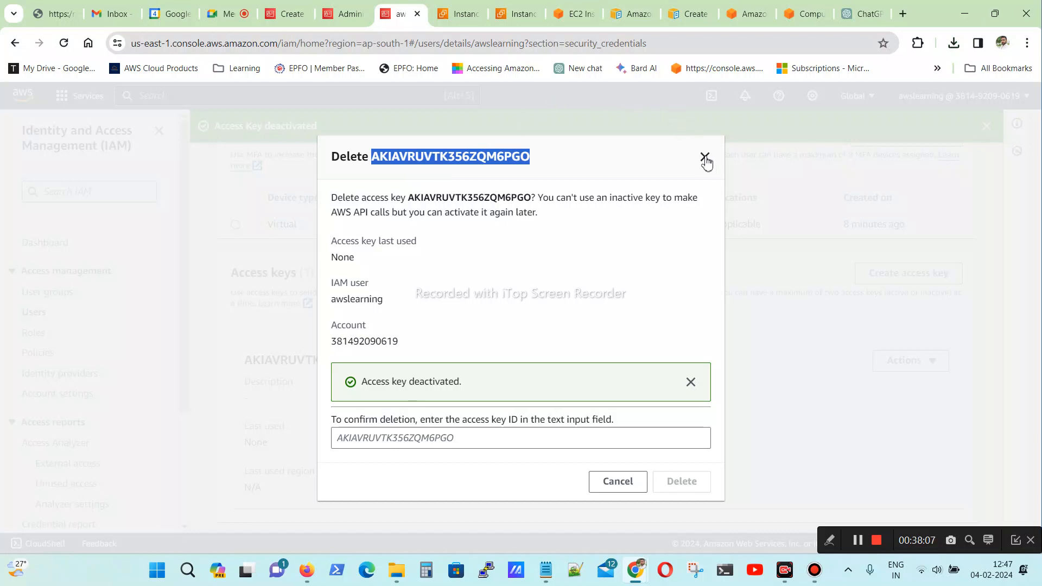
{"action": "left_click", "coordinate": [705, 157]}
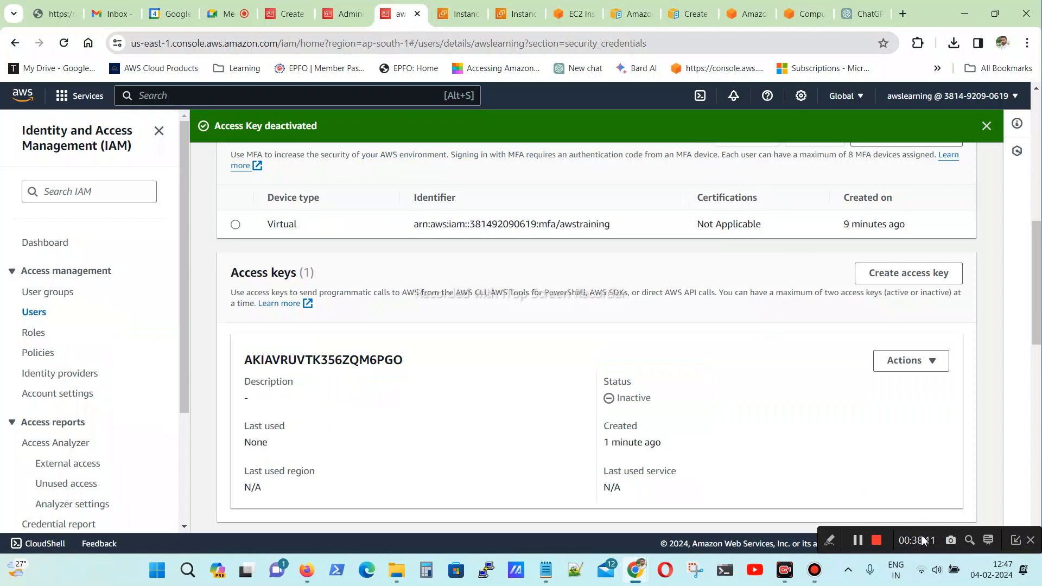
{"action": "scroll", "coordinate": [744, 419], "scroll_direction": "down", "scroll_amount": 1}
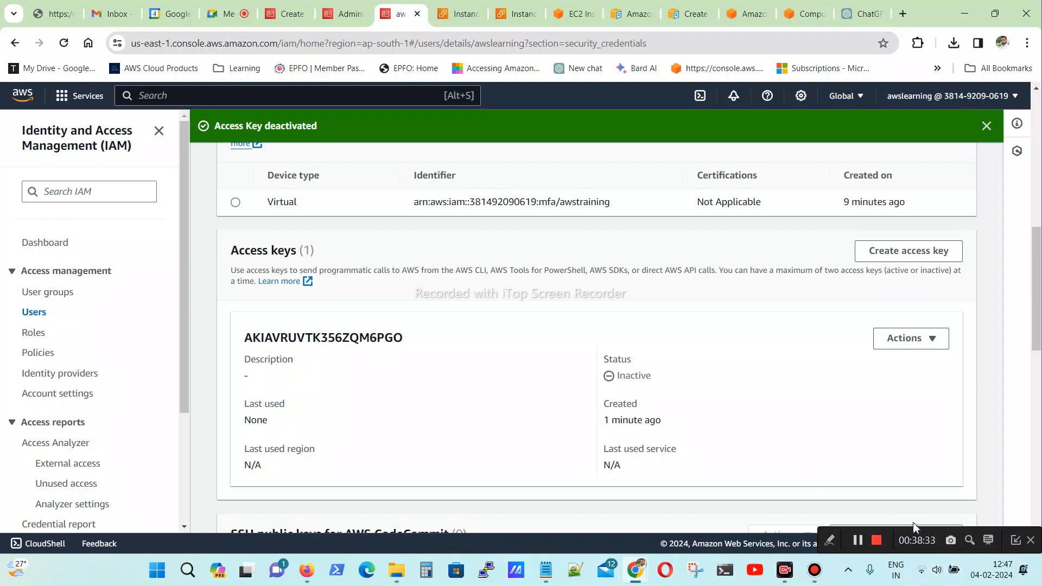
Delete the access key by pasting its ID, then dismiss the deletion notice
{"action": "left_click", "coordinate": [942, 340]}
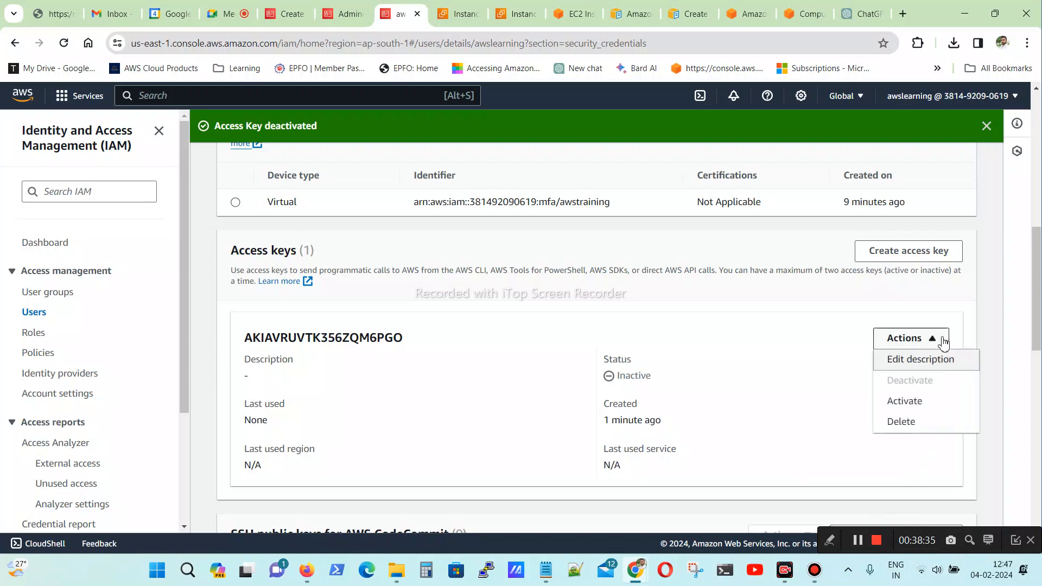
{"action": "left_click", "coordinate": [899, 422]}
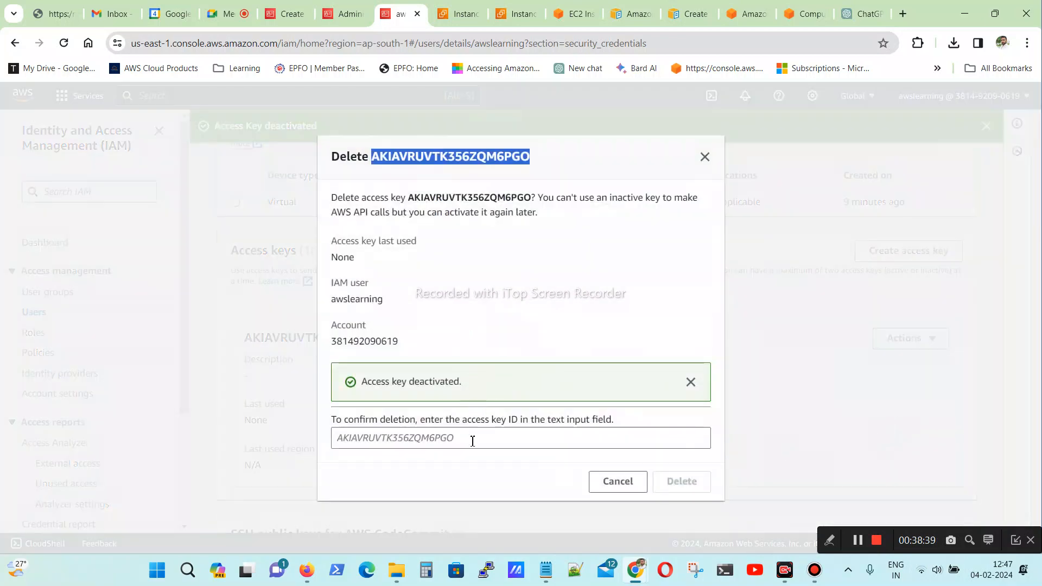
{"action": "left_click", "coordinate": [472, 441]}
{"action": "key", "text": "ctrl+v"}
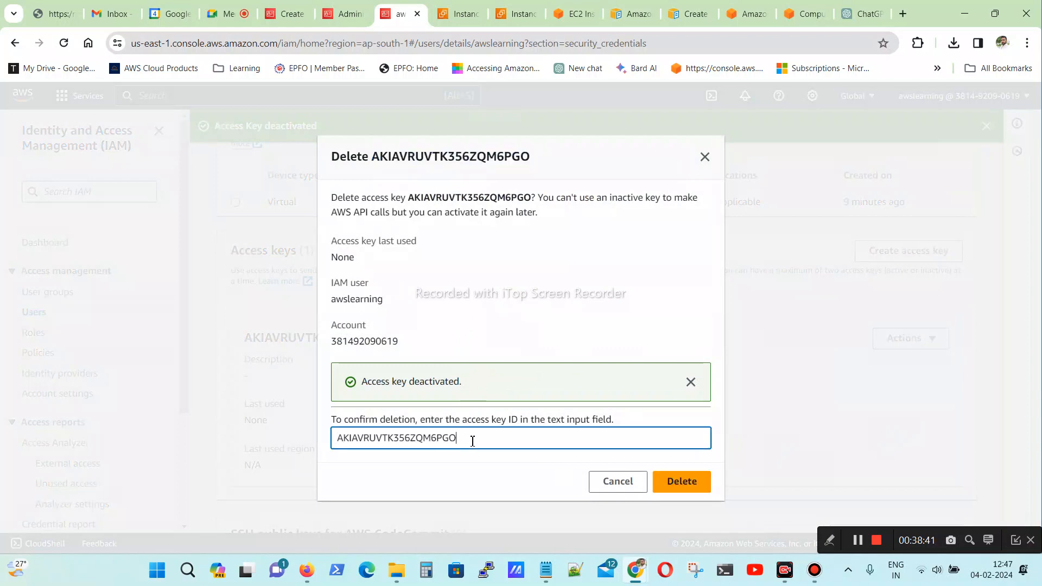
{"action": "left_click", "coordinate": [677, 480]}
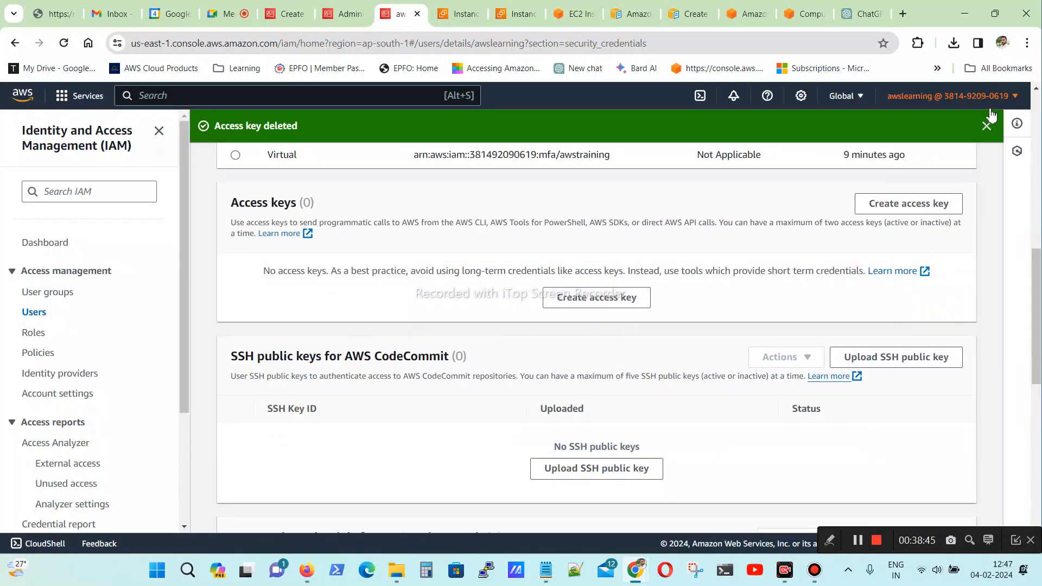
{"action": "left_click", "coordinate": [987, 126]}
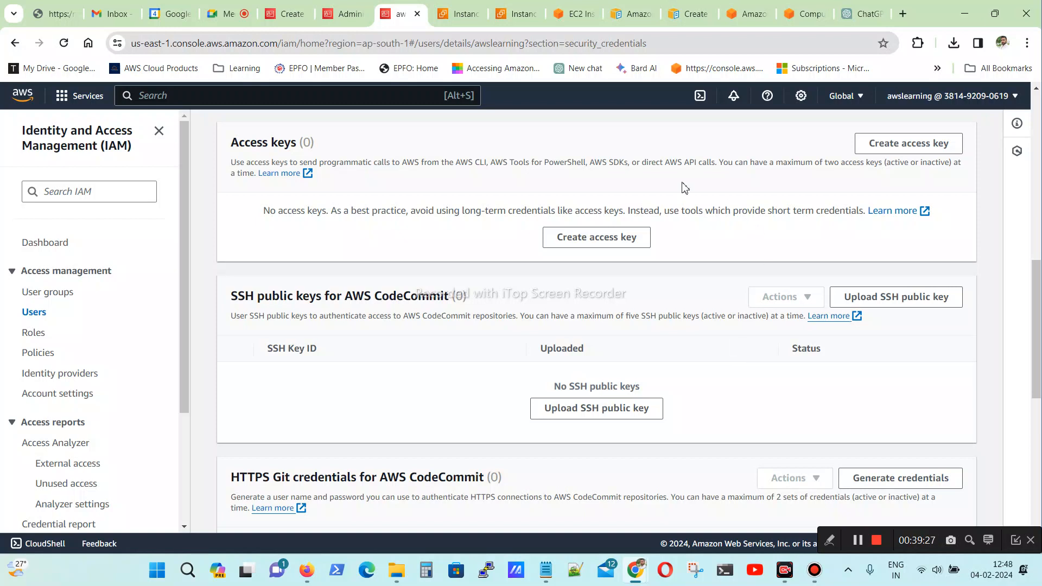
On the EC2 Instances page, sign in again, select 'my aws learn' and open Instance state
{"action": "left_click", "coordinate": [454, 22]}
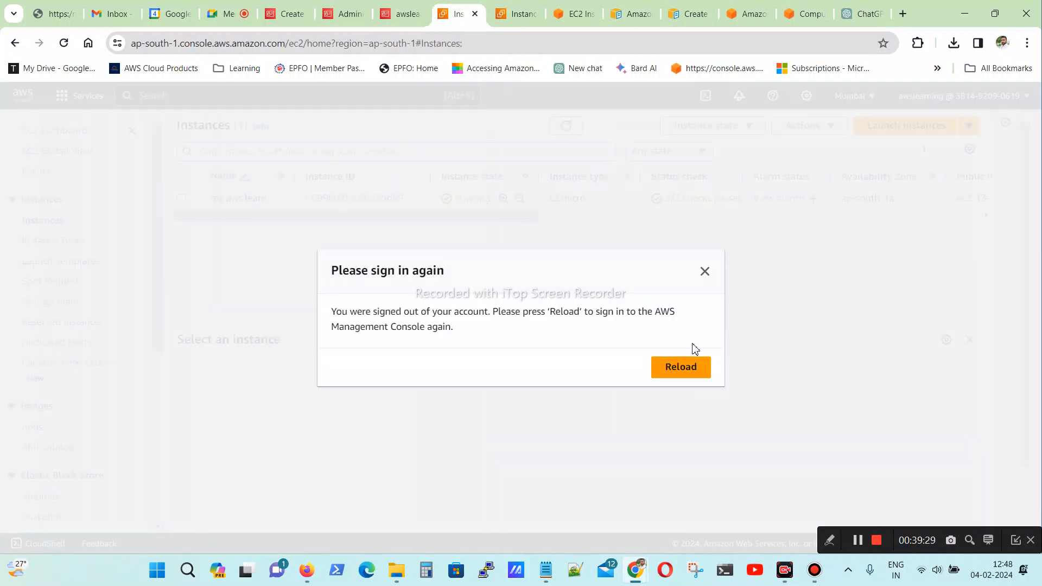
{"action": "left_click", "coordinate": [685, 368]}
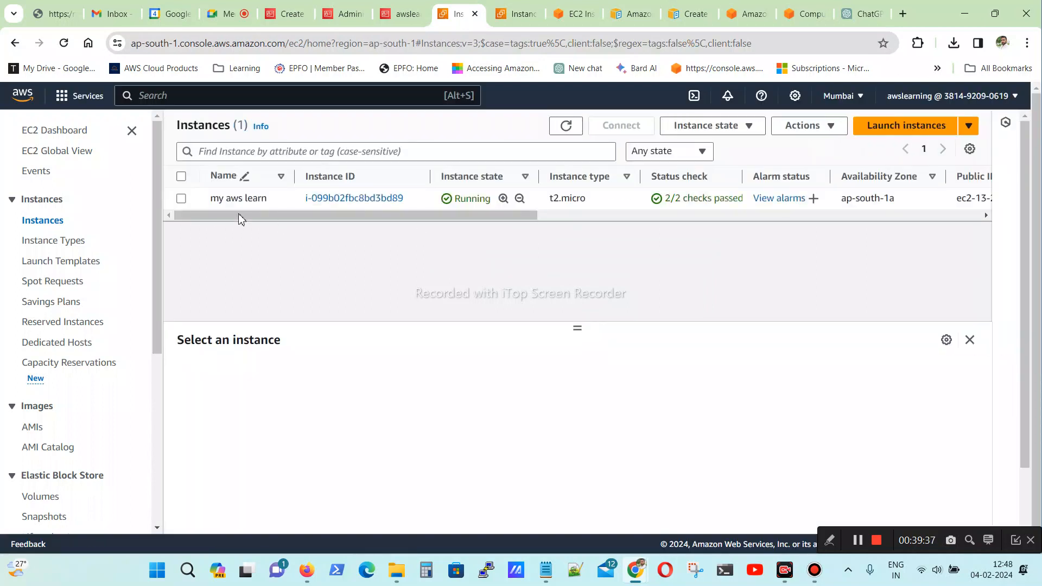
{"action": "left_click", "coordinate": [182, 199]}
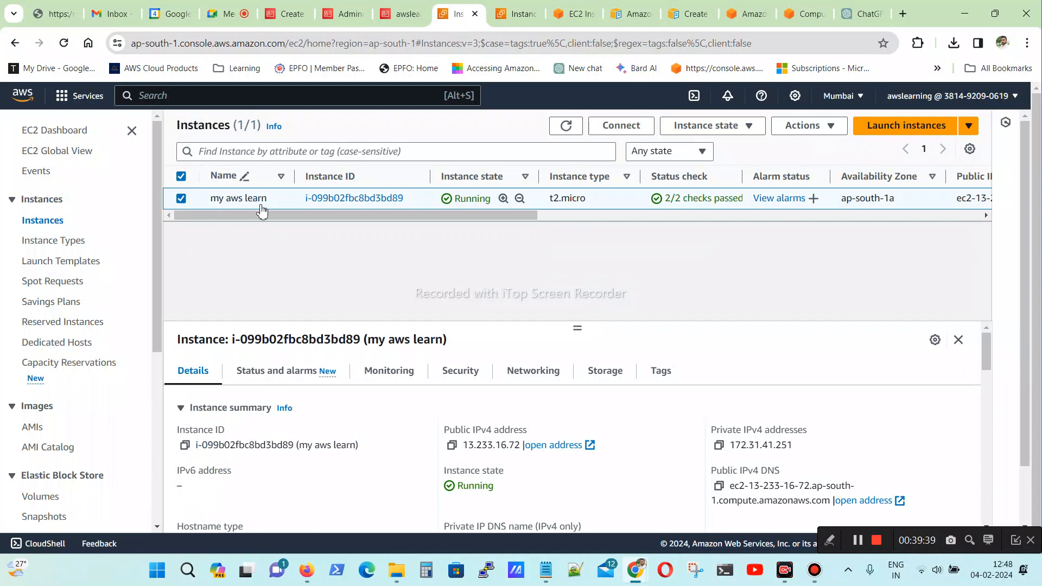
{"action": "left_click", "coordinate": [182, 199]}
{"action": "left_click", "coordinate": [182, 199]}
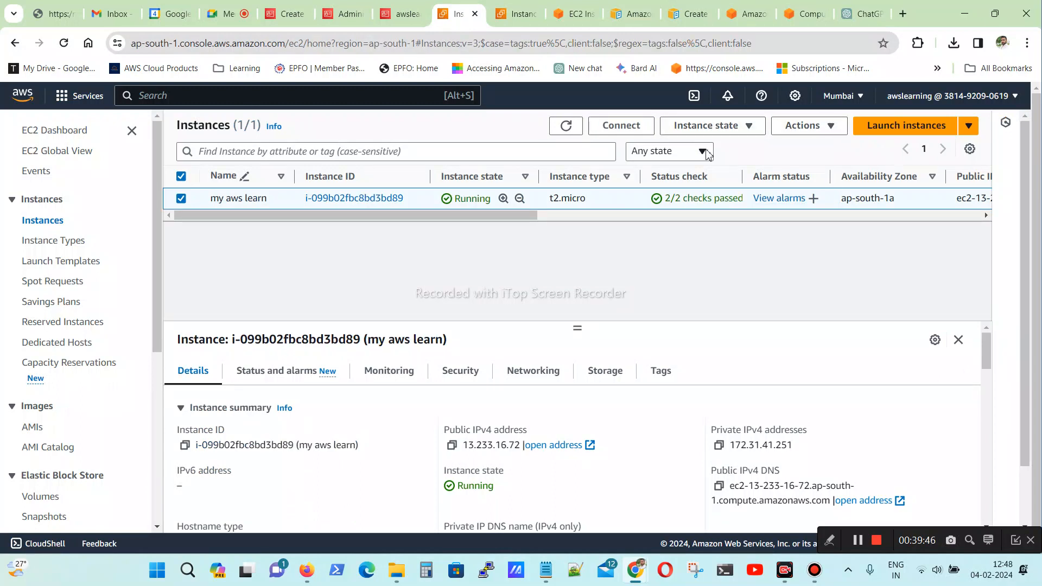
{"action": "left_click", "coordinate": [759, 130]}
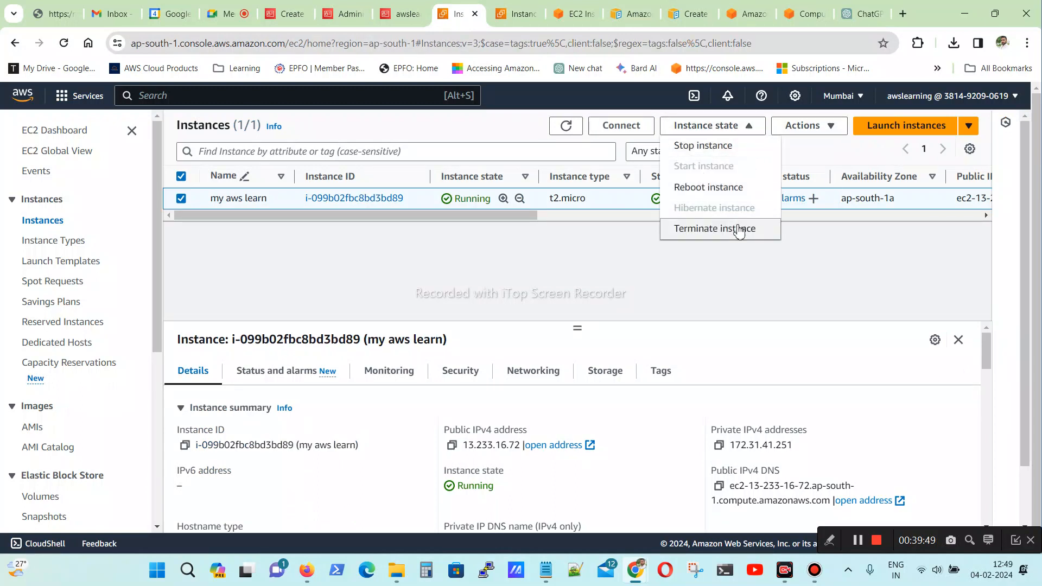
Stop and then terminate 'my aws learn', refreshing the list until it shows Terminated
{"action": "left_click", "coordinate": [717, 146]}
{"action": "left_click", "coordinate": [762, 417]}
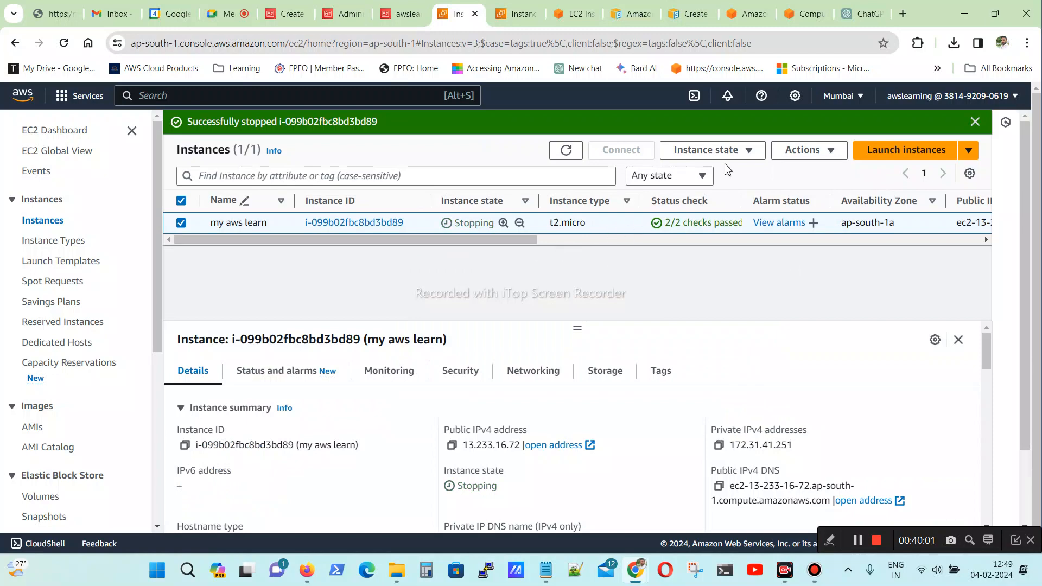
{"action": "left_click", "coordinate": [744, 150]}
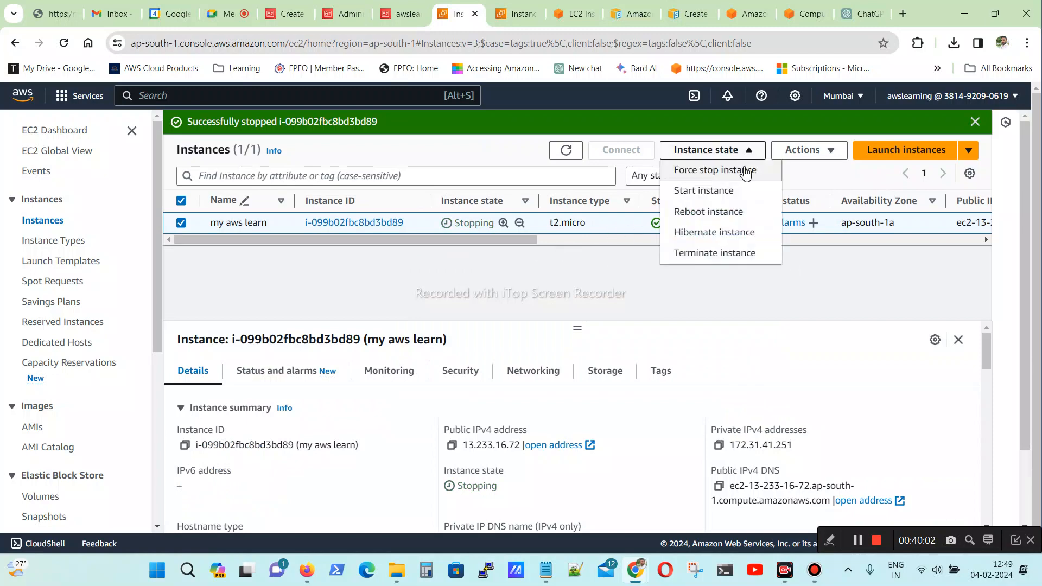
{"action": "left_click", "coordinate": [740, 254]}
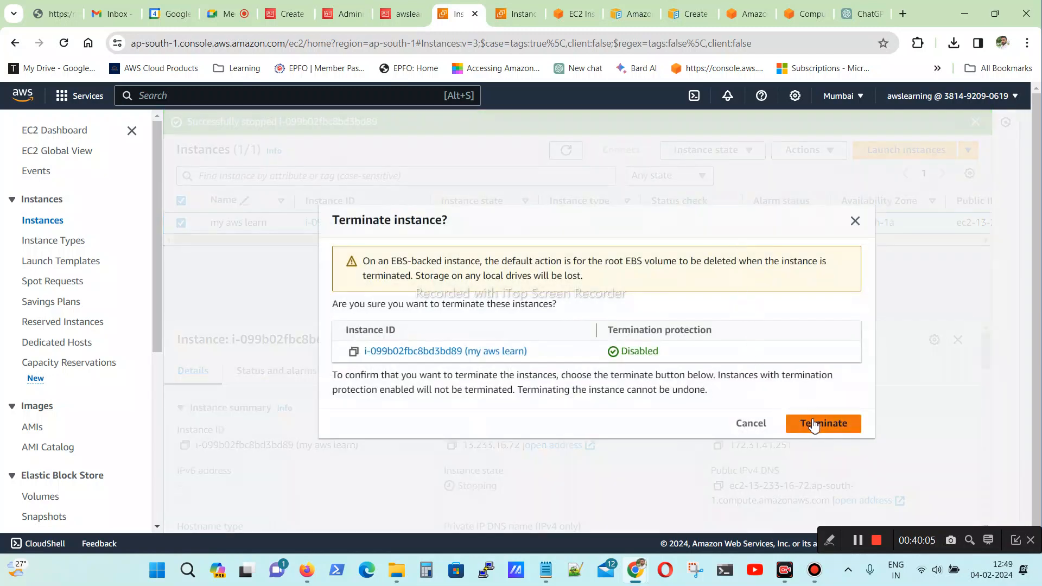
{"action": "left_click", "coordinate": [814, 425]}
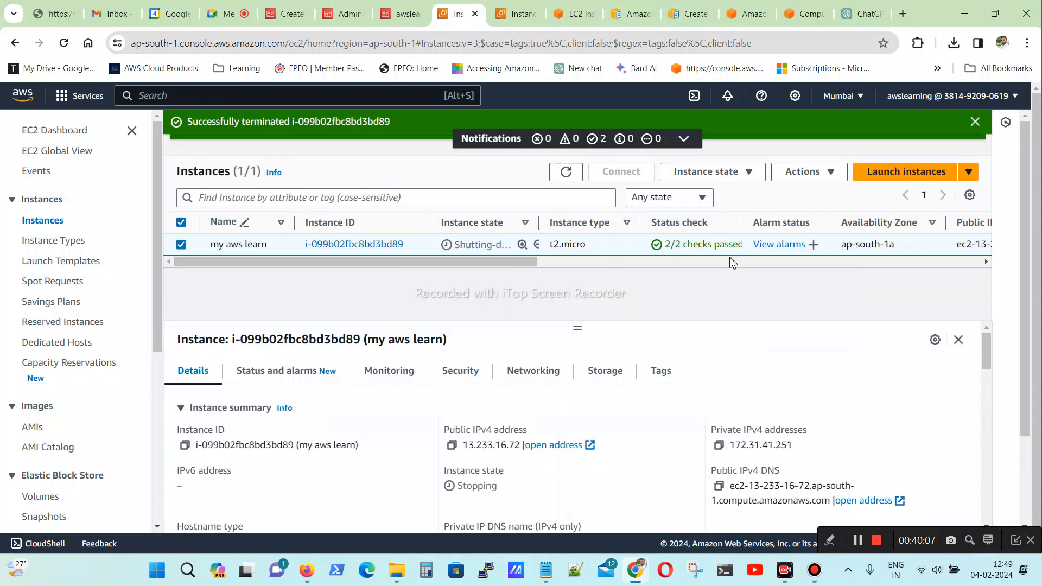
{"action": "left_click", "coordinate": [566, 174]}
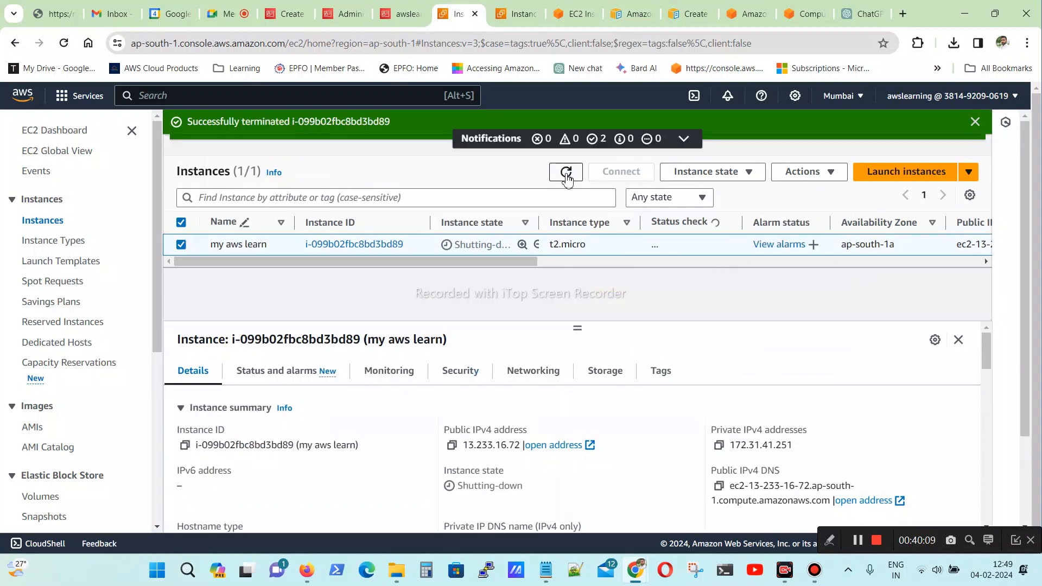
{"action": "left_click_drag", "start_coordinate": [538, 222], "coordinate": [583, 222]}
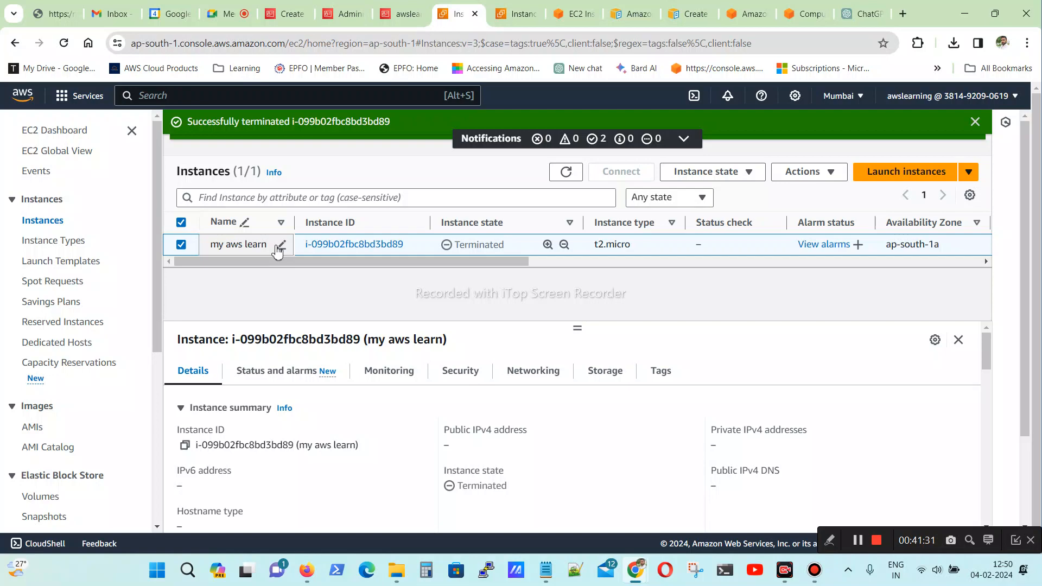
From the EC2 Dashboard, open the Instances (running) list to confirm none are running
{"action": "left_click", "coordinate": [67, 132]}
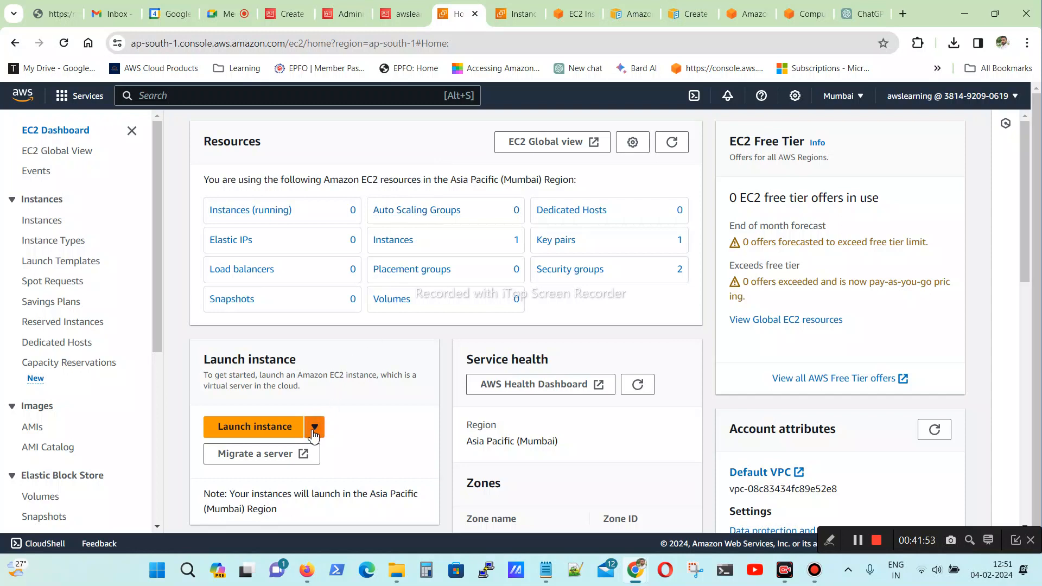
{"action": "scroll", "coordinate": [353, 400], "scroll_direction": "down", "scroll_amount": 1}
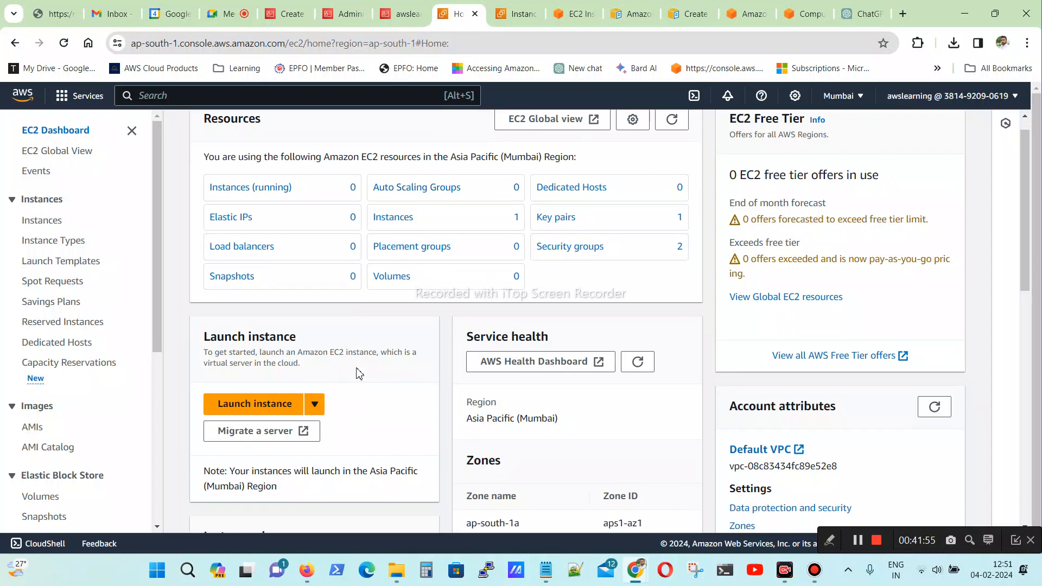
{"action": "left_click", "coordinate": [315, 405]}
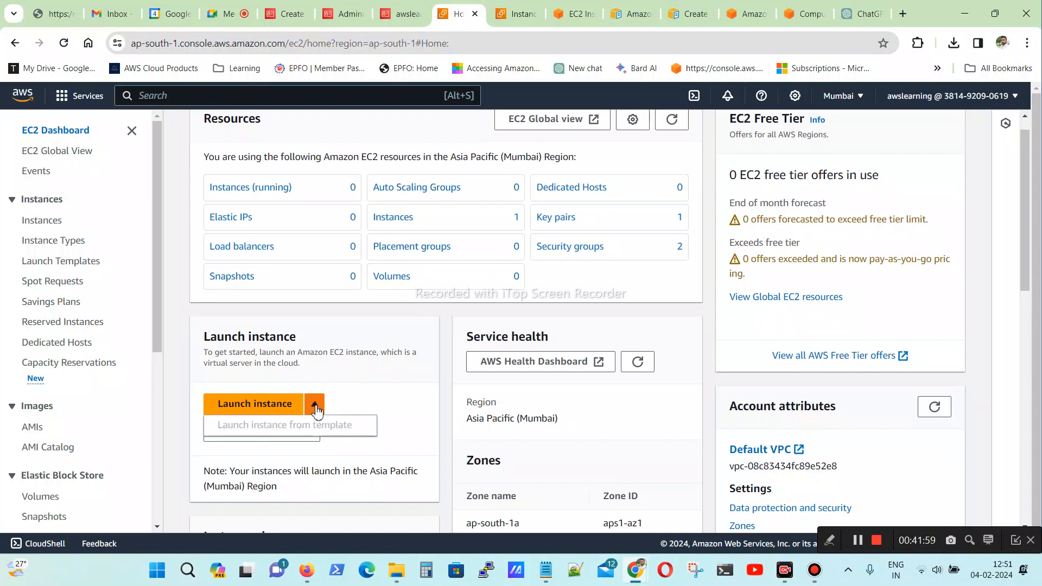
{"action": "scroll", "coordinate": [280, 304], "scroll_direction": "up", "scroll_amount": 1}
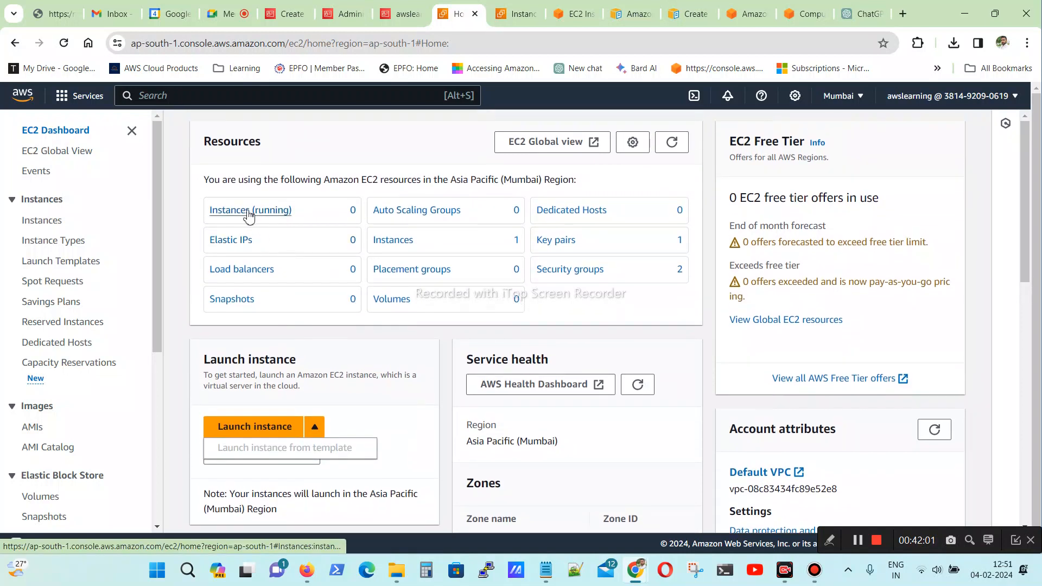
{"action": "left_click", "coordinate": [249, 211]}
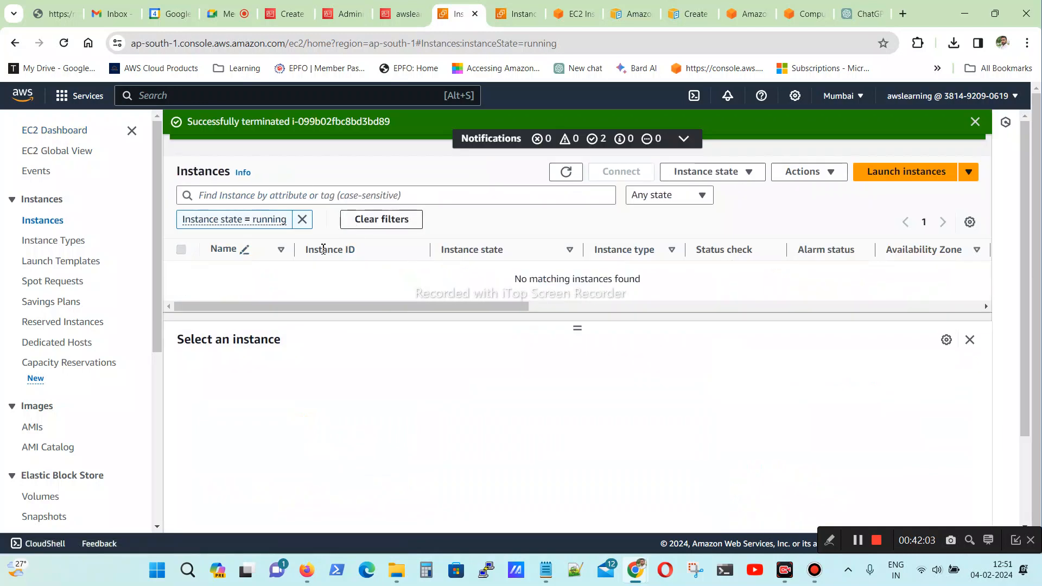
{"action": "left_click_drag", "start_coordinate": [443, 307], "coordinate": [368, 355]}
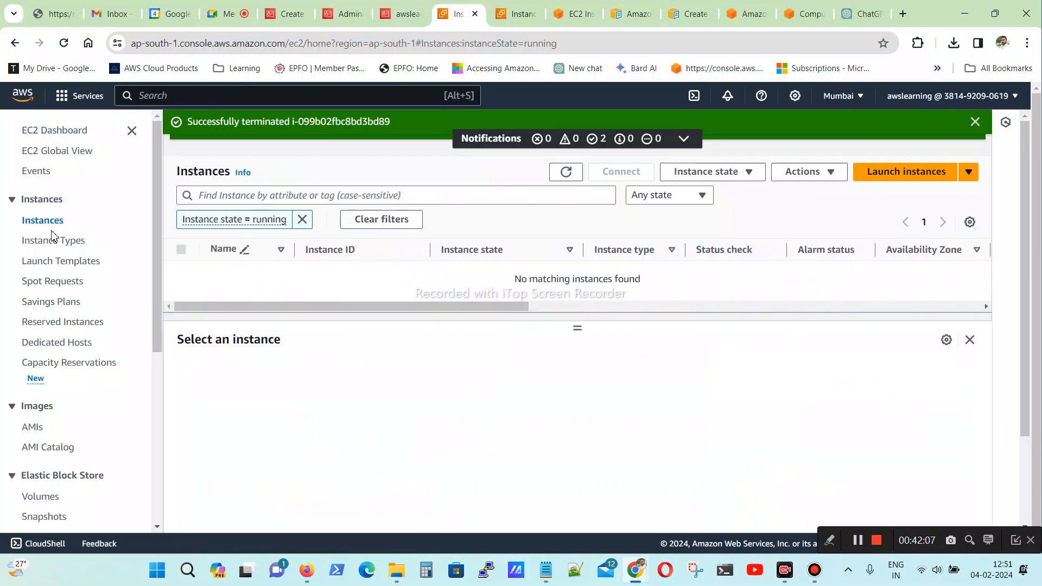
Start a new instance launch and enter 'aws training' as its name
{"action": "left_click", "coordinate": [940, 172]}
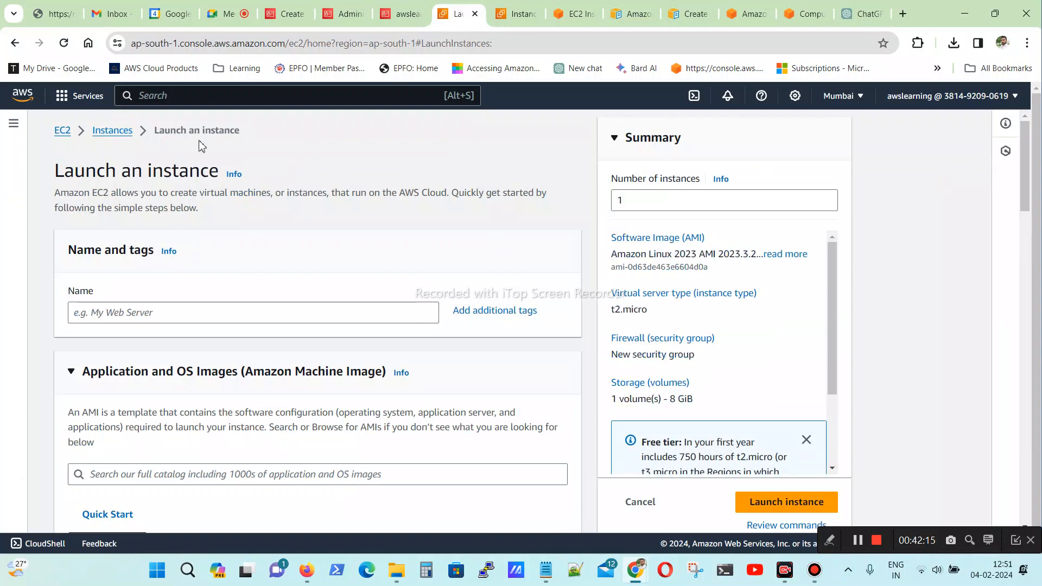
{"action": "scroll", "coordinate": [286, 428], "scroll_direction": "down", "scroll_amount": 3}
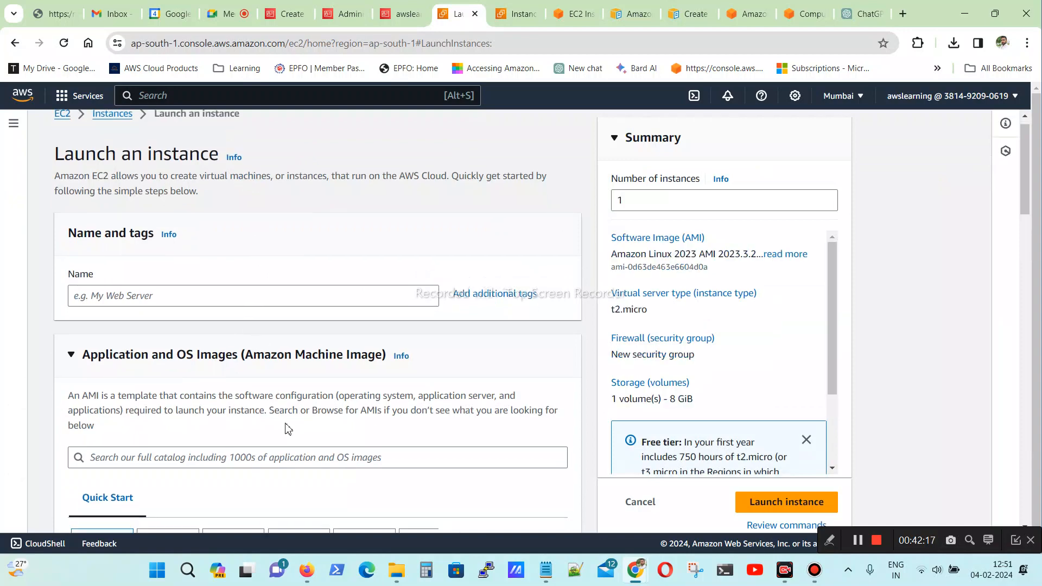
{"action": "scroll", "coordinate": [316, 419], "scroll_direction": "up", "scroll_amount": 1}
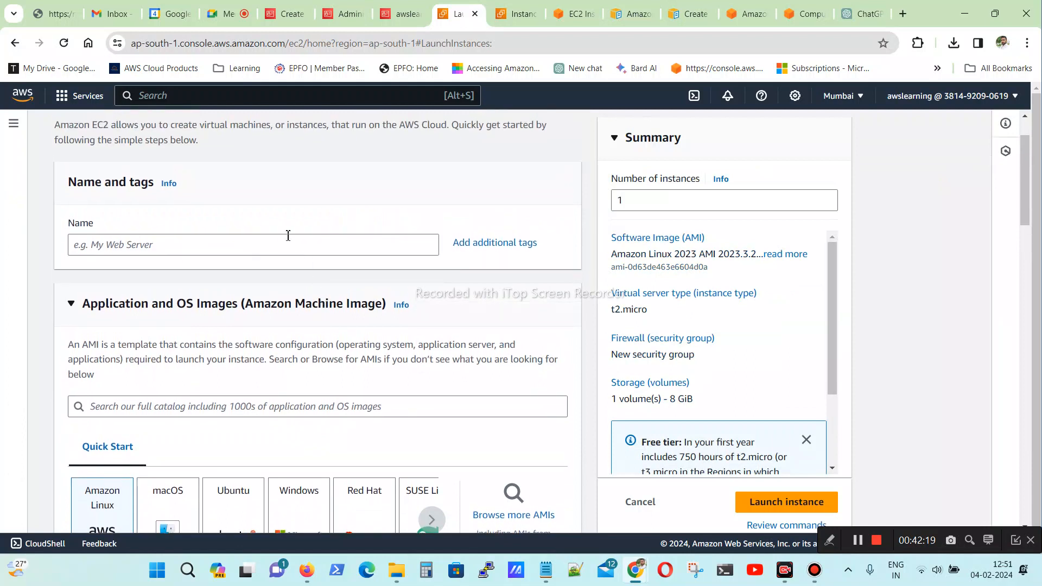
{"action": "left_click", "coordinate": [268, 245]}
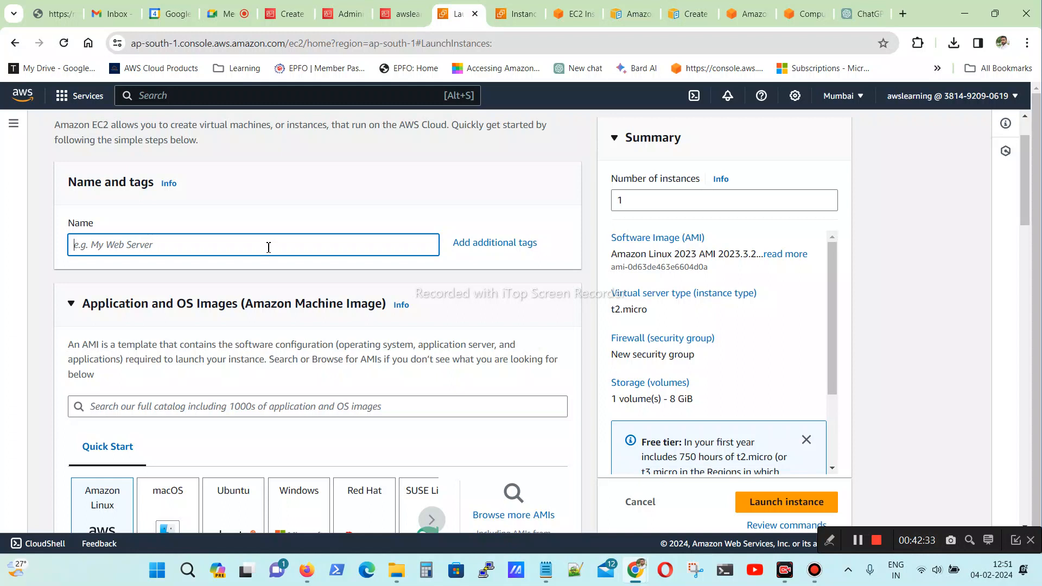
{"action": "type", "text": "aws"}
{"action": "type", "text": " learning"}
{"action": "key", "text": "BackSpace"}
{"action": "key", "text": "BackSpace"}
{"action": "key", "text": "BackSpace"}
{"action": "key", "text": "BackSpace"}
{"action": "key", "text": "BackSpace"}
{"action": "key", "text": "BackSpace"}
{"action": "key", "text": "BackSpace"}
{"action": "key", "text": "BackSpace"}
{"action": "type", "text": "training"}
Browse the Quick Start operating system images and select macOS
{"action": "scroll", "coordinate": [515, 268], "scroll_direction": "down", "scroll_amount": 1}
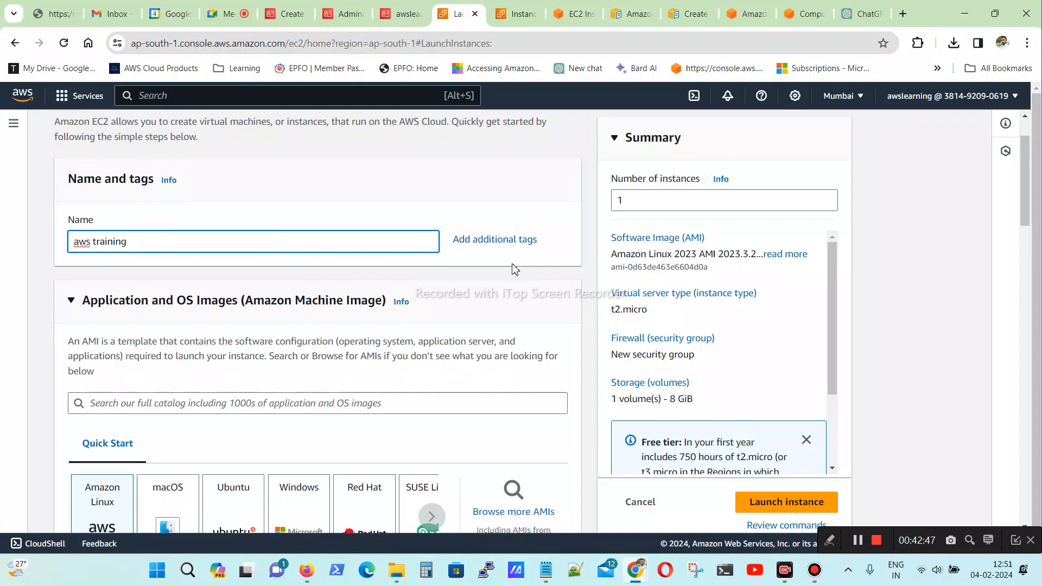
{"action": "scroll", "coordinate": [507, 233], "scroll_direction": "down", "scroll_amount": 1}
{"action": "scroll", "coordinate": [434, 282], "scroll_direction": "down", "scroll_amount": 1}
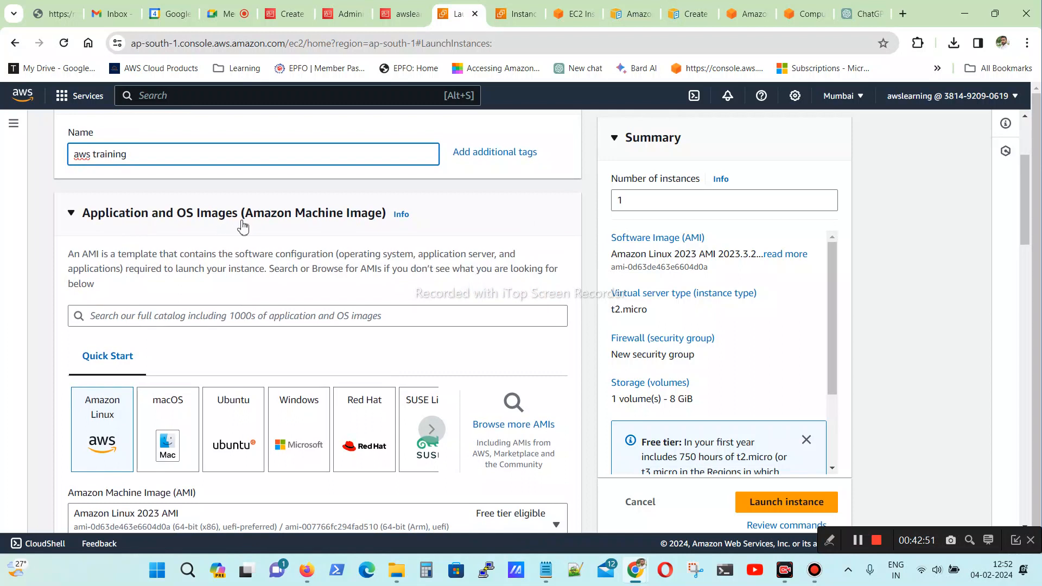
{"action": "scroll", "coordinate": [302, 362], "scroll_direction": "down", "scroll_amount": 1}
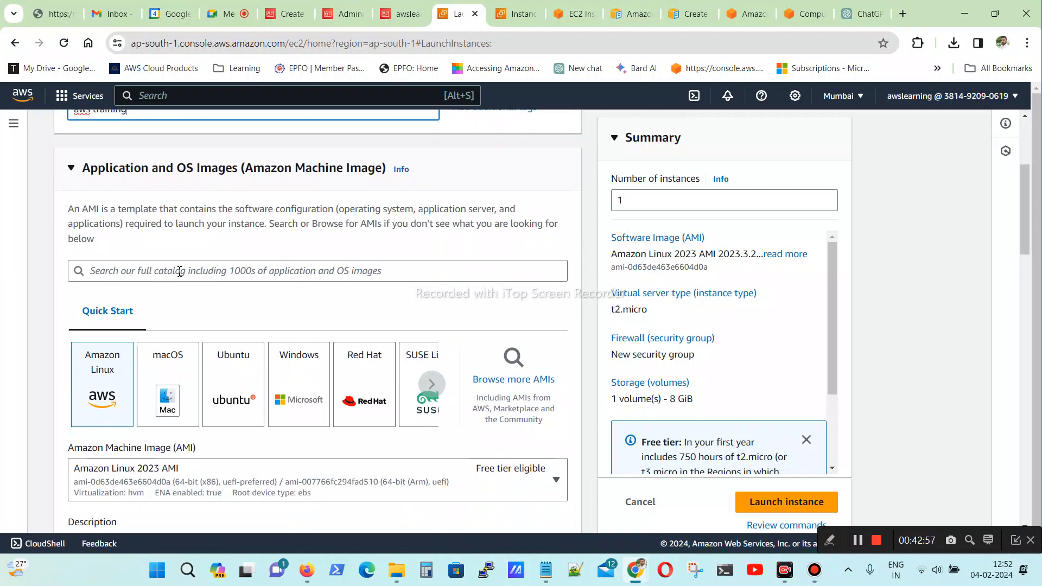
{"action": "scroll", "coordinate": [177, 281], "scroll_direction": "up", "scroll_amount": 1}
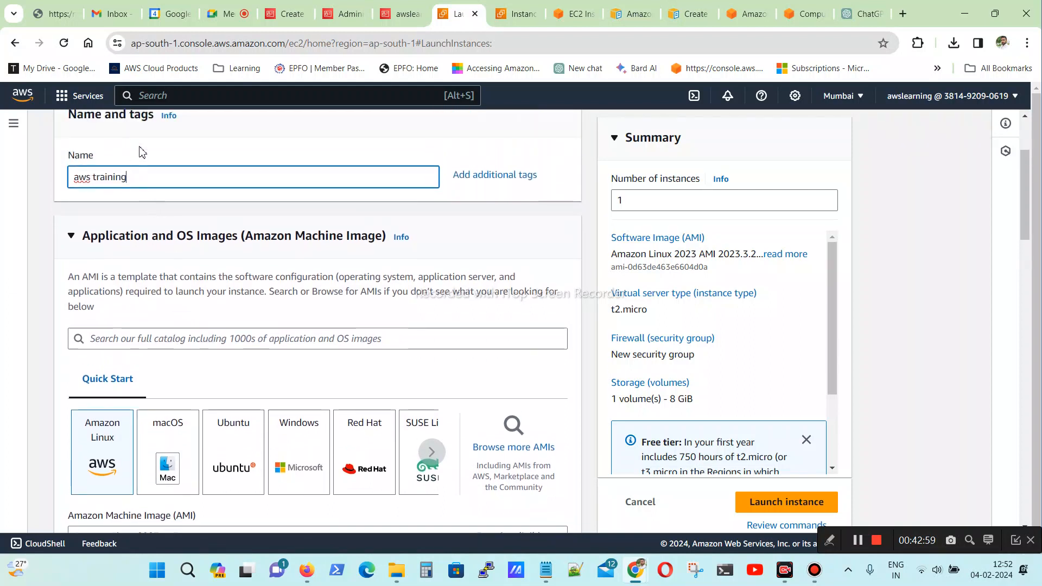
{"action": "scroll", "coordinate": [140, 152], "scroll_direction": "down", "scroll_amount": 1}
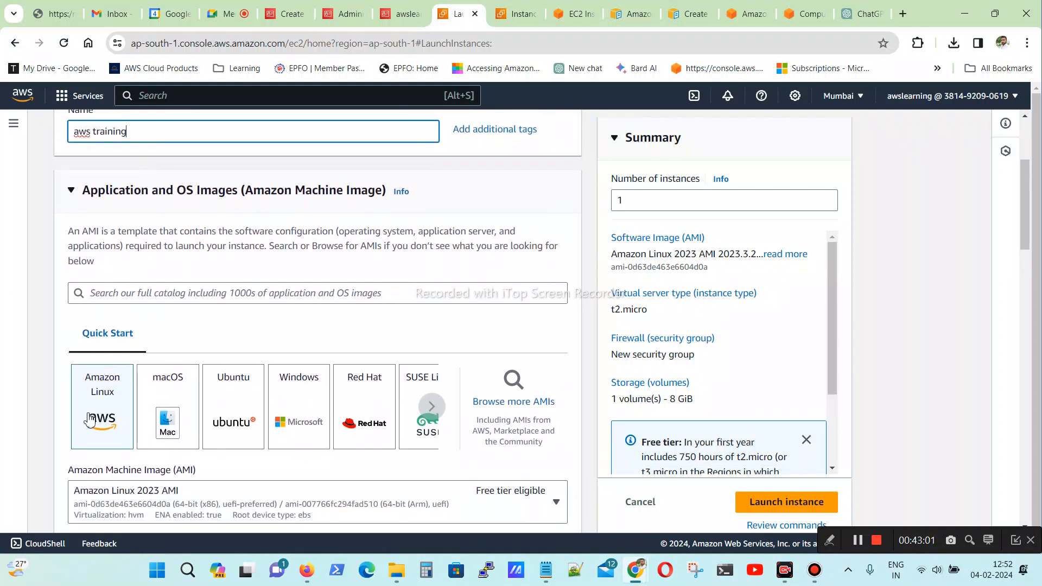
{"action": "scroll", "coordinate": [118, 374], "scroll_direction": "down", "scroll_amount": 1}
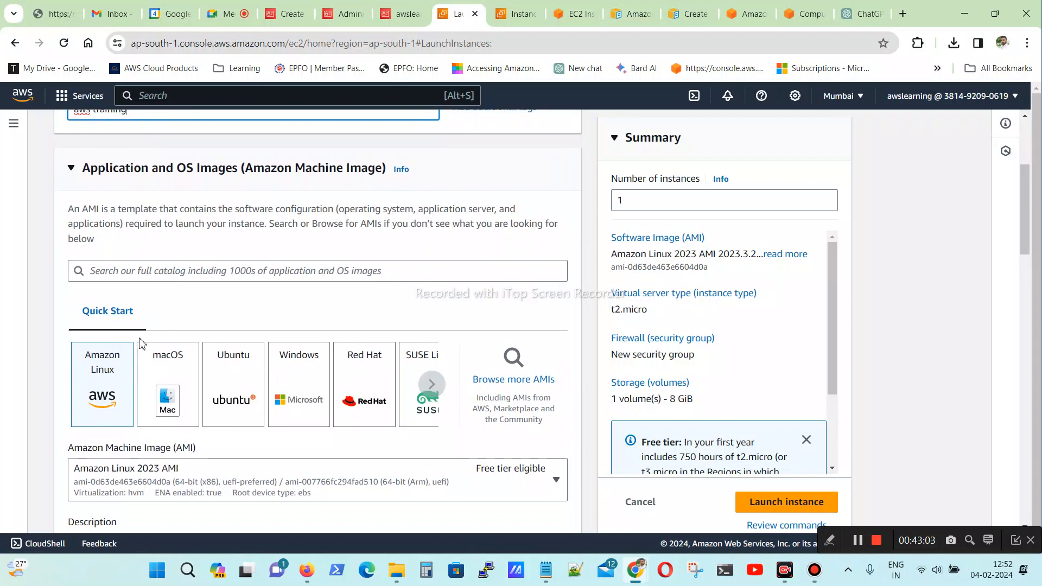
{"action": "scroll", "coordinate": [156, 342], "scroll_direction": "down", "scroll_amount": 1}
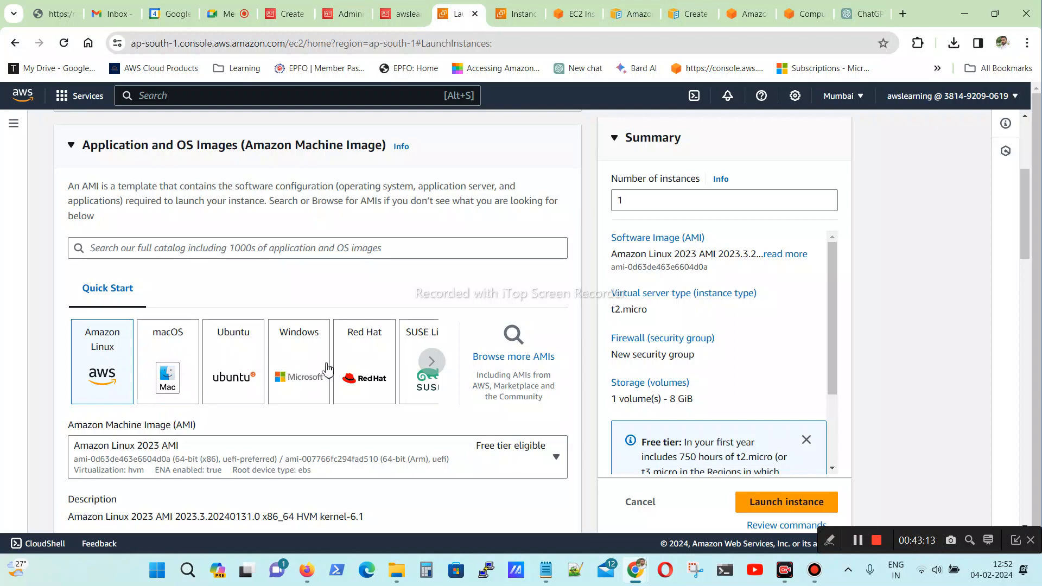
{"action": "left_click", "coordinate": [434, 367]}
{"action": "left_click", "coordinate": [434, 364]}
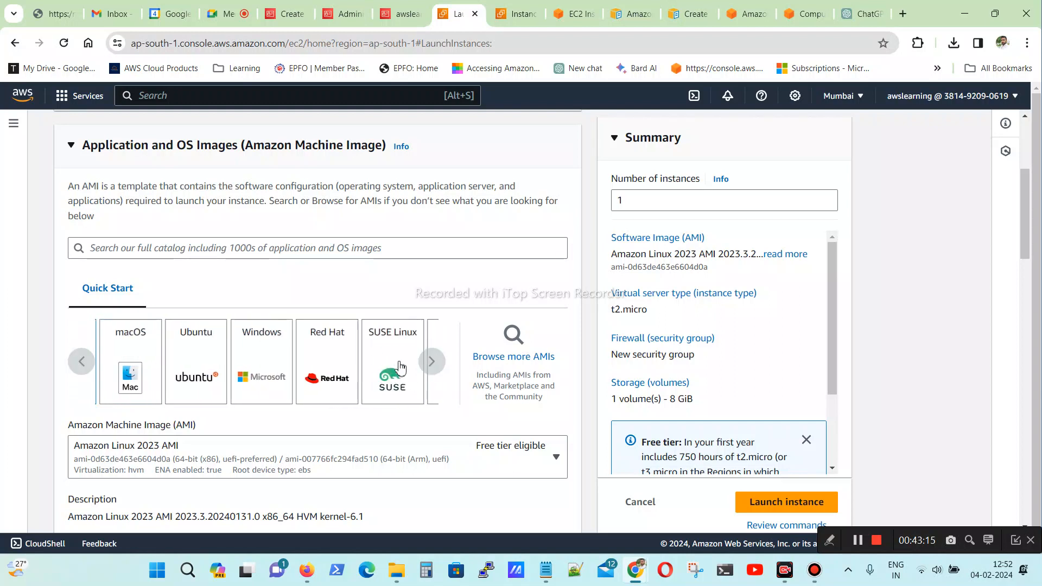
{"action": "left_click", "coordinate": [432, 361]}
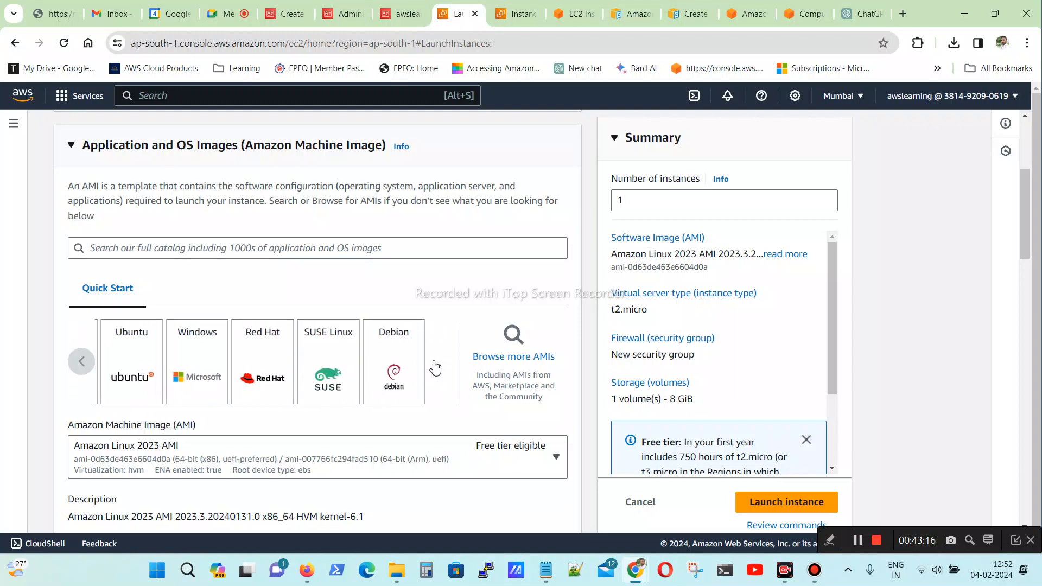
{"action": "left_click", "coordinate": [84, 368]}
{"action": "left_click", "coordinate": [84, 368]}
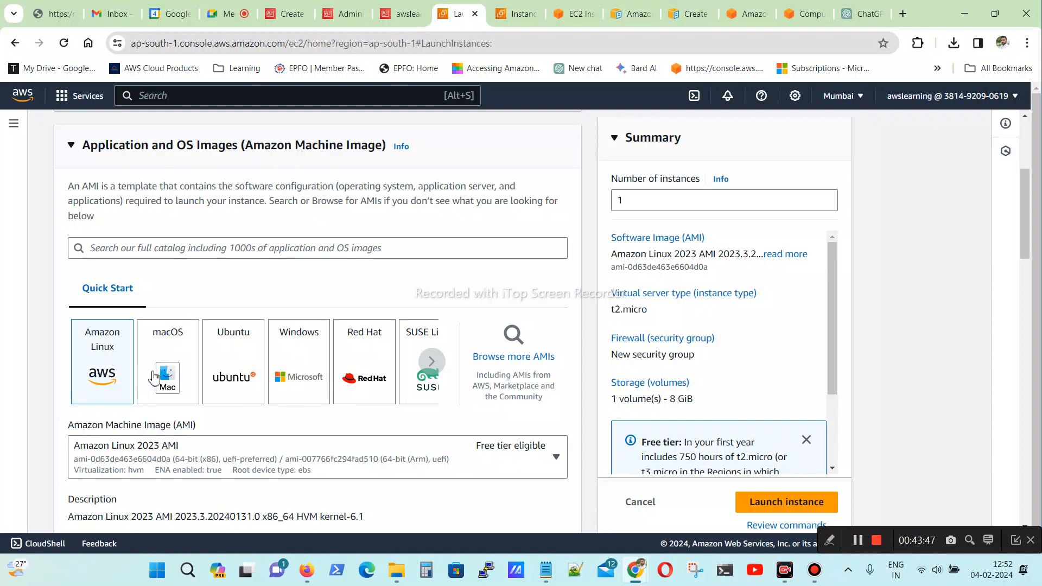
{"action": "left_click", "coordinate": [174, 360]}
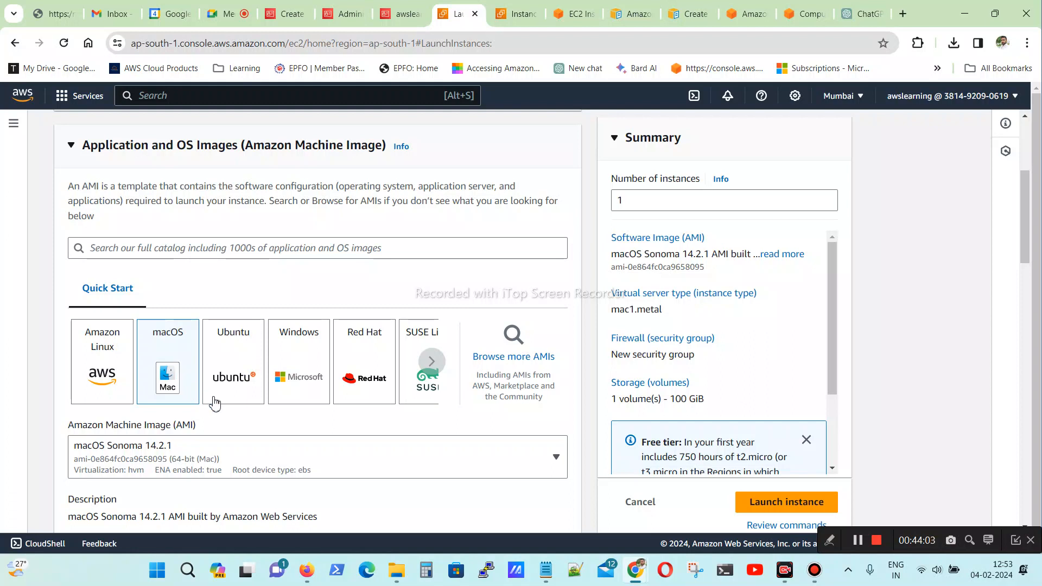
Switch the image back to Amazon Linux and open its AMI version list
{"action": "scroll", "coordinate": [209, 401], "scroll_direction": "down", "scroll_amount": 1}
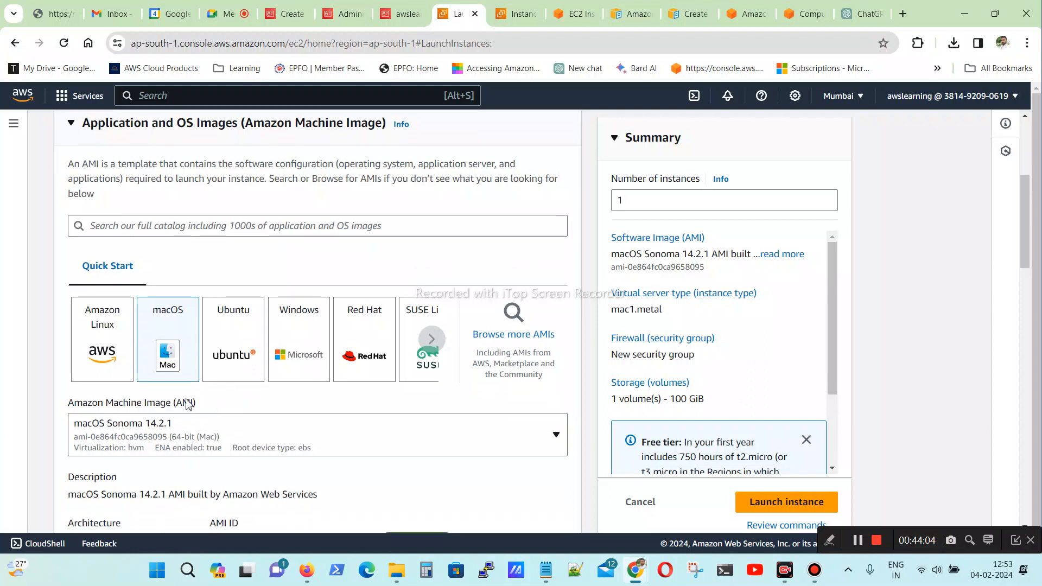
{"action": "left_click", "coordinate": [101, 339]}
{"action": "scroll", "coordinate": [109, 380], "scroll_direction": "down", "scroll_amount": 1}
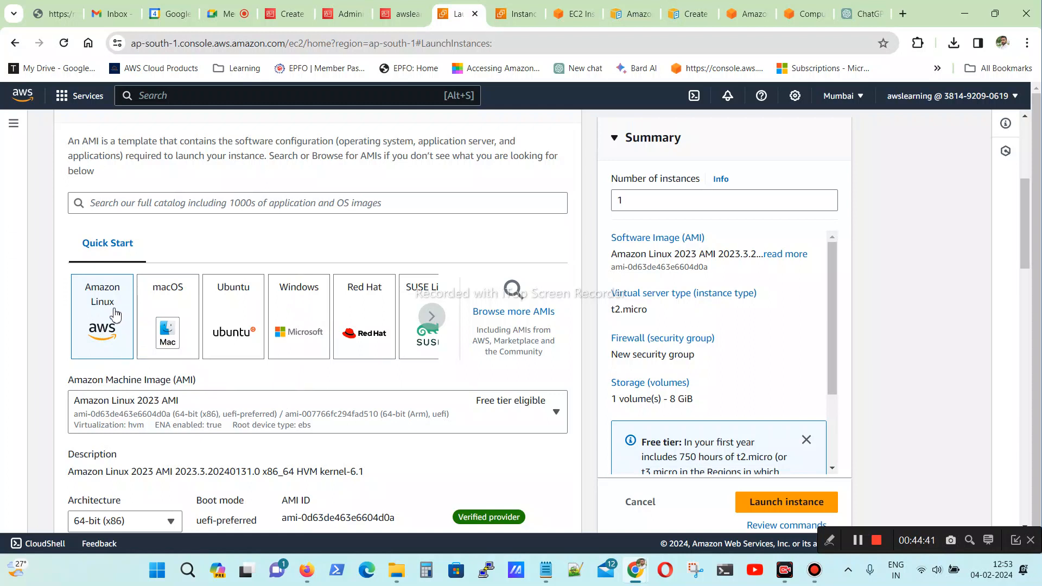
{"action": "scroll", "coordinate": [95, 353], "scroll_direction": "down", "scroll_amount": 1}
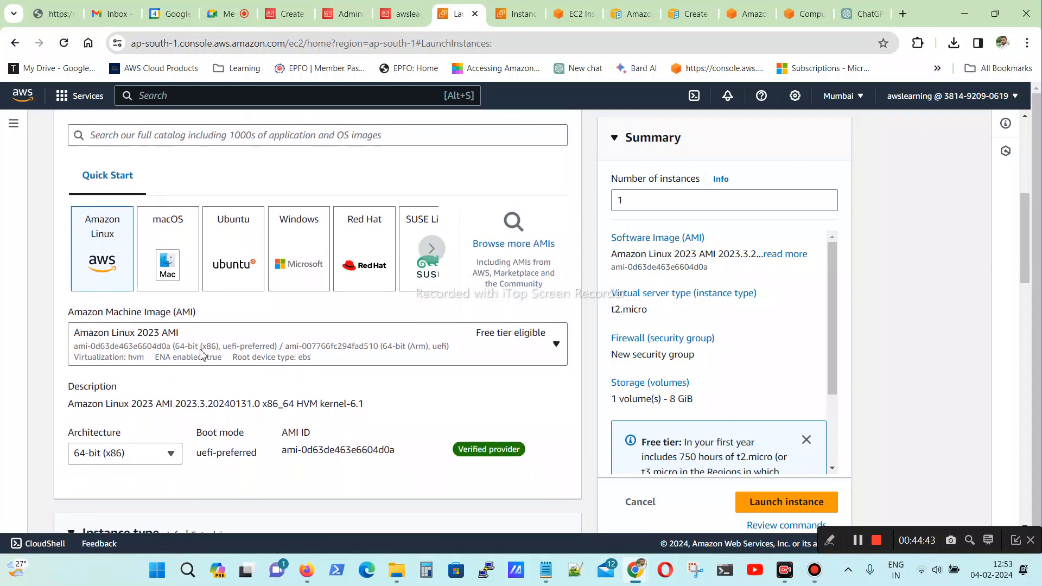
{"action": "left_click", "coordinate": [557, 345]}
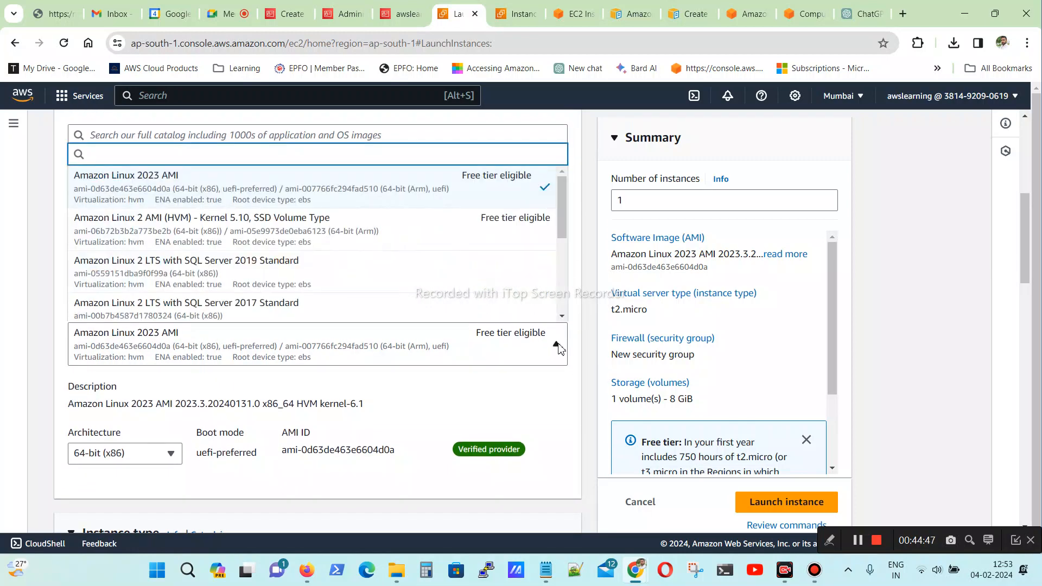